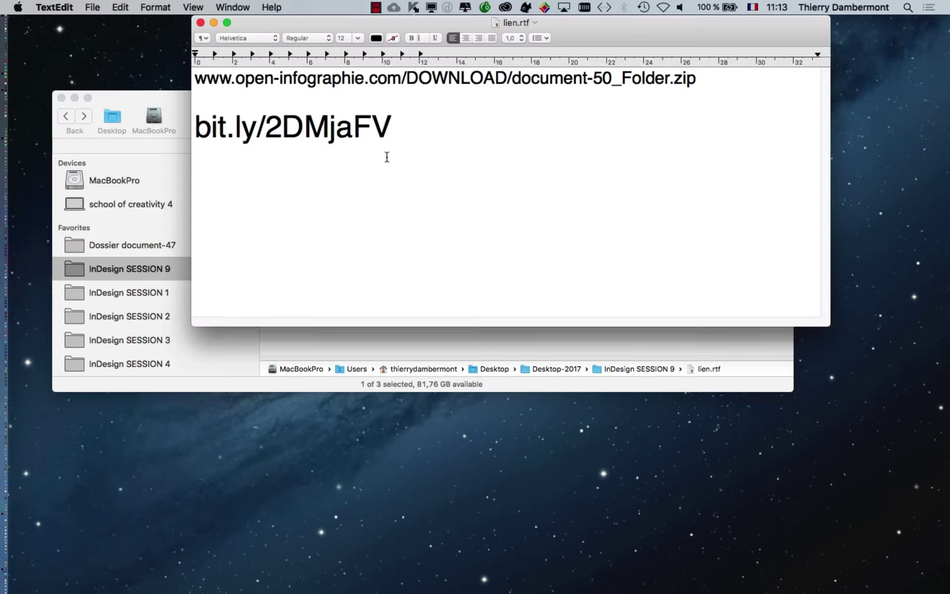
Highlight the bit.ly/2DMjaFV link in lien.rtf, move the document aside and quit TextEdit
drag(396, 128, 303, 128)
triple_click(249, 116)
drag(252, 24, 334, 233)
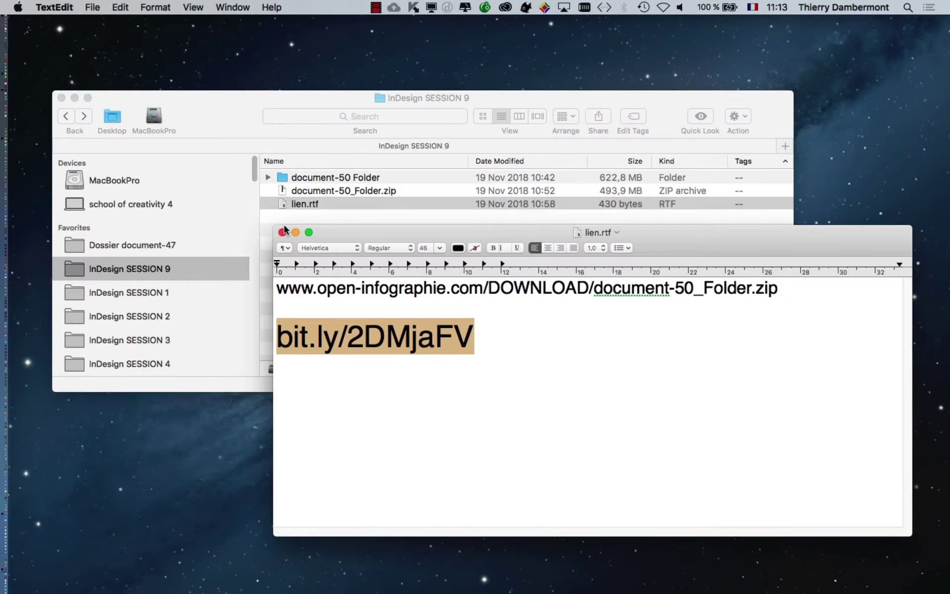
key(super+q)
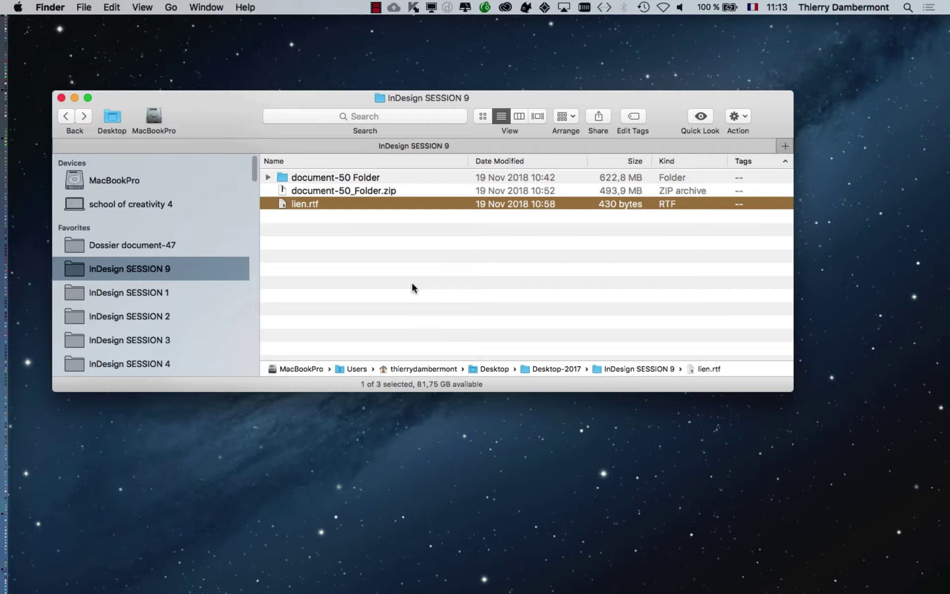
Open the document-50 Folder in Finder and reposition its window on the desktop
click(402, 260)
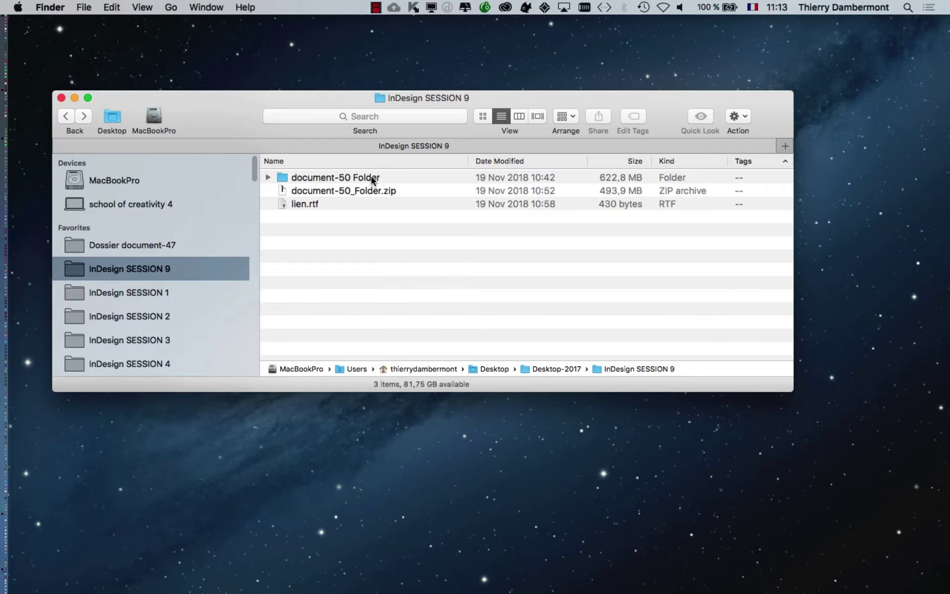
double_click(384, 178)
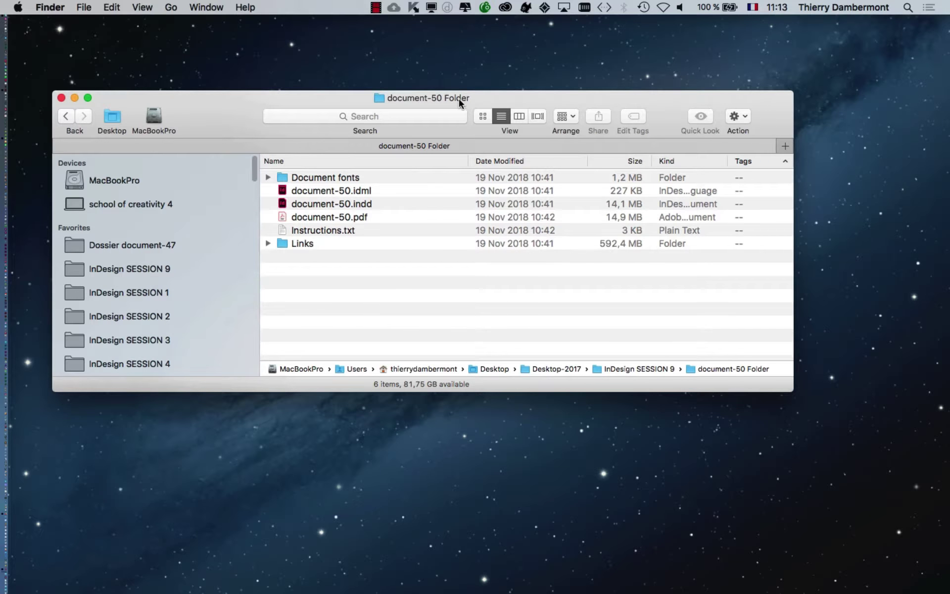
drag(459, 99, 510, 114)
Go through document-50.indd, document-50.idml, document-50.pdf and Instructions.txt one by one in the packaged folder
click(420, 218)
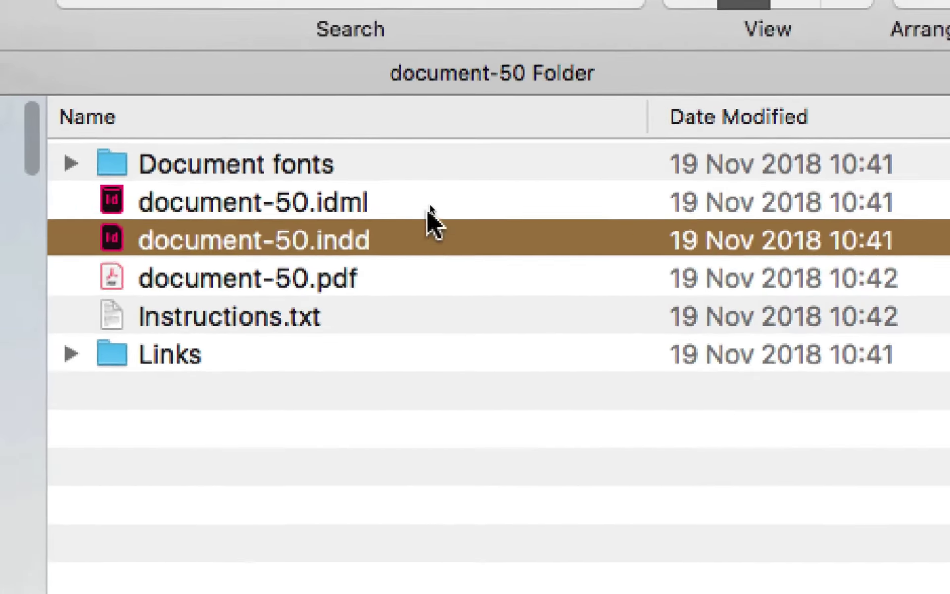
click(462, 174)
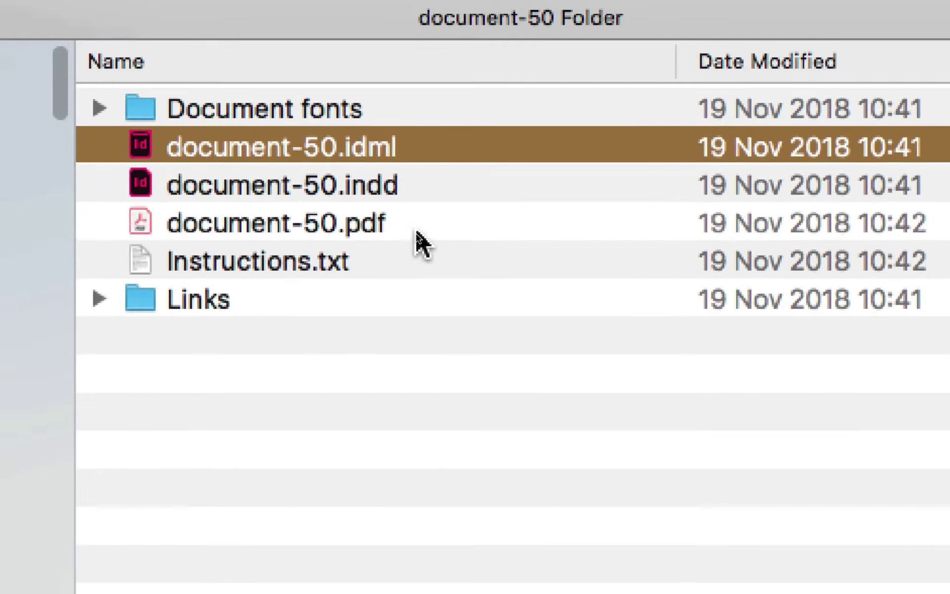
click(389, 292)
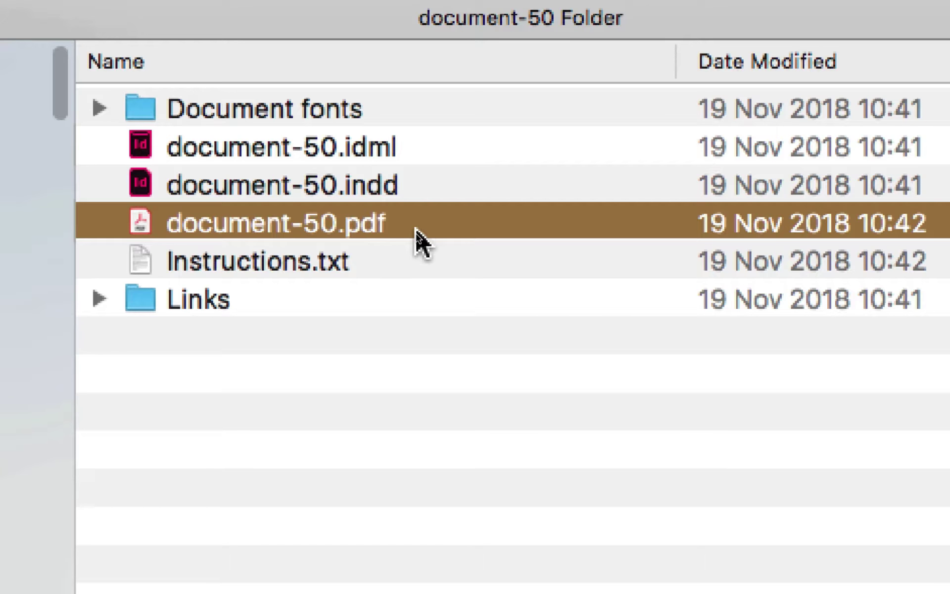
click(408, 255)
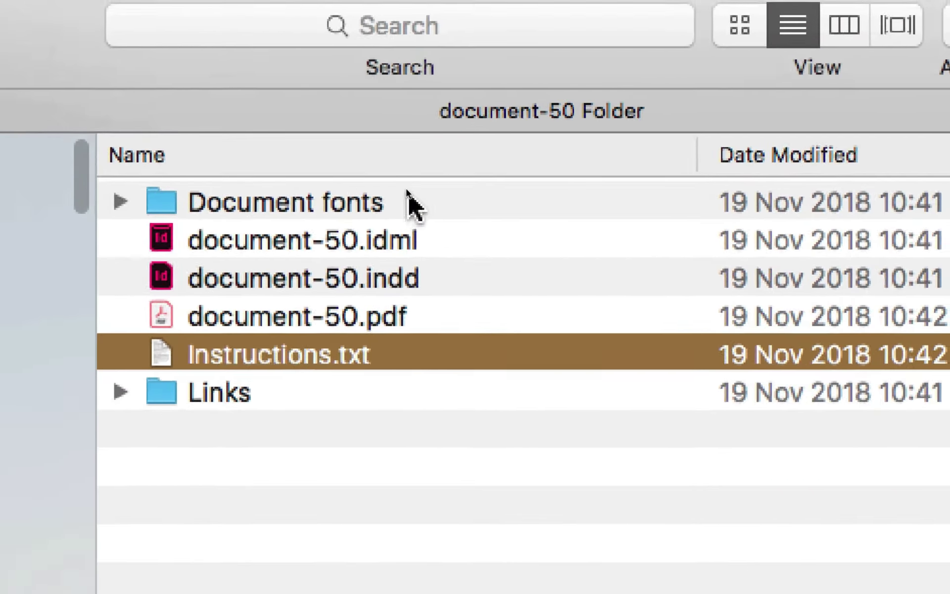
Expand the Document fonts folder to view the packaged fonts and collapse it again
click(283, 86)
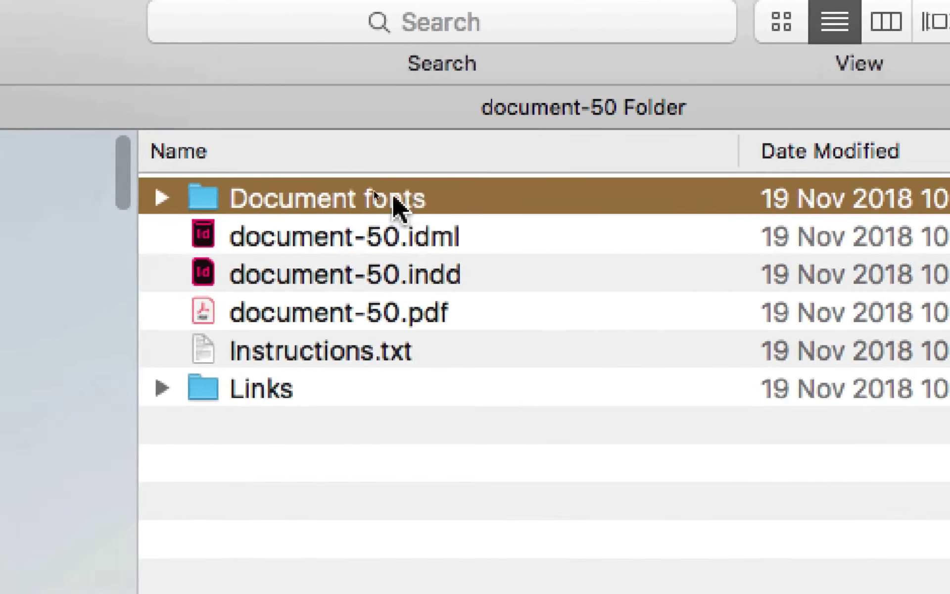
click(330, 200)
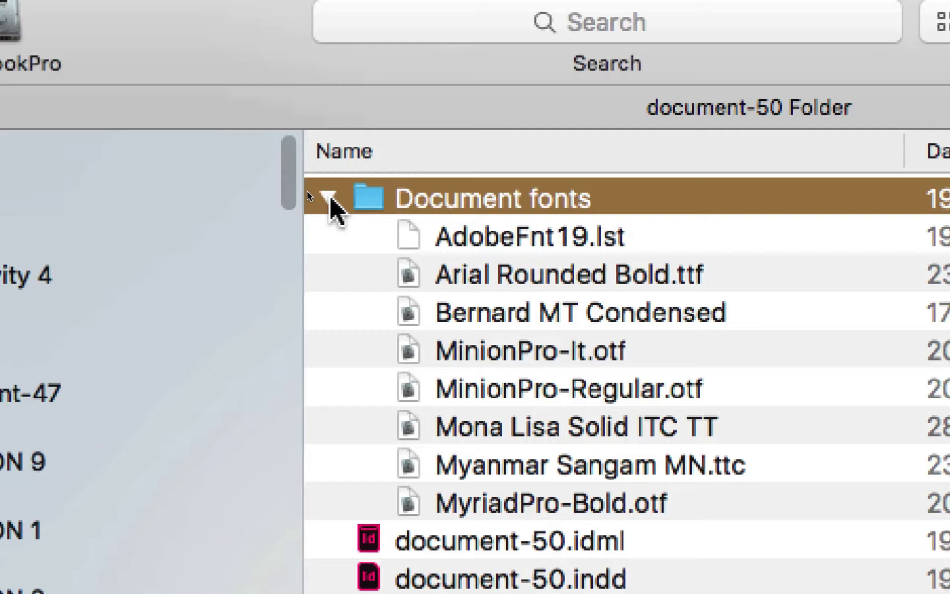
click(330, 199)
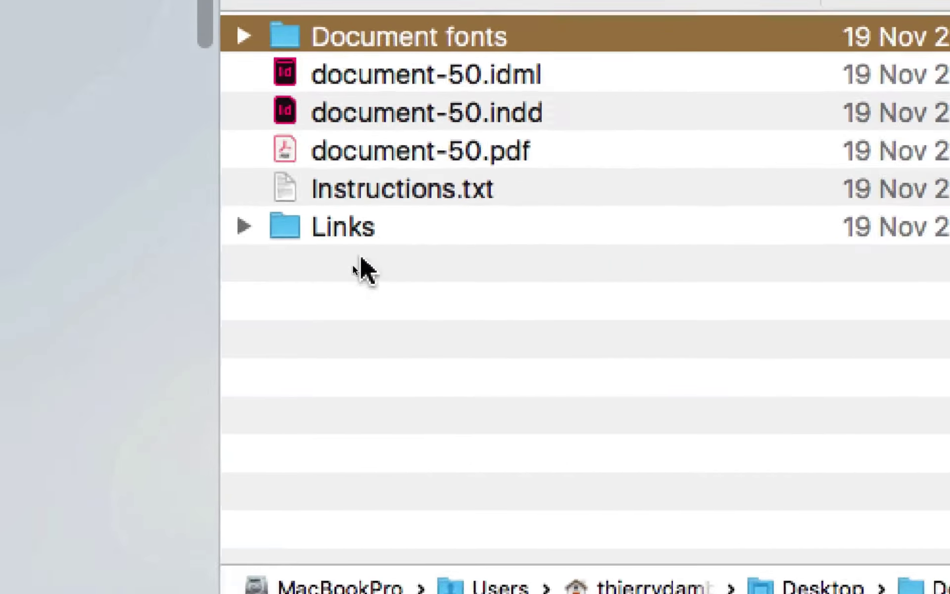
Expand the Links folder, enlarging the window and widening the Name column to show the long file names
click(396, 227)
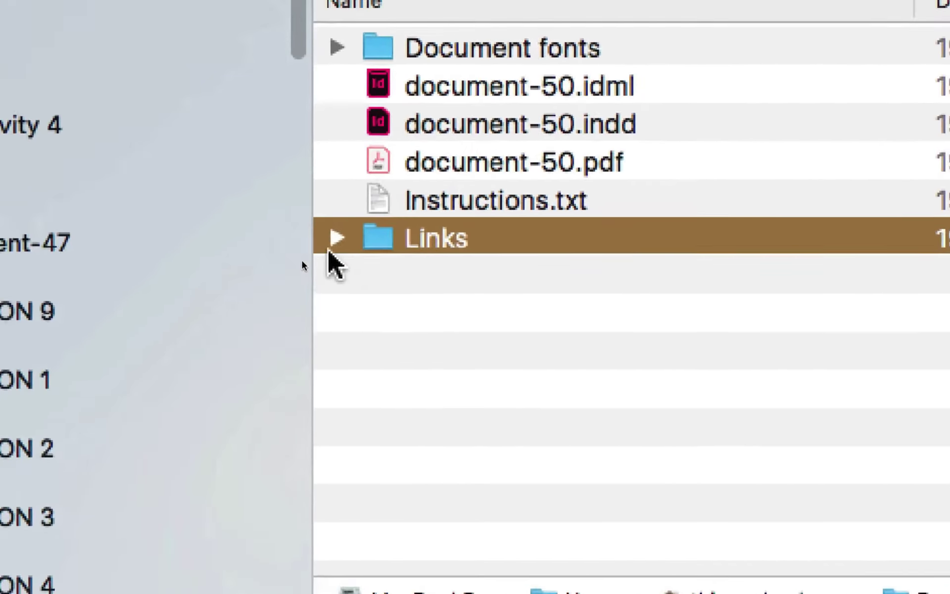
click(243, 227)
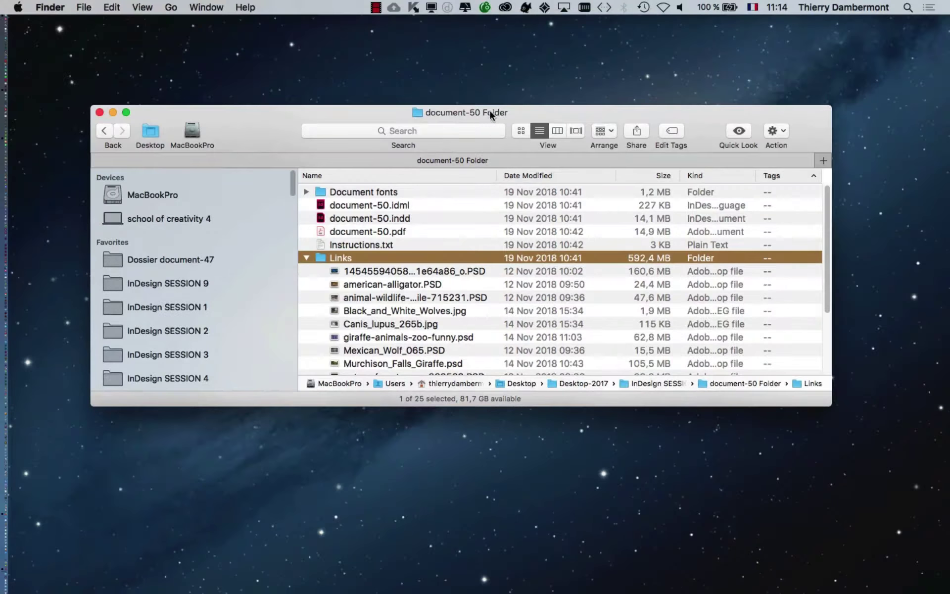
drag(490, 111, 437, 42)
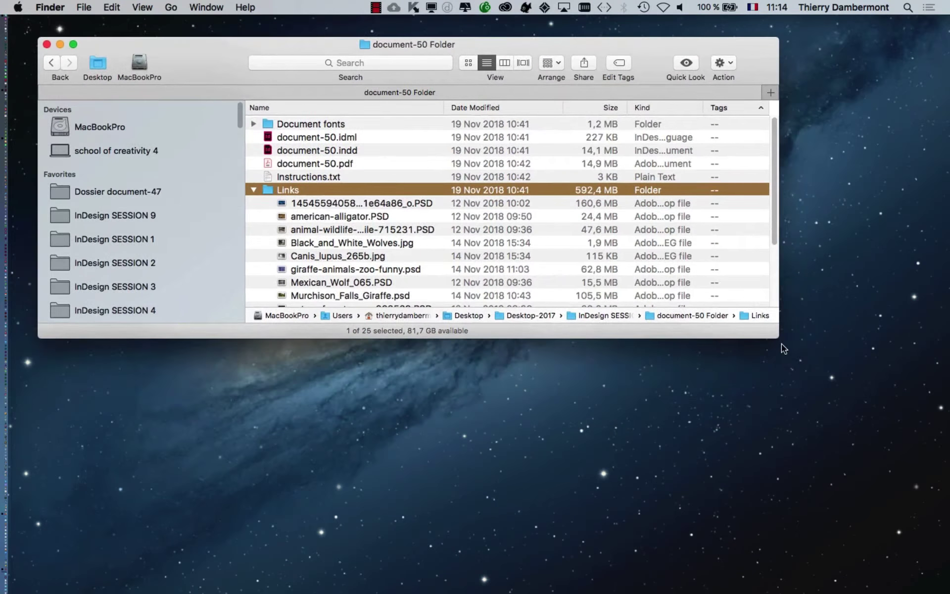
drag(775, 337, 917, 551)
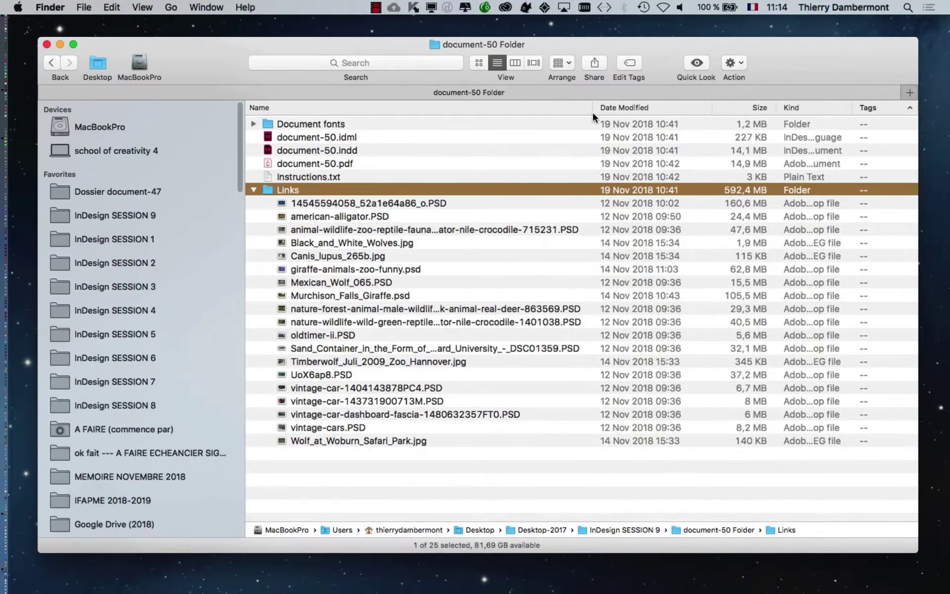
drag(593, 113, 860, 134)
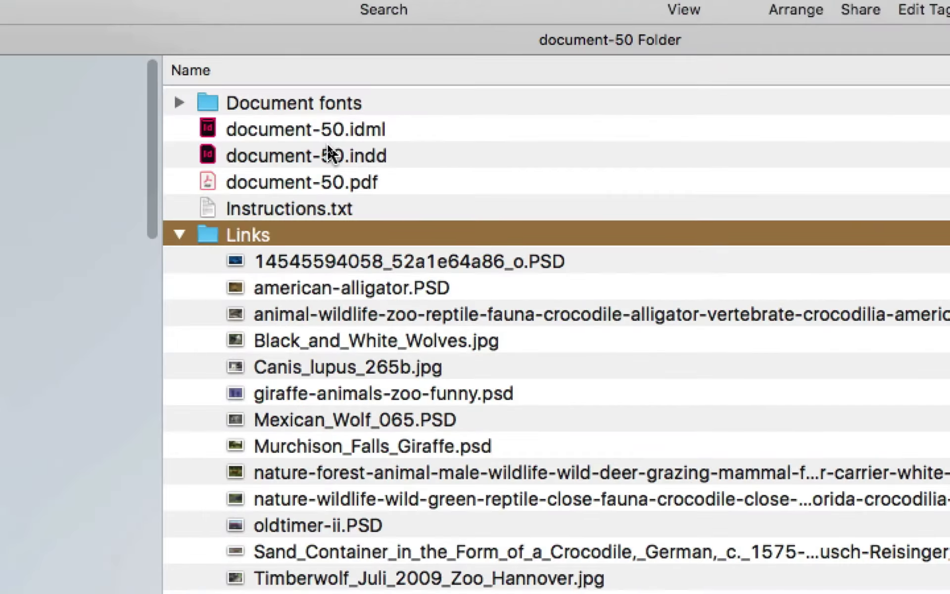
Examine the overly long image file names in the Links folder, comparing the deer and crocodile PSD files
click(179, 234)
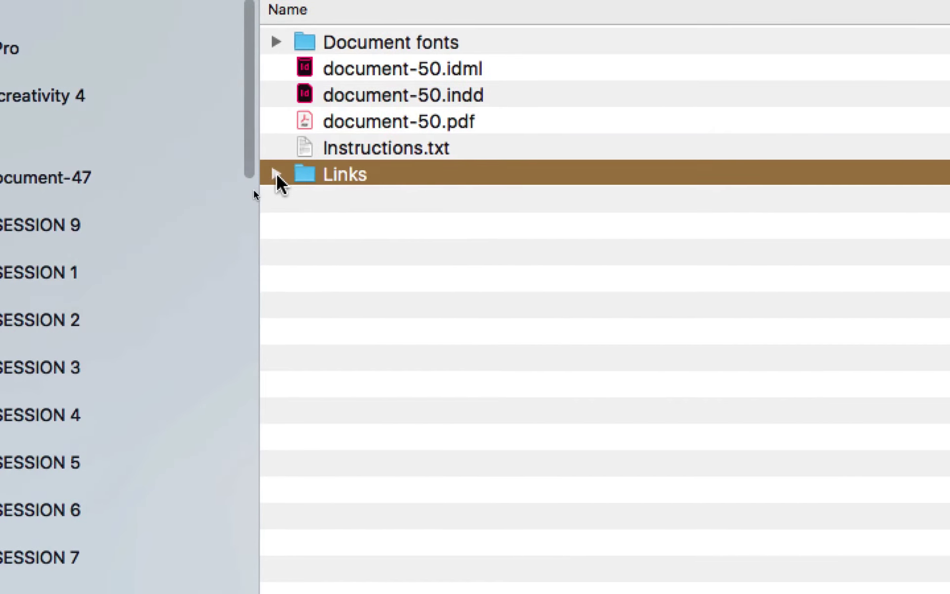
click(276, 174)
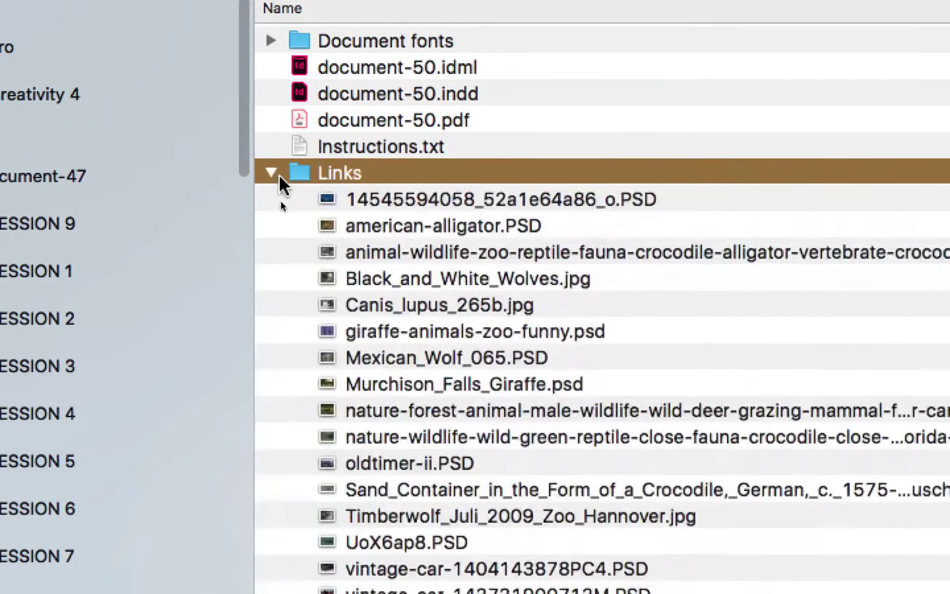
click(702, 253)
click(529, 261)
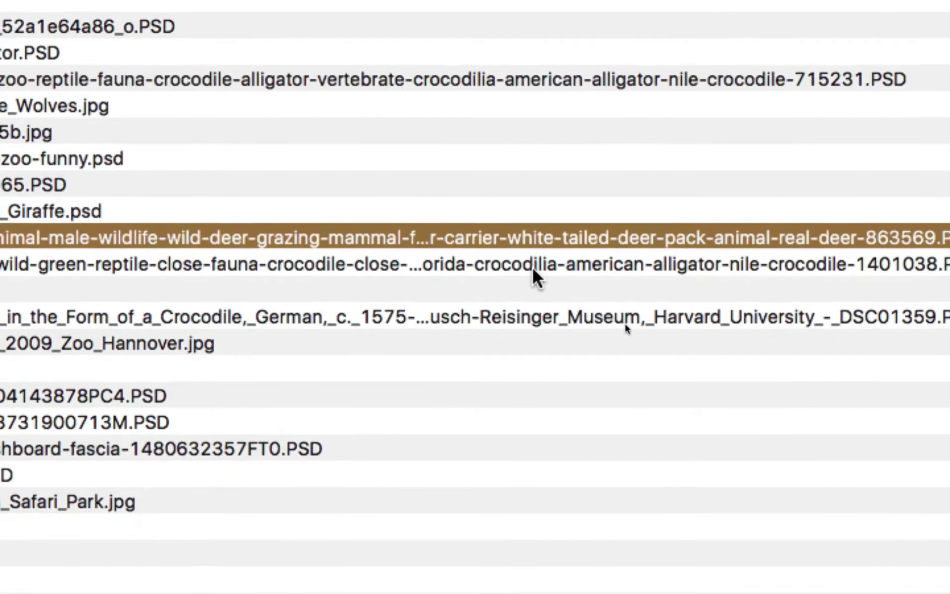
click(534, 286)
click(537, 339)
click(536, 247)
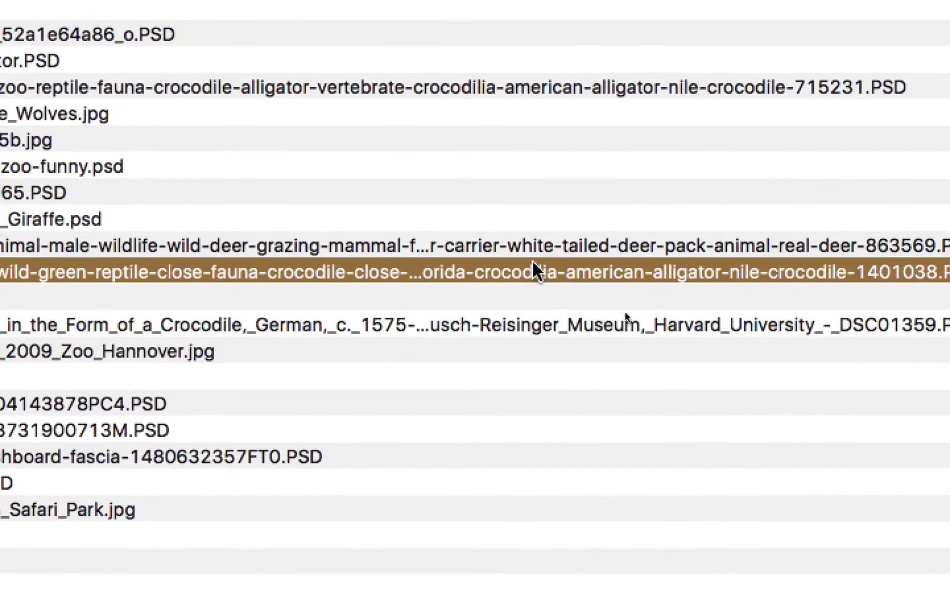
click(536, 220)
click(534, 62)
click(532, 289)
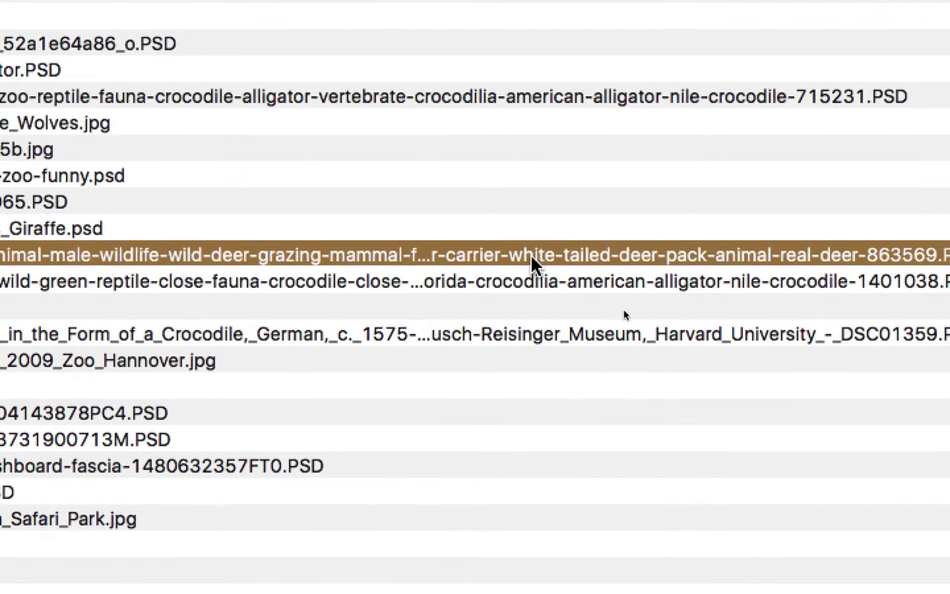
click(527, 315)
click(525, 368)
click(525, 265)
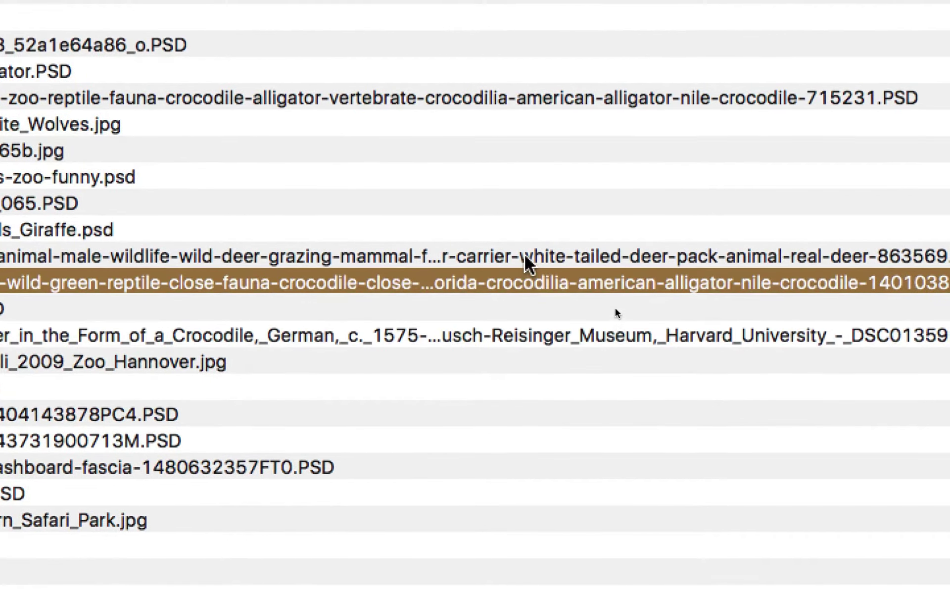
click(525, 240)
click(523, 80)
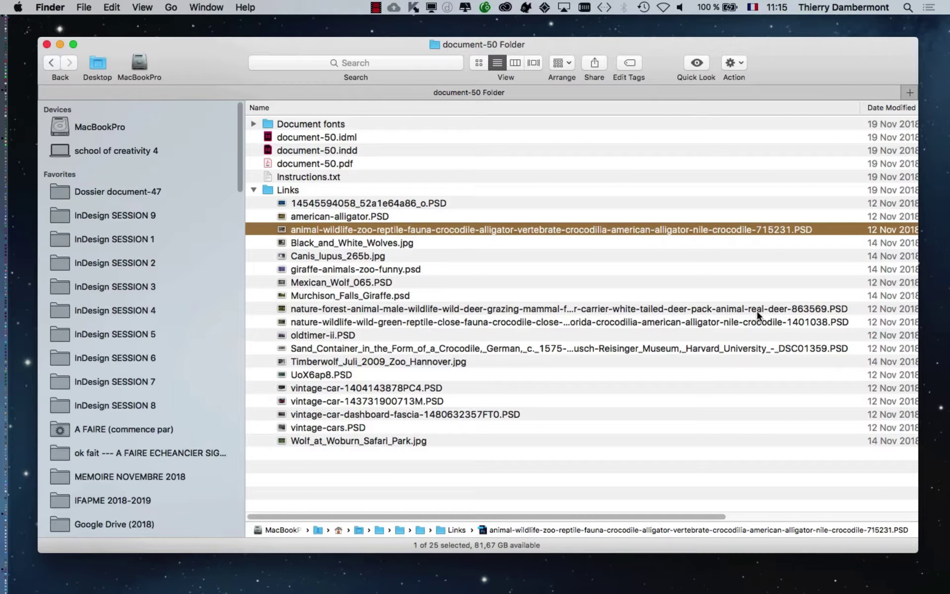
click(758, 312)
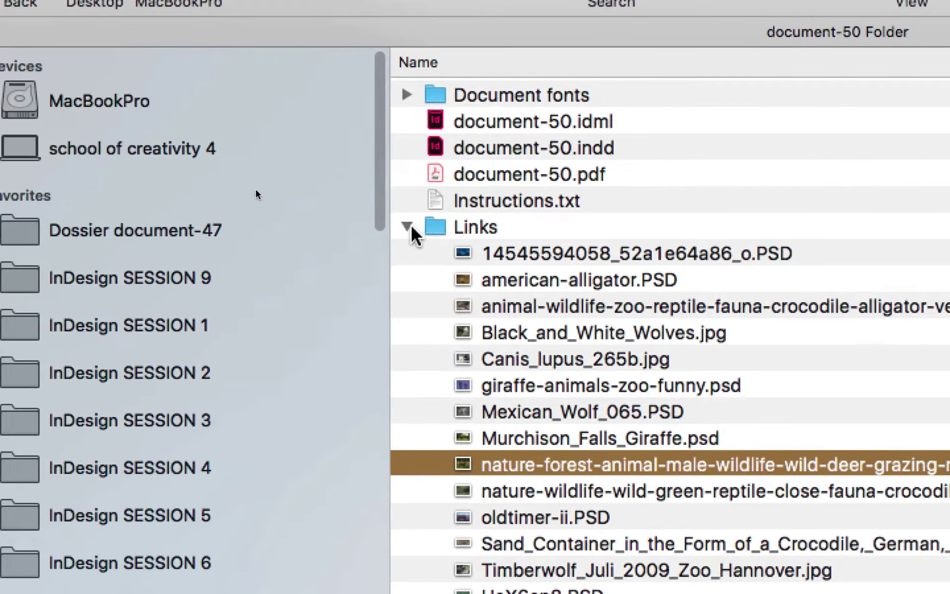
Collapse and re-expand the Links folder, and check the file name endings of the long-named crocodile PSD files
click(408, 227)
click(408, 227)
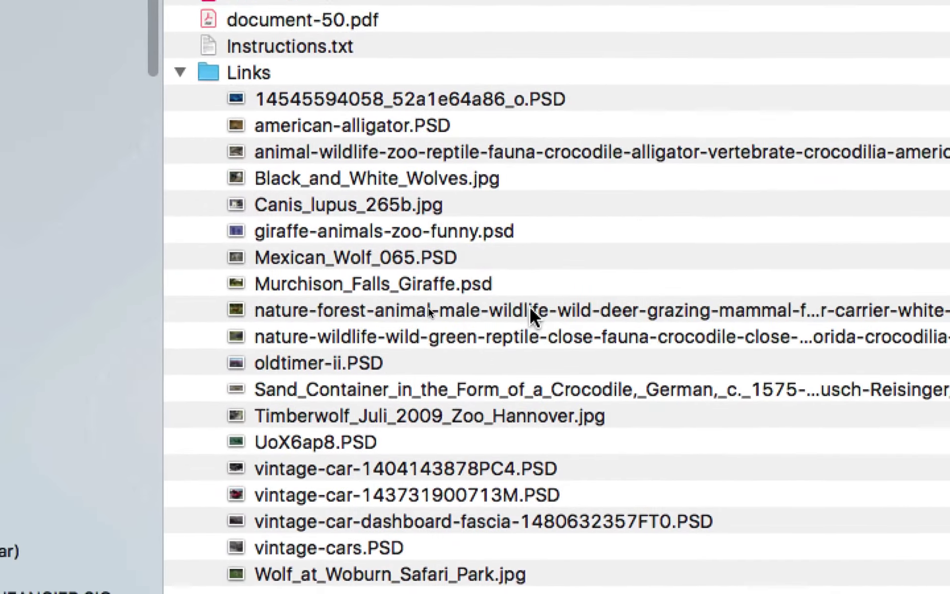
click(644, 312)
click(915, 337)
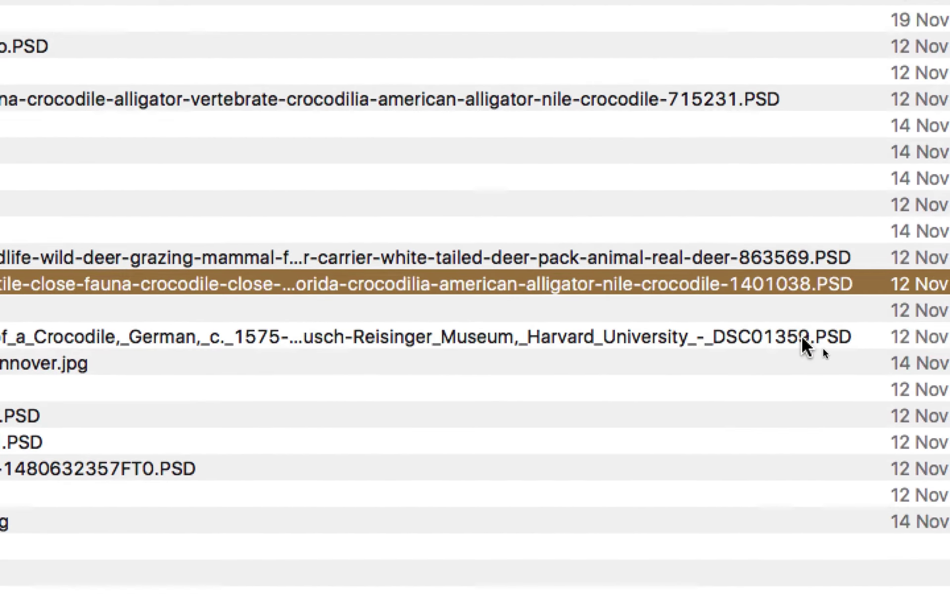
click(807, 342)
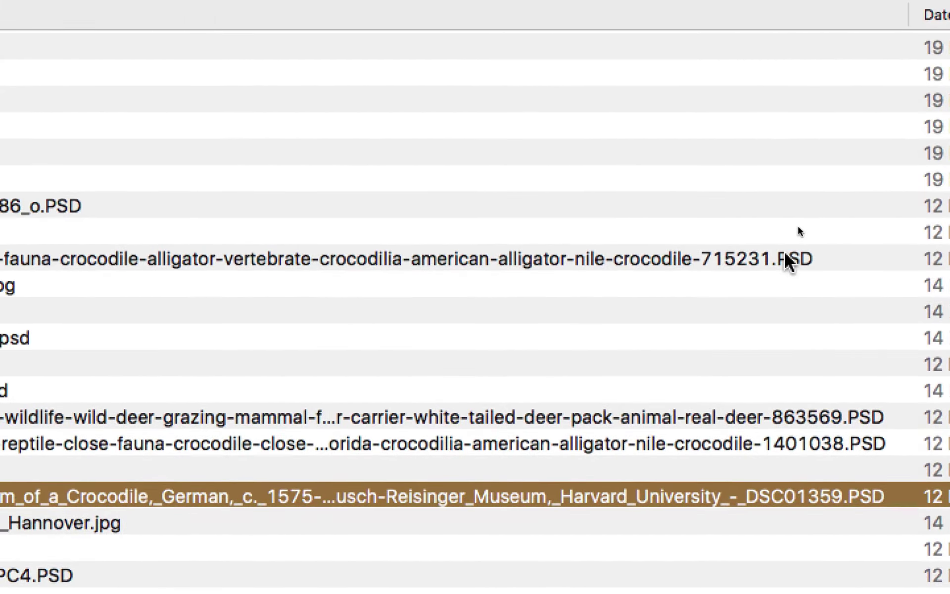
click(757, 99)
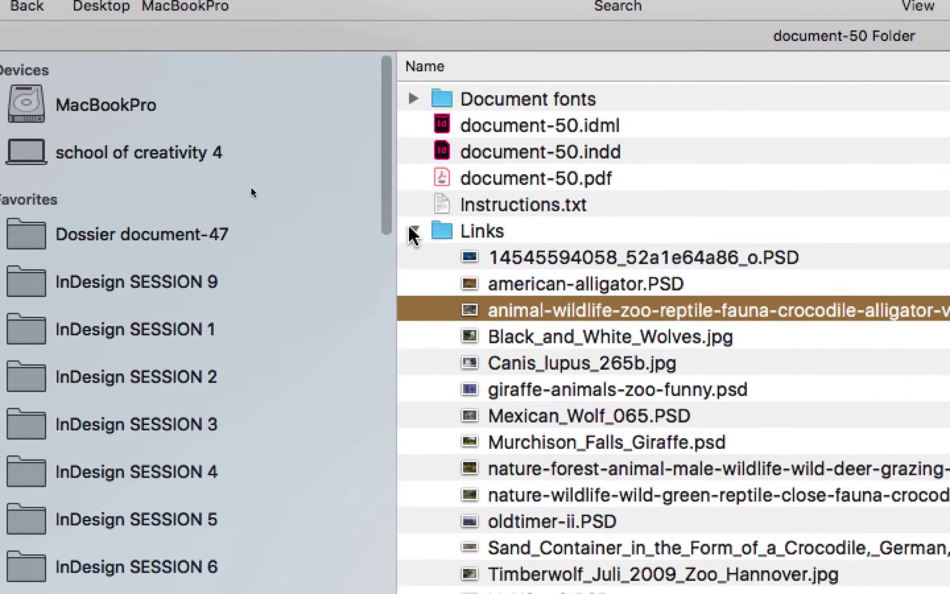
Collapse the Links folder and resize the document-50 Folder window to a shorter height in the middle of the desktop
click(414, 230)
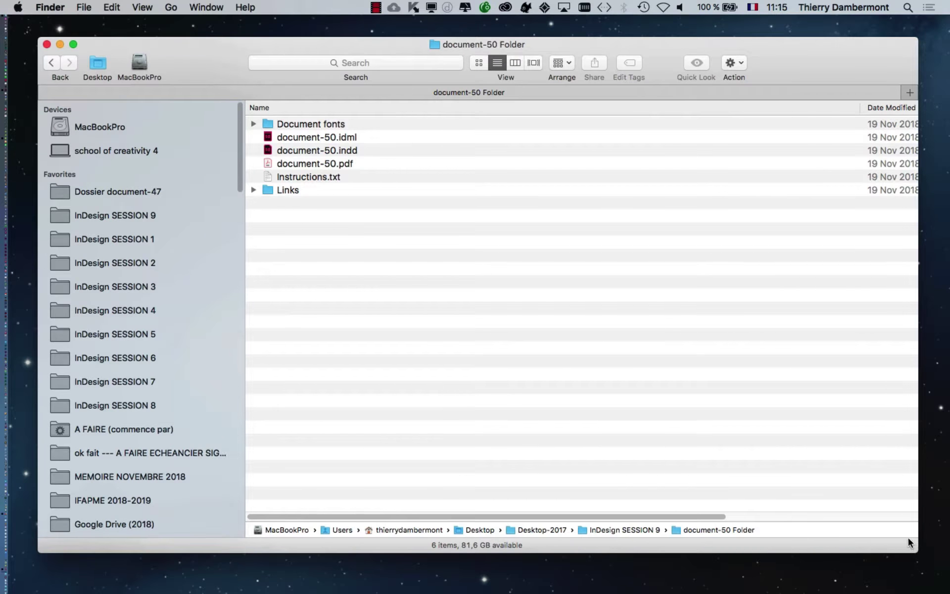
drag(907, 538, 900, 343)
drag(812, 60, 807, 129)
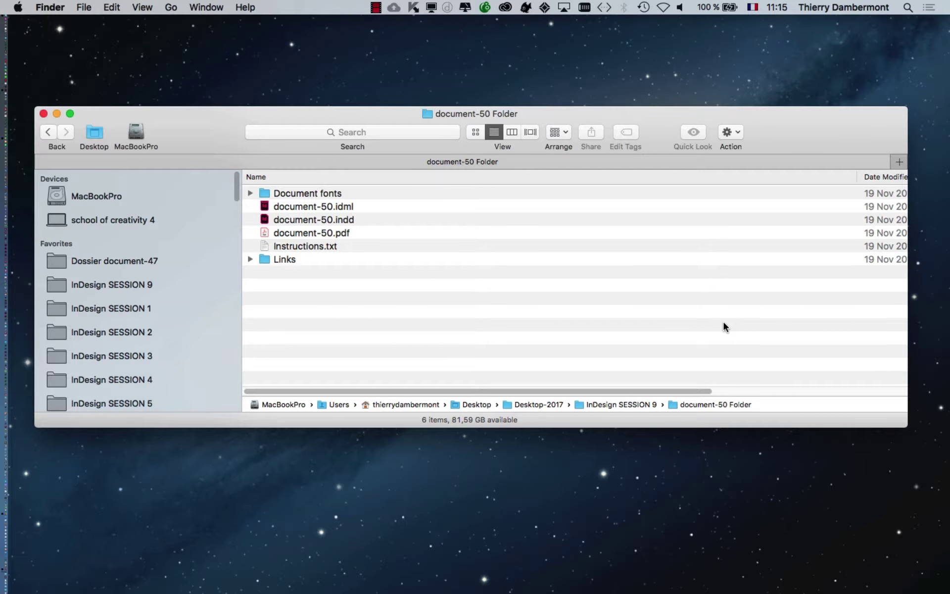
drag(906, 426, 577, 430)
drag(221, 113, 322, 95)
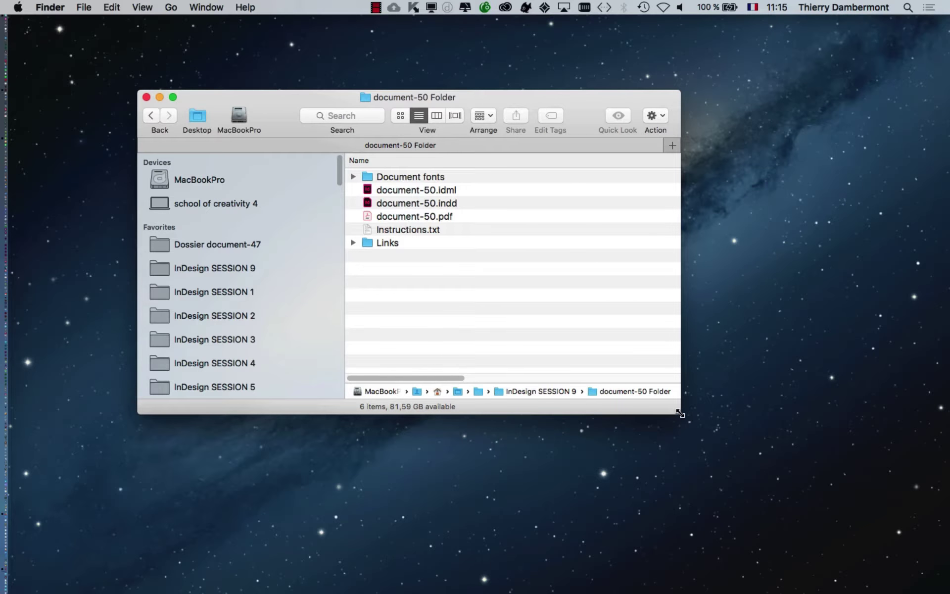
drag(680, 415, 948, 400)
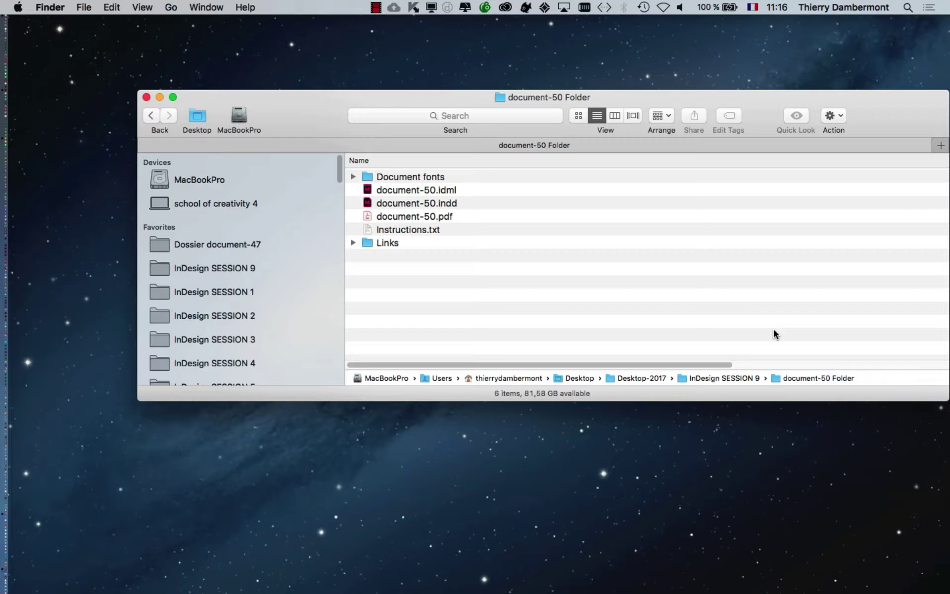
drag(892, 128, 833, 147)
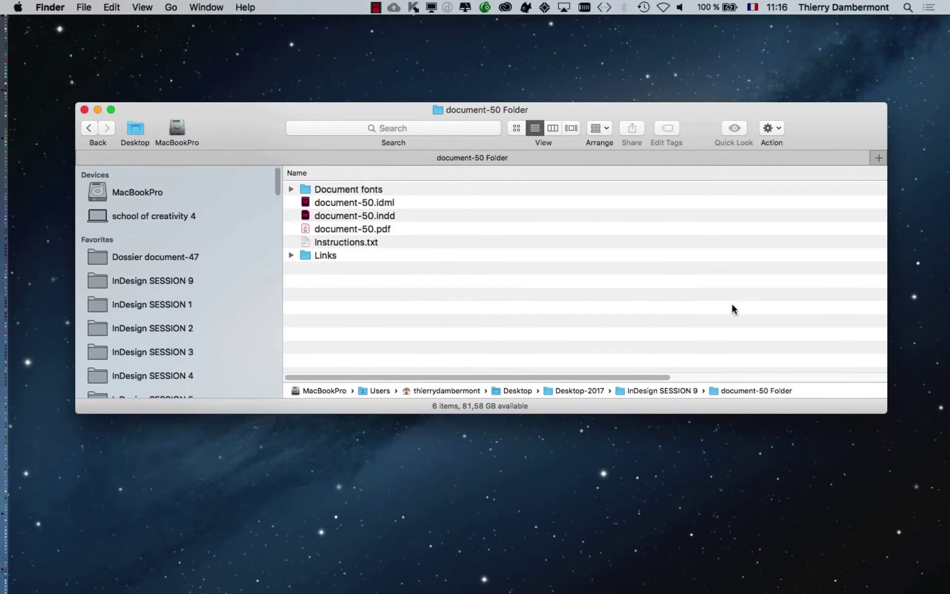
Select the document-50.indd file in the document-50 Folder
click(429, 216)
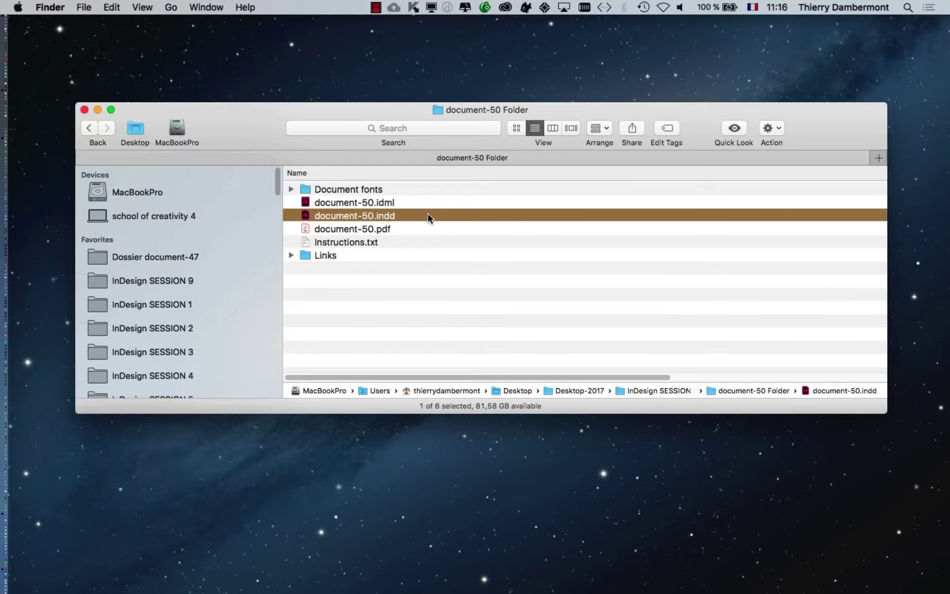
key(alt)
key(alt)
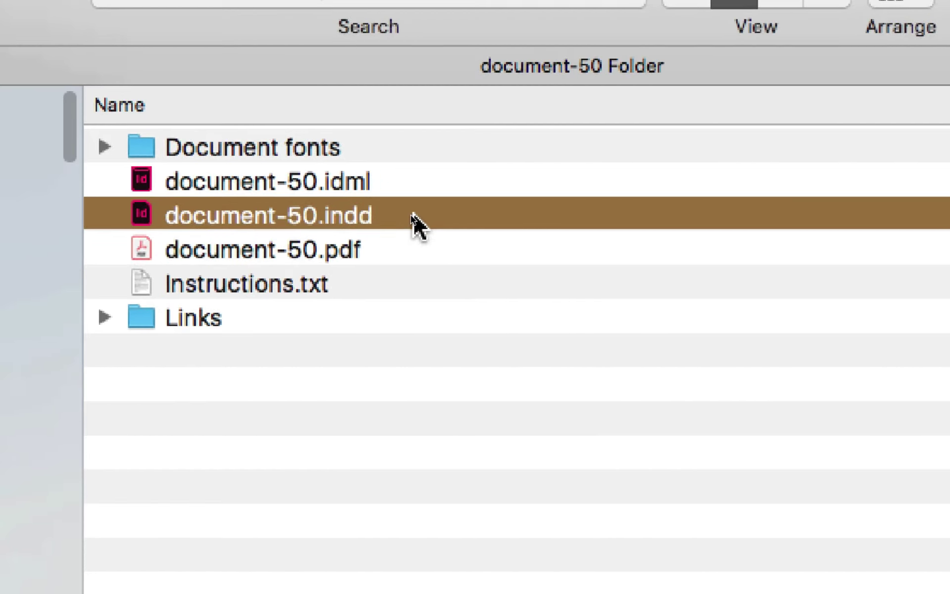
Open document-50.indd in InDesign and fit the spread of pages 18-19 in the window using the Hand tool
double_click(411, 215)
double_click(411, 214)
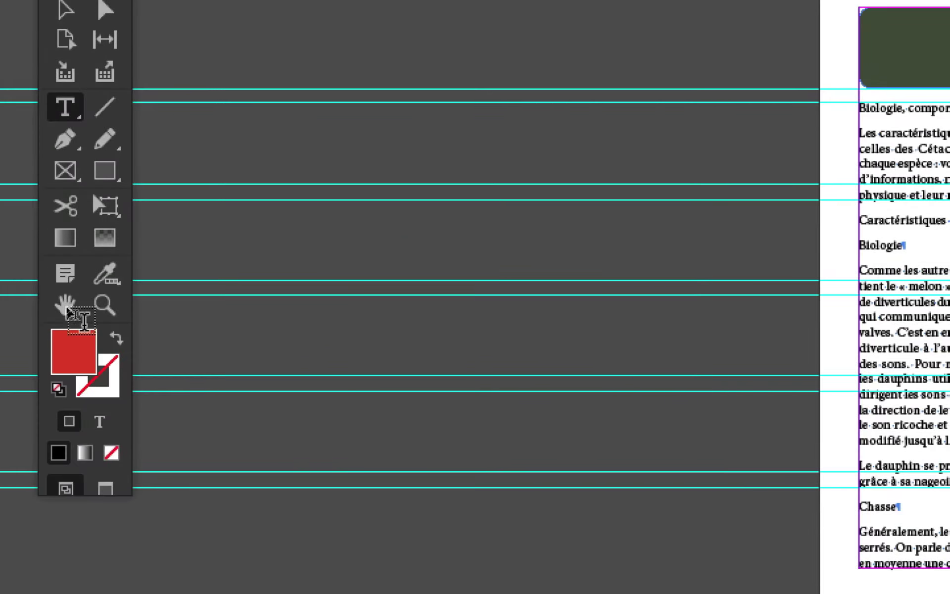
click(68, 307)
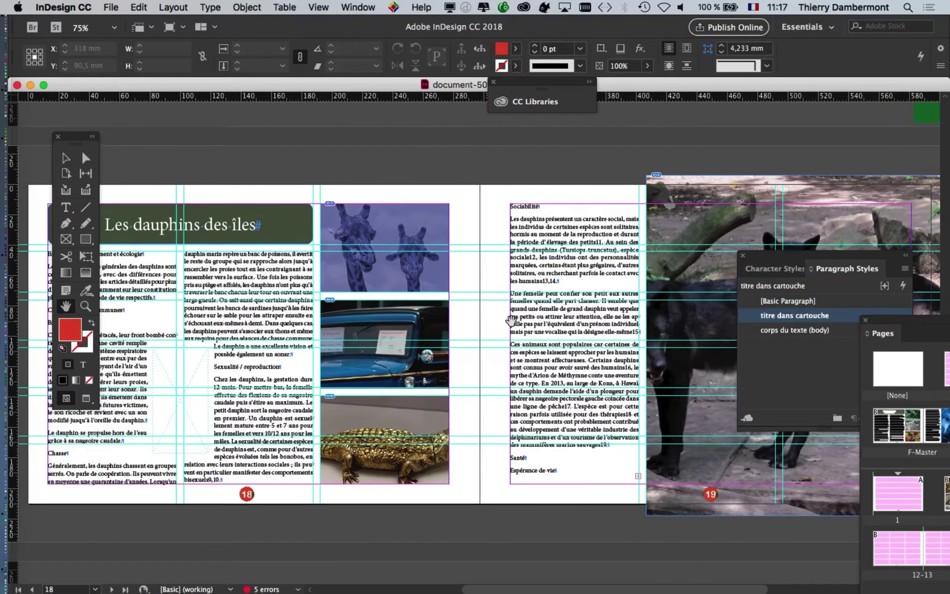
scroll(511, 320, down, 2)
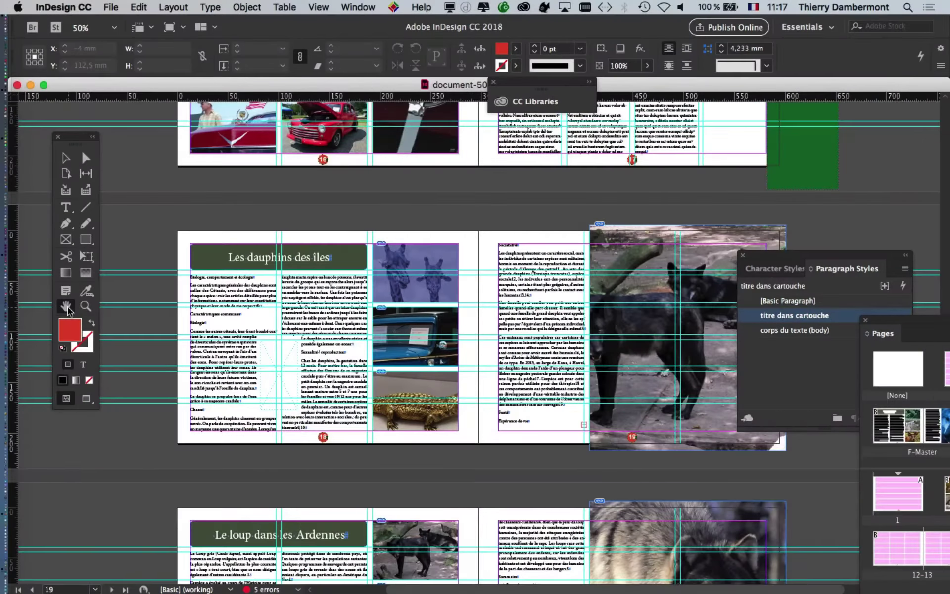
double_click(68, 308)
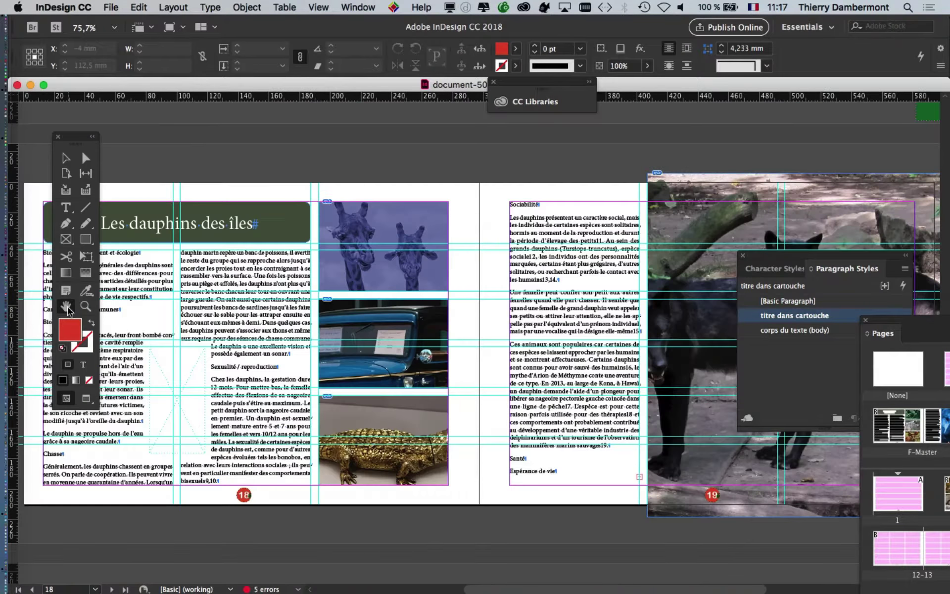
Zoom the document out to 50% and switch to the Selection tool
key(super+minus)
key(super+minus)
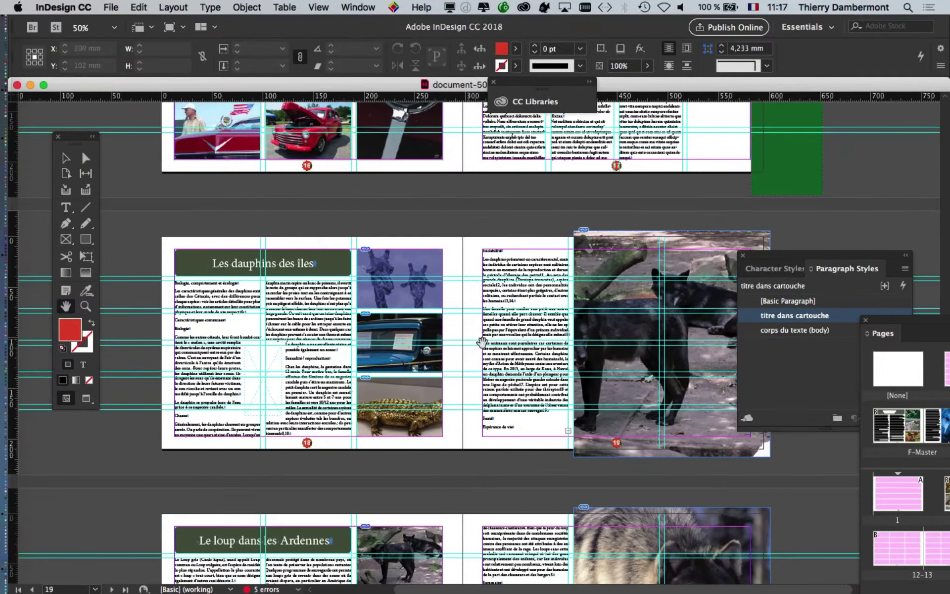
click(69, 163)
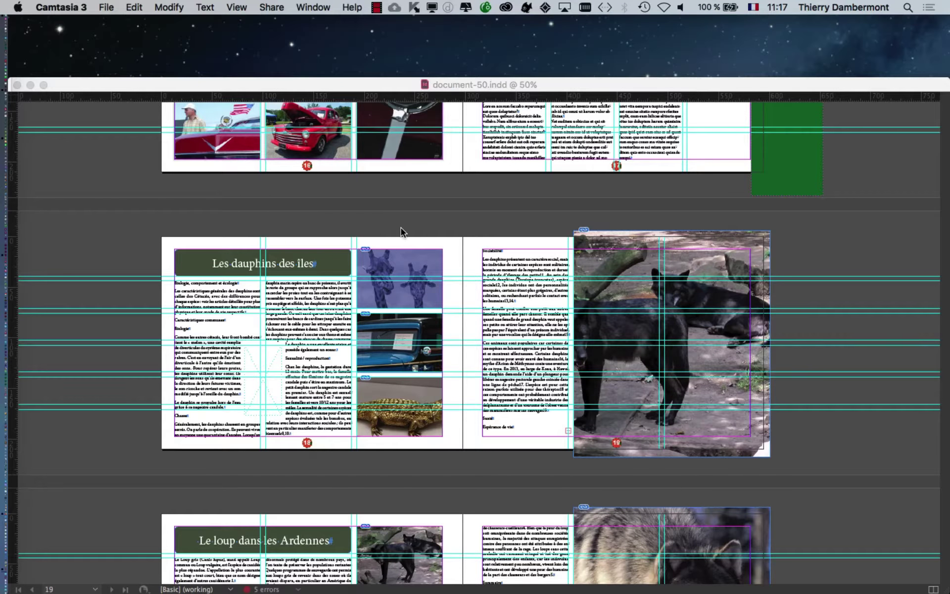
click(401, 228)
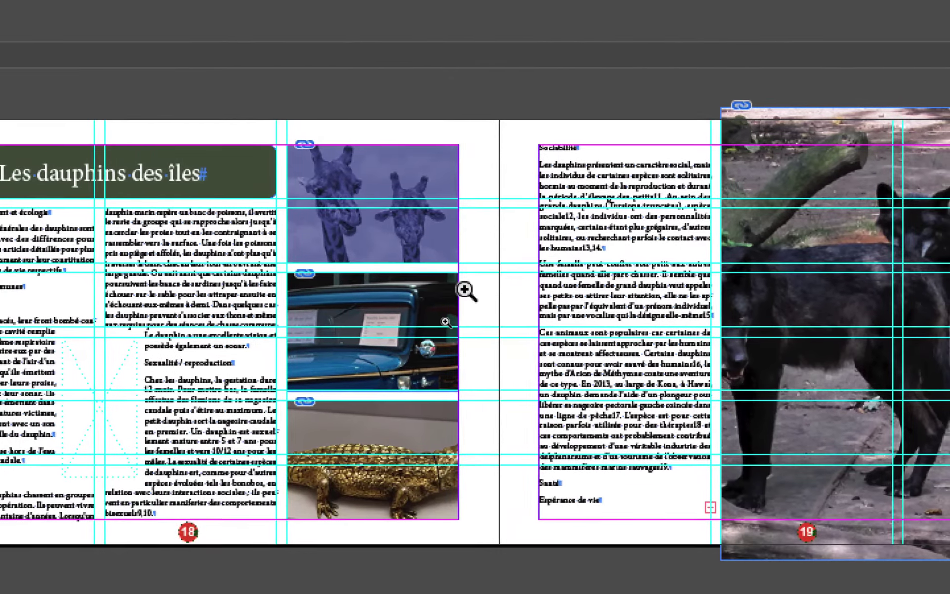
Zoom in on the giraffe image on page 18 with the temporary Zoom tool, pan there, and zoom out to 25%
click(479, 422)
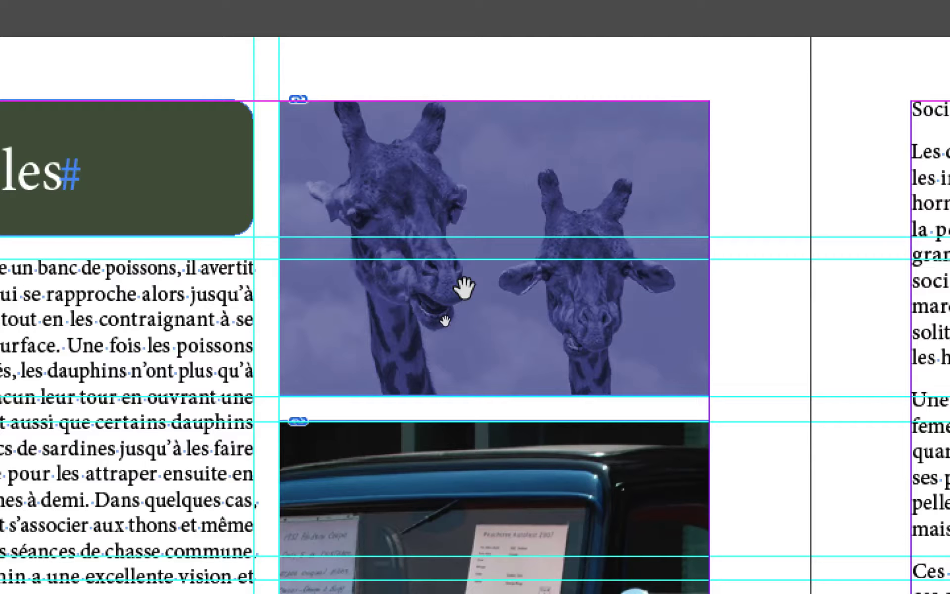
click(465, 291)
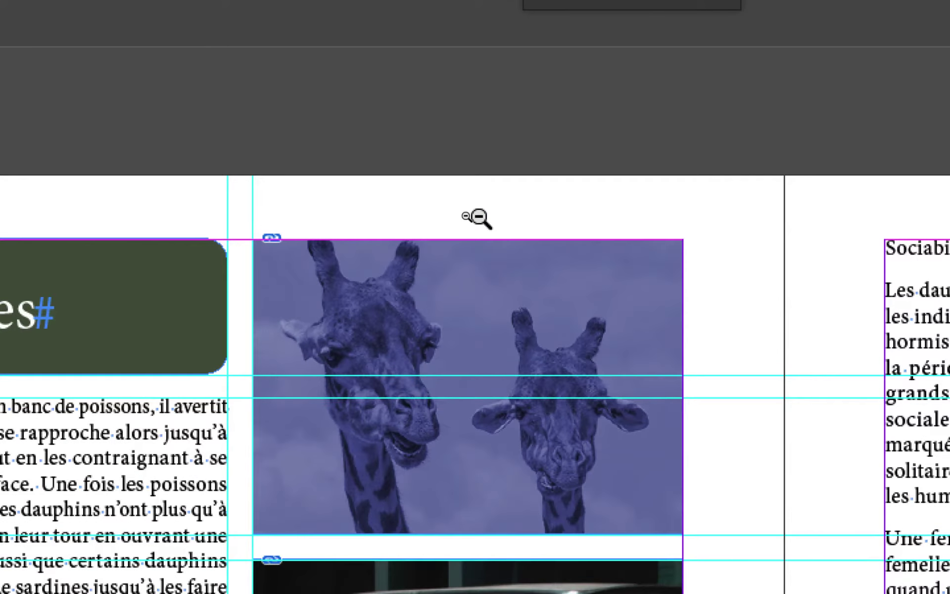
alt+click(478, 218)
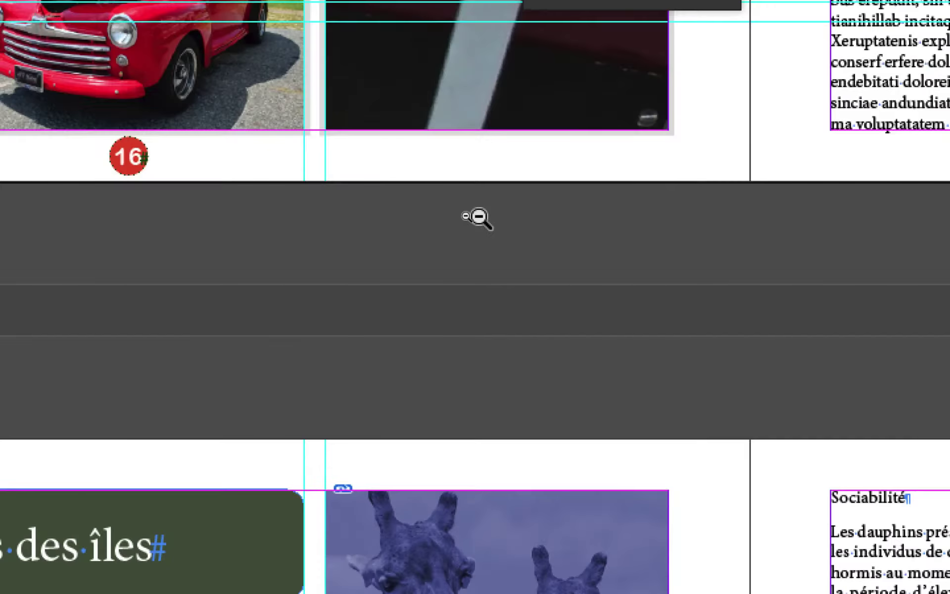
alt+click(478, 218)
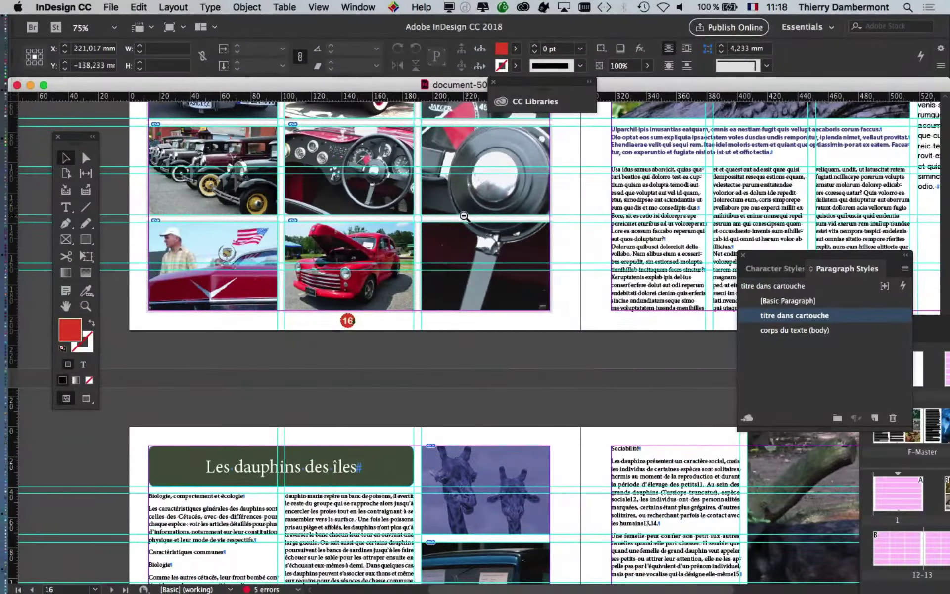
alt+super+click(478, 217)
alt+super+click(478, 217)
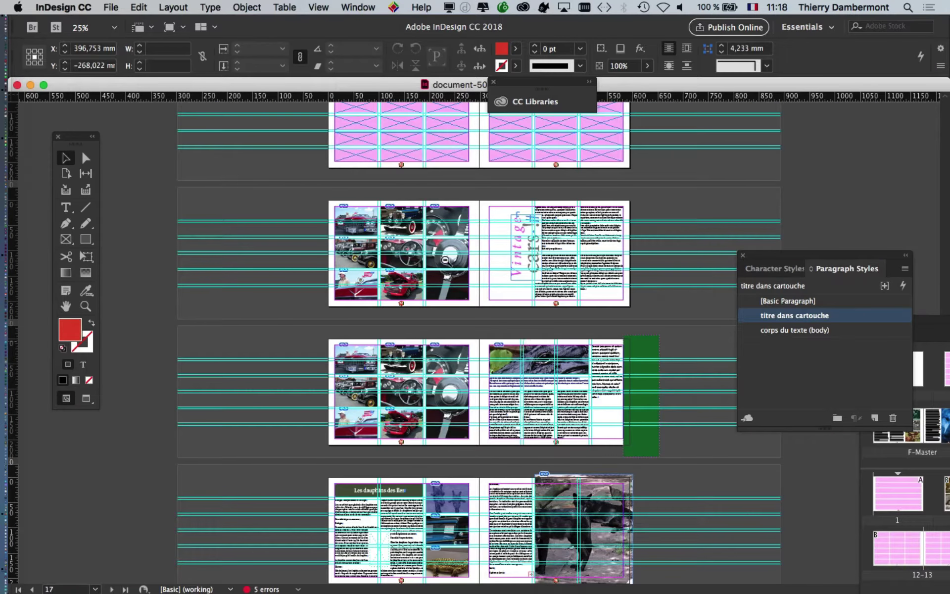
Zoom in on the pink placeholder frames of pages 12-13, then practise zooming out to 25% and back in to 100%
scroll(458, 263, up, 5)
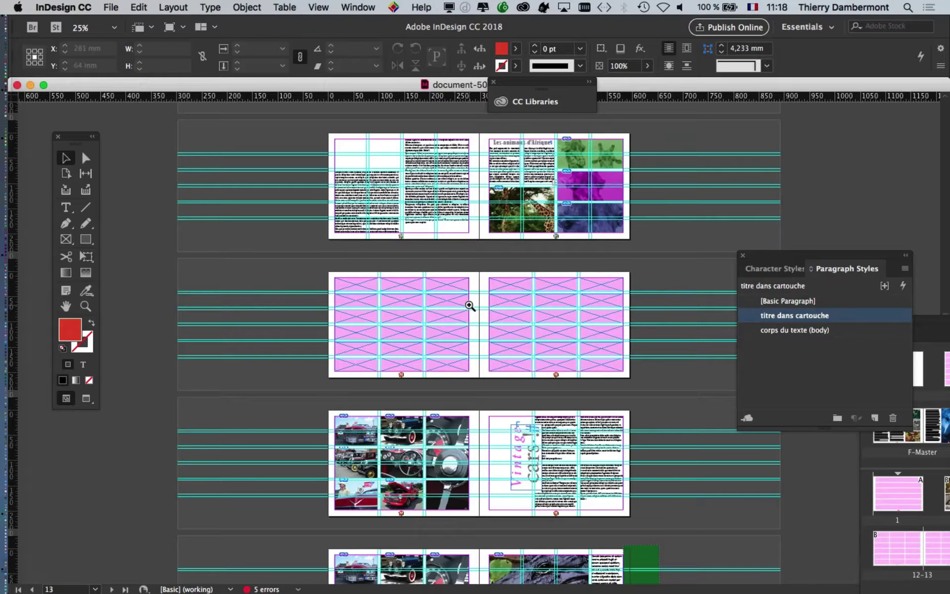
click(467, 304)
click(461, 321)
click(458, 348)
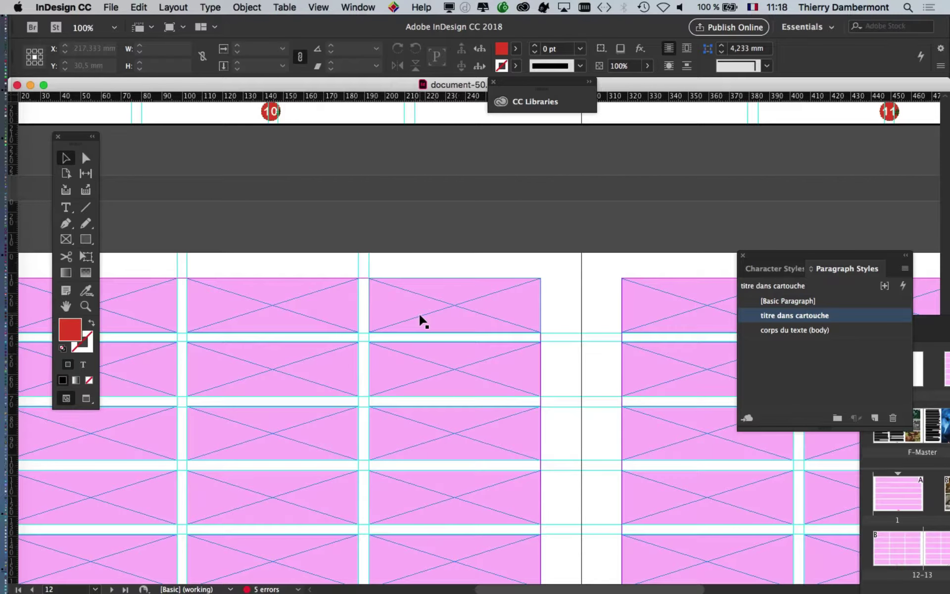
scroll(421, 321, down, 3)
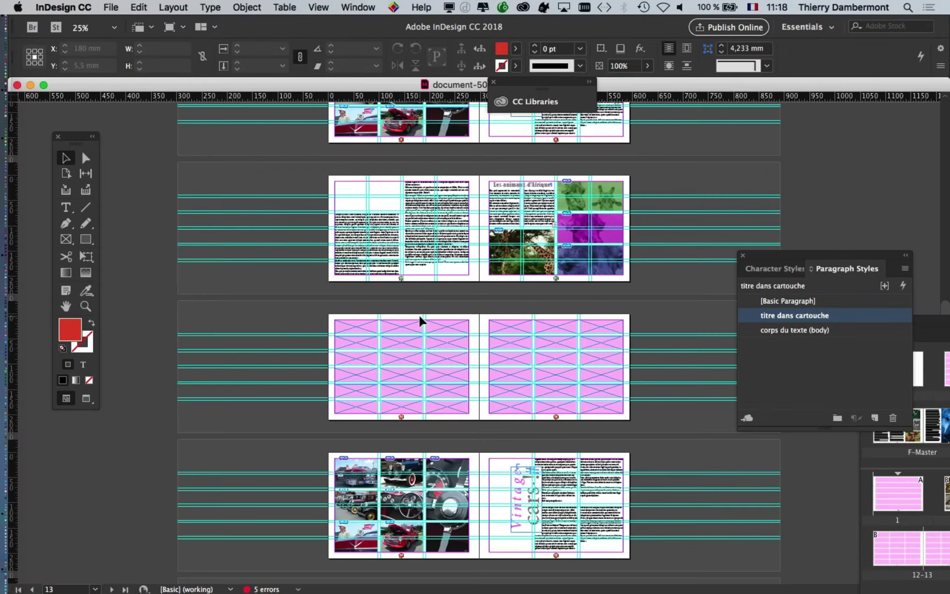
scroll(421, 320, up, 1)
scroll(421, 321, up, 3)
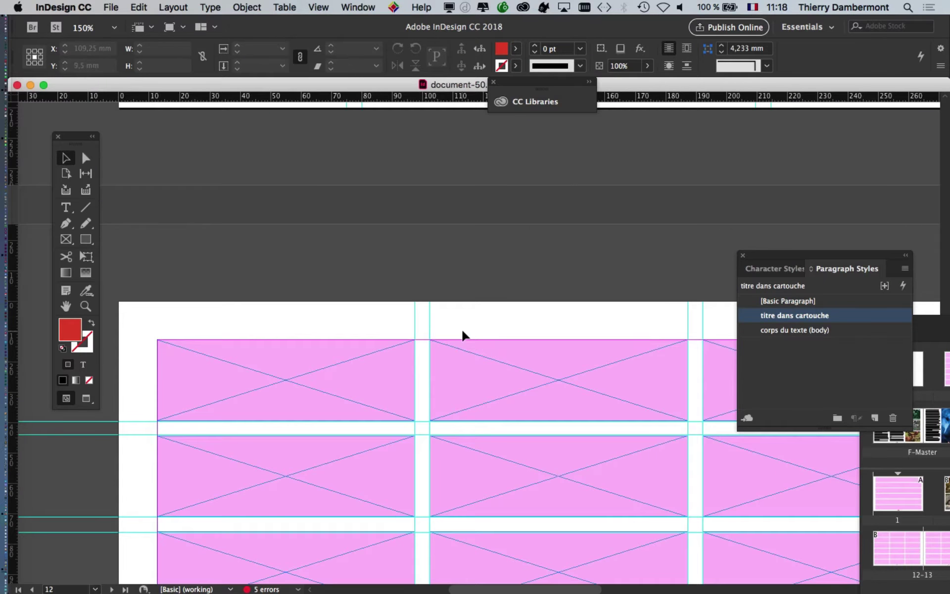
scroll(478, 335, down, 1)
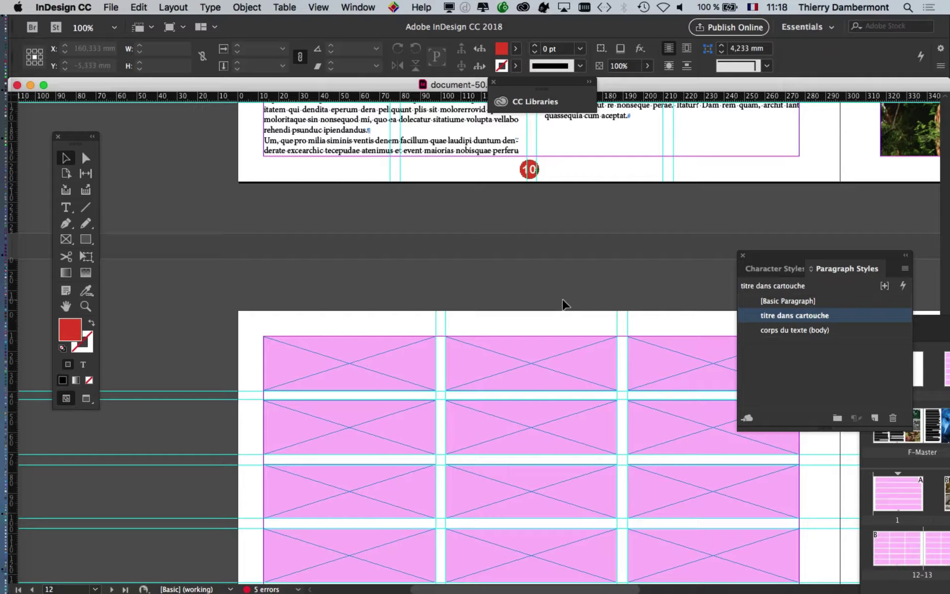
Pan freely around pages 10 to 13 with the temporary Hand tool and zoom out to 50%
drag(645, 394, 443, 498)
drag(516, 357, 476, 546)
drag(592, 337, 341, 366)
drag(503, 261, 822, 116)
drag(377, 517, 307, 446)
drag(670, 307, 346, 425)
drag(550, 502, 366, 450)
drag(441, 445, 688, 200)
drag(562, 305, 386, 532)
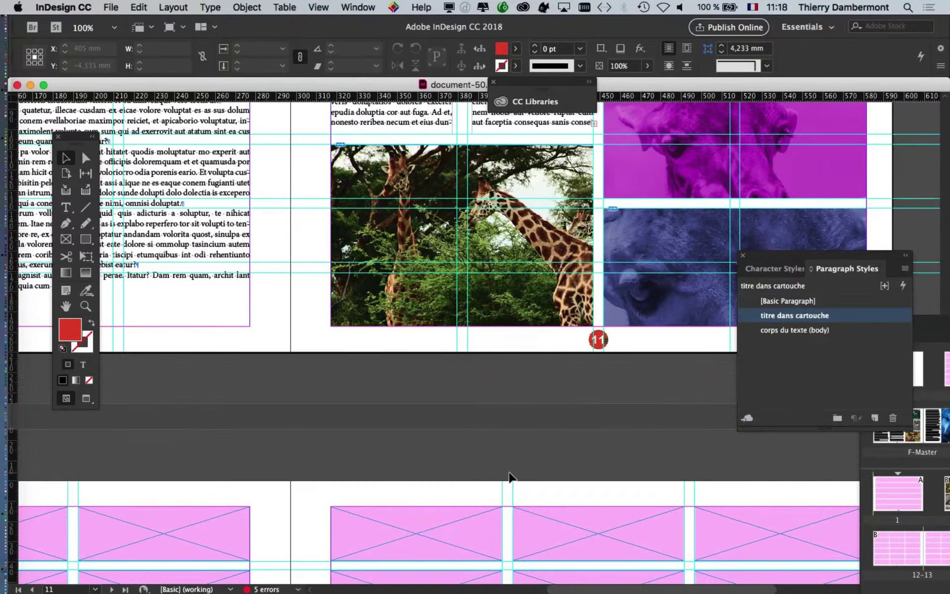
key(super+minus)
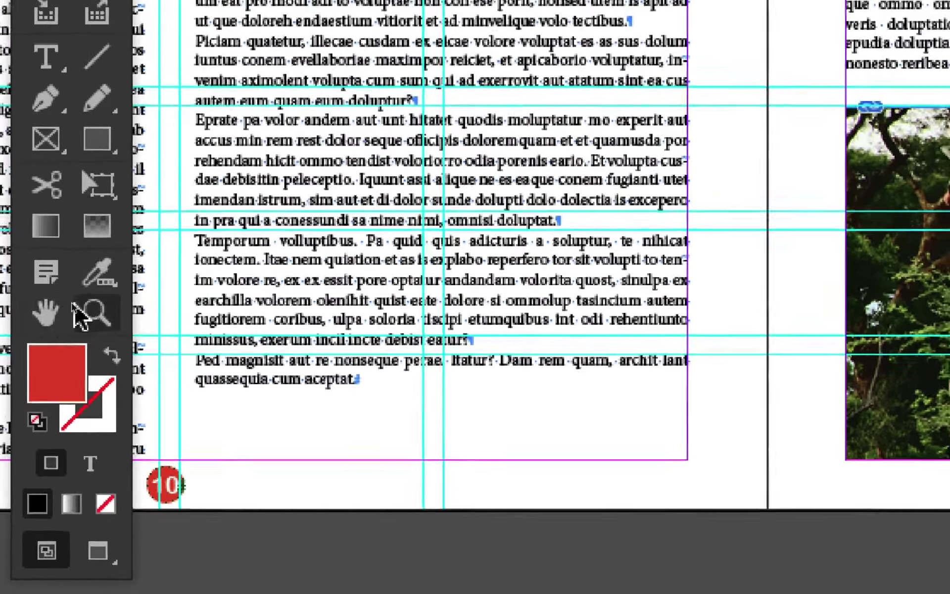
click(81, 304)
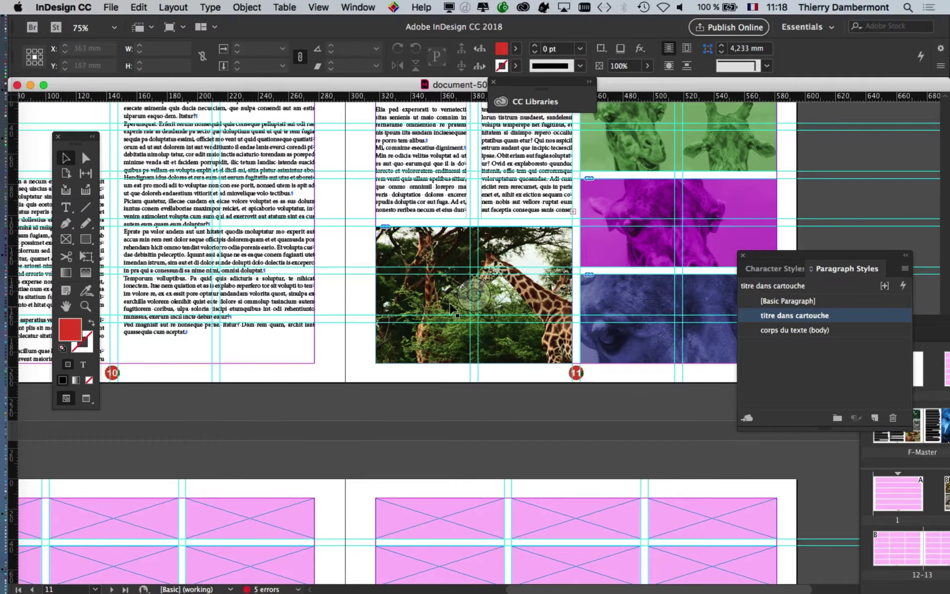
key(super+minus)
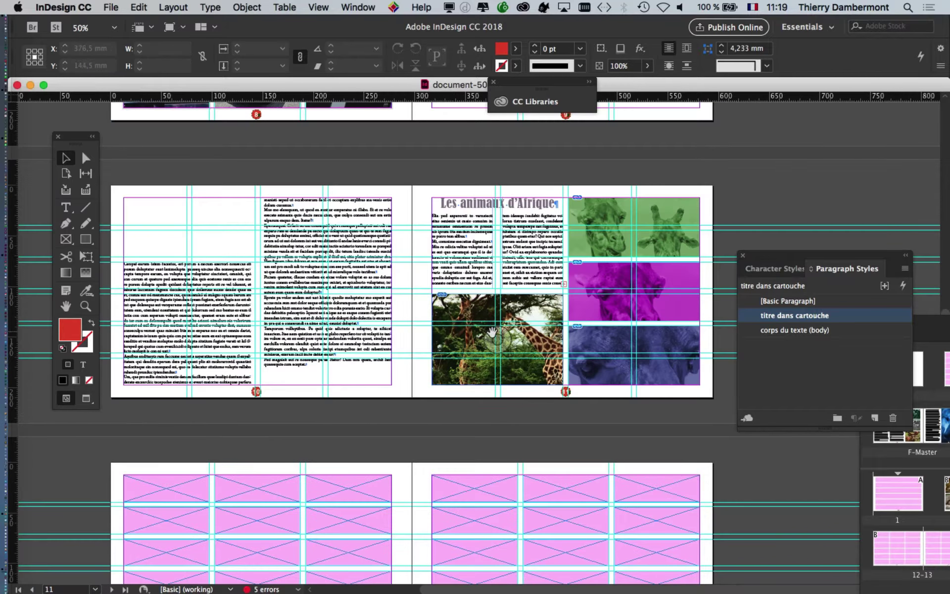
Move the floating Pages panel fully into view, reshape it tall and narrow, and scroll its thumbnails up to page 1
click(361, 6)
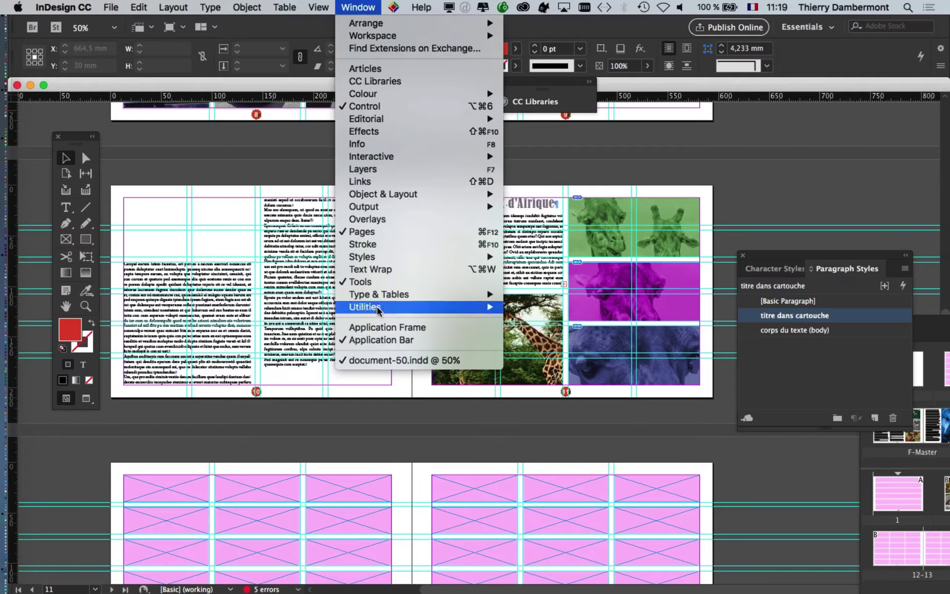
click(936, 320)
drag(942, 320, 220, 136)
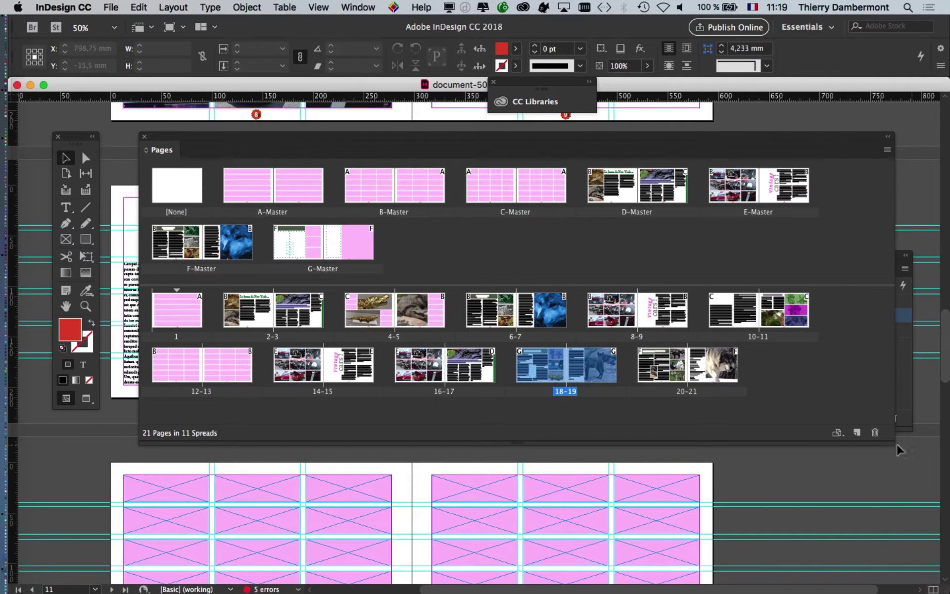
drag(894, 445, 283, 557)
drag(246, 142, 658, 124)
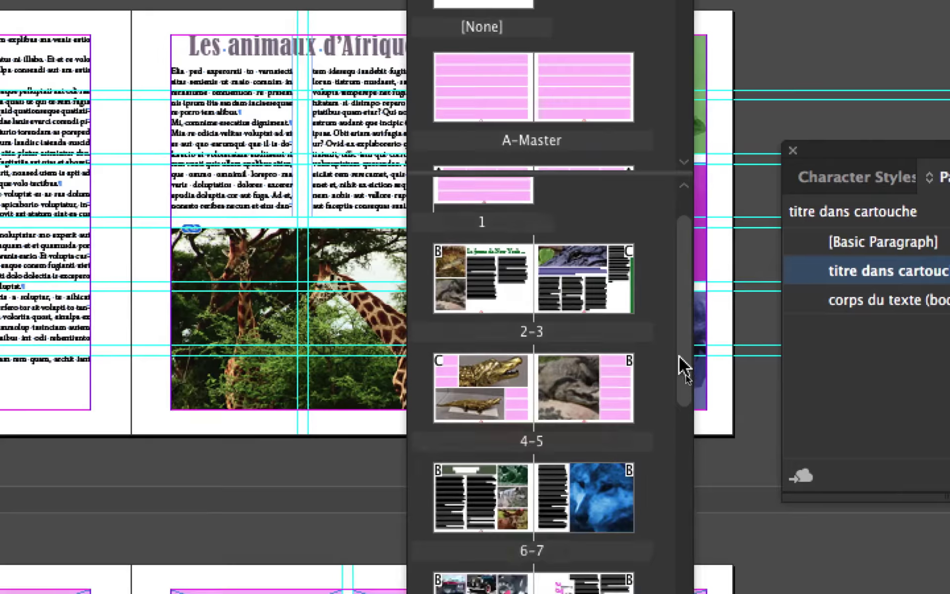
drag(683, 369, 688, 213)
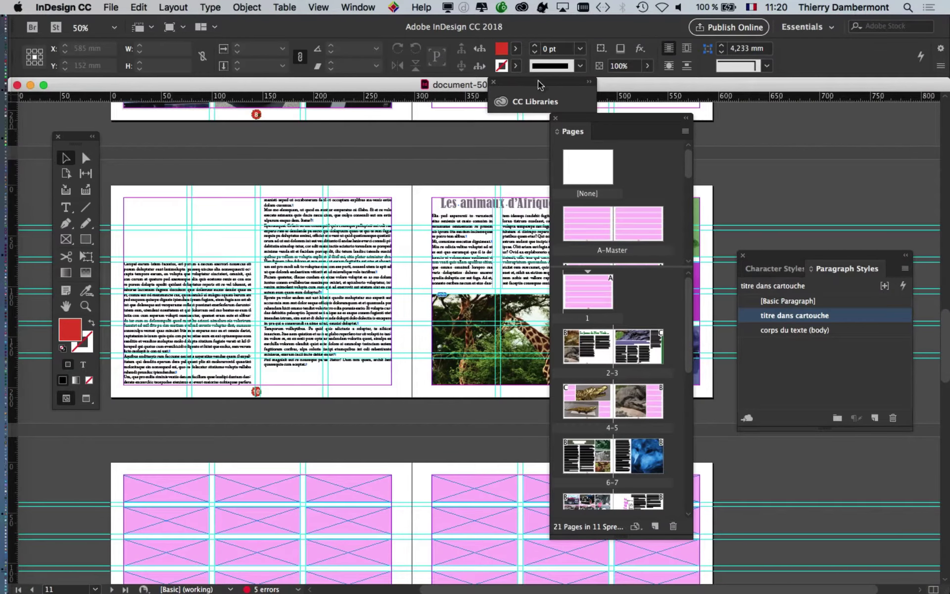
Reset the Essentials workspace and expand the docked Pages panel
click(358, 7)
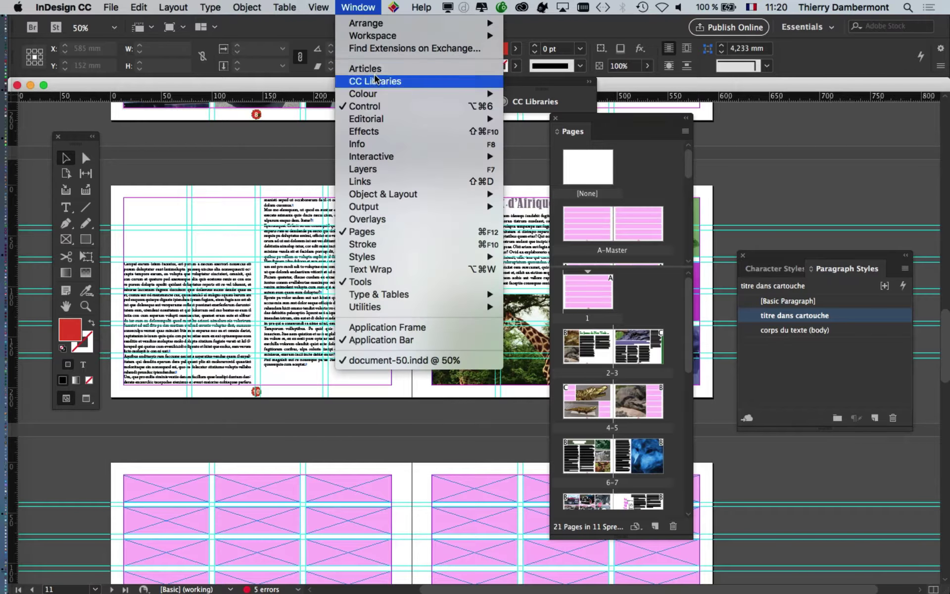
mouse_move(447, 37)
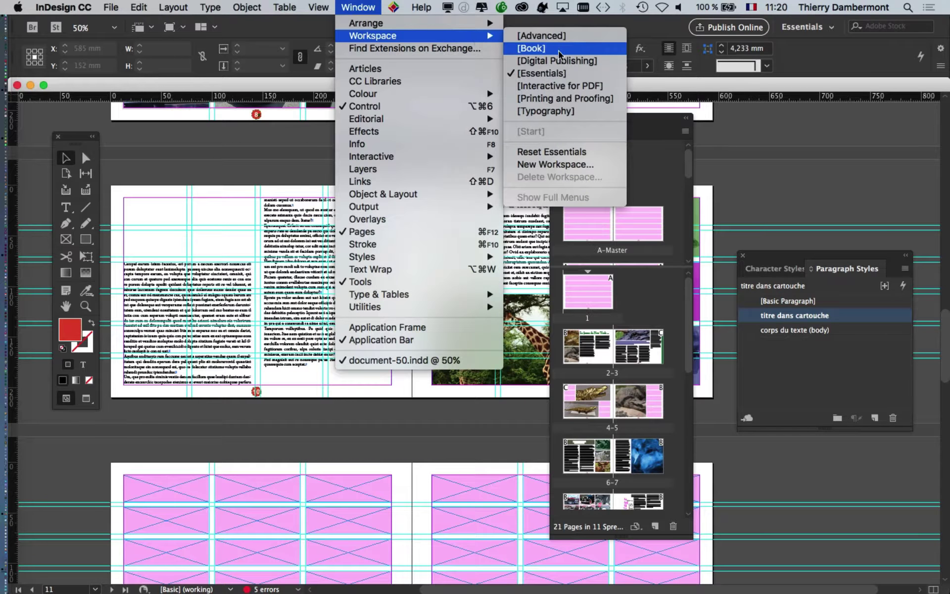
click(583, 153)
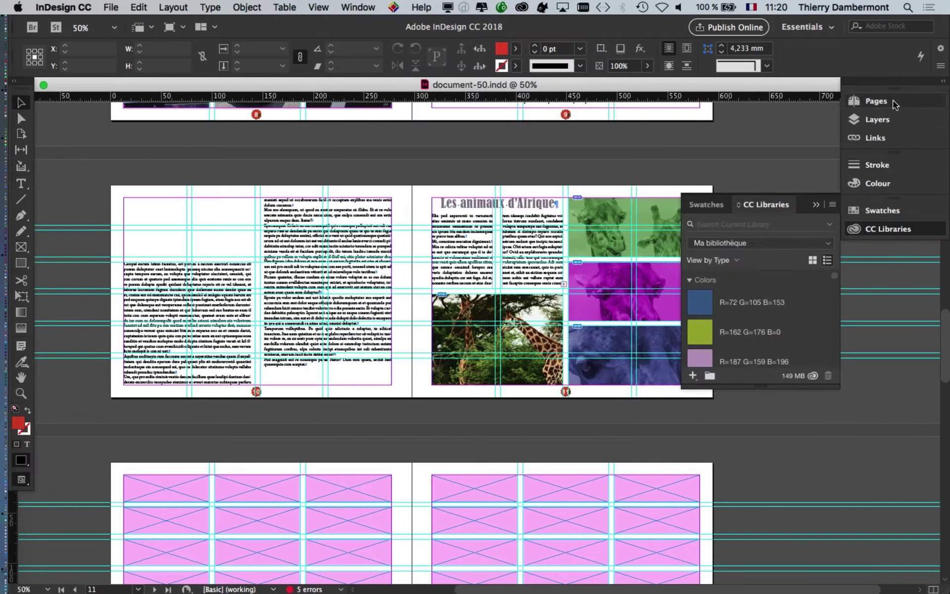
click(894, 102)
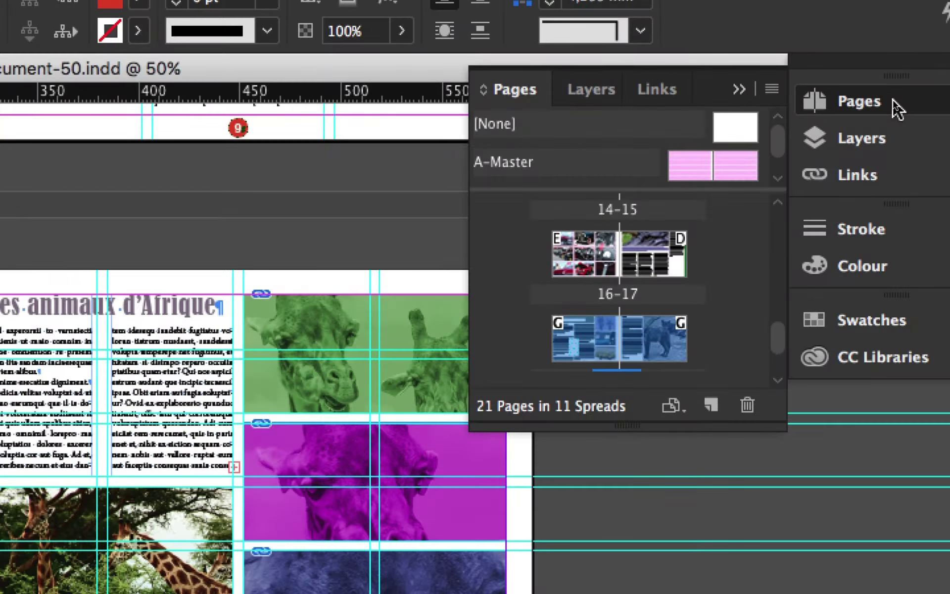
click(895, 102)
click(895, 103)
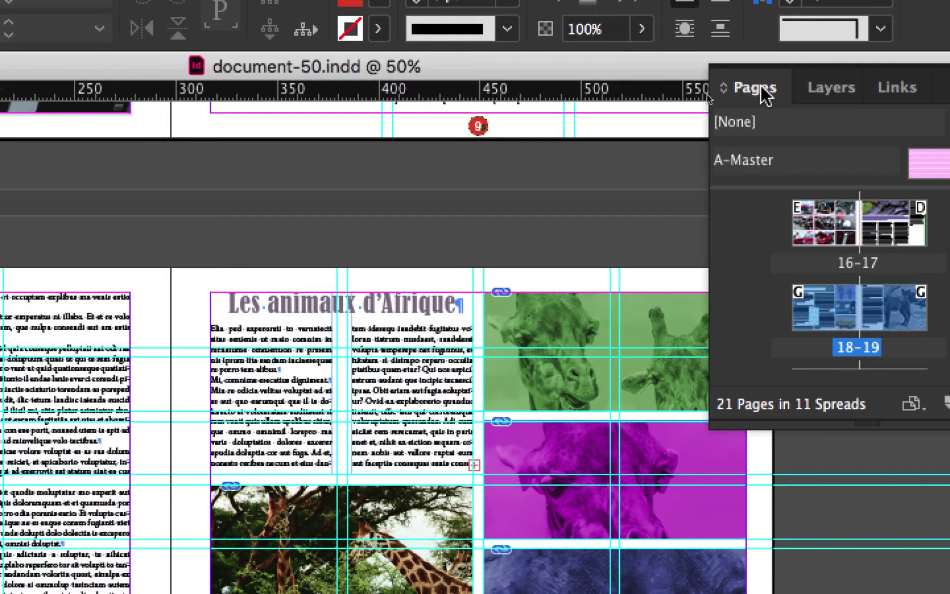
Undock the Pages panel as a floating panel over the document, stretch it taller, and scroll up to its first pages
drag(761, 85, 307, 130)
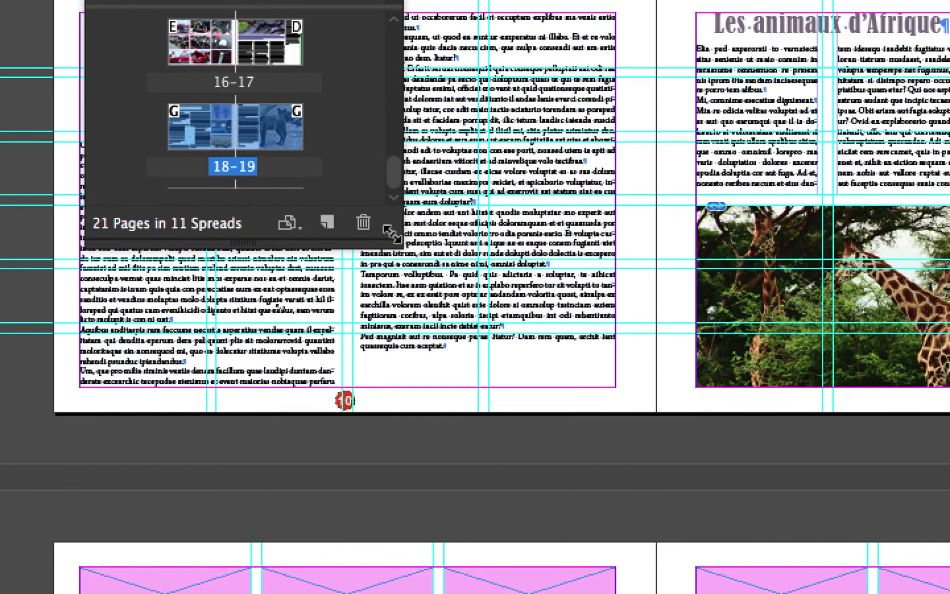
drag(565, 459, 377, 593)
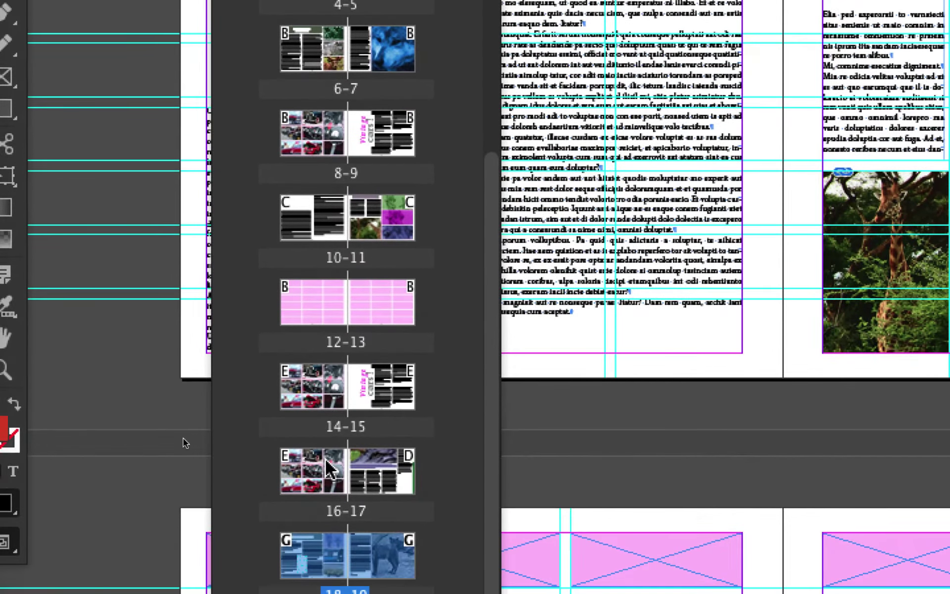
scroll(328, 474, up, 5)
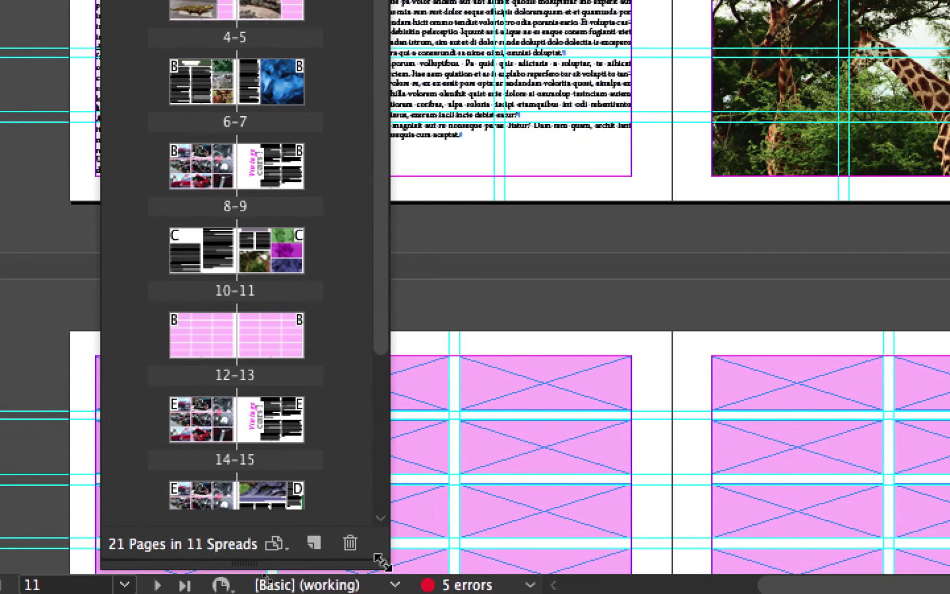
Resize the floating Pages panel so that it is shorter and spans most of the document window's width
drag(383, 563, 706, 334)
drag(494, 482, 854, 486)
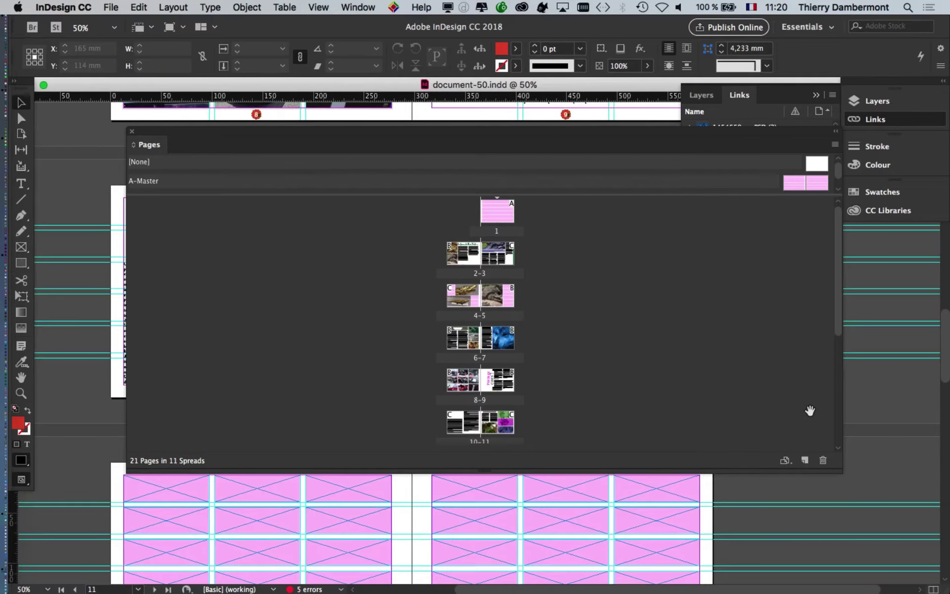
drag(838, 468, 777, 453)
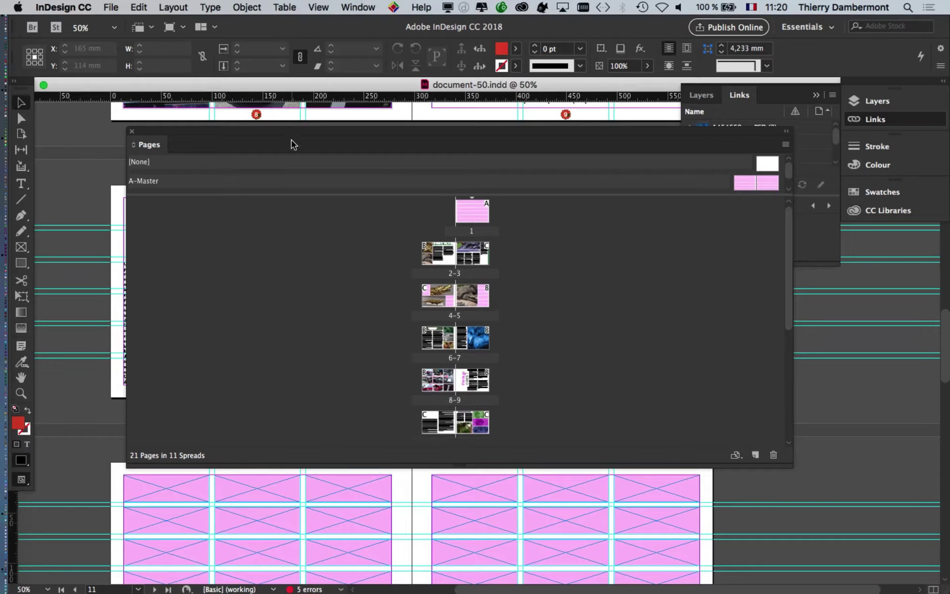
Reposition the floating Pages panel over the document, collapse the Links panel, and set the Pages panel to view pages horizontally
drag(288, 136, 238, 180)
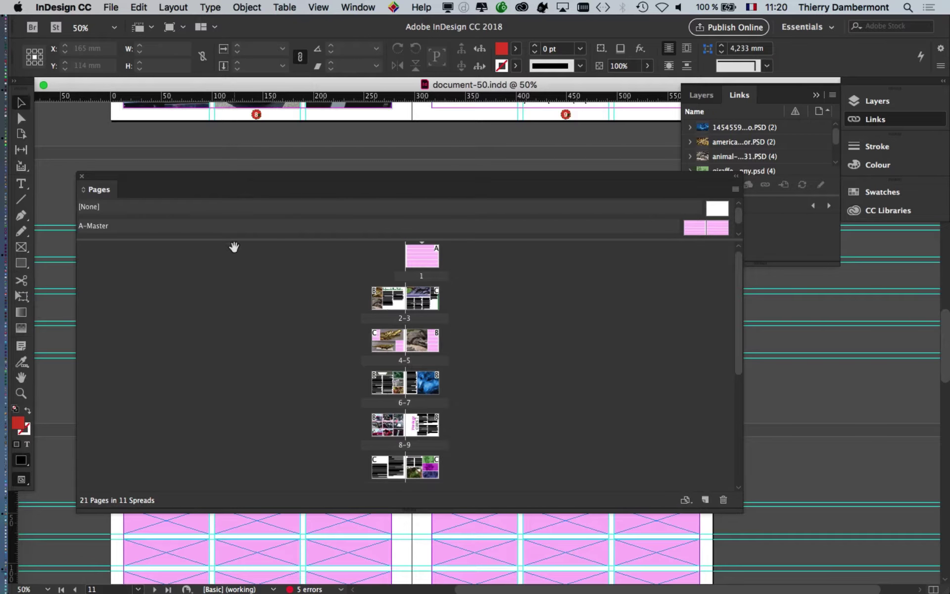
click(817, 96)
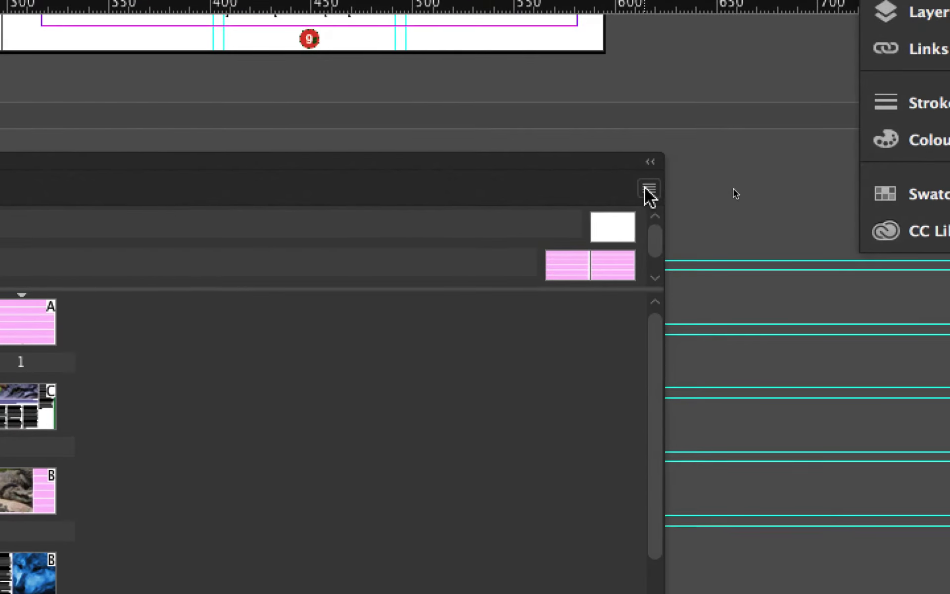
click(646, 189)
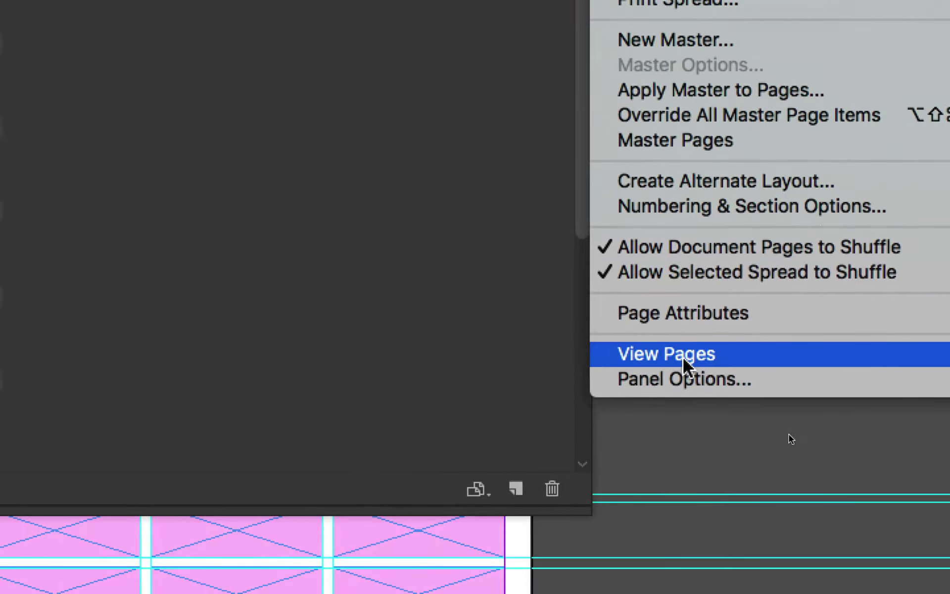
mouse_move(707, 493)
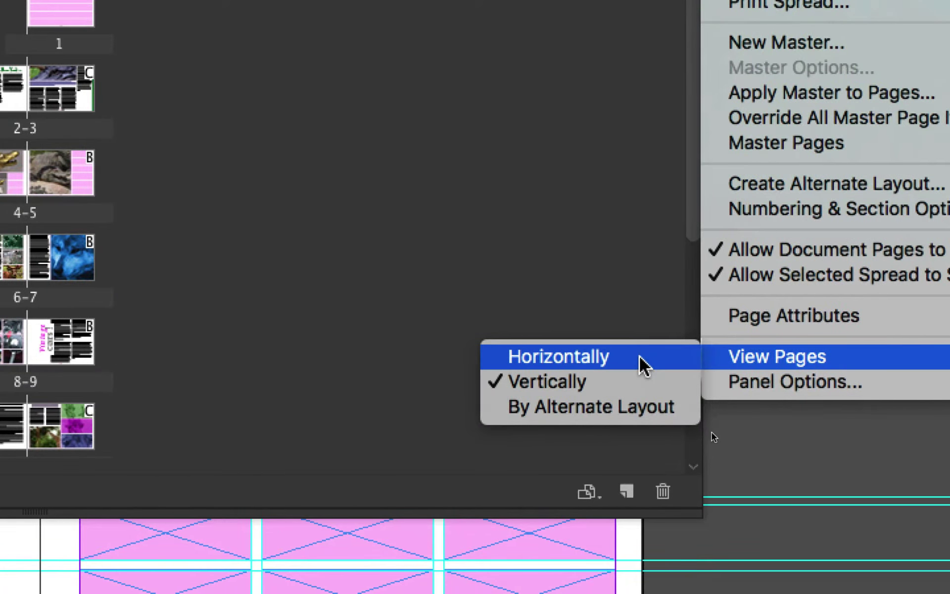
click(641, 364)
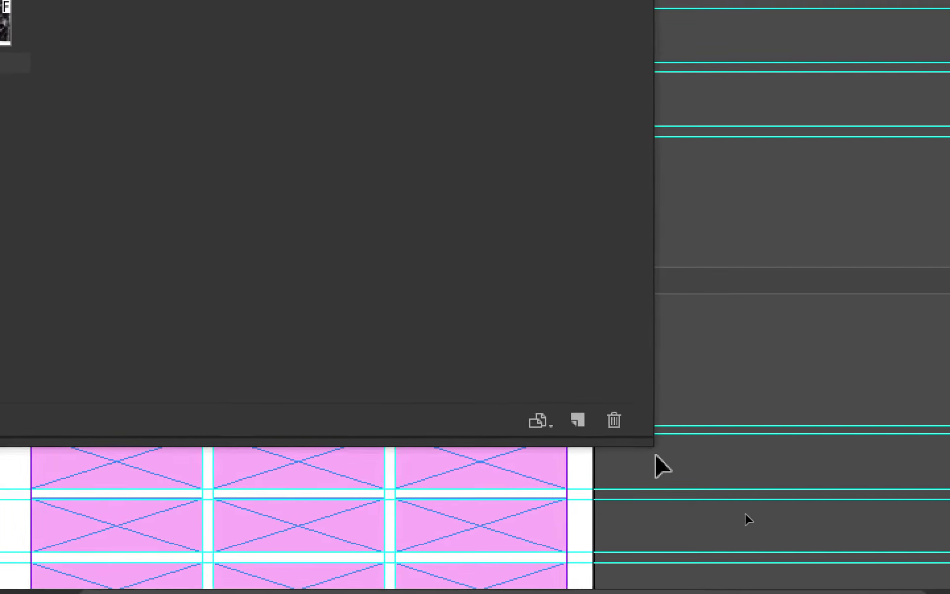
Narrow the Pages panel and widen it again so its horizontal thumbnails reflow, and give the masters area more height
drag(652, 448, 533, 450)
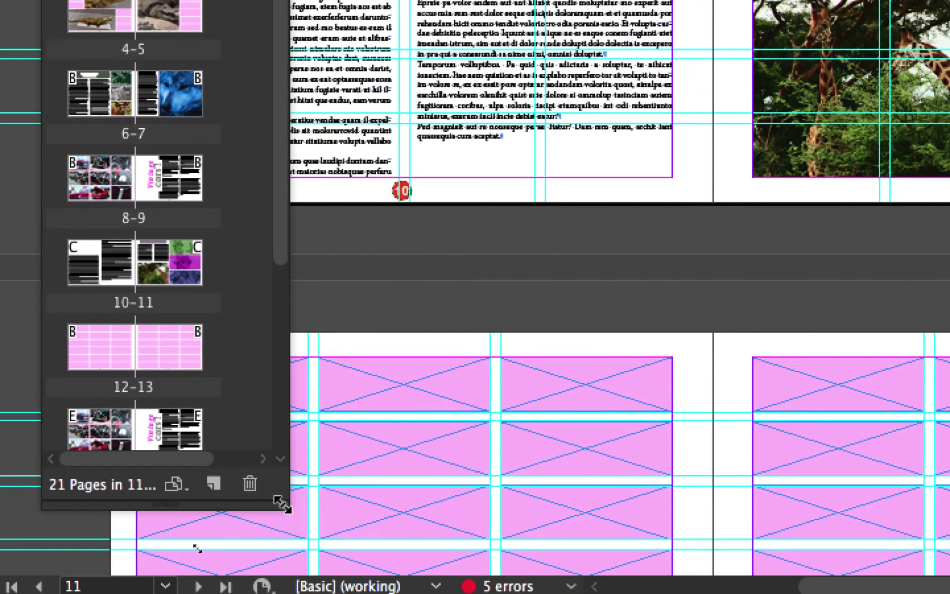
drag(283, 505, 829, 439)
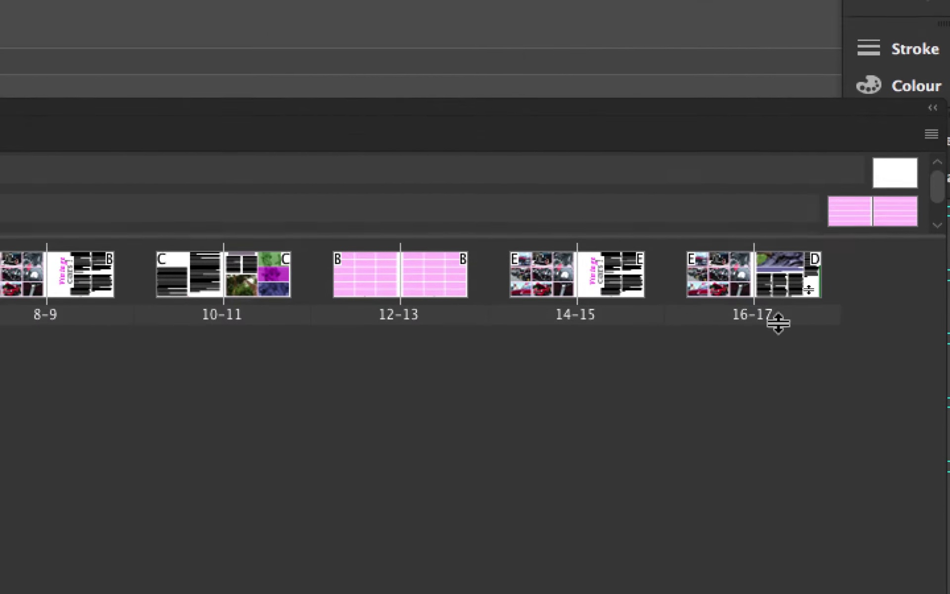
drag(778, 324, 781, 374)
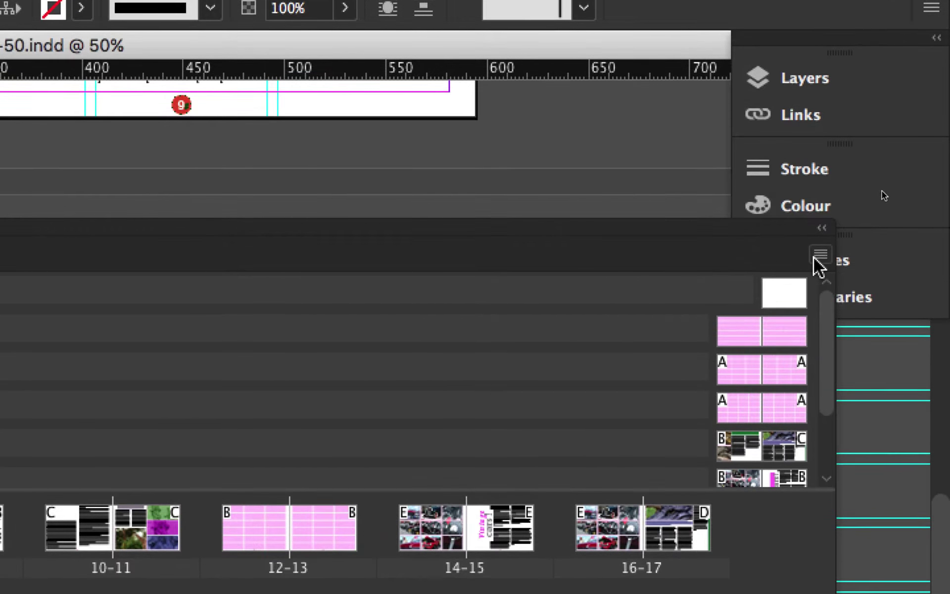
Turn off Show Vertically for the masters in the Pages panel options
click(819, 240)
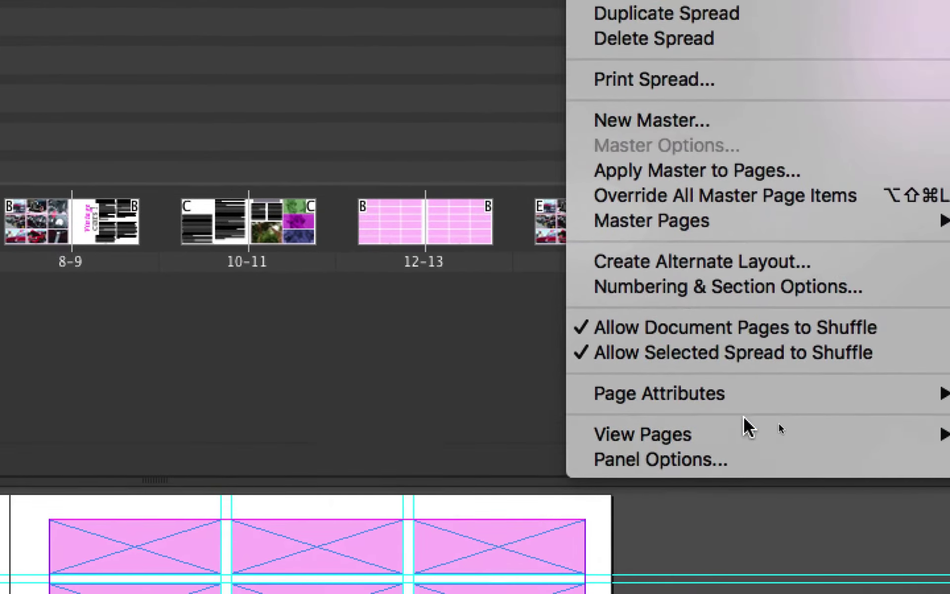
mouse_move(759, 431)
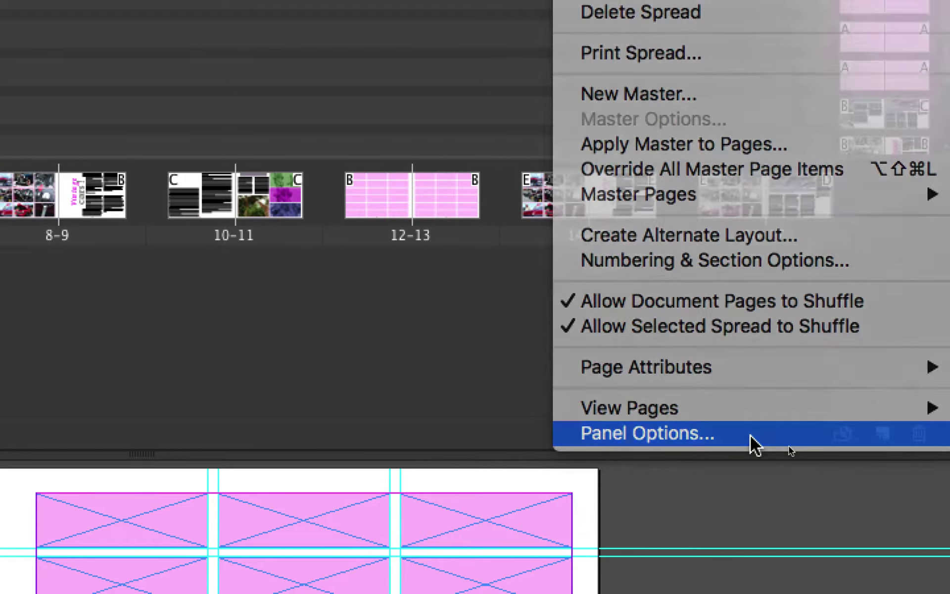
click(752, 435)
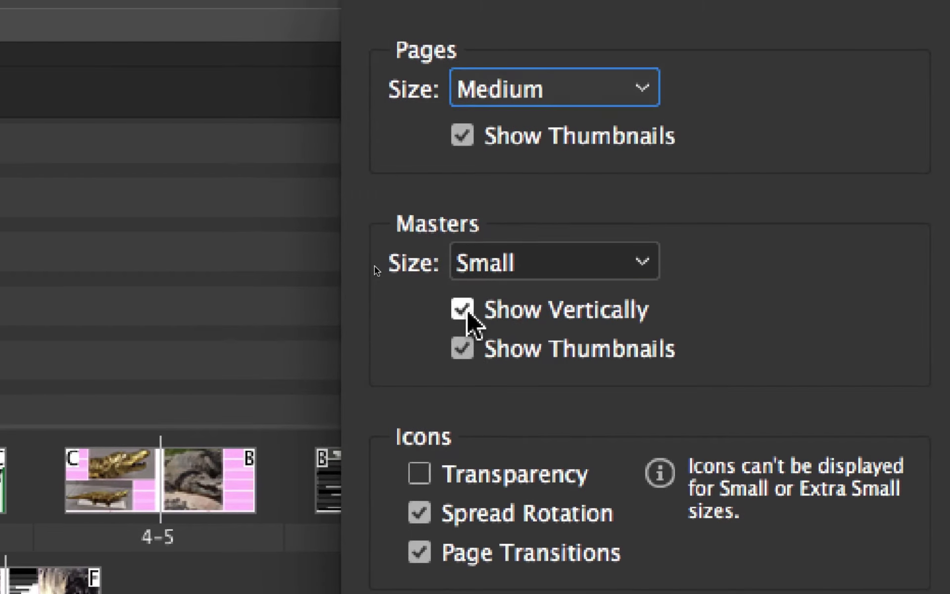
click(464, 303)
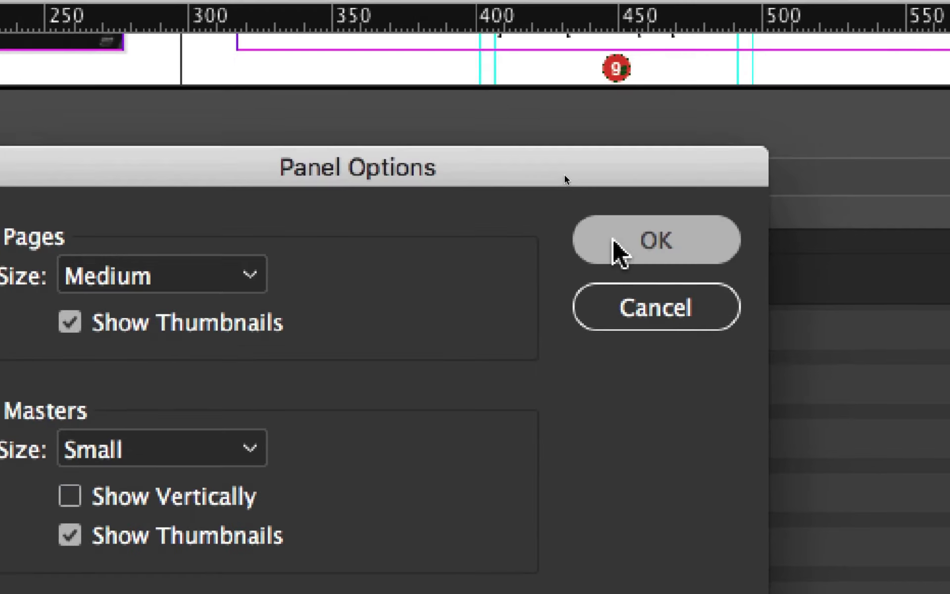
click(918, 55)
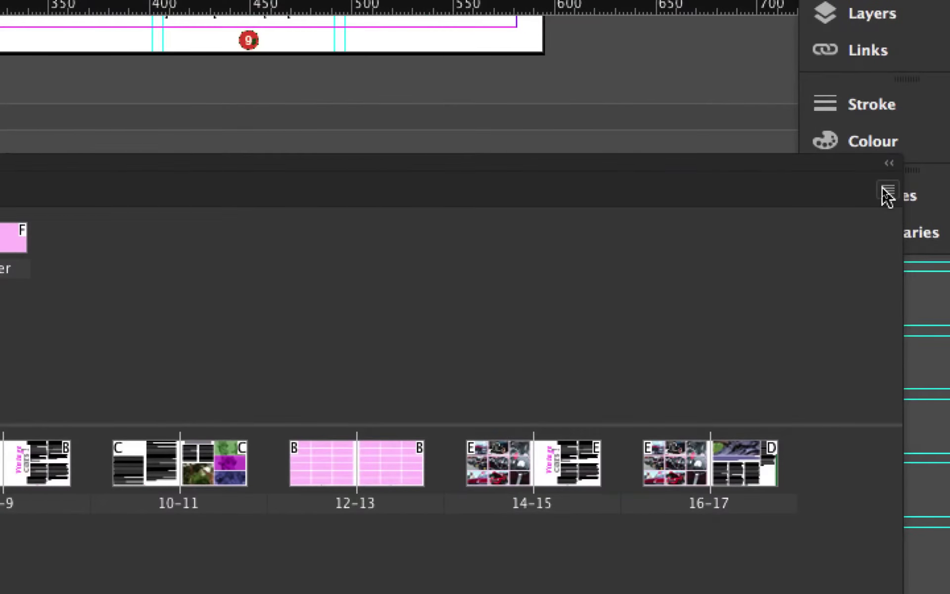
Set both the page and master thumbnail sizes to Extra Large in the Pages panel options
click(885, 191)
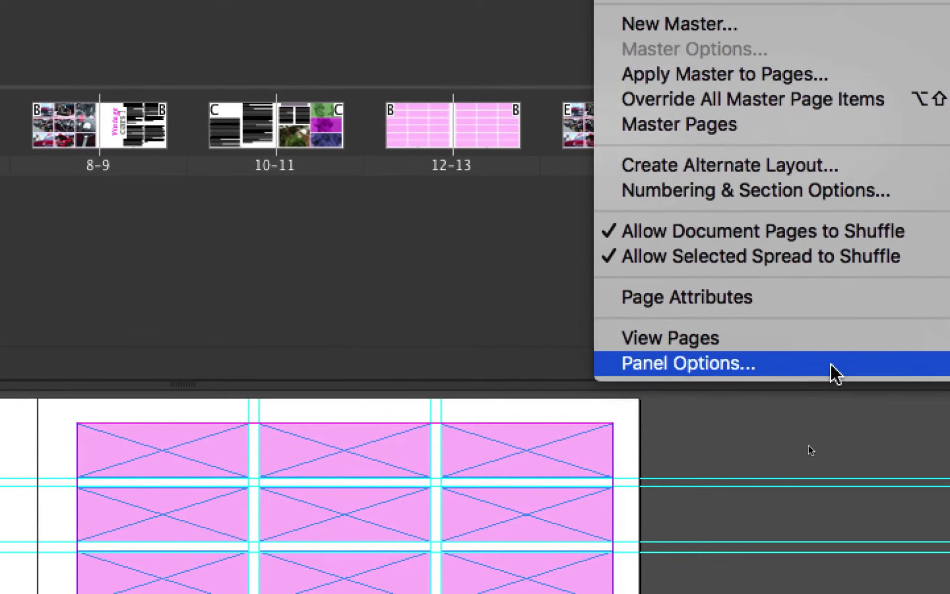
click(821, 572)
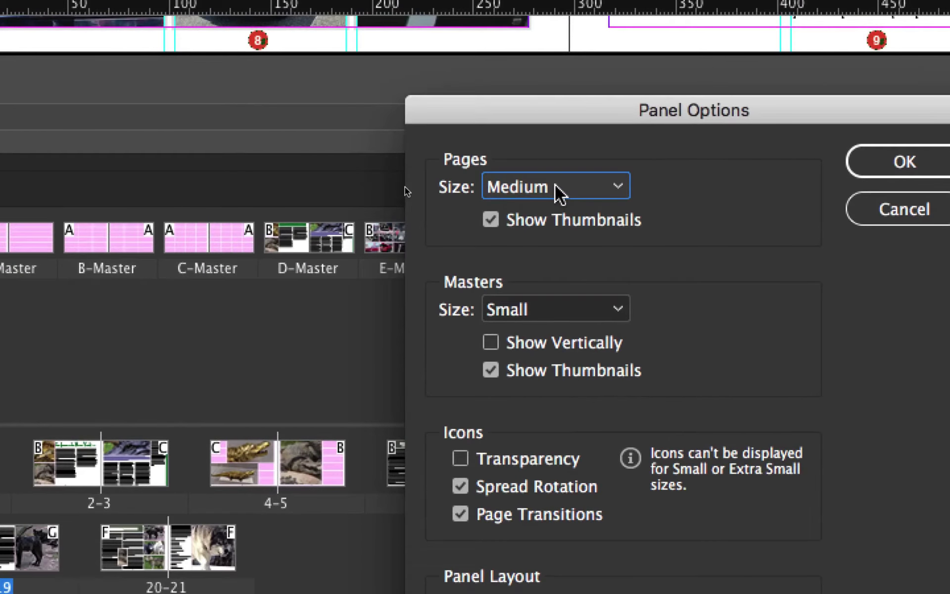
click(351, 0)
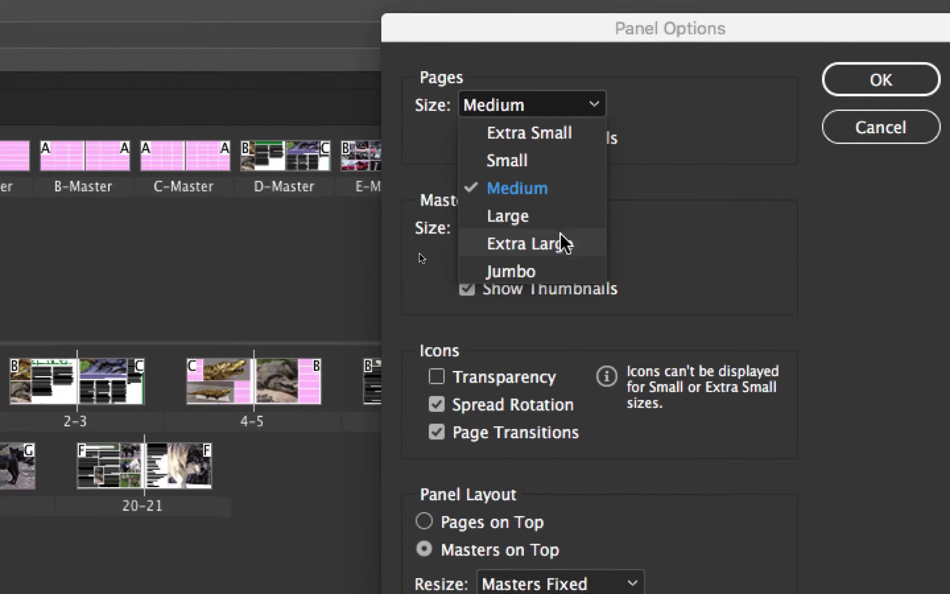
click(567, 243)
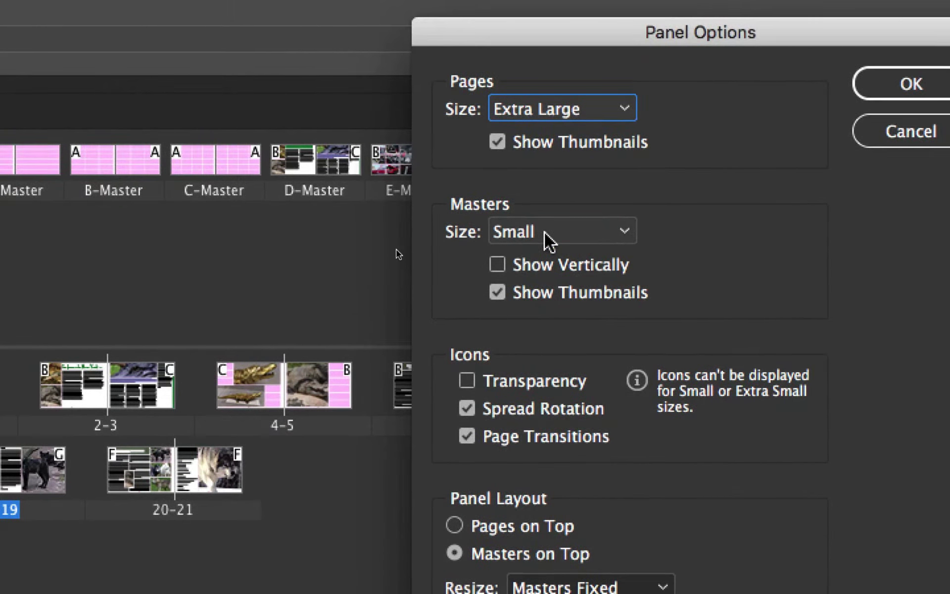
click(545, 240)
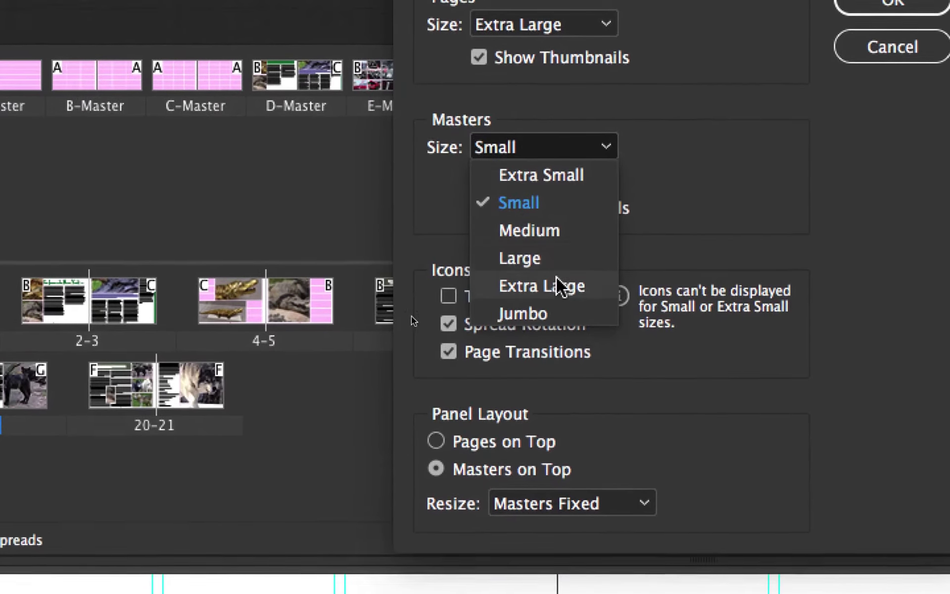
click(563, 350)
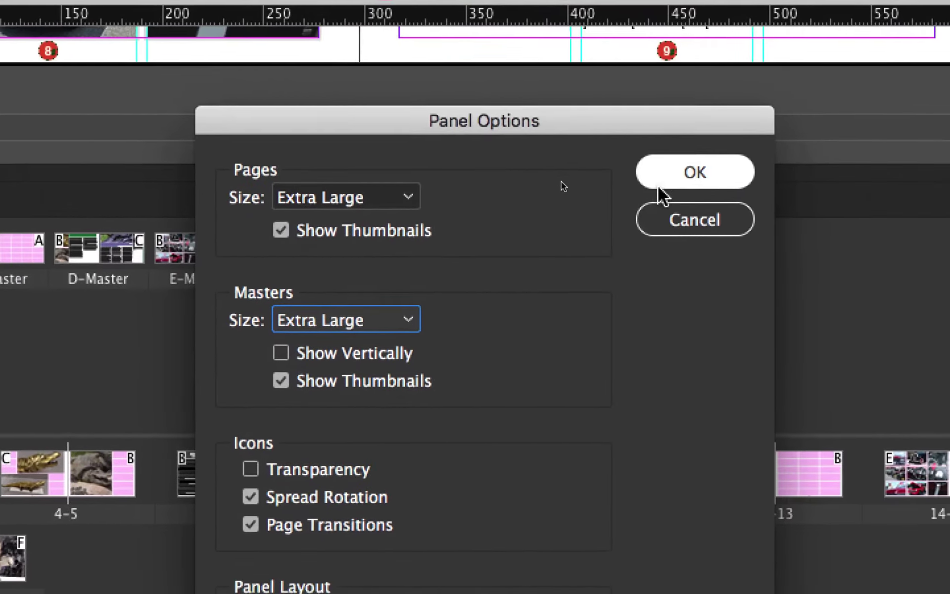
click(663, 184)
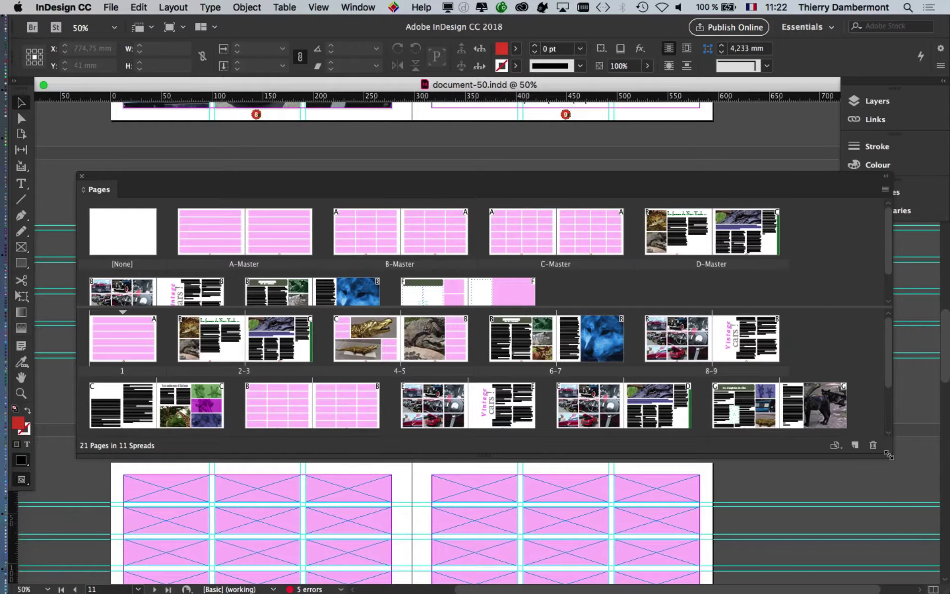
Enlarge the Pages panel and its masters area, and set both the page and master thumbnail sizes to Large
drag(888, 454, 862, 574)
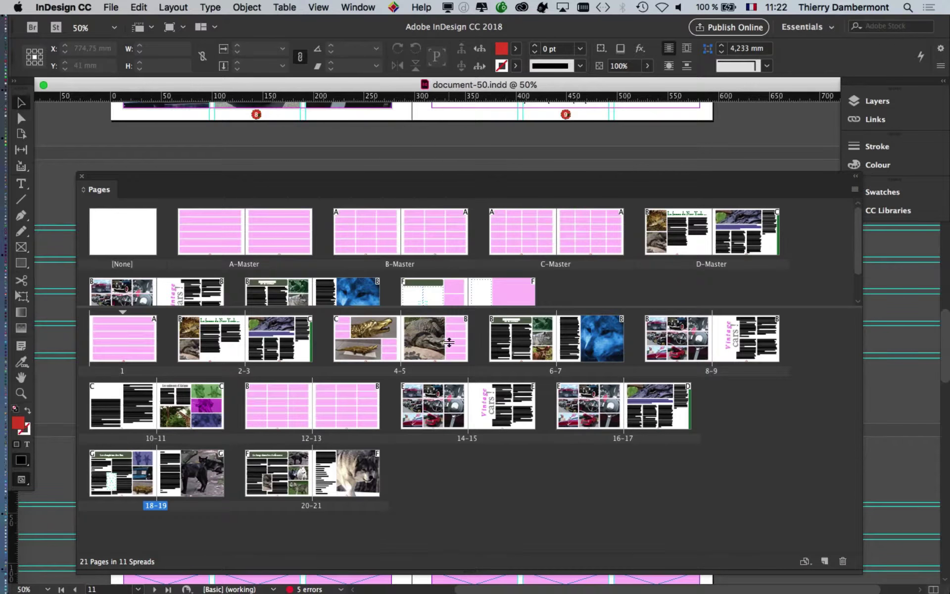
drag(449, 342, 523, 324)
click(854, 190)
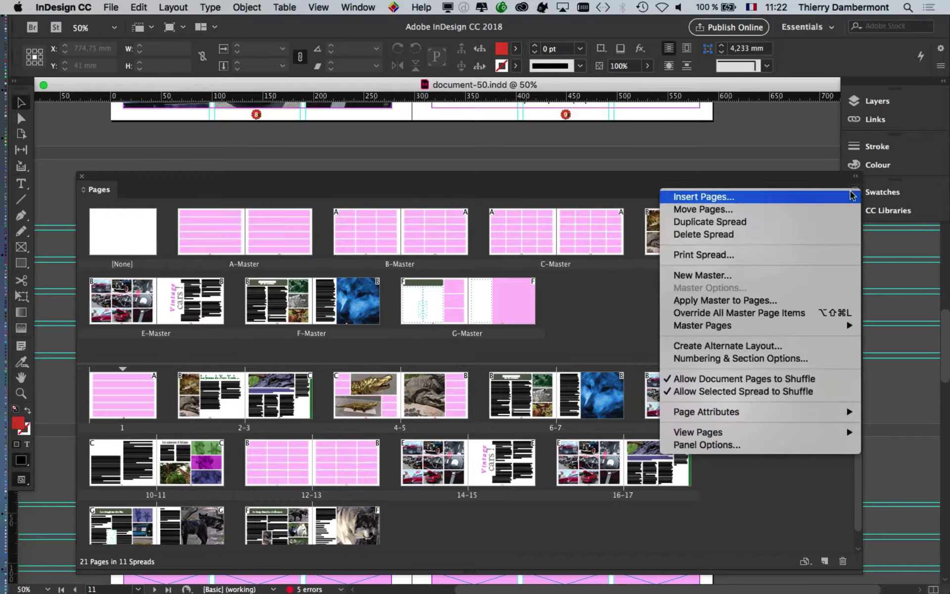
click(753, 444)
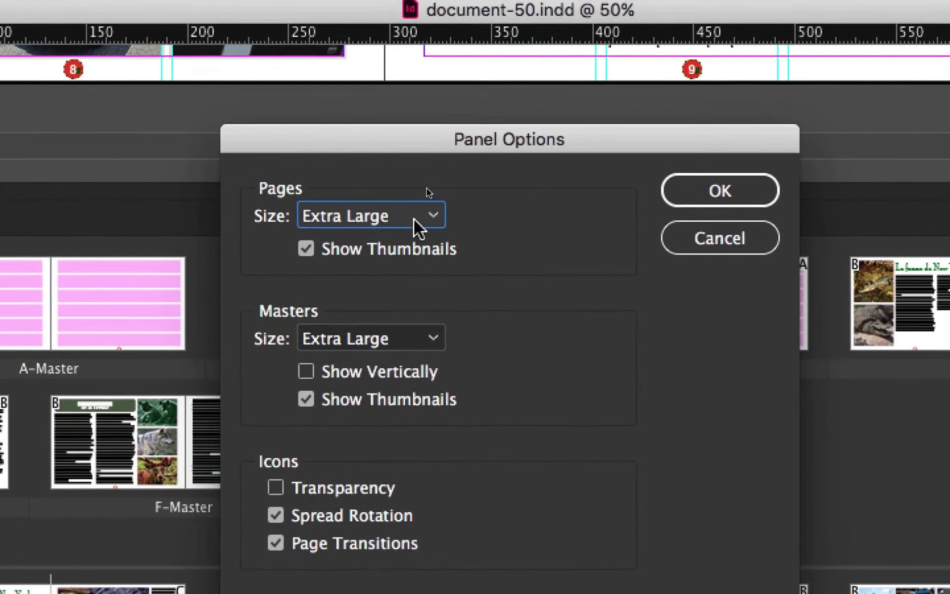
click(467, 88)
click(411, 255)
click(396, 269)
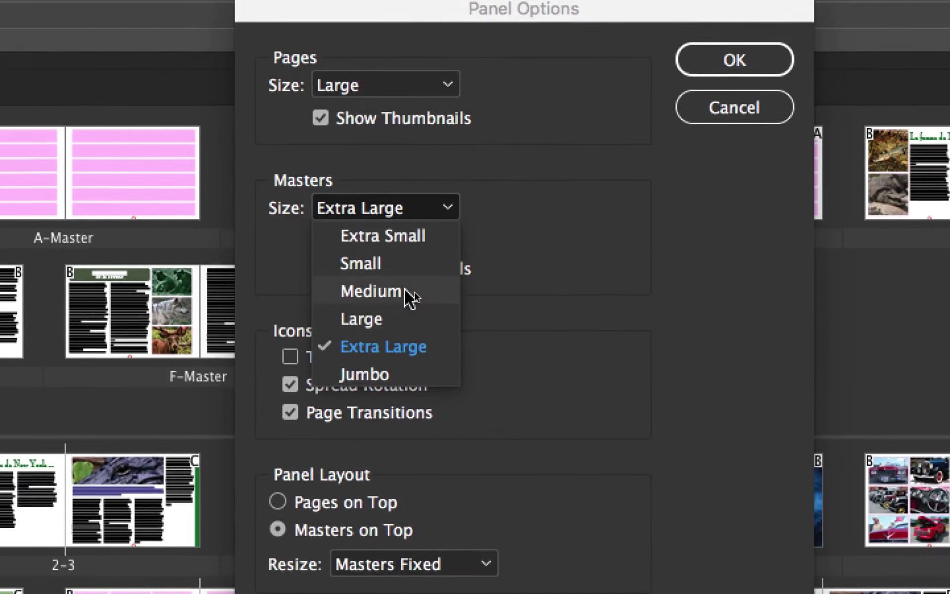
click(411, 379)
click(605, 178)
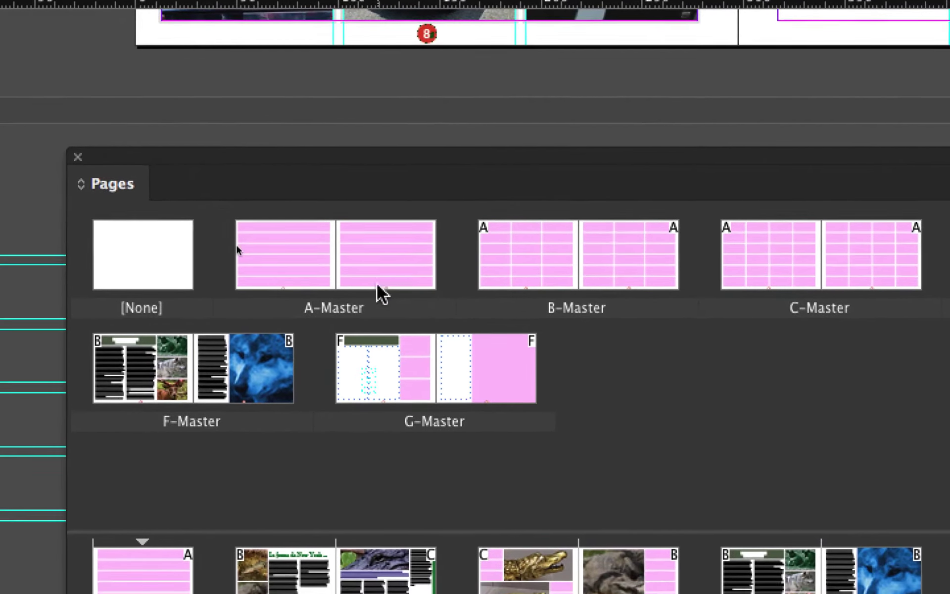
Examine the master spreads in the Pages panel, selecting the first page of F-Master
click(598, 278)
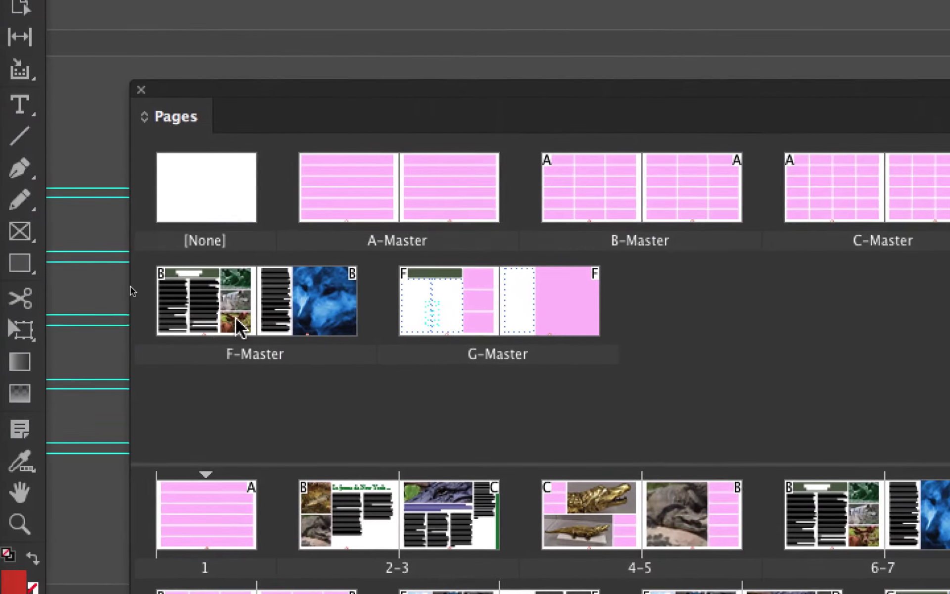
click(237, 319)
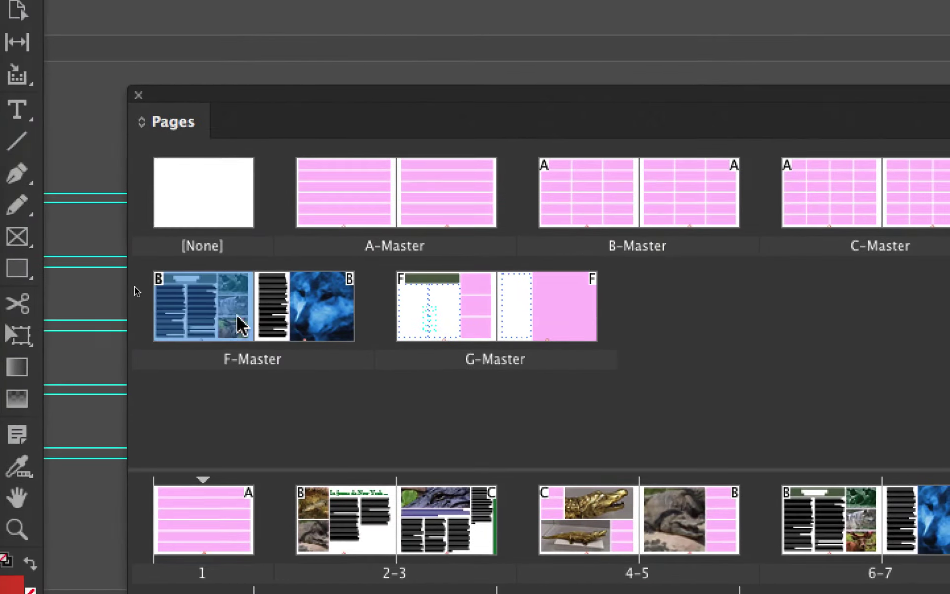
click(471, 318)
click(466, 420)
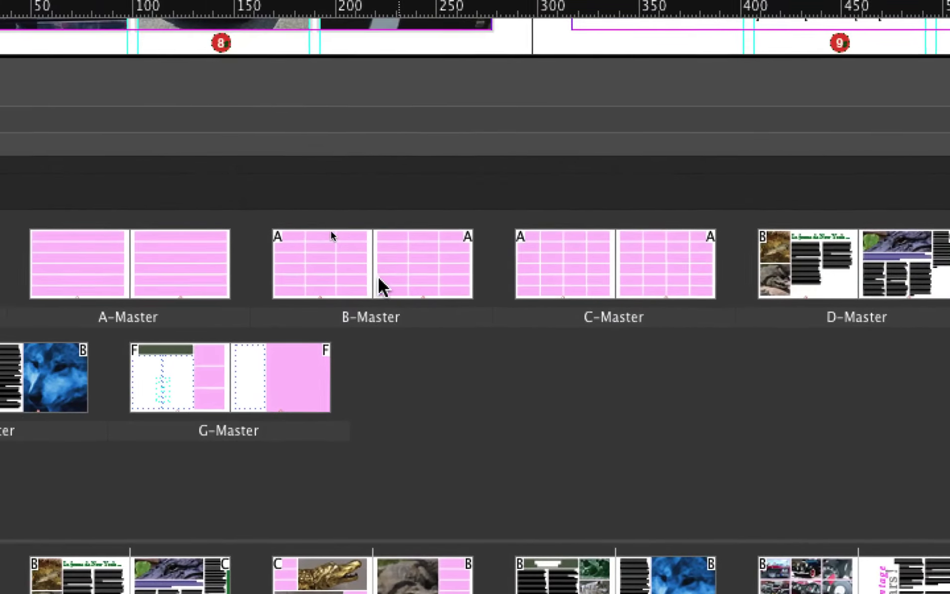
Compare the B-Master and C-Master grids by selecting their individual pages alternately
click(372, 277)
click(593, 279)
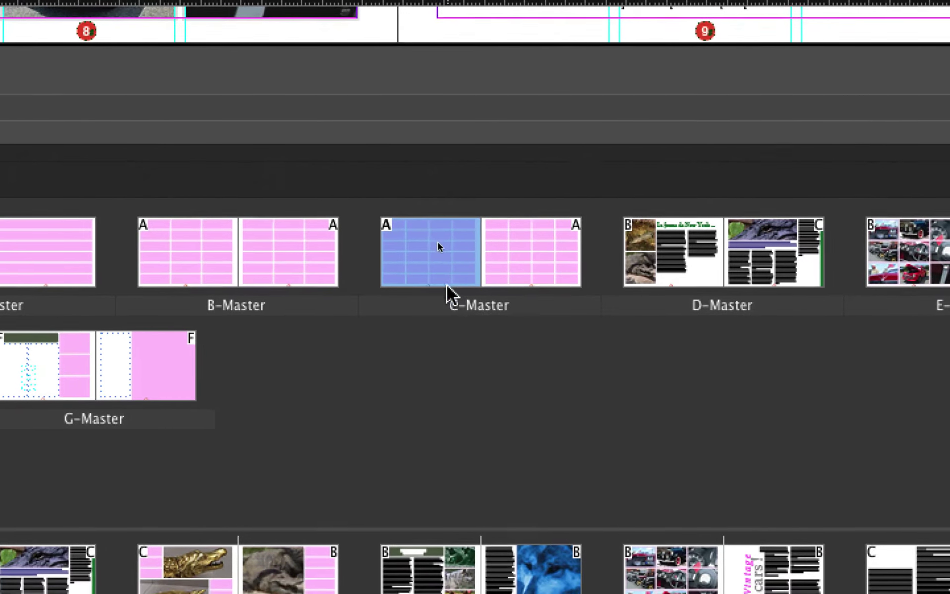
click(314, 285)
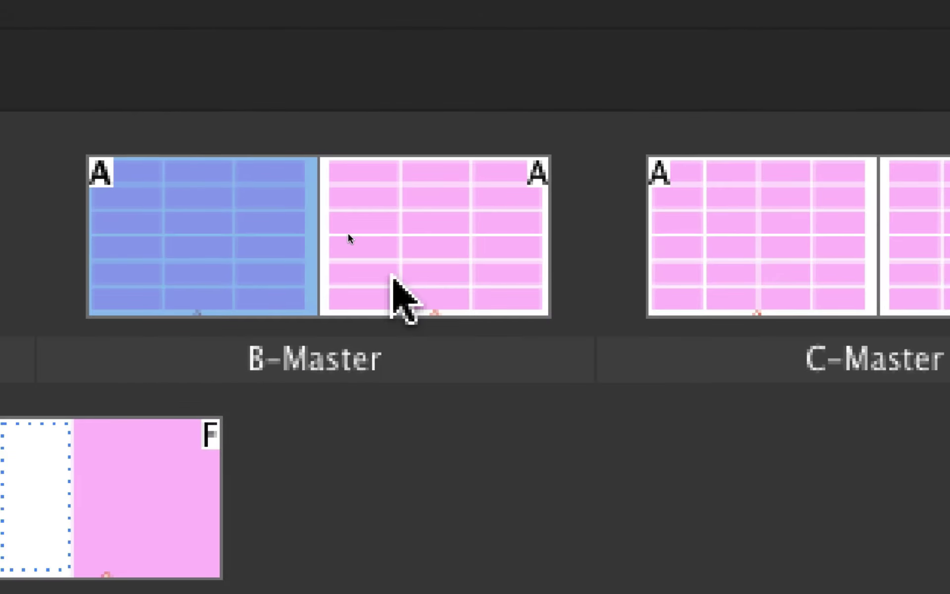
click(393, 279)
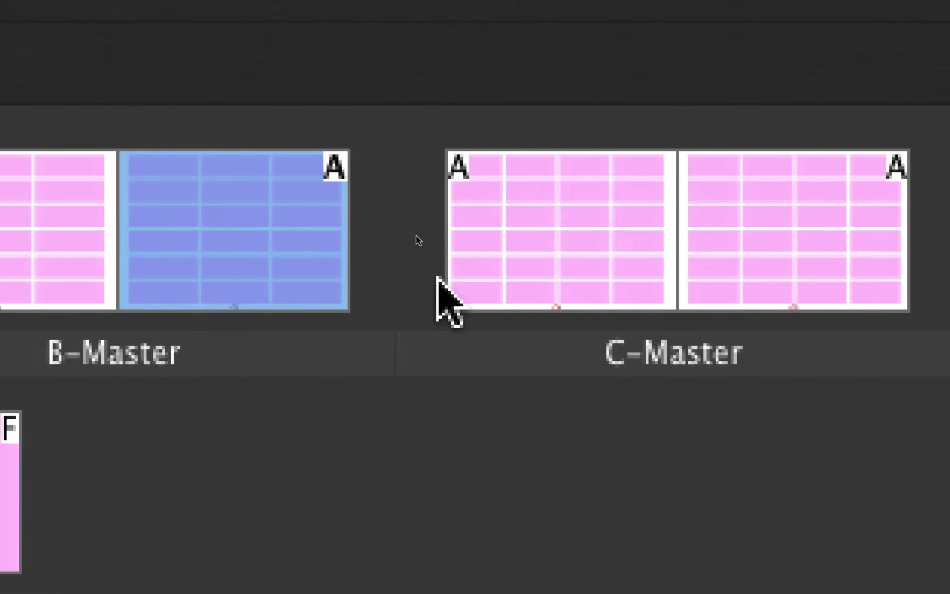
click(745, 277)
click(500, 276)
click(447, 275)
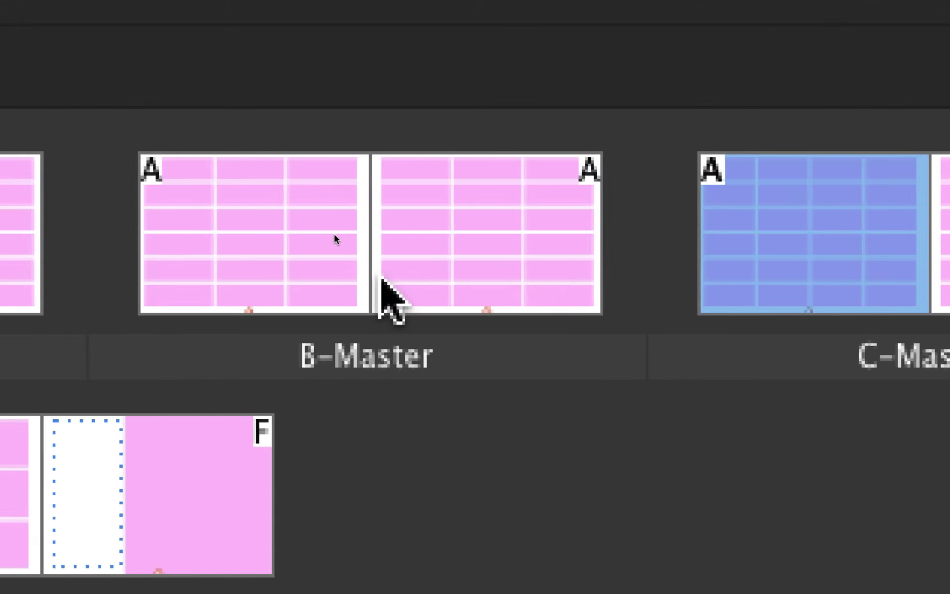
click(94, 275)
click(37, 276)
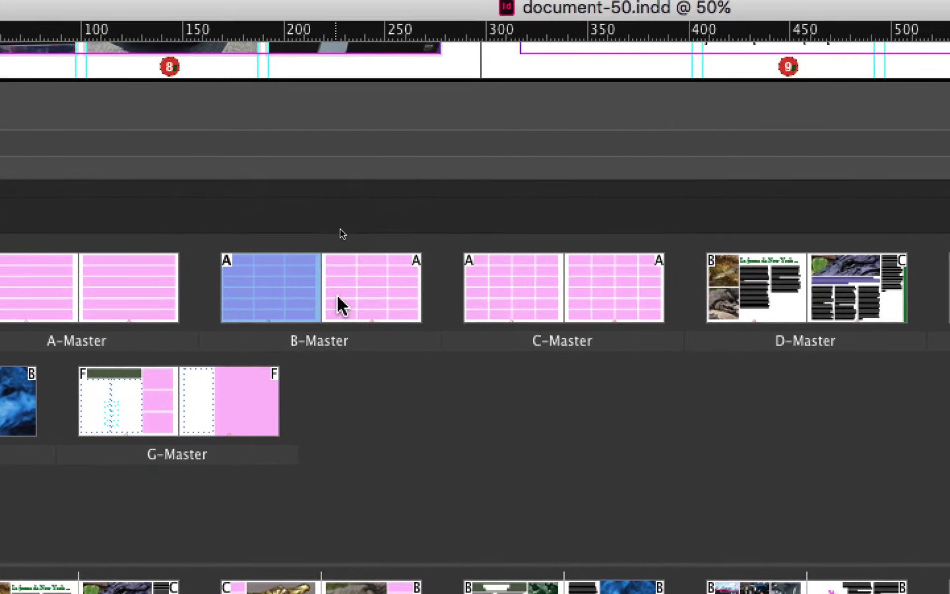
Examine the B-Master through E-Master layouts in the Pages panel by selecting their pages one at a time
click(337, 295)
click(474, 304)
click(609, 310)
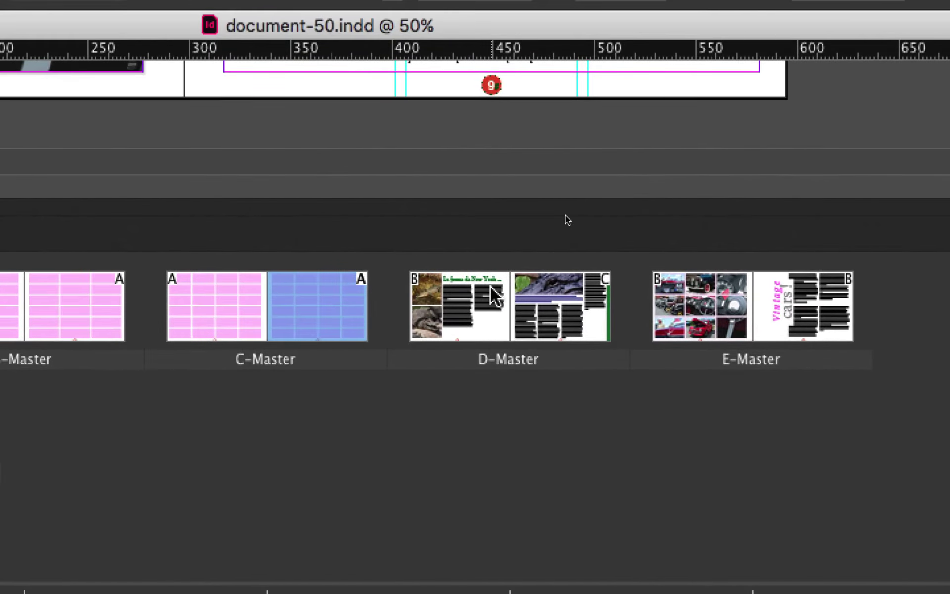
click(491, 289)
click(546, 301)
click(696, 311)
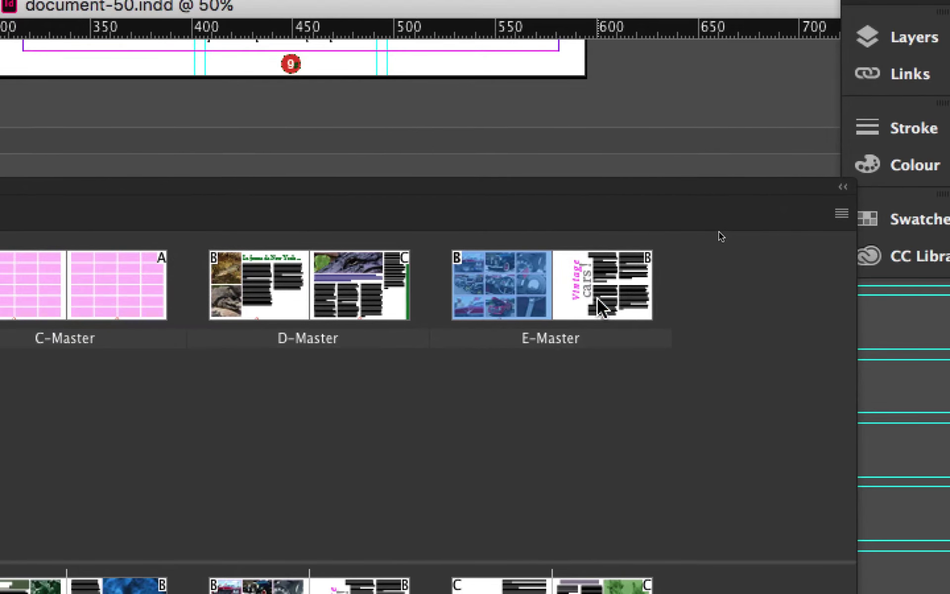
click(597, 300)
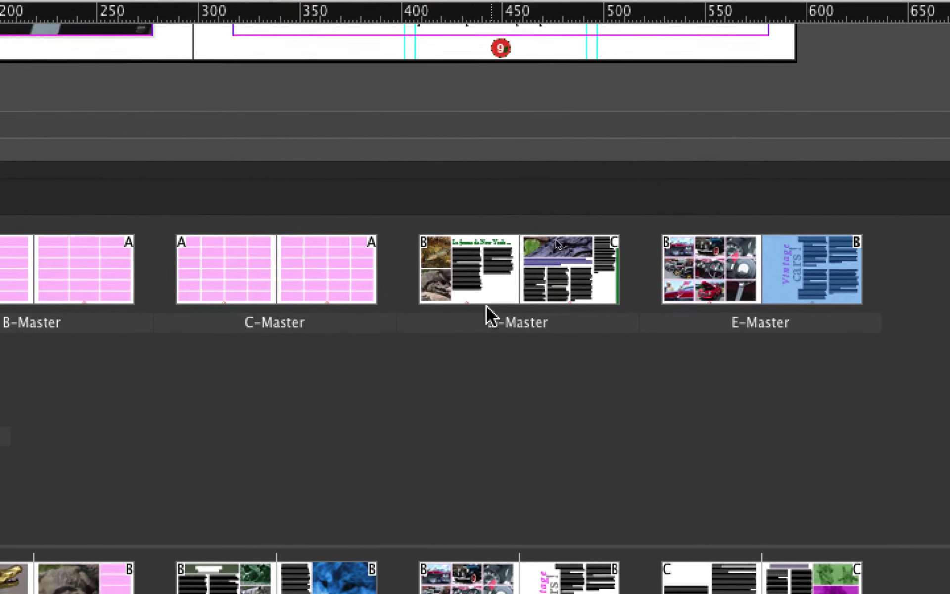
click(264, 309)
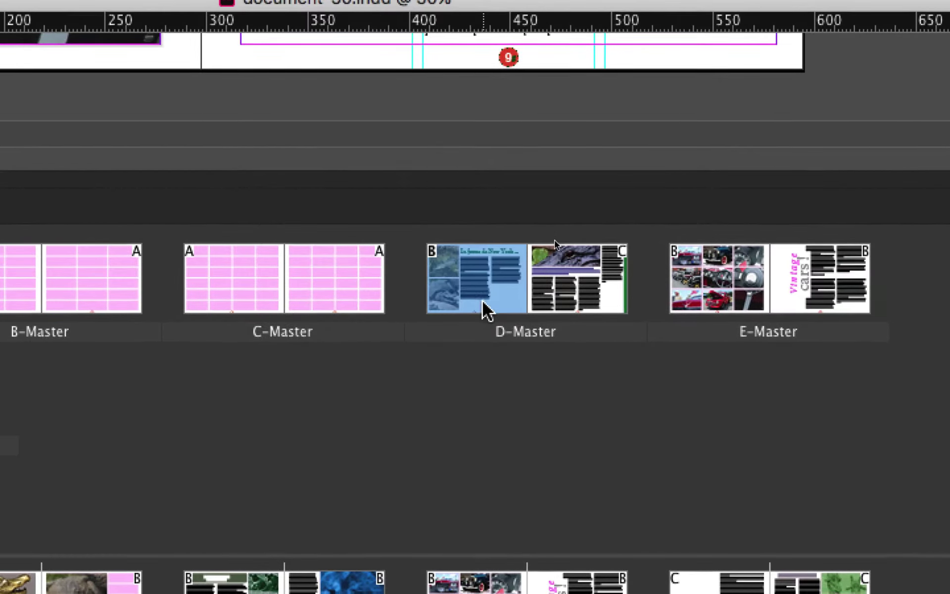
click(695, 304)
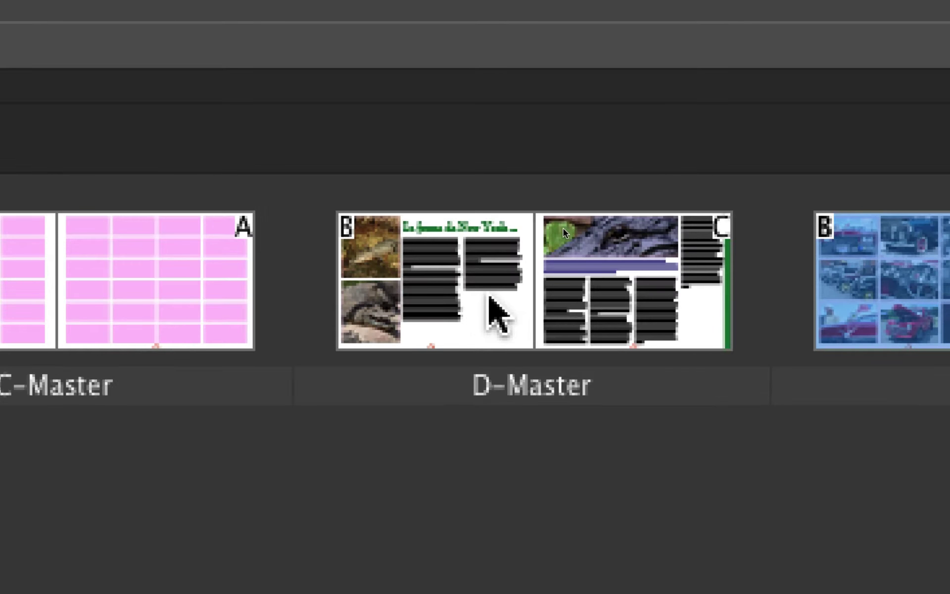
Select the complete D-Master and E-Master spreads in turn to check which masters they are based on
click(489, 297)
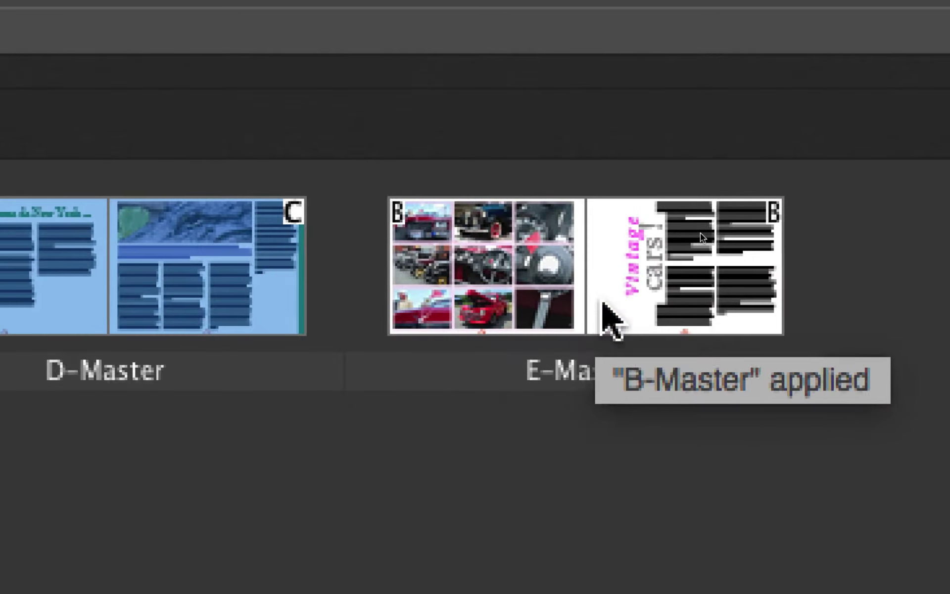
click(819, 320)
shift+click(621, 298)
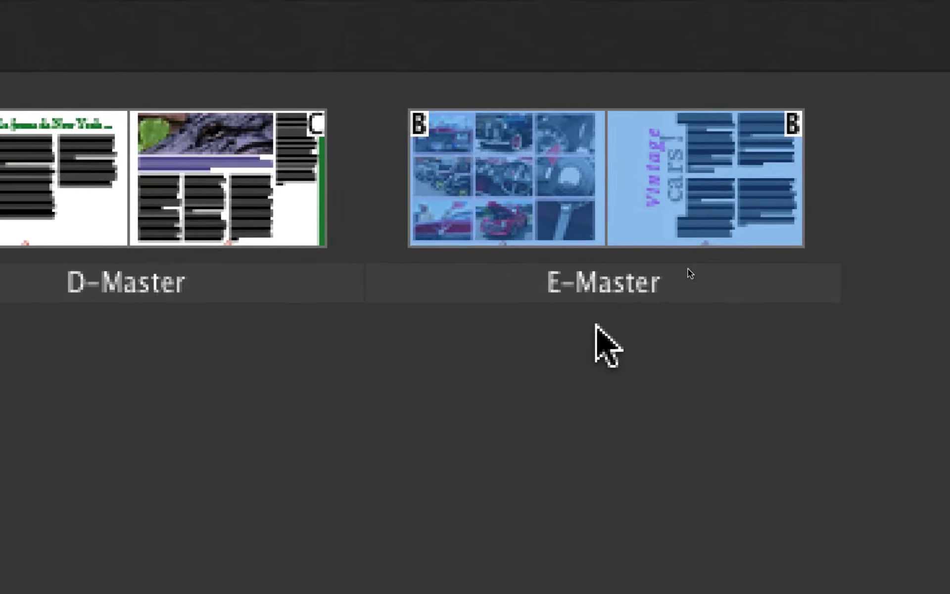
click(589, 334)
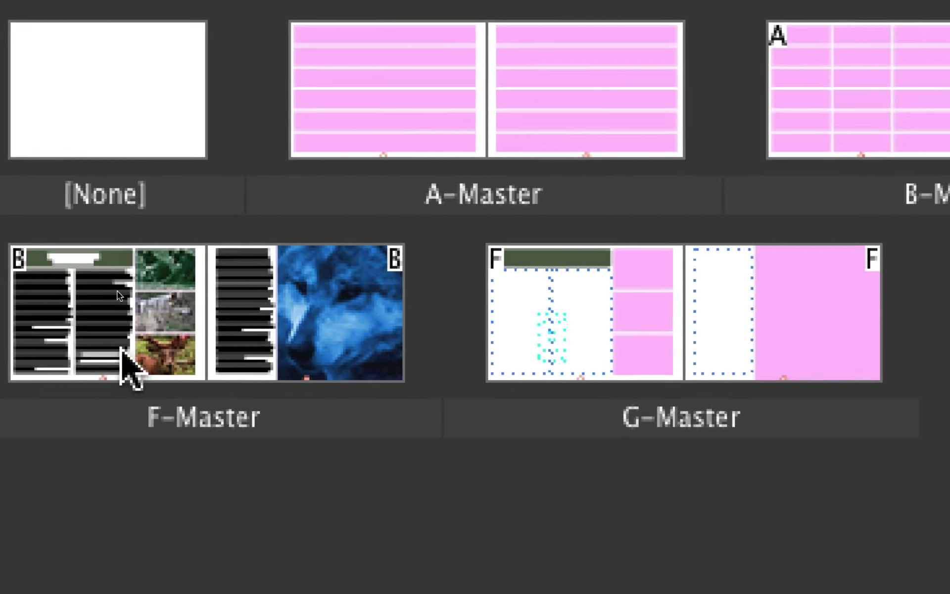
Inspect the F-Master pages and select the whole G-Master spread to check which masters they are based on
click(116, 350)
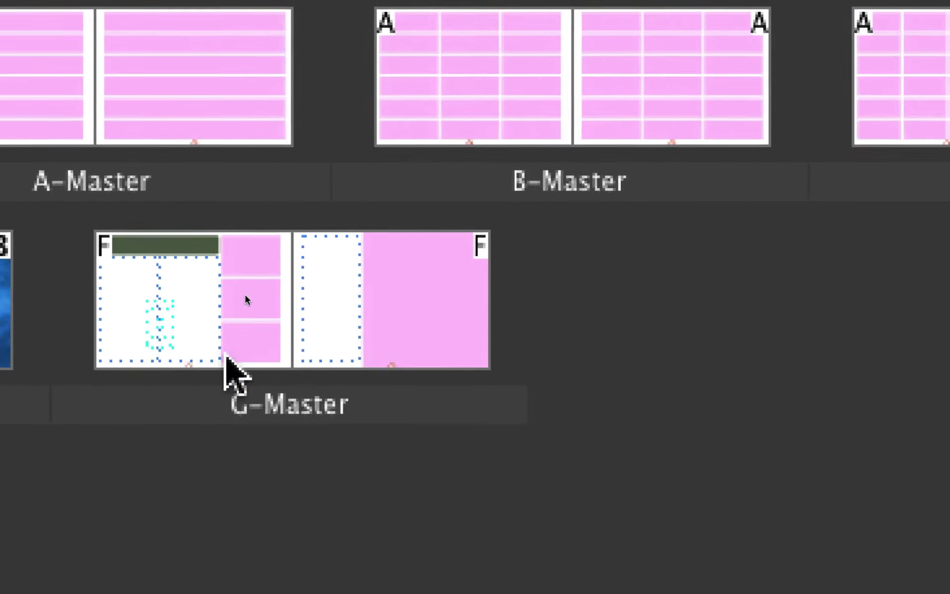
click(515, 371)
click(656, 366)
shift+click(39, 297)
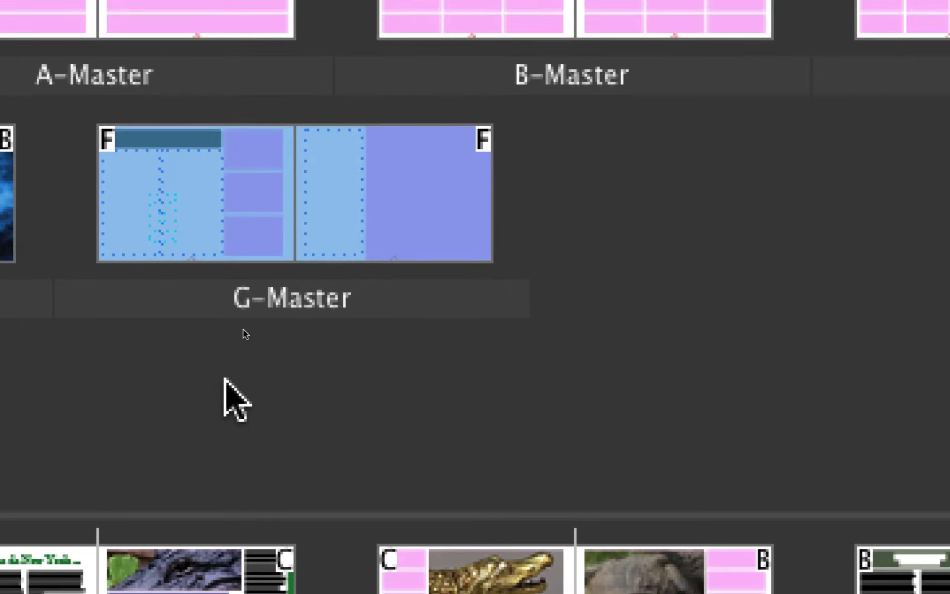
click(225, 380)
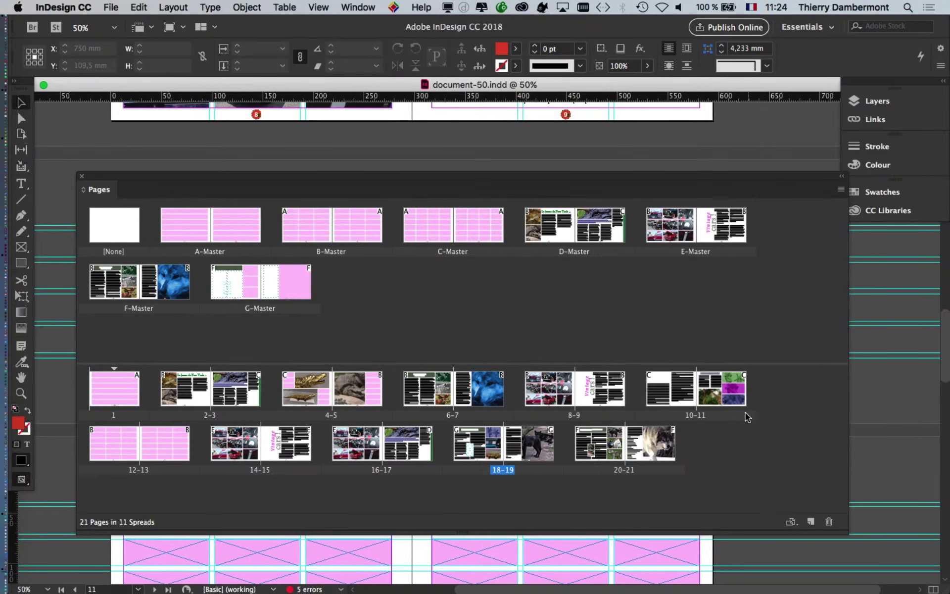
Reduce the height of the masters area and add a new document spread based on G-Master after pages 20-21
drag(766, 365, 768, 329)
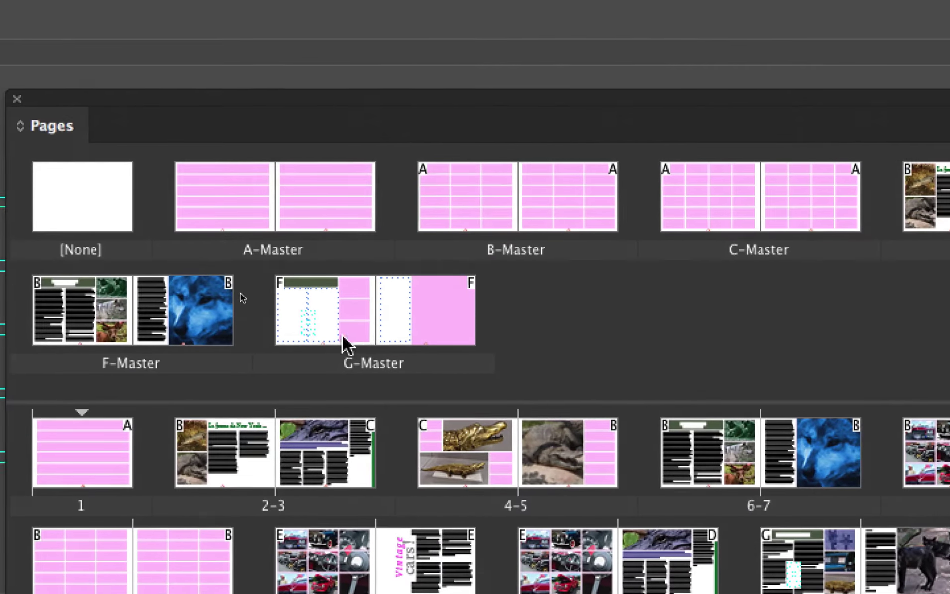
click(346, 341)
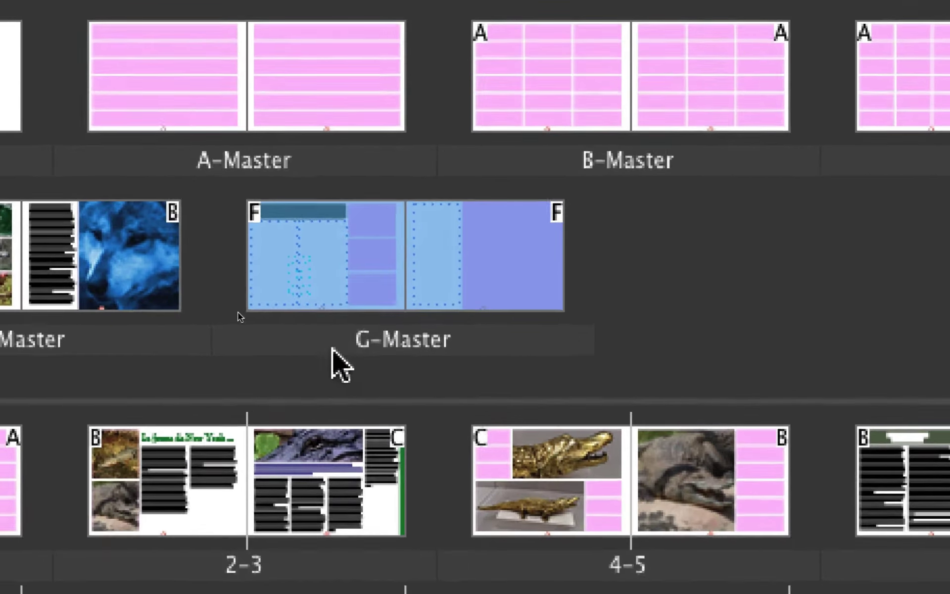
click(274, 379)
click(314, 280)
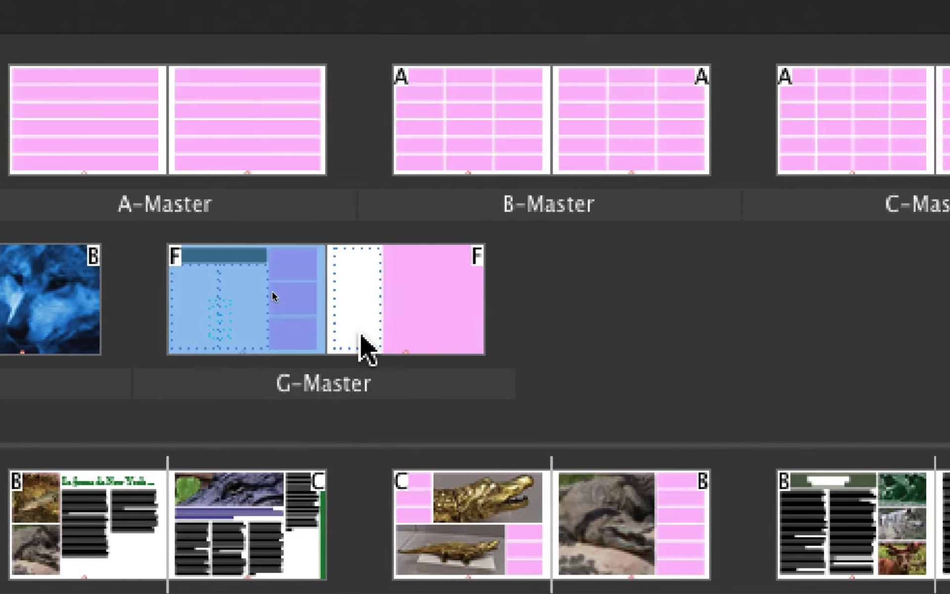
shift+click(364, 337)
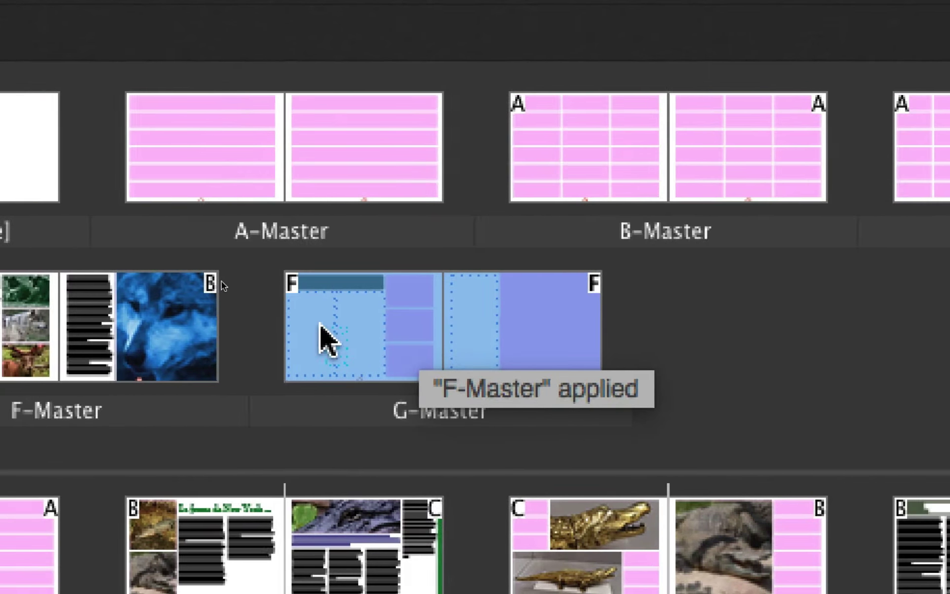
drag(319, 326, 683, 445)
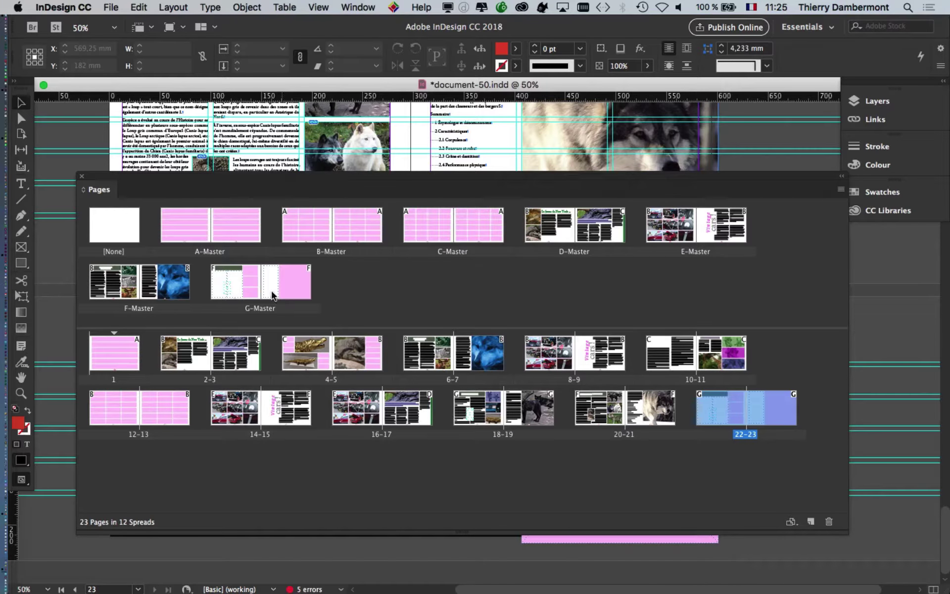
Check which master G-Master is based on in its Master Options, leaving the settings unchanged
mouse_move(267, 297)
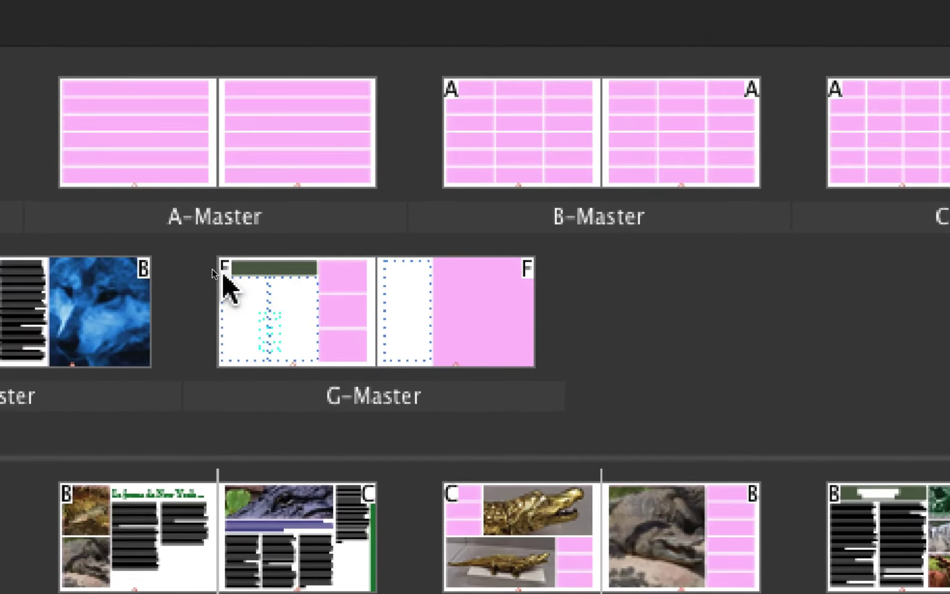
mouse_move(96, 228)
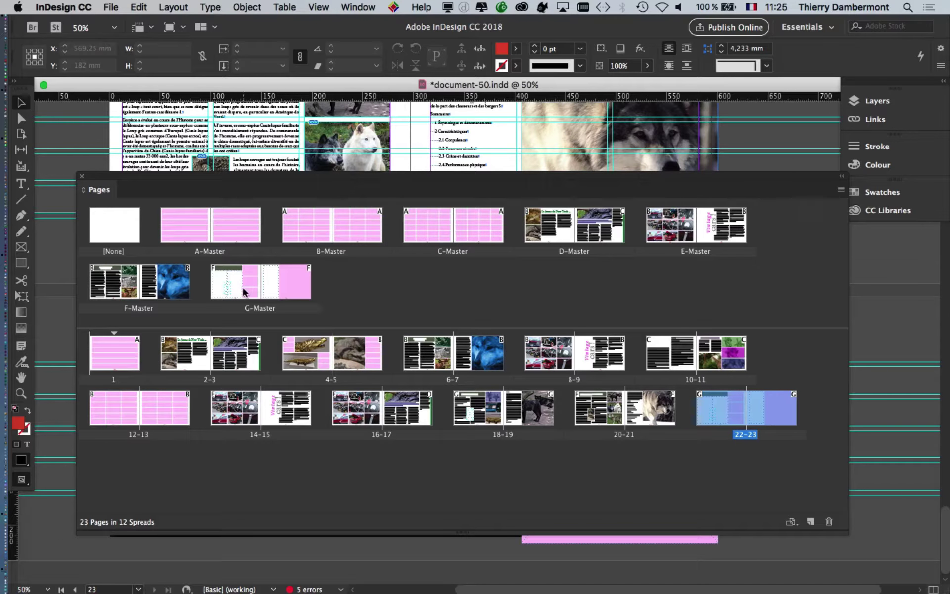
mouse_move(243, 288)
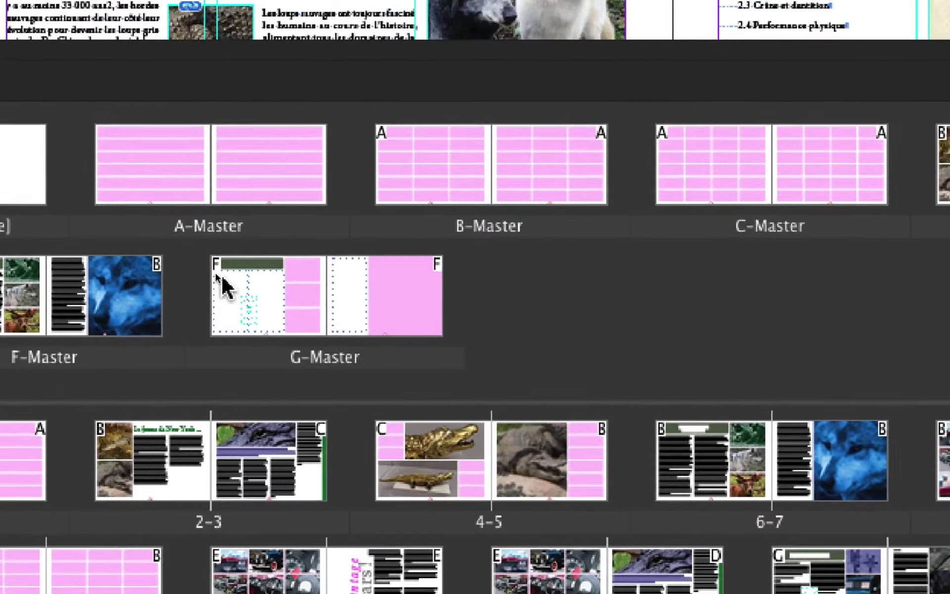
mouse_move(216, 282)
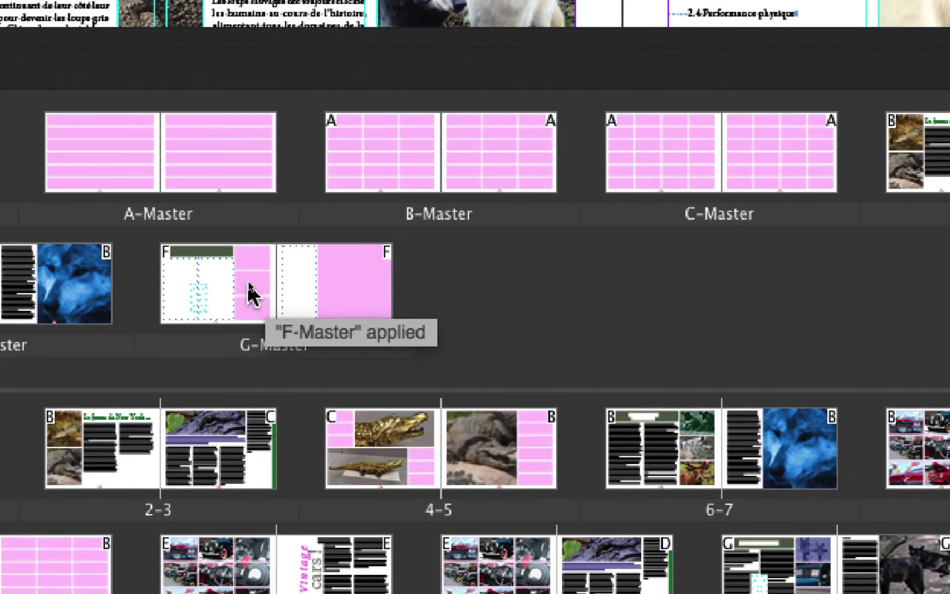
click(249, 285)
shift+click(317, 298)
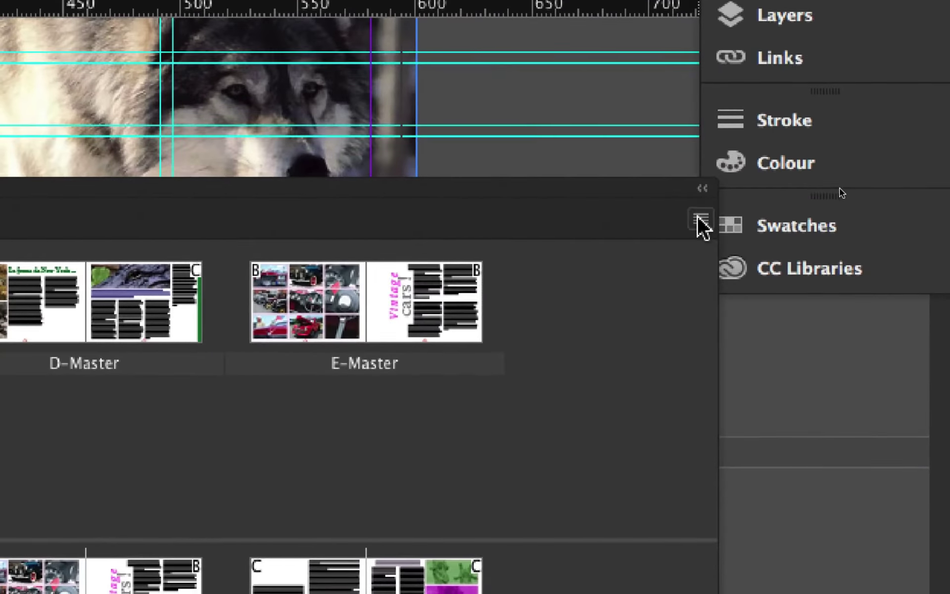
click(700, 220)
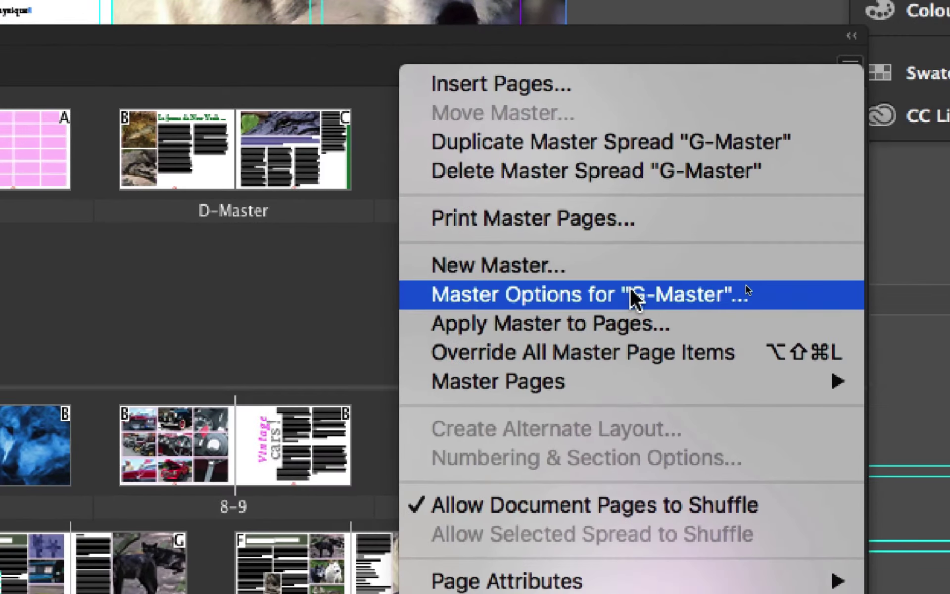
click(631, 292)
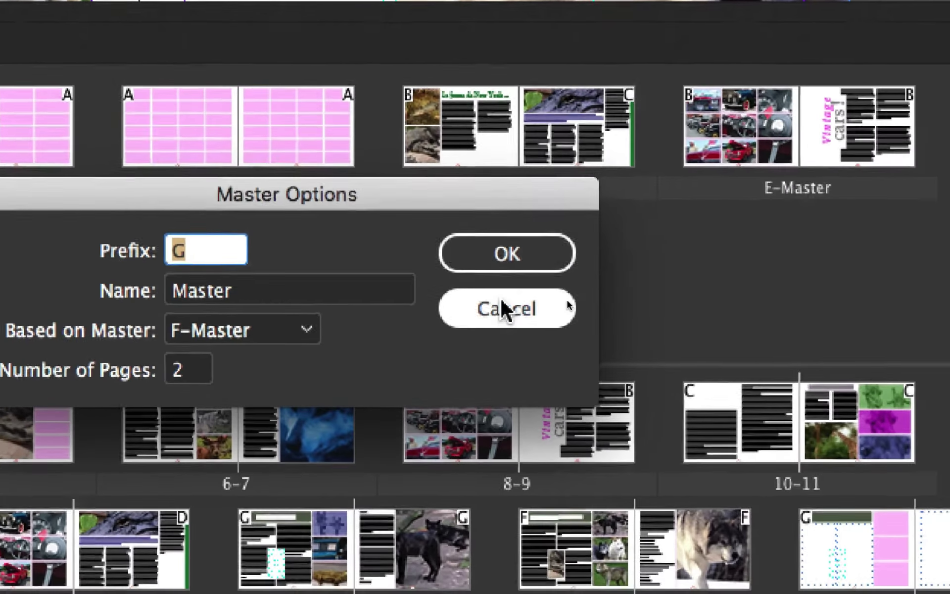
click(501, 300)
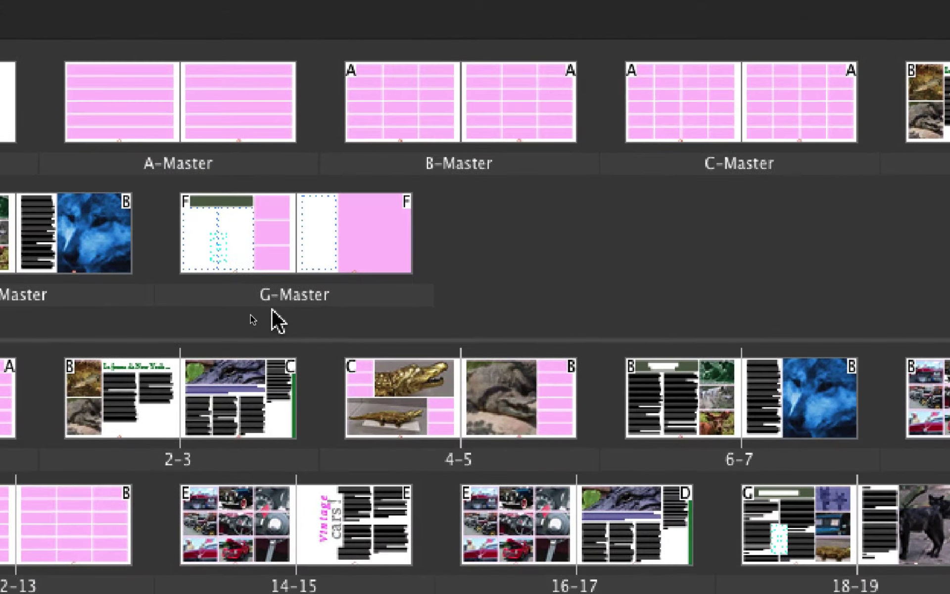
Display page 22 of the new G-Master spread in the document window
drag(272, 299, 949, 518)
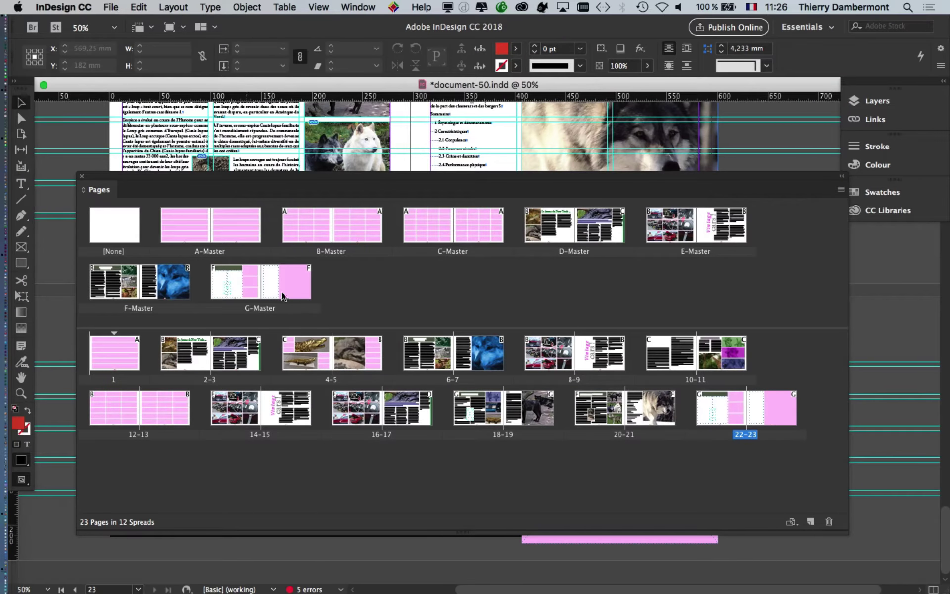
click(284, 296)
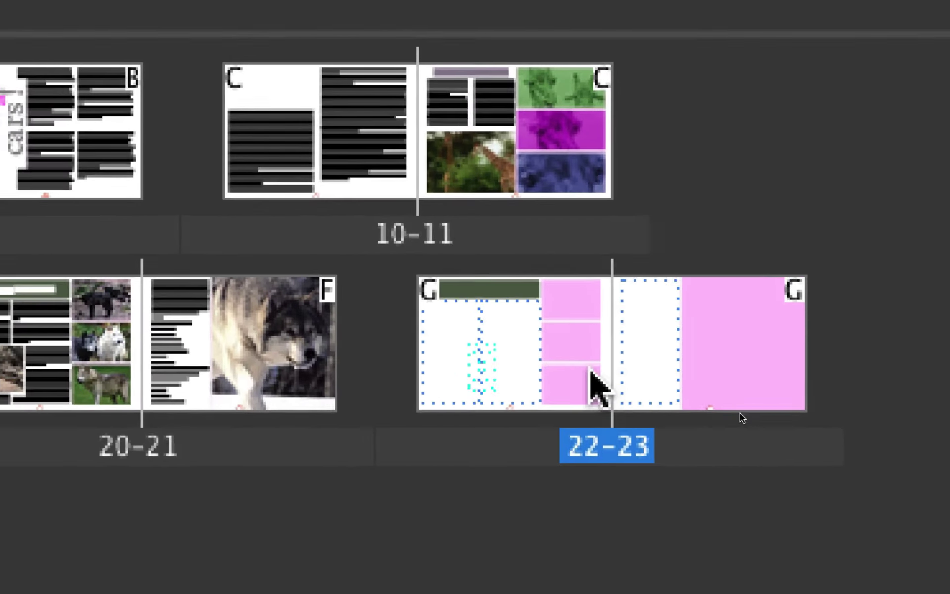
drag(592, 373, 532, 370)
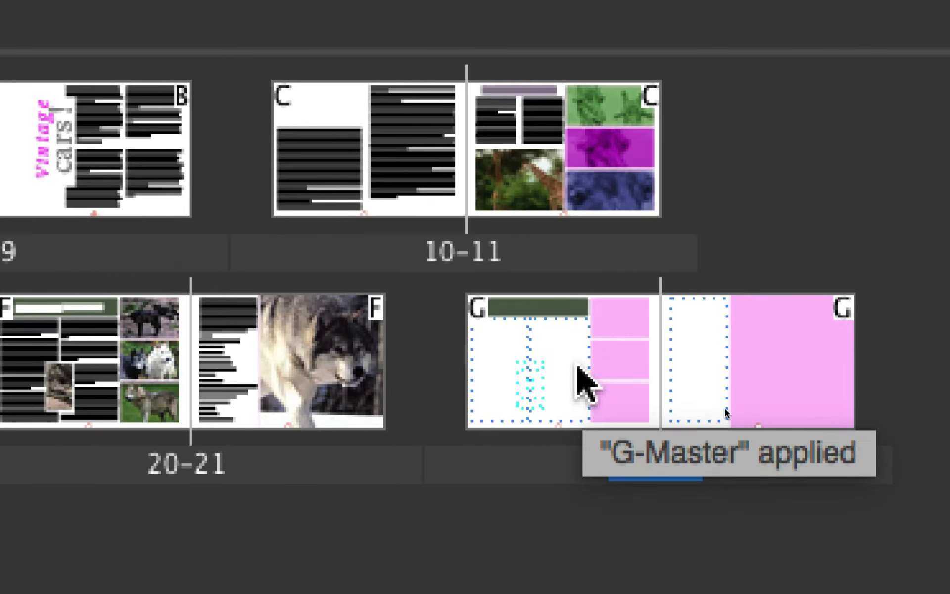
click(577, 366)
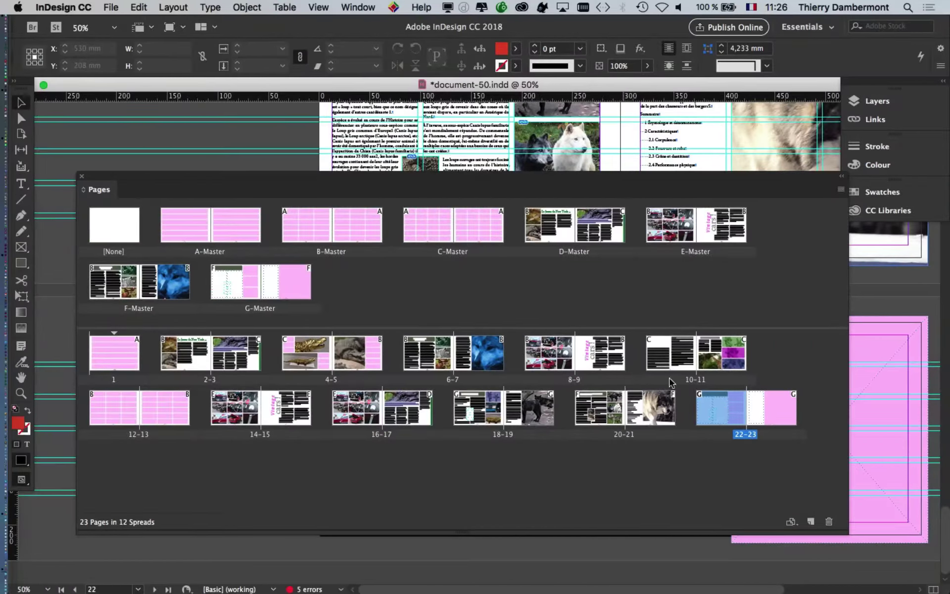
double_click(711, 403)
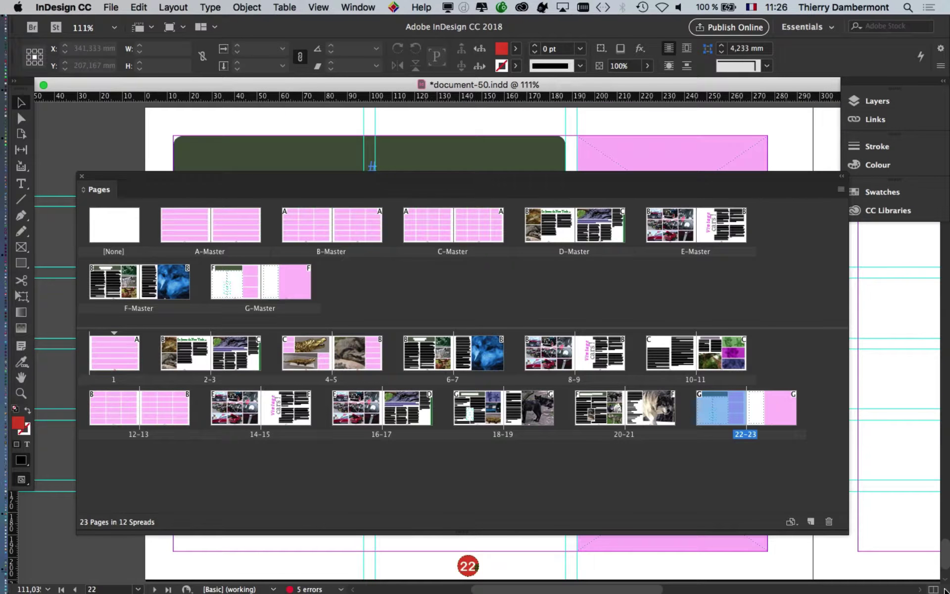
Close the floating Pages panel and resize the document window to show the whole of page 22
drag(945, 590, 938, 540)
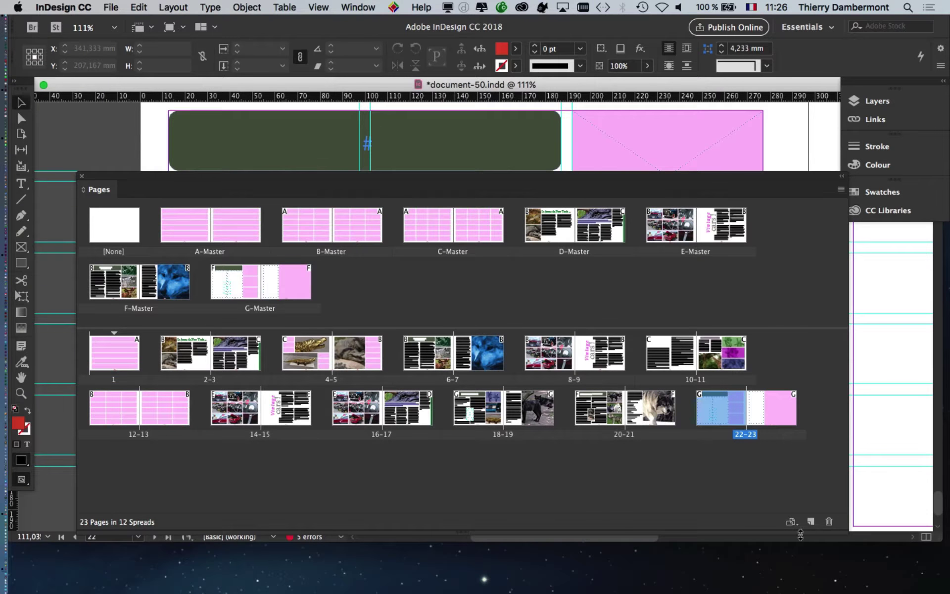
click(83, 176)
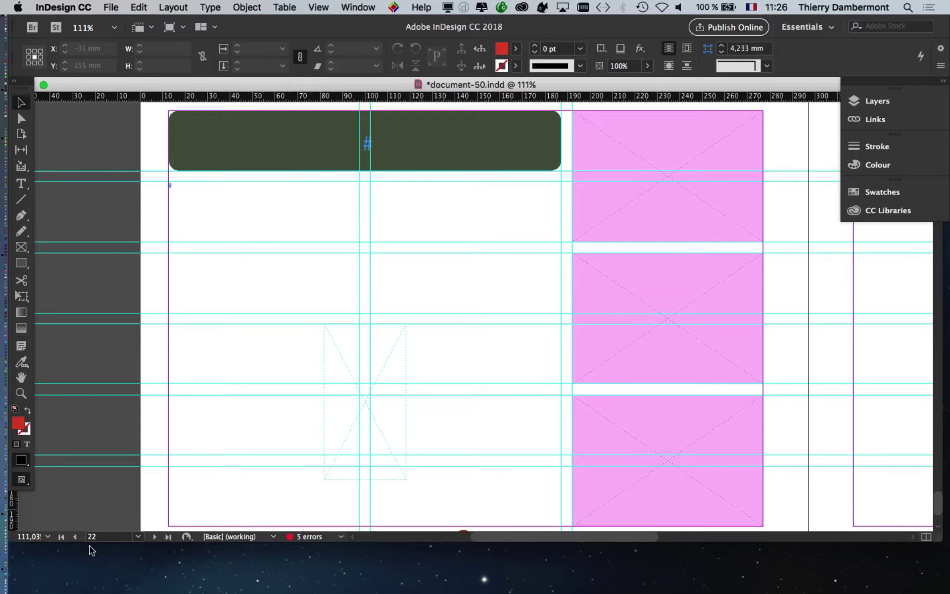
drag(938, 542, 932, 584)
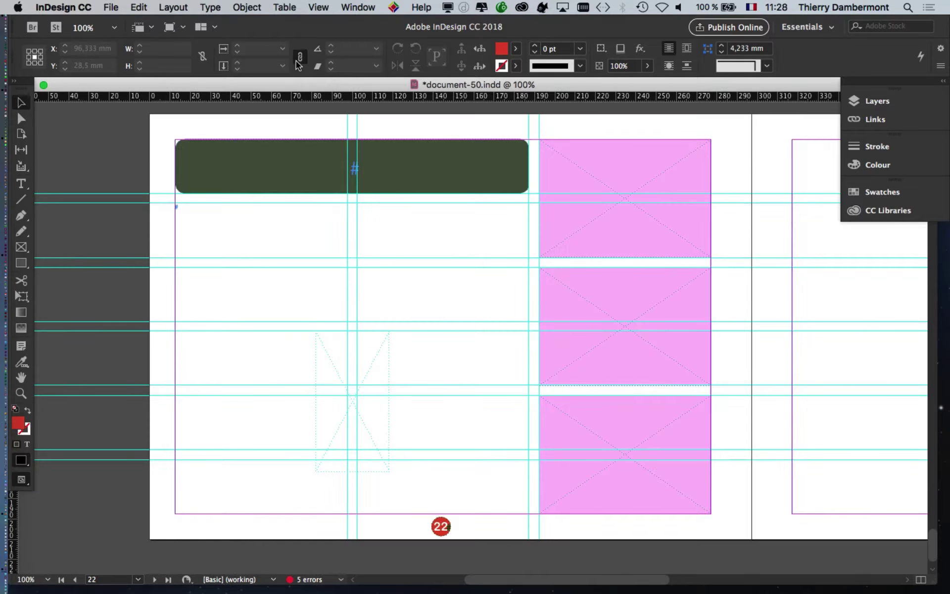
Save the document under the new name document-51.indd in the document-50 Folder
click(111, 6)
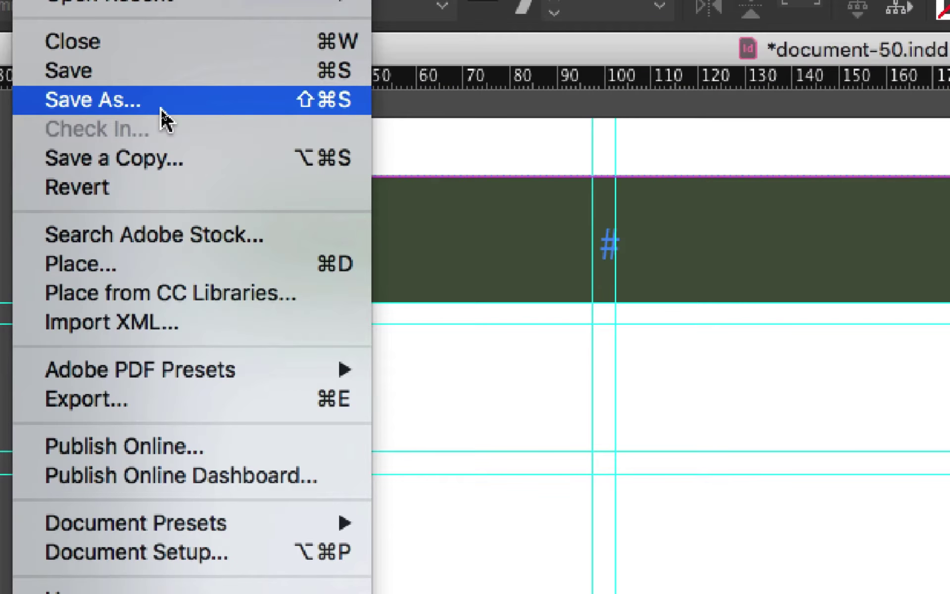
click(162, 112)
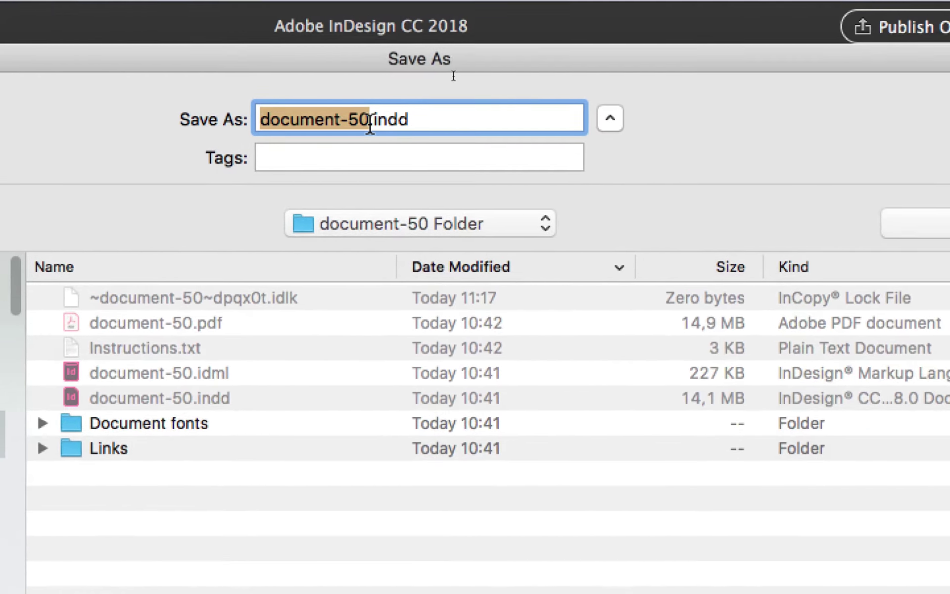
click(370, 123)
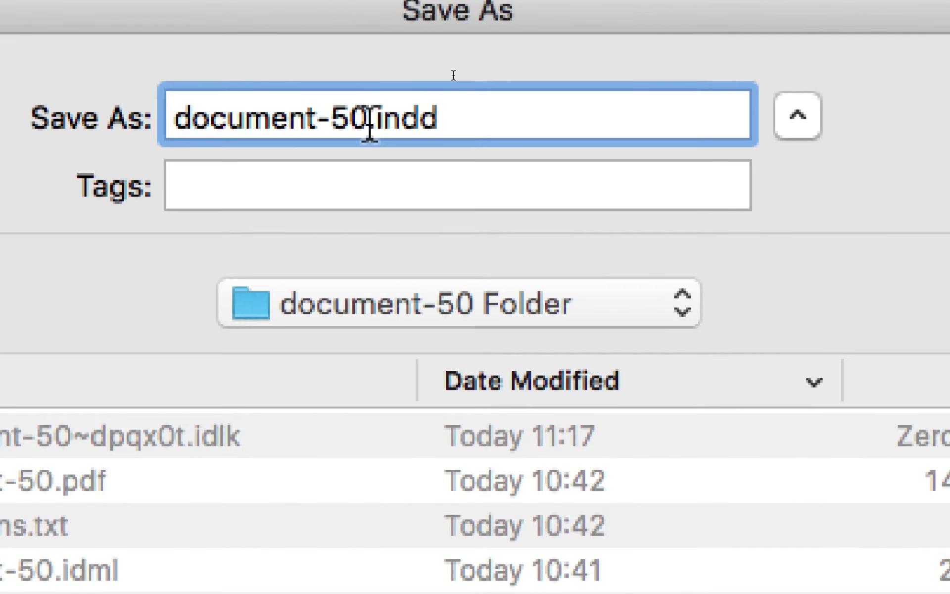
drag(370, 121, 350, 122)
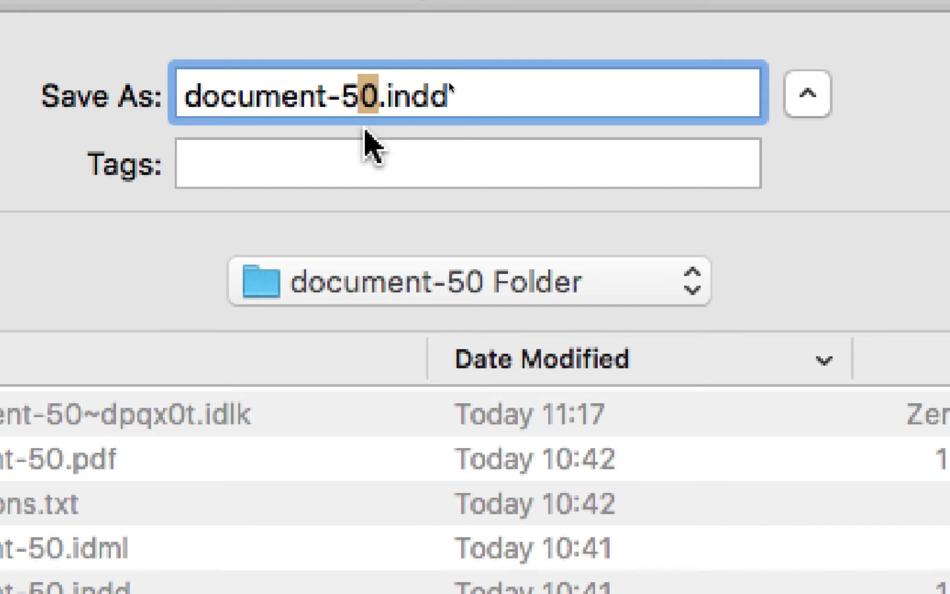
text(1)
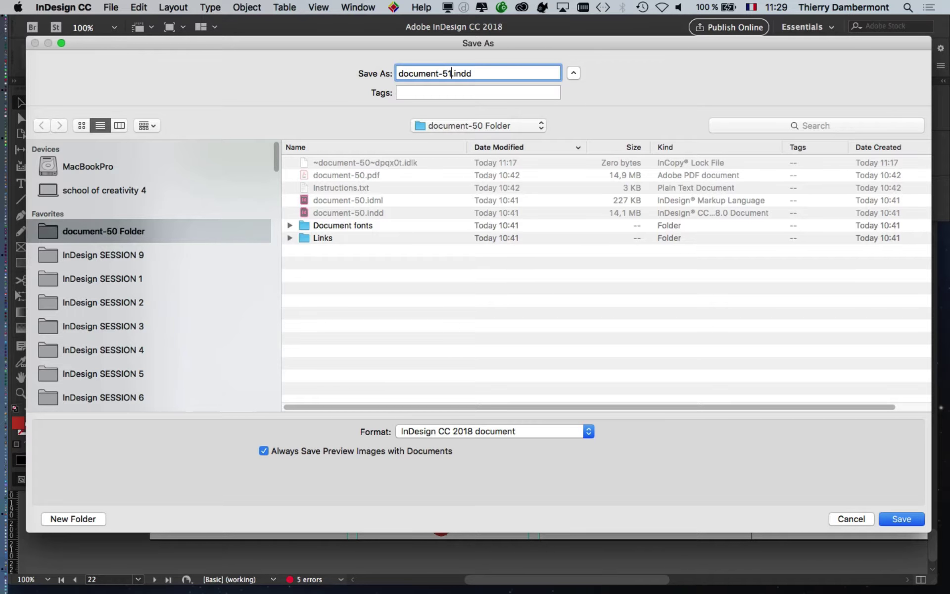
drag(930, 532, 725, 548)
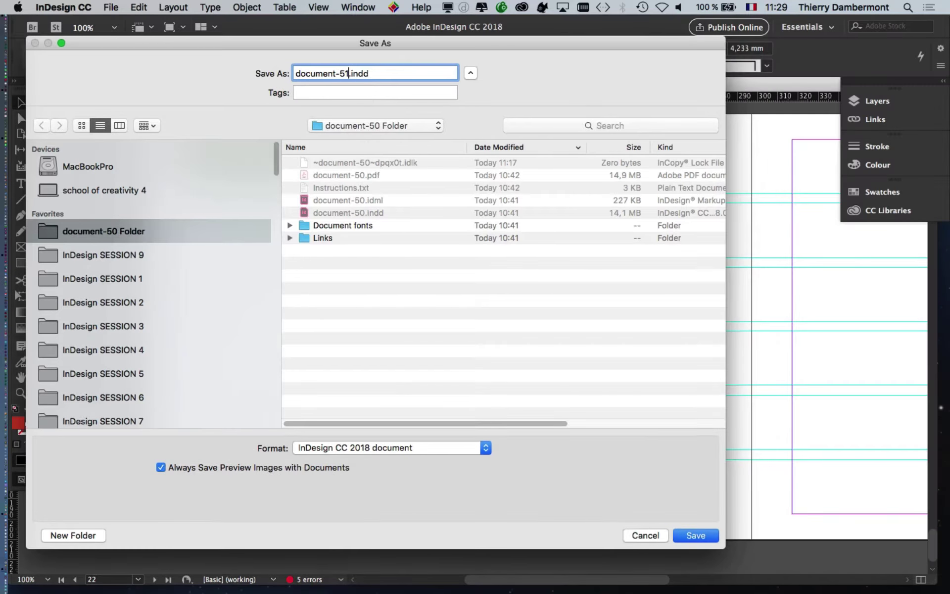
drag(475, 43, 556, 44)
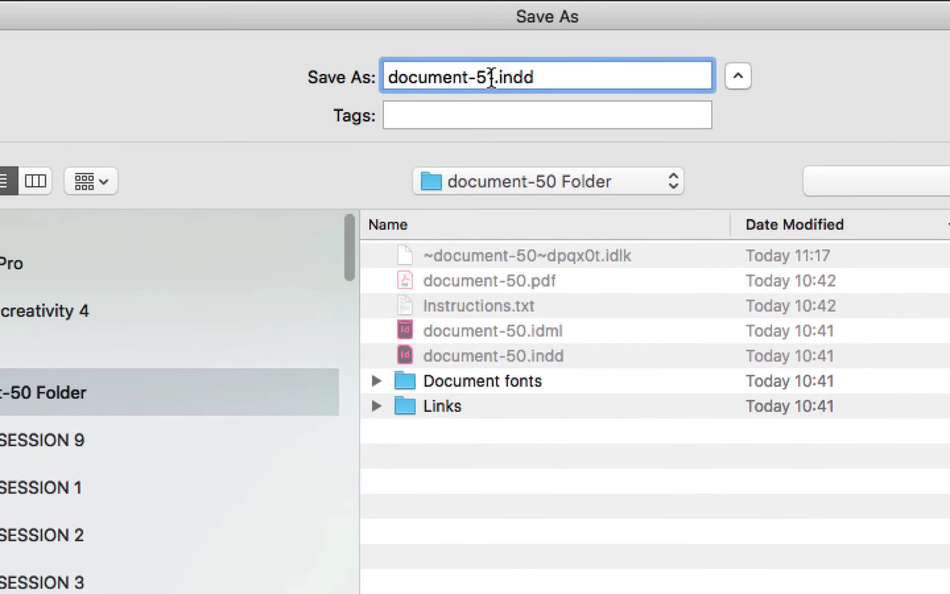
drag(492, 78, 376, 78)
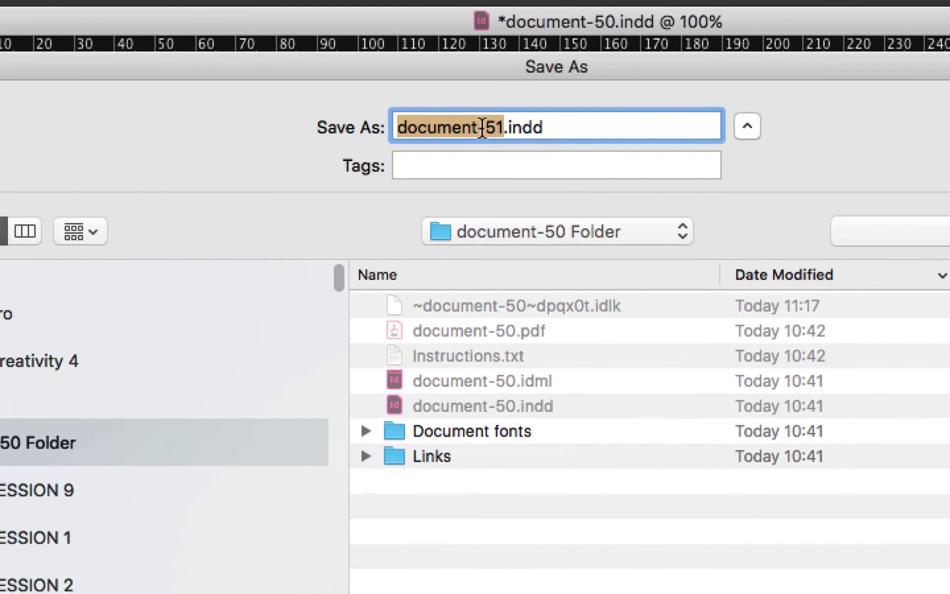
click(217, 168)
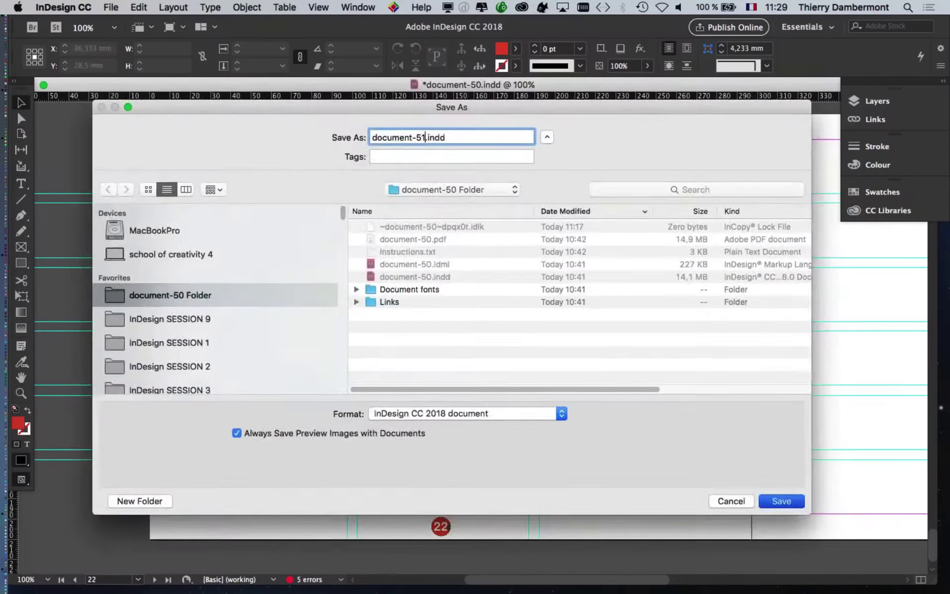
key(Return)
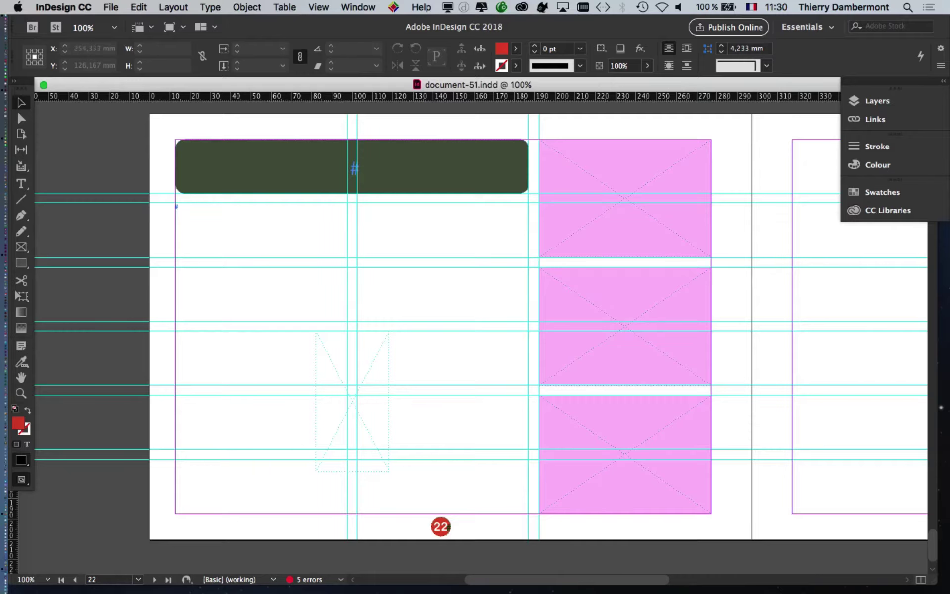
Undock the Tools panel, set it to the two-column layout and place it beside page 22
drag(17, 109, 73, 142)
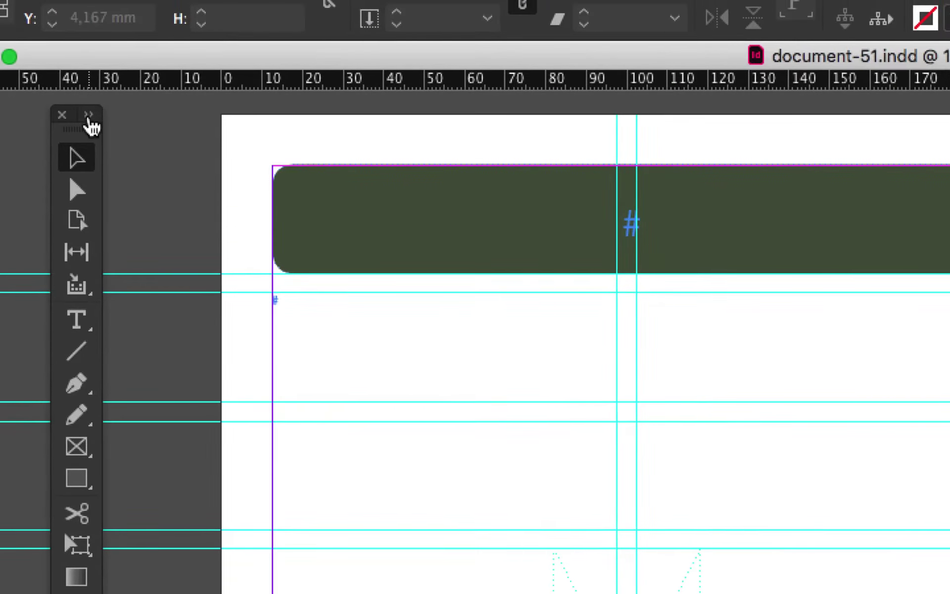
click(88, 117)
click(60, 140)
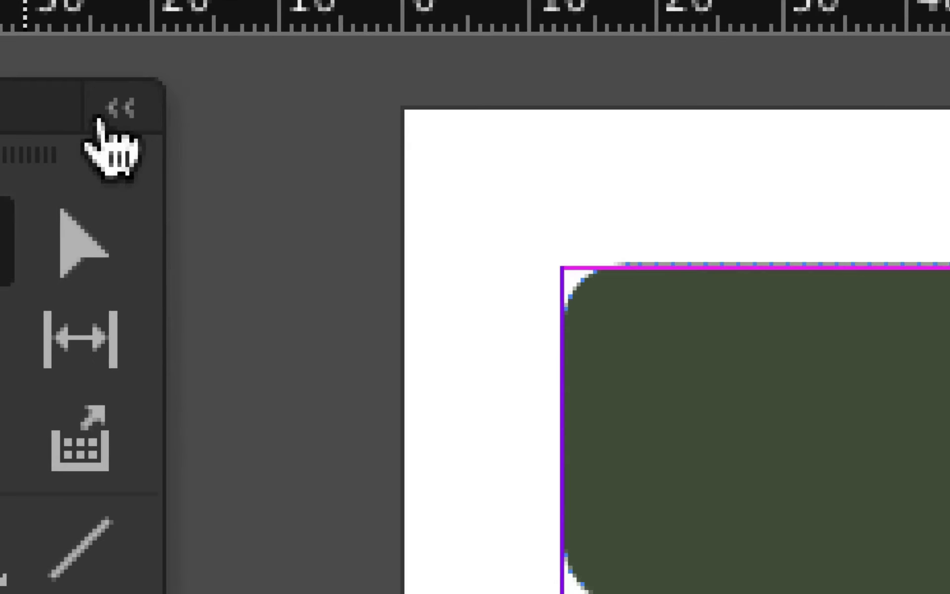
click(102, 119)
click(24, 112)
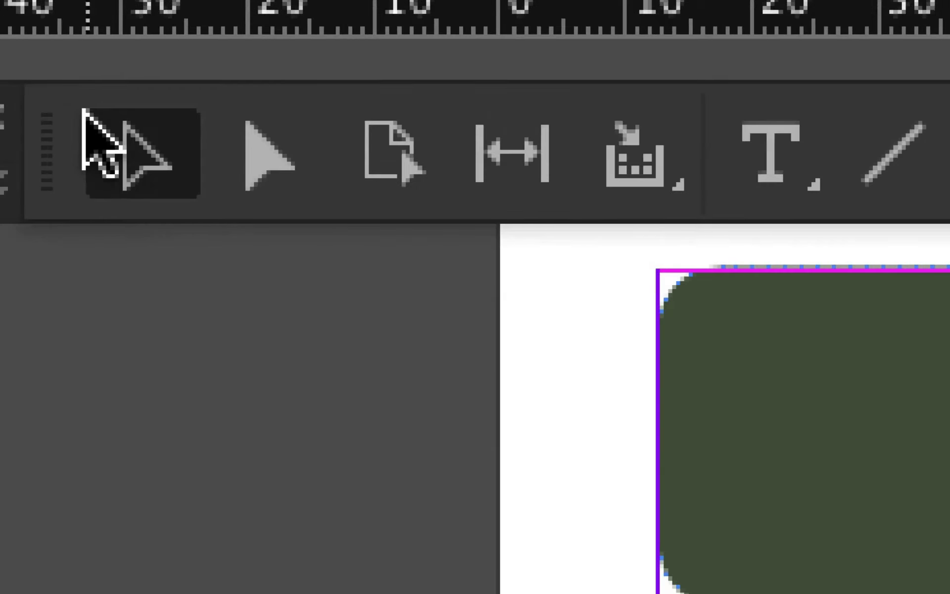
click(2, 180)
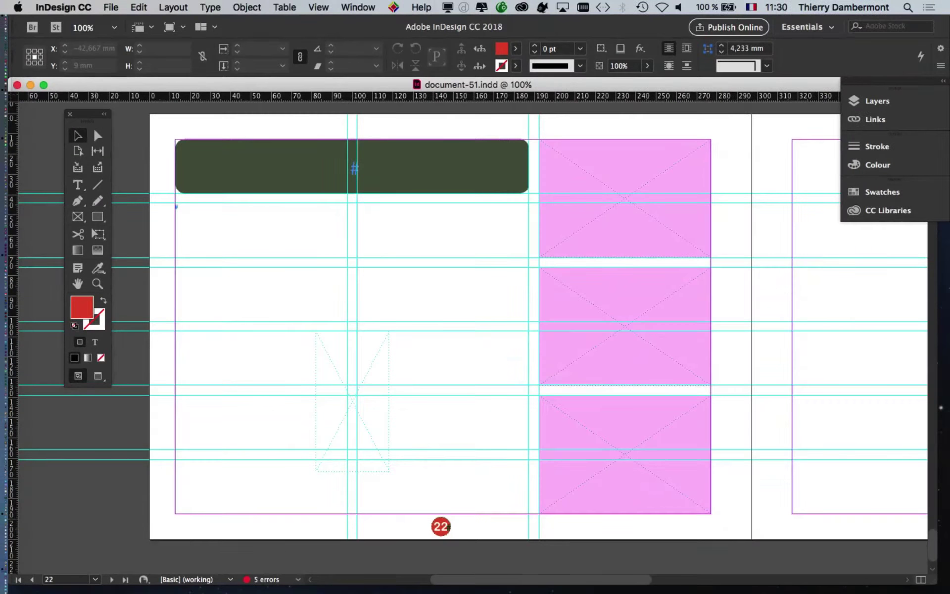
drag(93, 126, 78, 143)
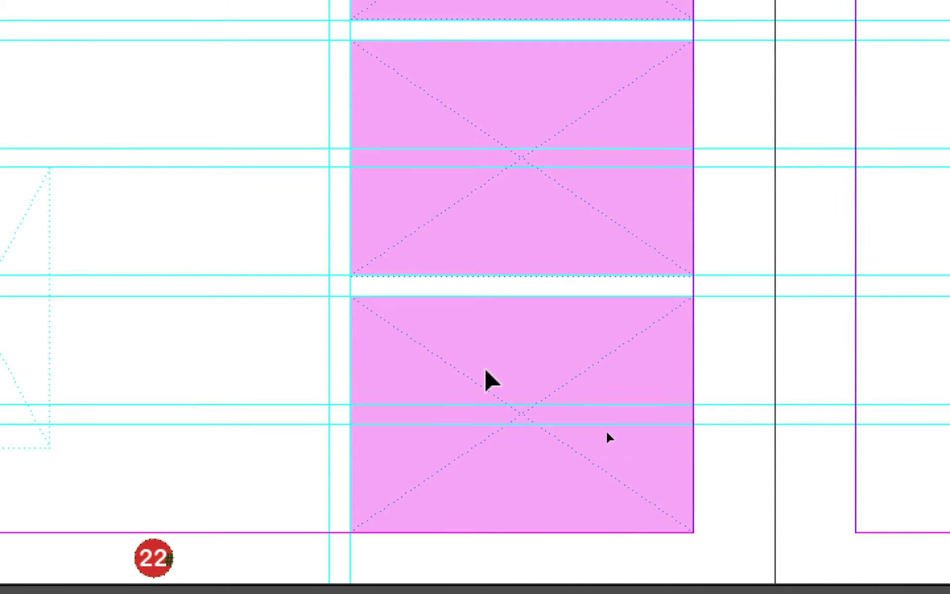
Bring the whole spread 22-23 into view, show the Pages panel and select both pages of that spread
scroll(615, 433, down, 1)
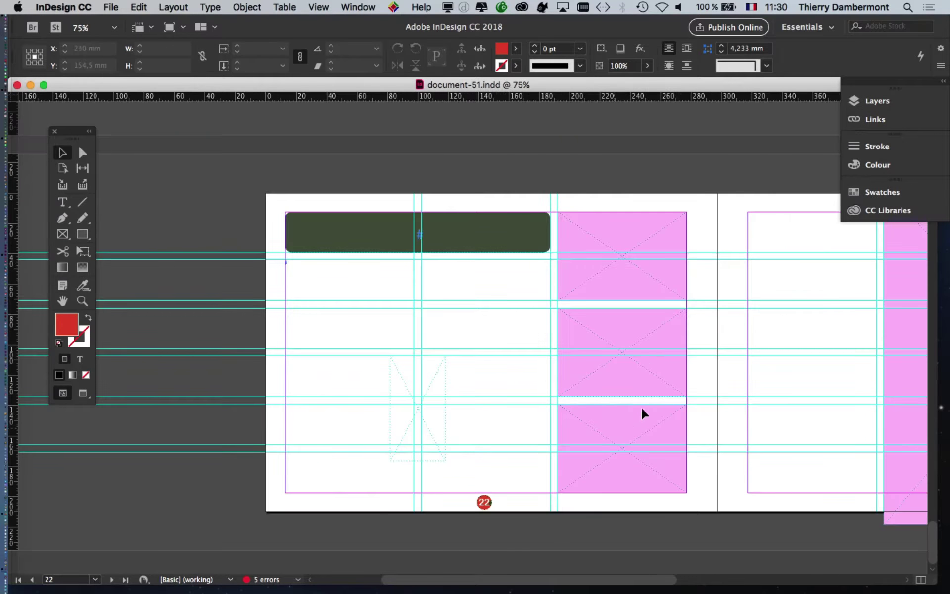
scroll(545, 376, right, 5)
scroll(549, 371, down, 1)
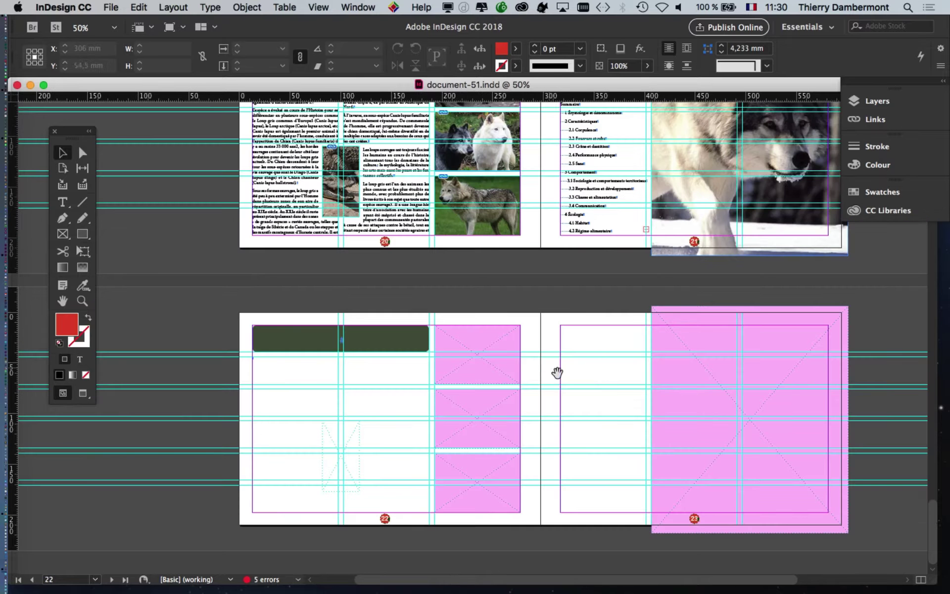
scroll(556, 373, right, 5)
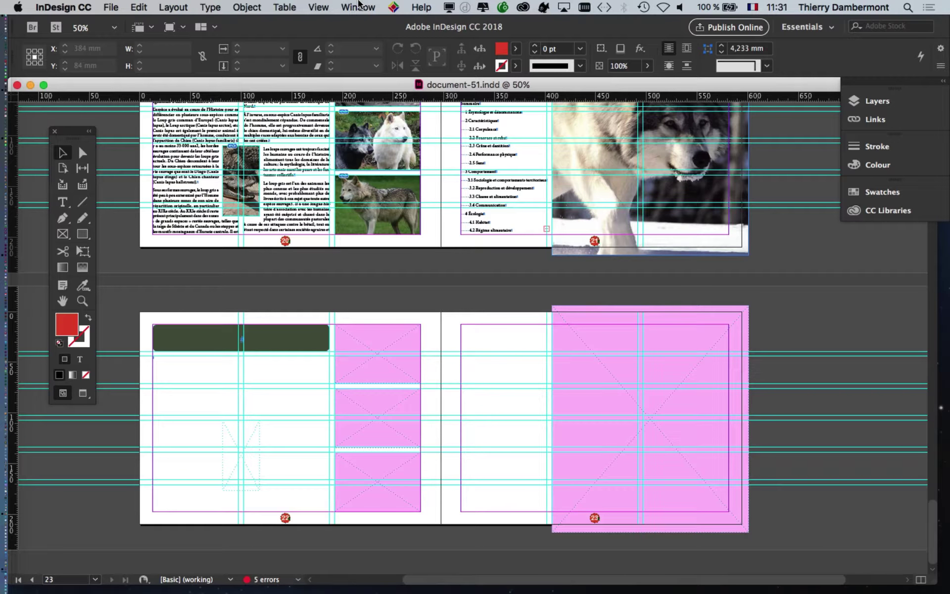
click(359, 7)
click(361, 5)
click(351, 5)
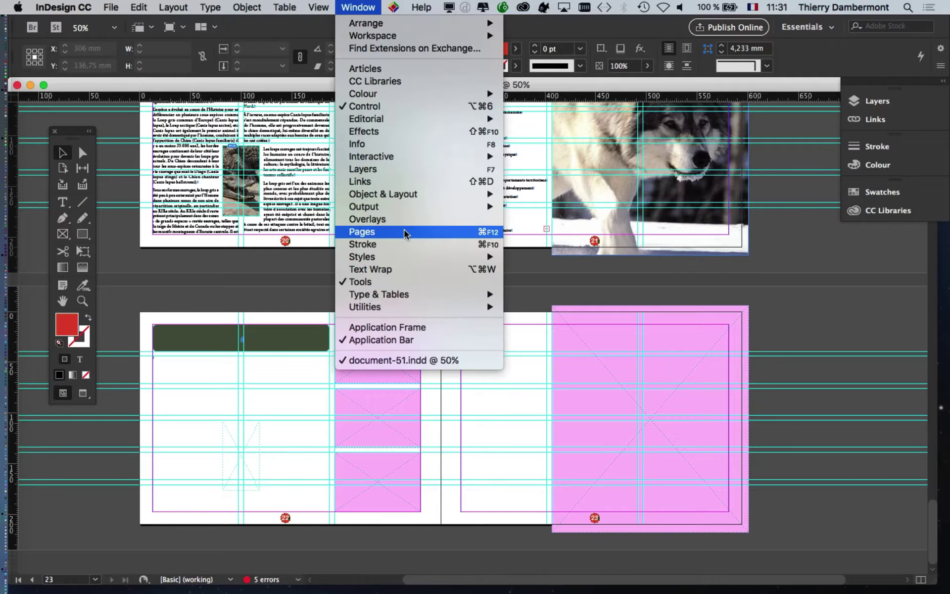
click(361, 232)
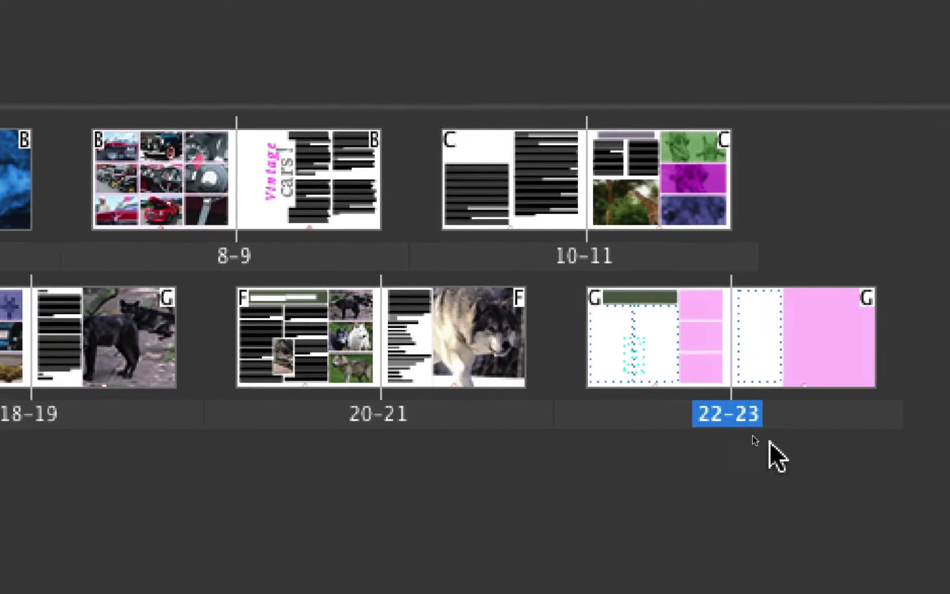
click(706, 356)
shift+click(788, 359)
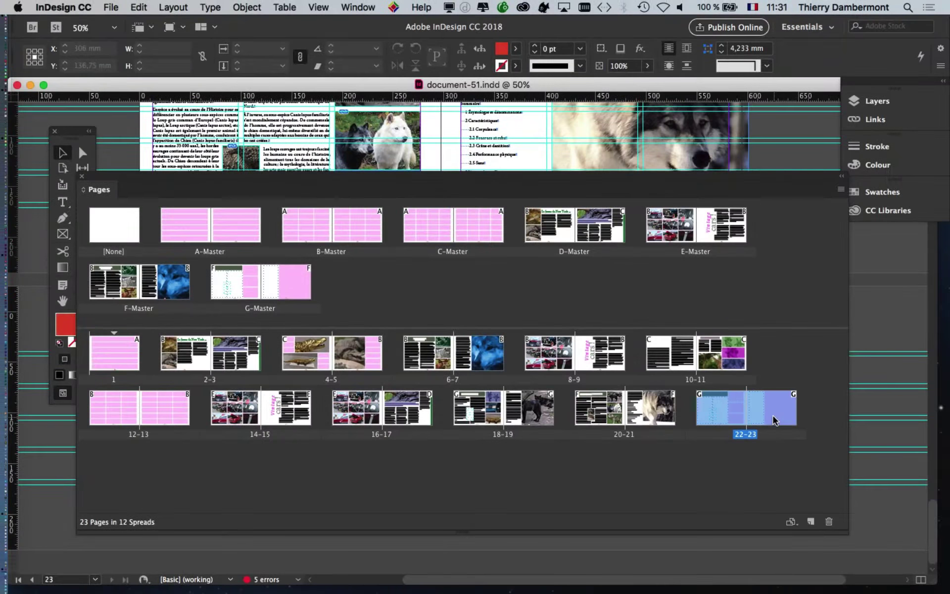
Override all master page items on the selected spread 22-23
drag(807, 179, 754, 177)
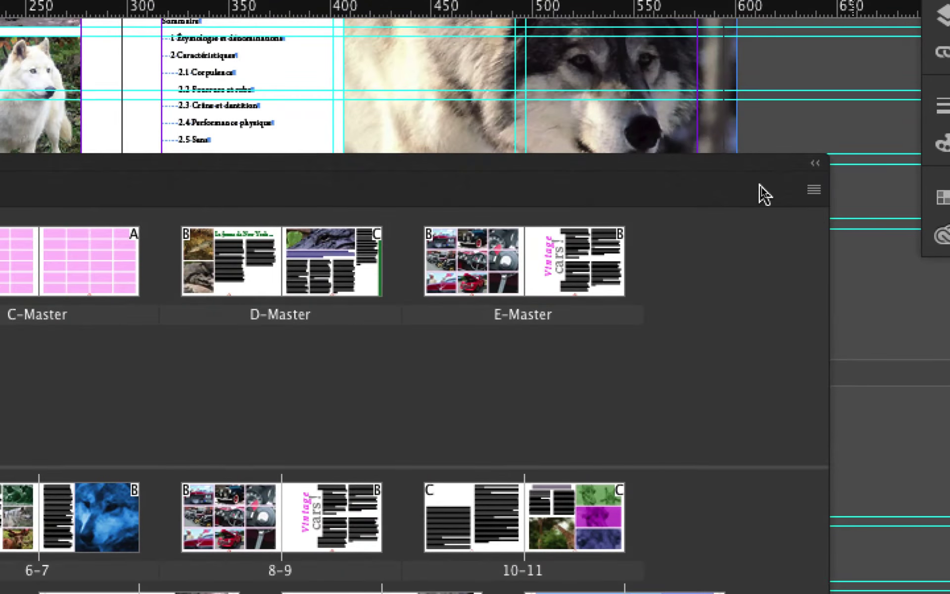
click(787, 188)
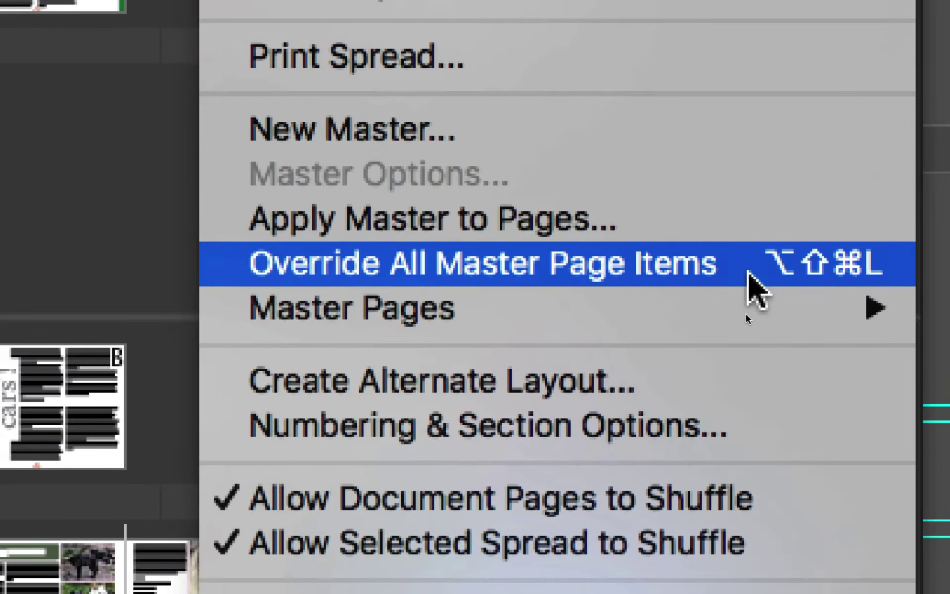
click(750, 274)
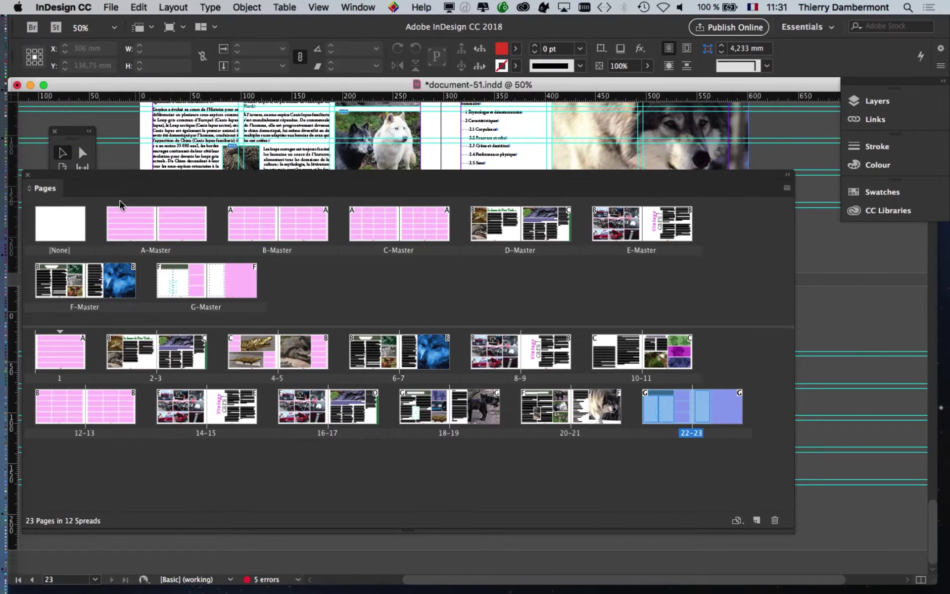
click(787, 186)
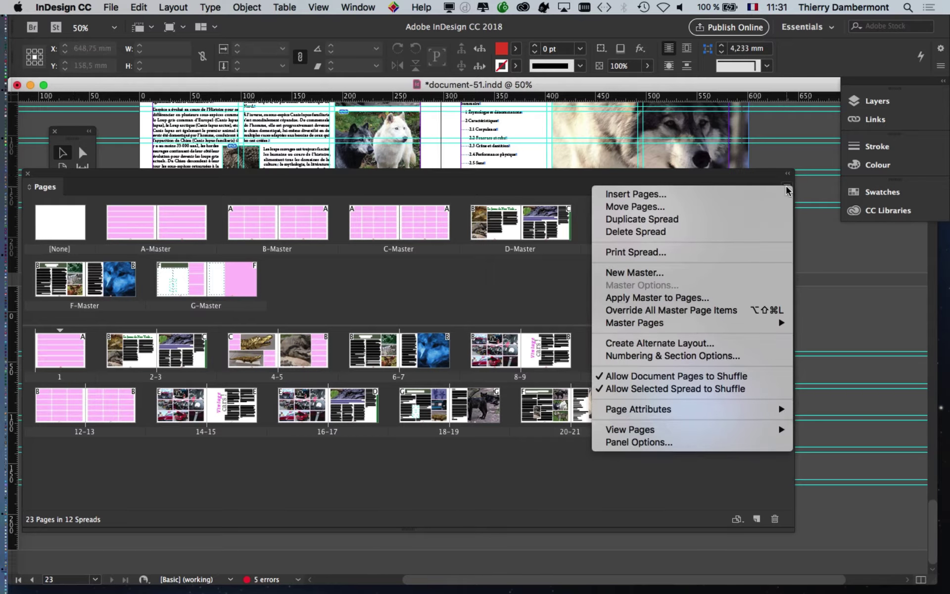
click(747, 313)
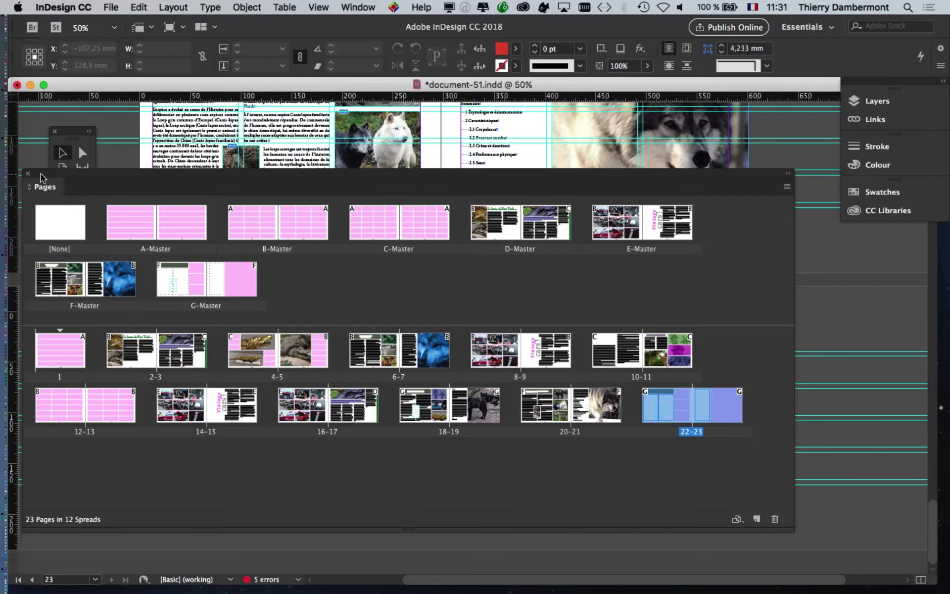
Clear the Pages panel away and select the green title frame and pink picture frames on page 22 to check they are editable
drag(43, 172, 807, 484)
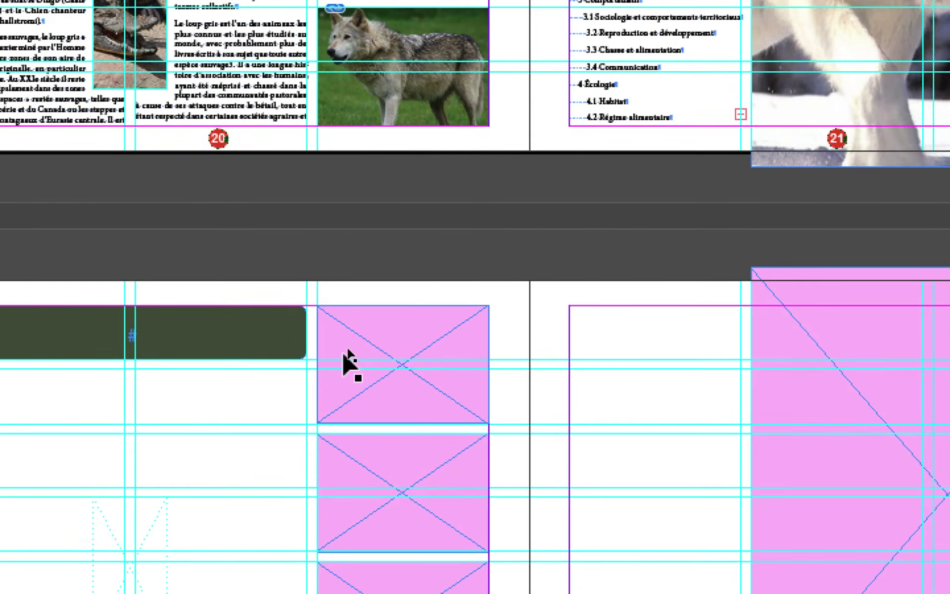
click(339, 352)
click(259, 335)
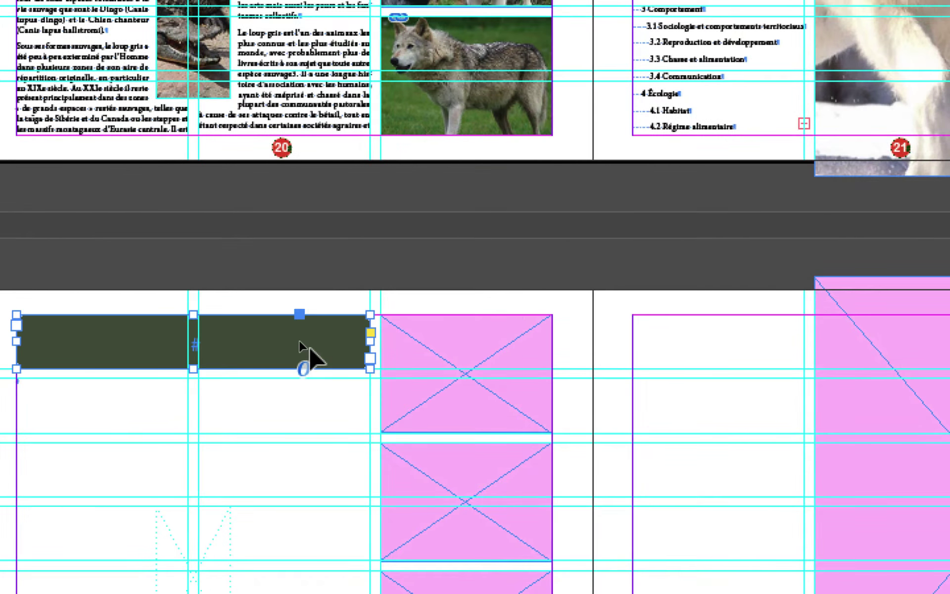
click(435, 489)
click(435, 587)
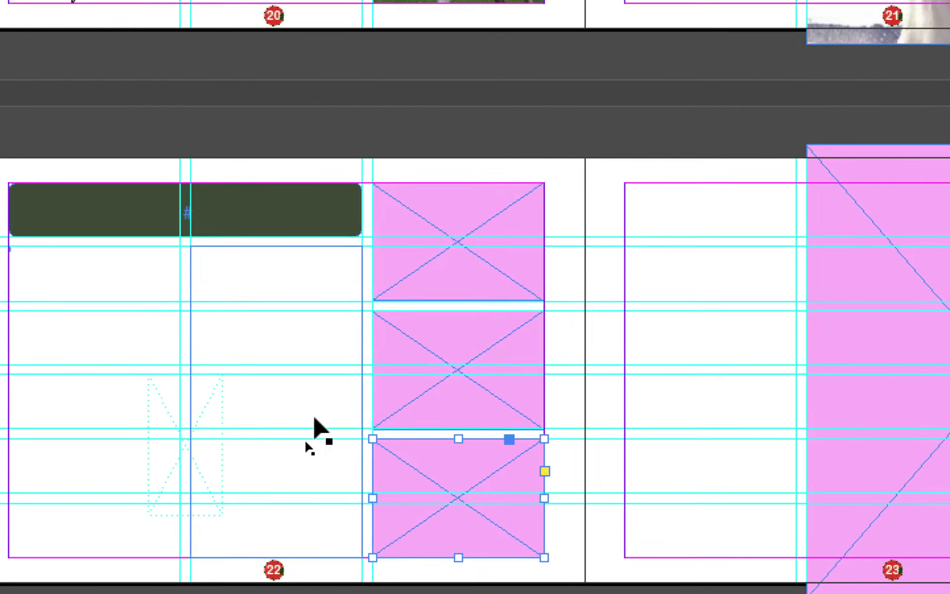
Select the text frames on pages 22 and 23 to examine how they are threaded, and shift the Tools panel slightly
click(27, 330)
click(487, 384)
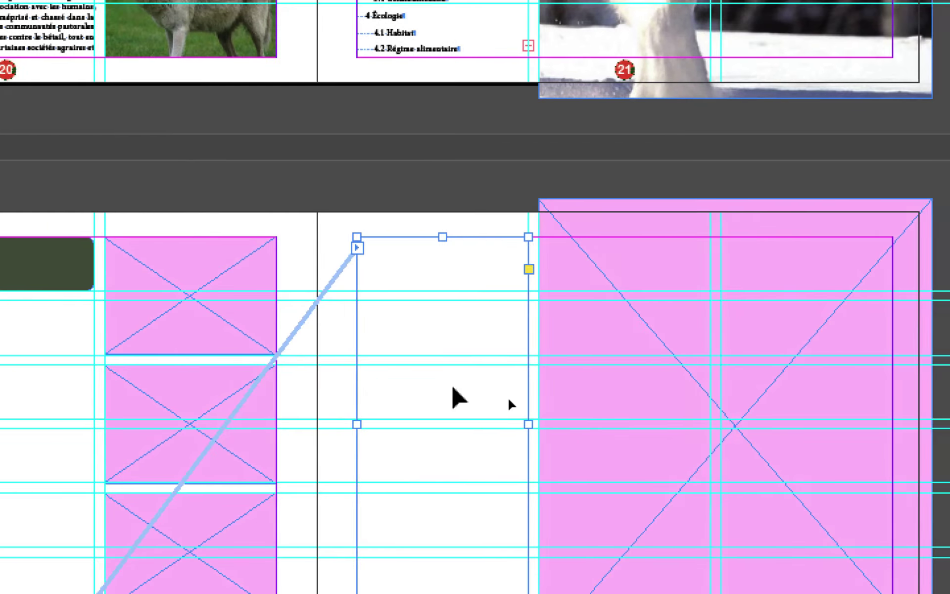
click(655, 381)
click(453, 390)
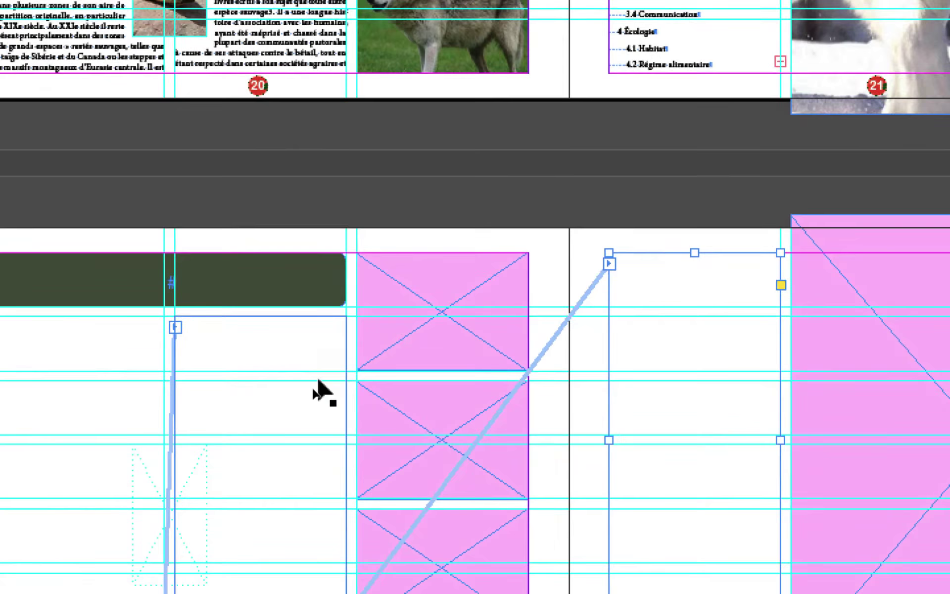
click(319, 381)
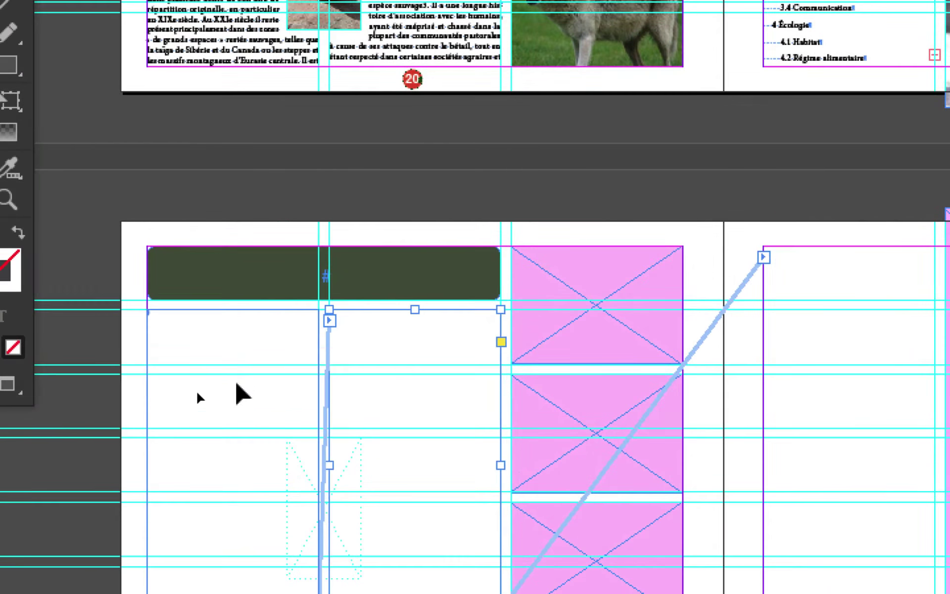
click(86, 394)
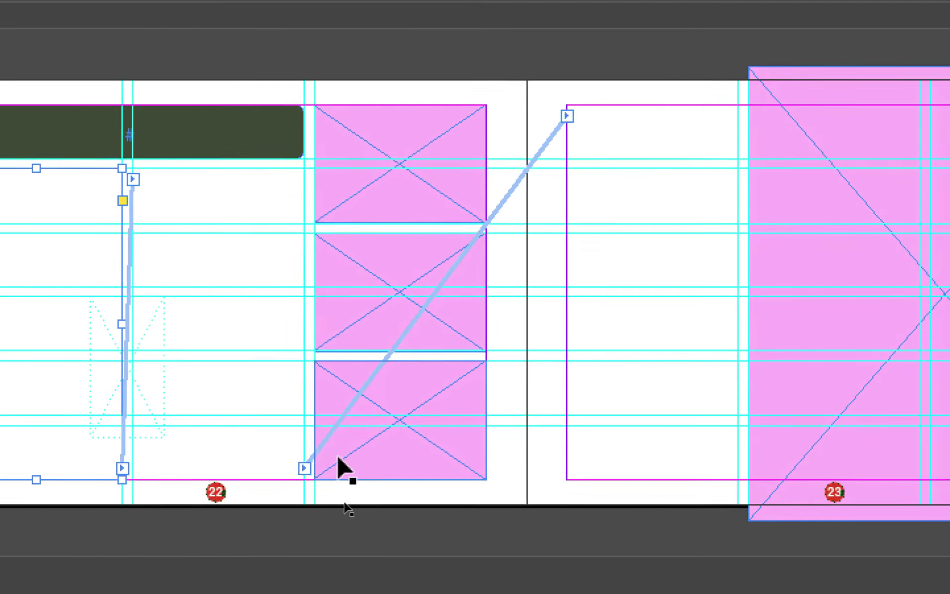
click(389, 435)
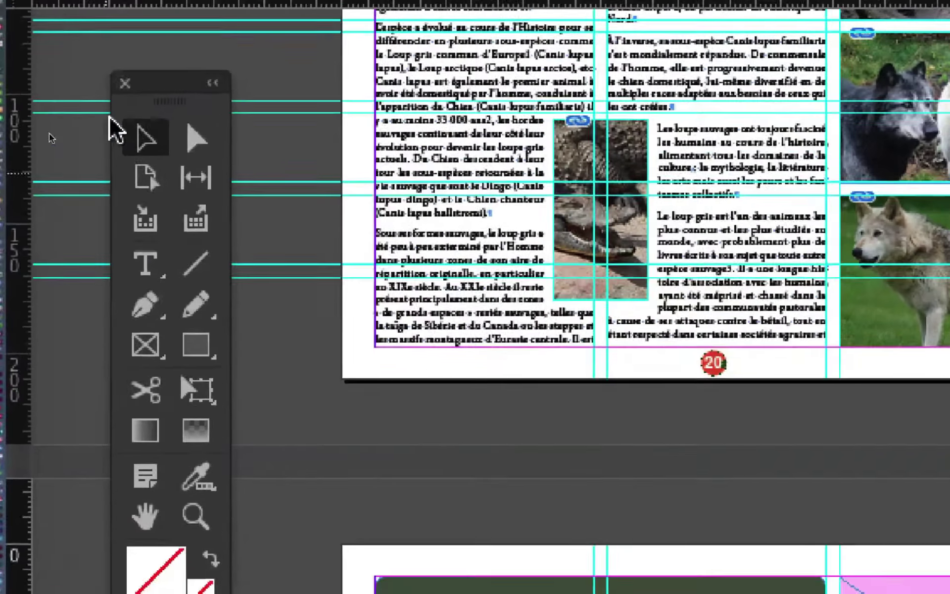
drag(166, 77, 207, 72)
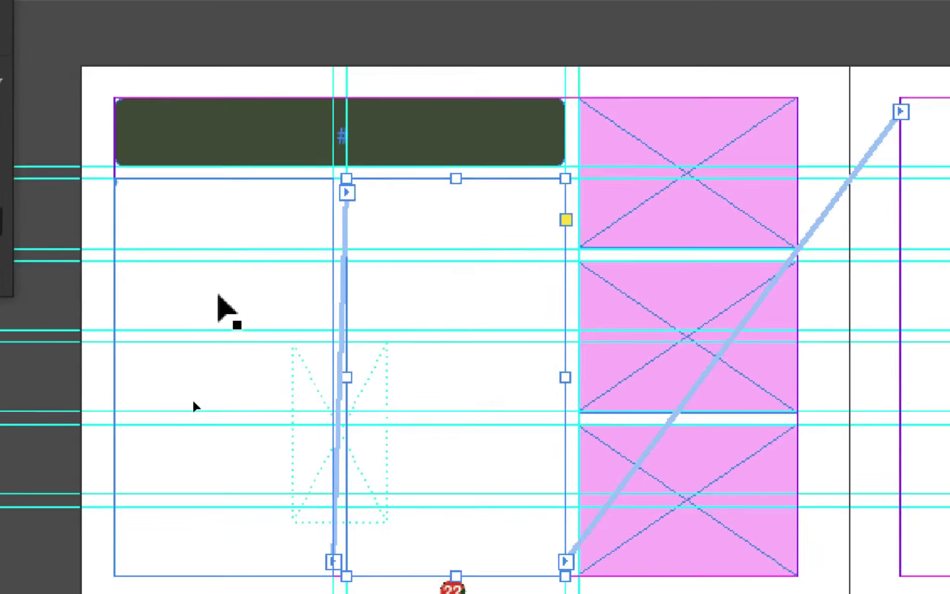
Select a text frame on page 22 and review the Extras view options that control the display of text threads
click(218, 296)
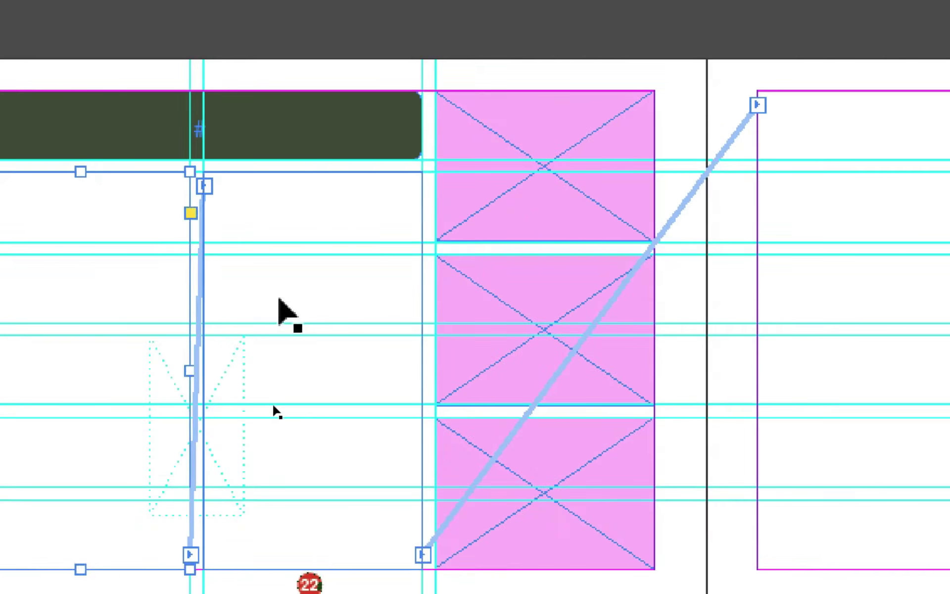
click(426, 315)
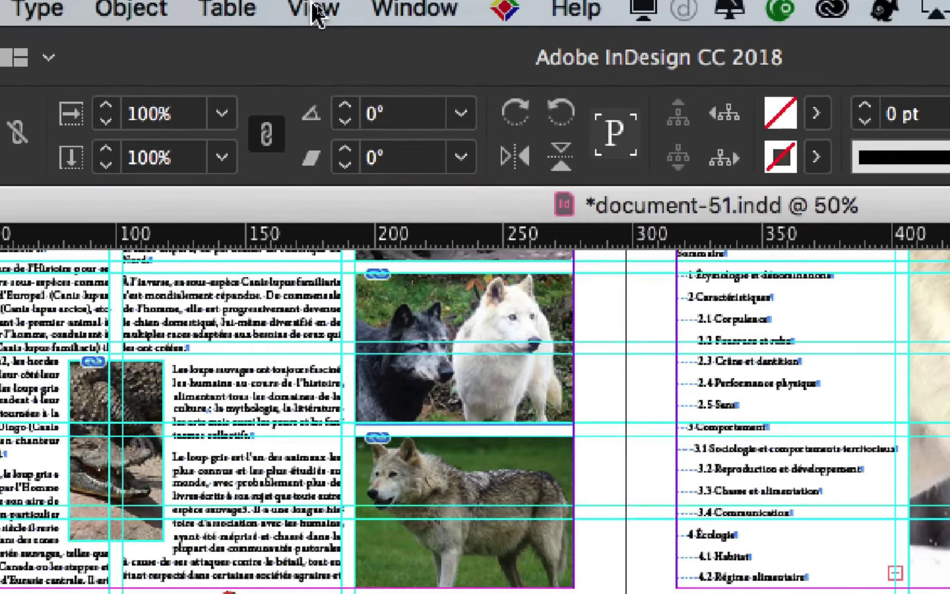
click(367, 19)
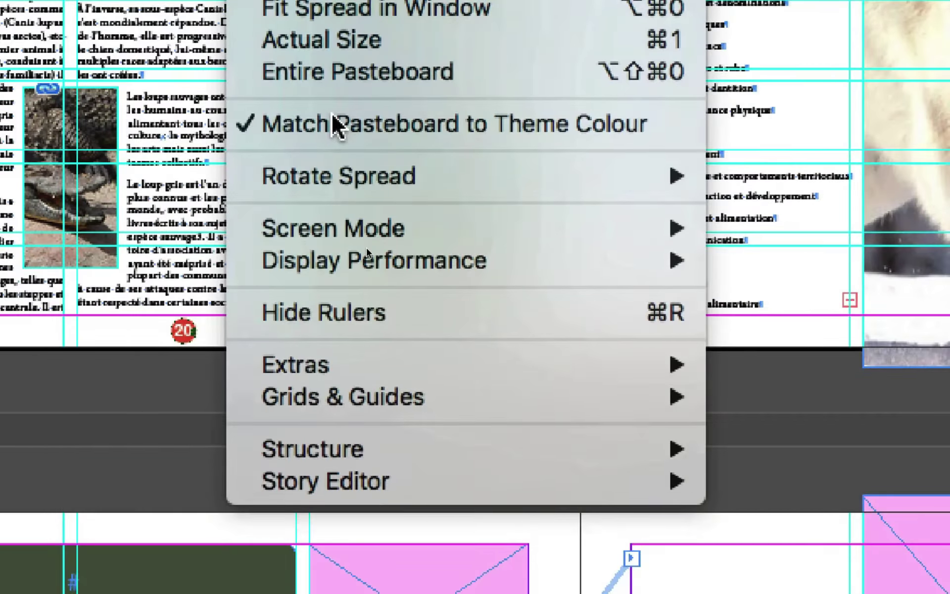
mouse_move(517, 370)
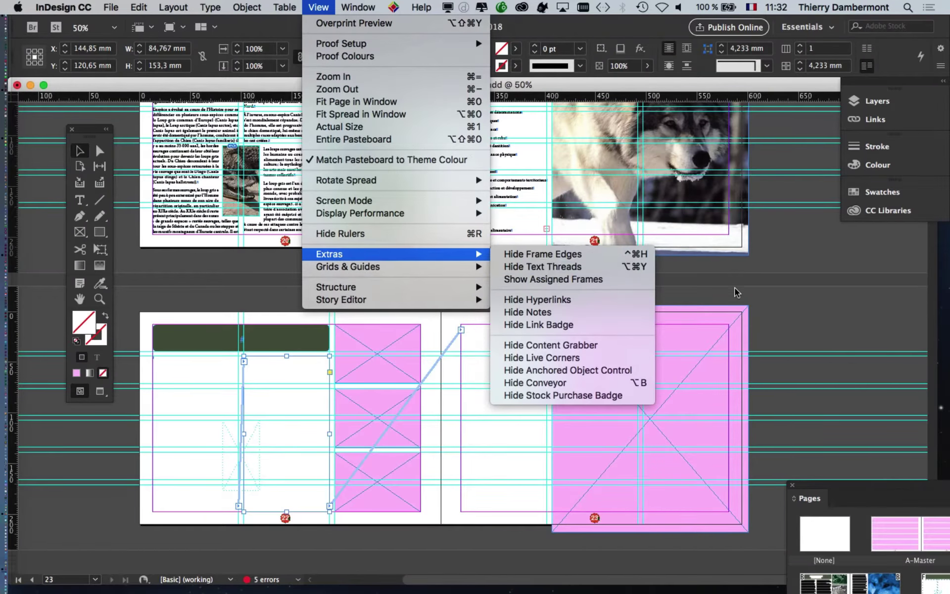
click(736, 292)
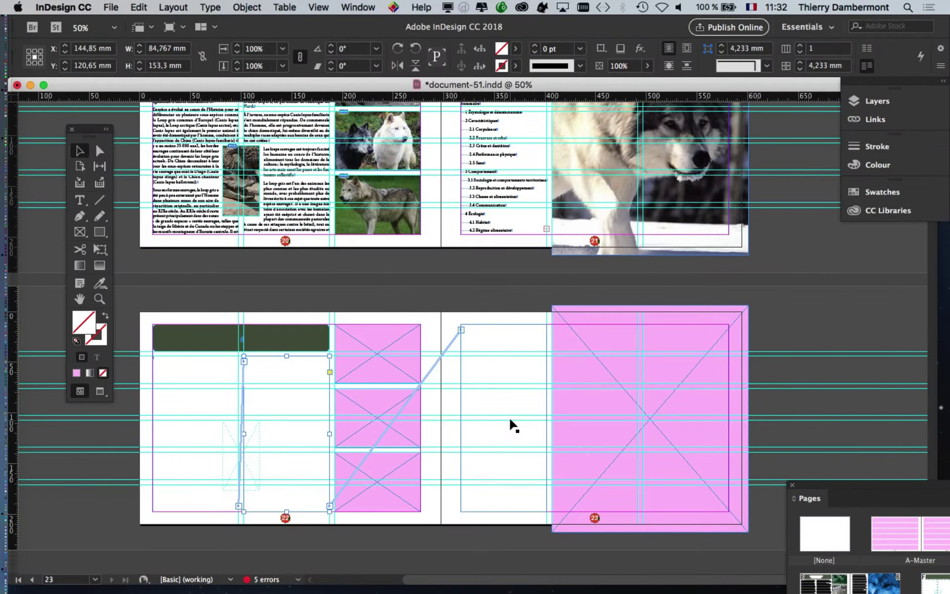
Select the text frames on pages 22 and 23 in turn to examine how the text is threaded between them
click(233, 430)
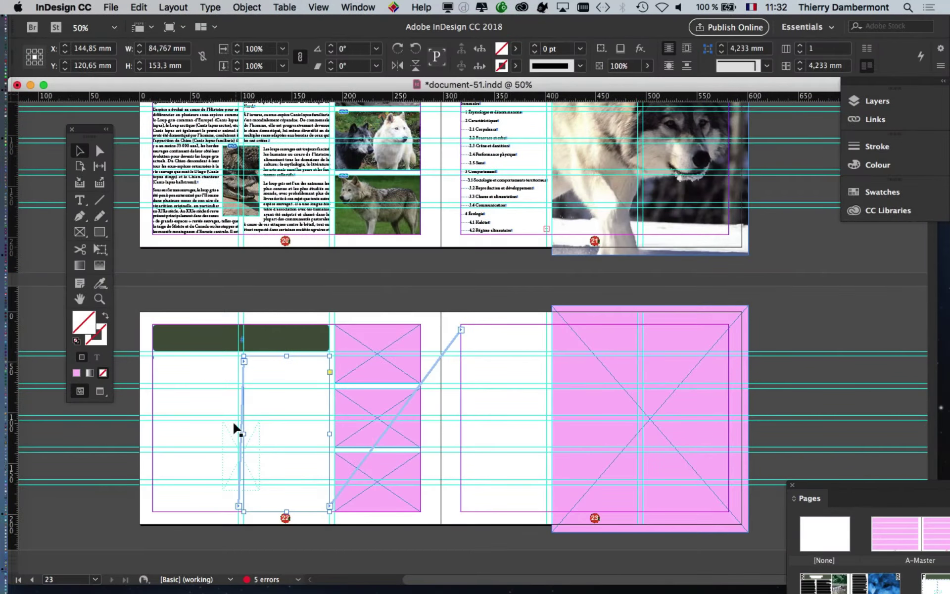
click(115, 530)
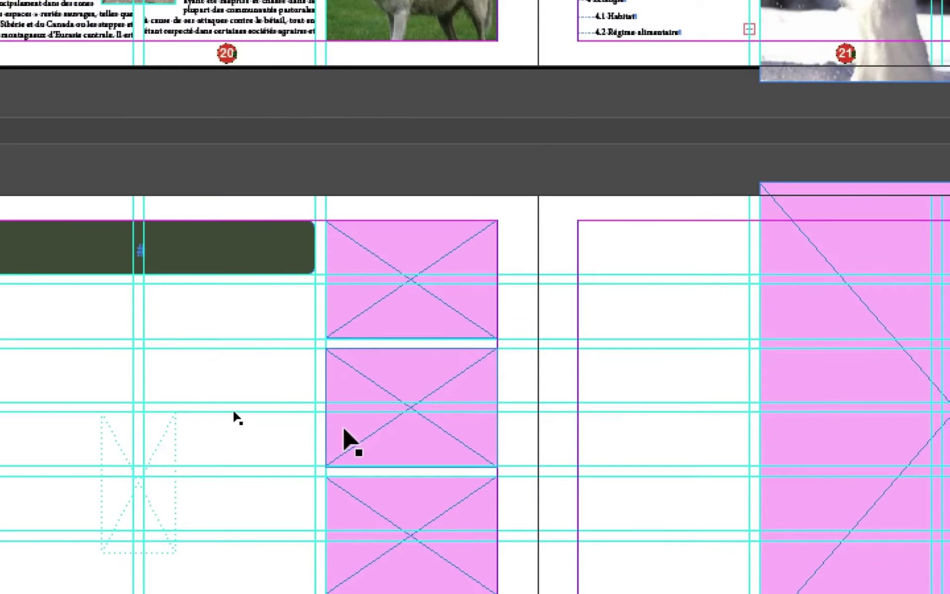
click(233, 409)
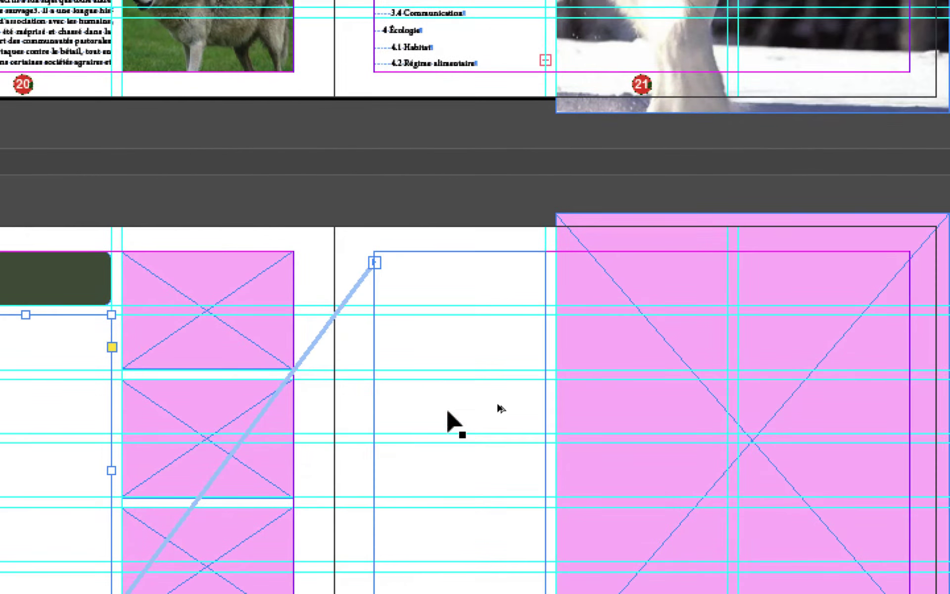
click(762, 406)
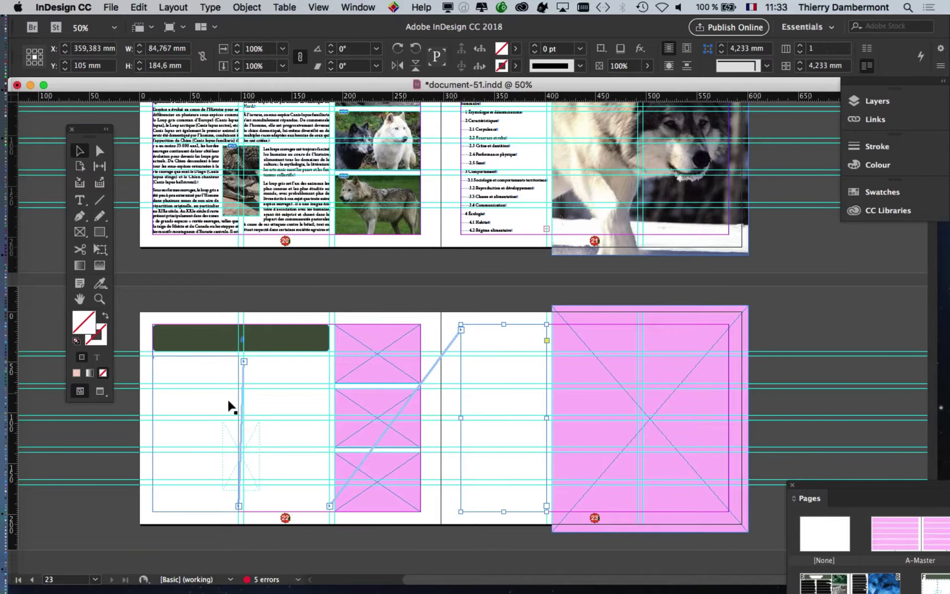
click(200, 371)
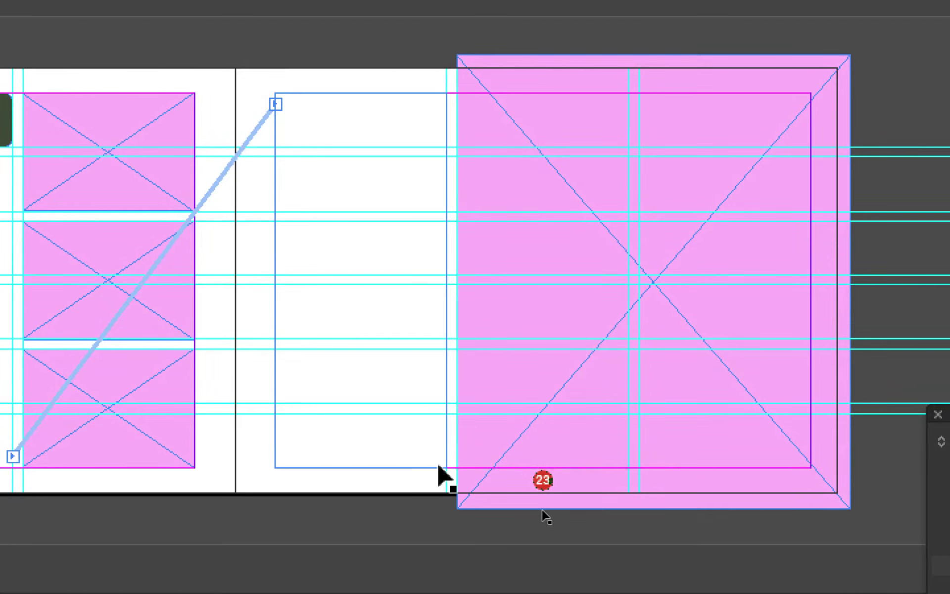
click(429, 450)
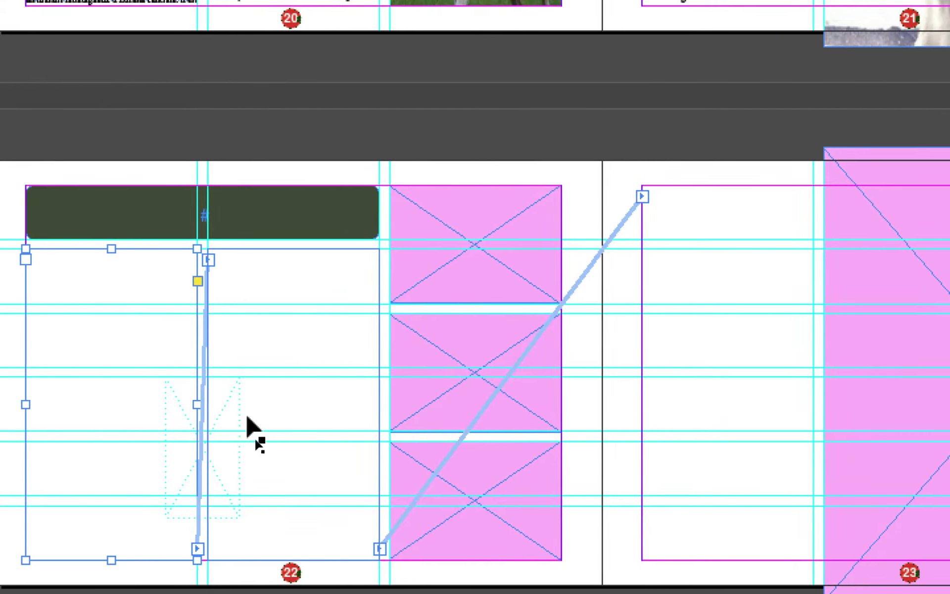
click(247, 418)
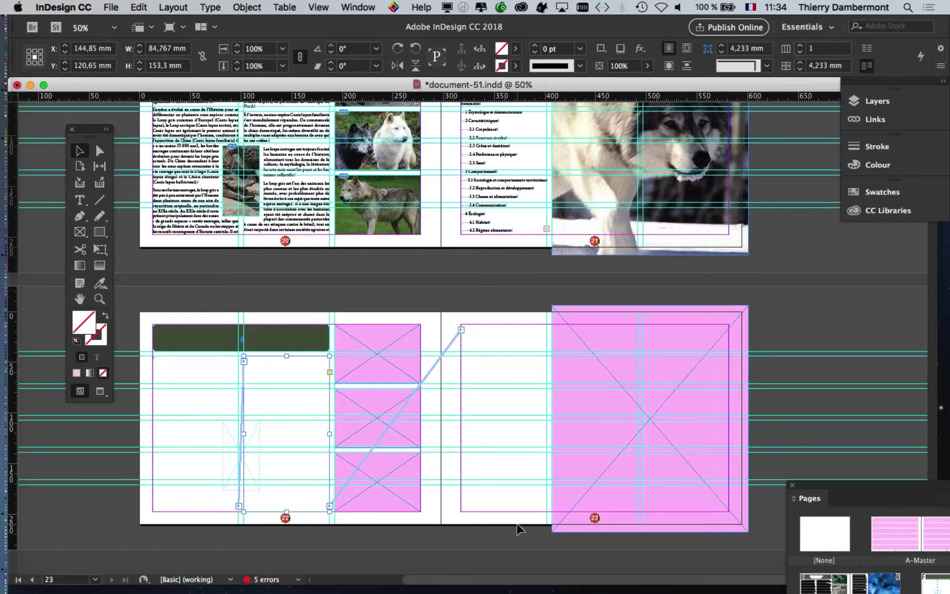
Review the Smart Text Reflow settings in the Type preferences and close the preferences without changing anything
click(63, 5)
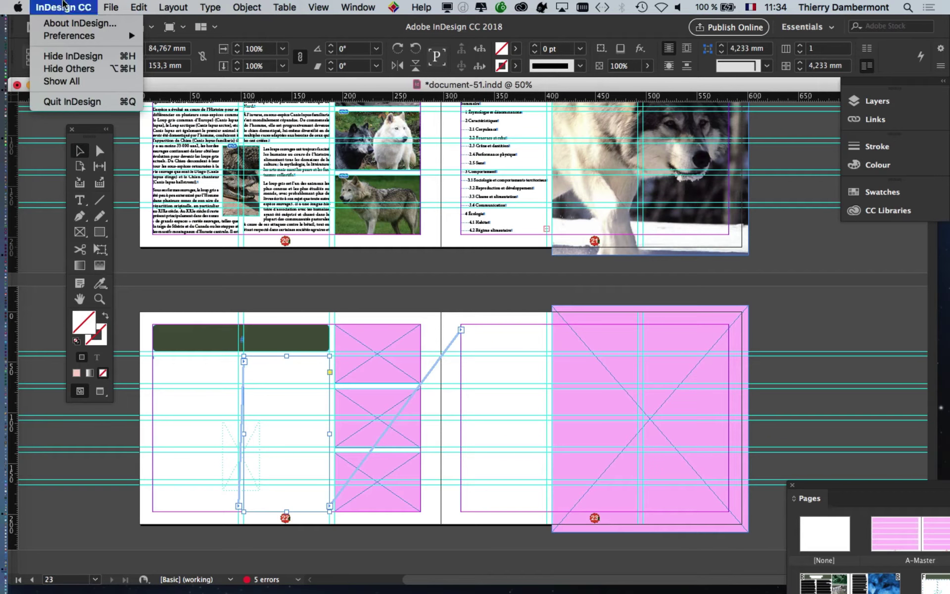
key(alt)
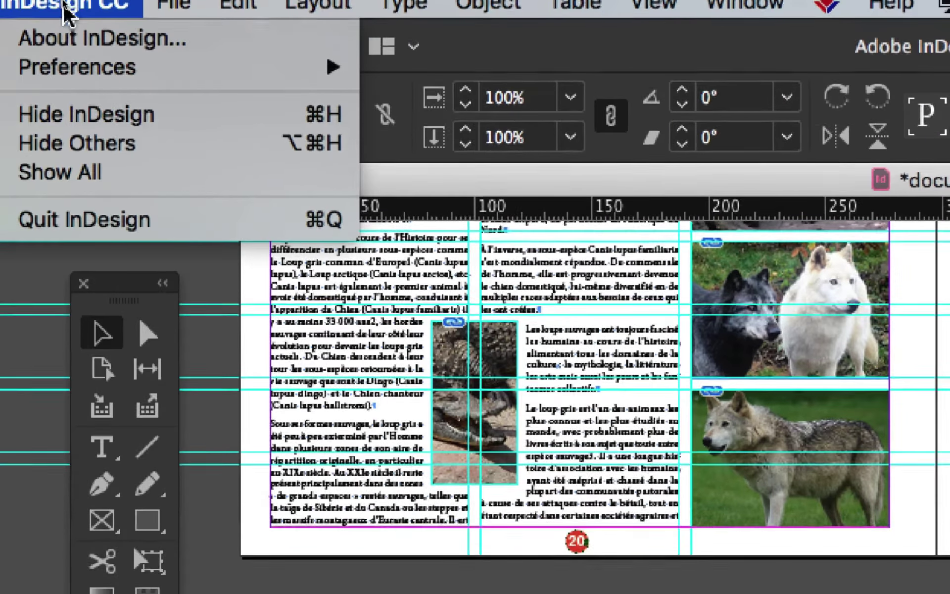
mouse_move(79, 82)
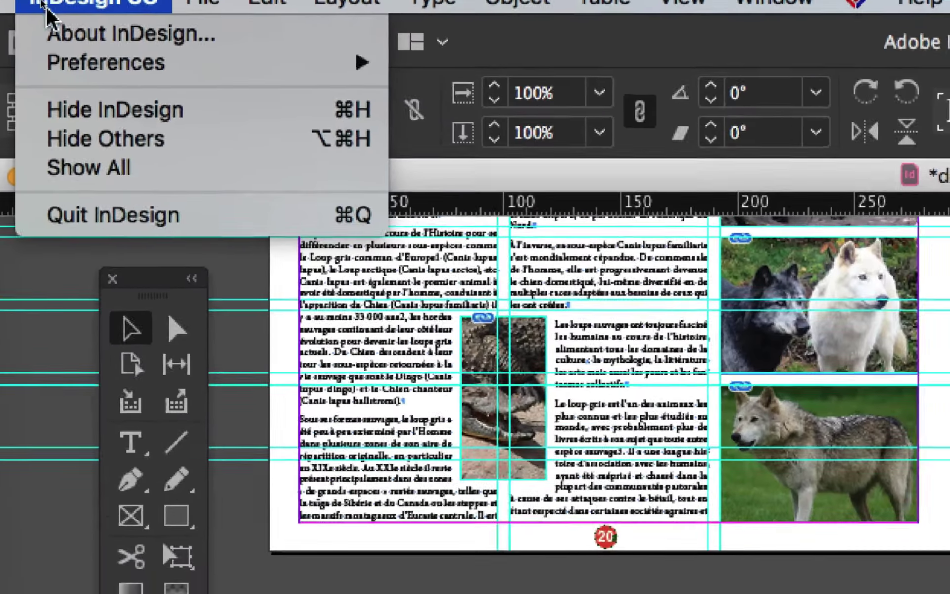
mouse_move(74, 62)
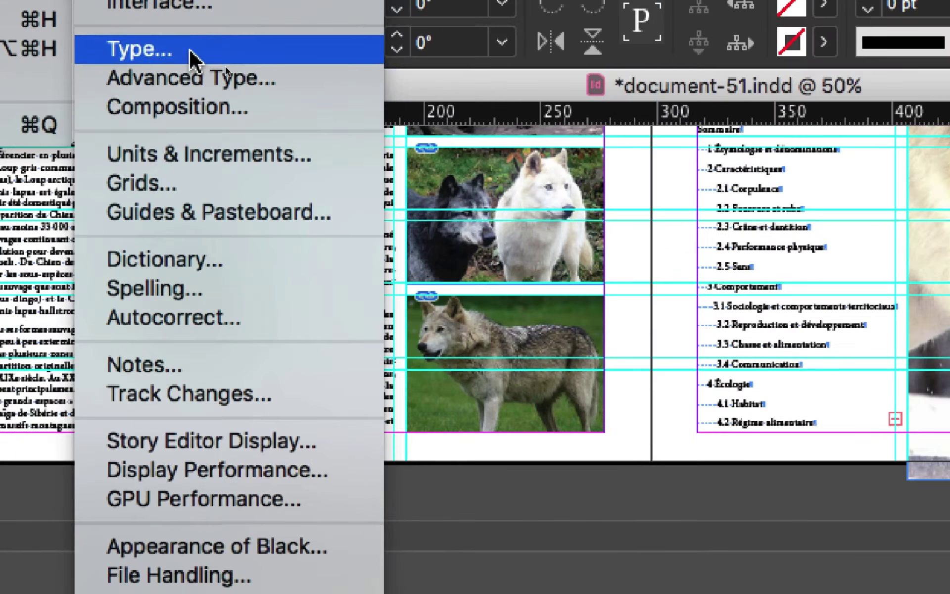
click(191, 52)
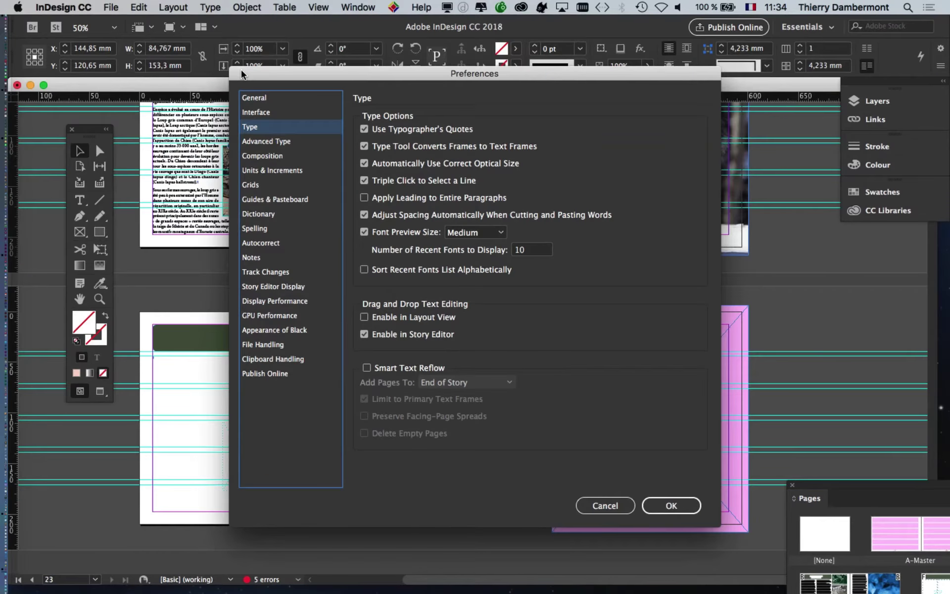
drag(498, 75, 464, 120)
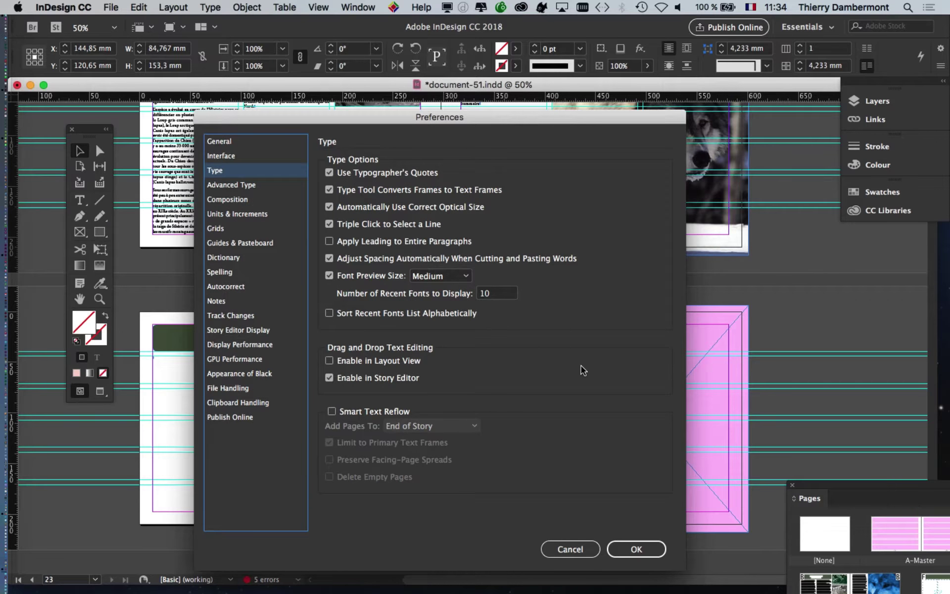
scroll(335, 423, up, 10)
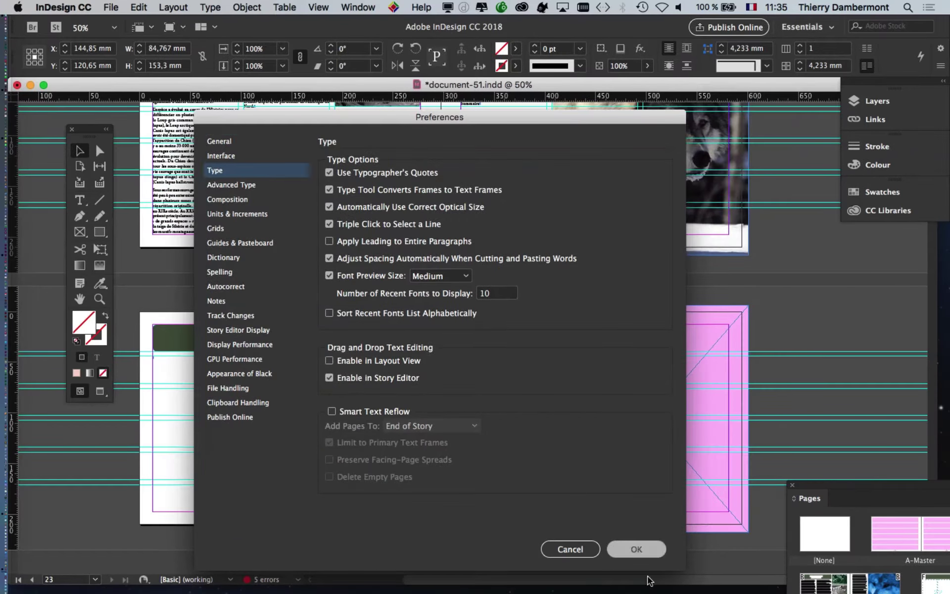
click(628, 549)
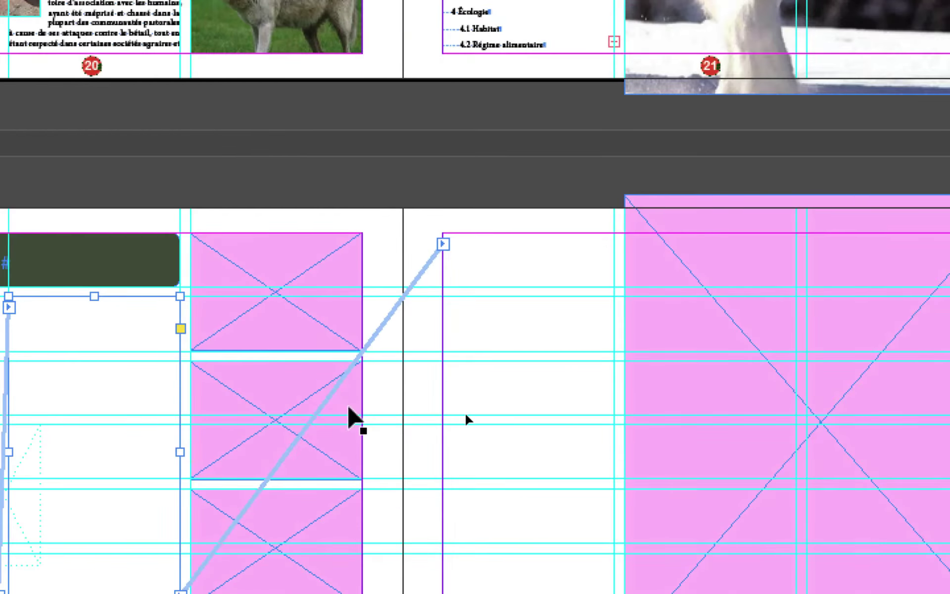
Select the text frame on page 23 and individual pink picture frames on page 22 to inspect them
click(497, 423)
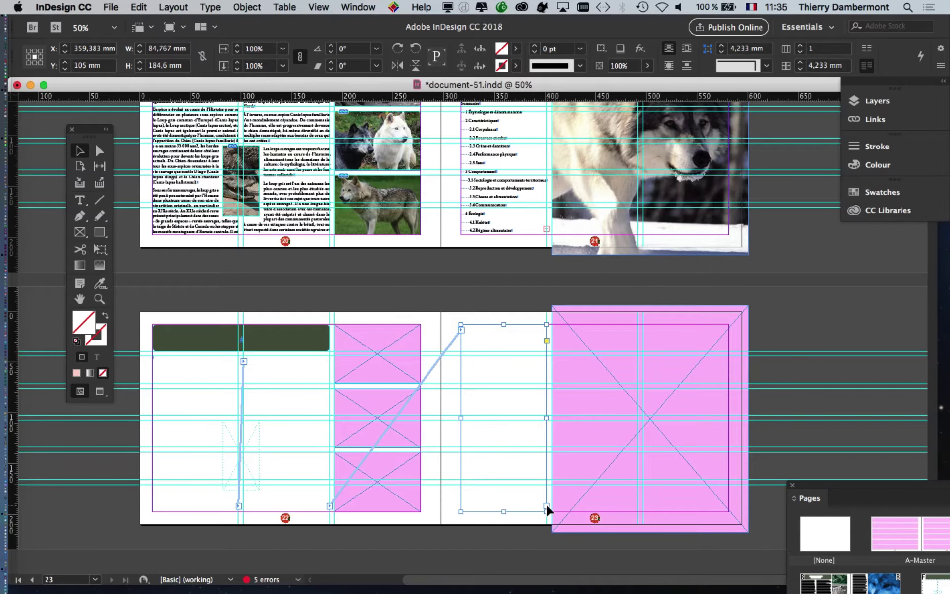
click(190, 295)
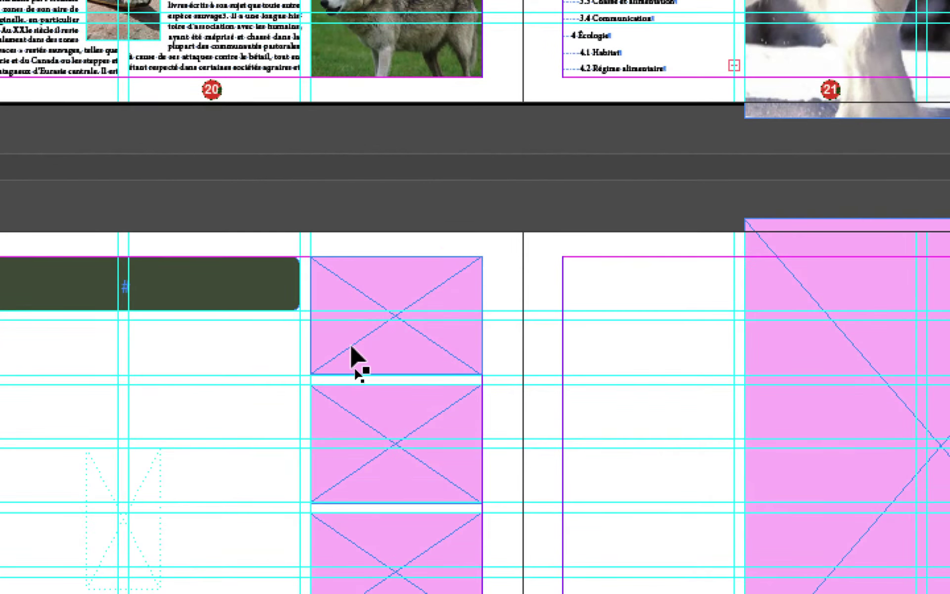
click(421, 283)
click(438, 417)
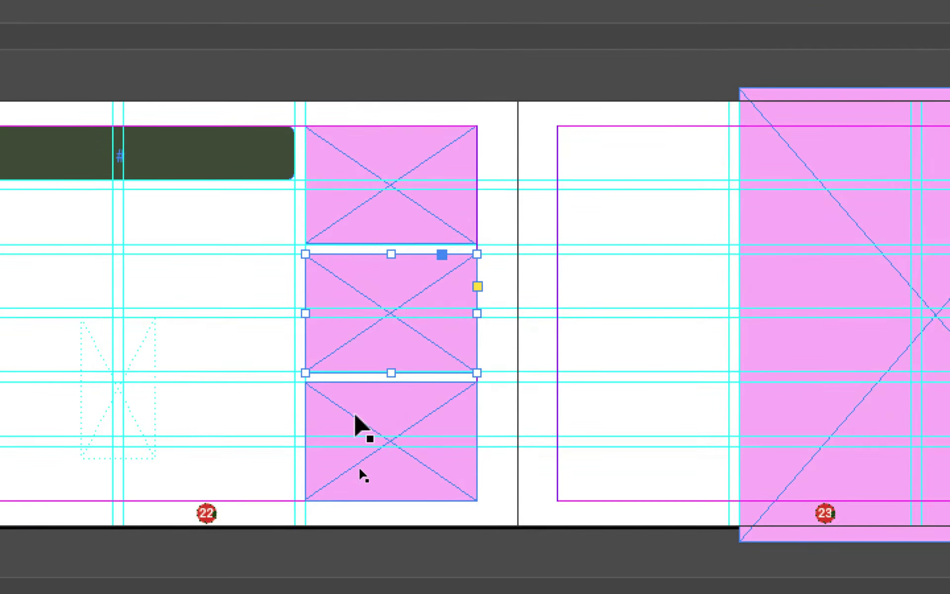
click(352, 478)
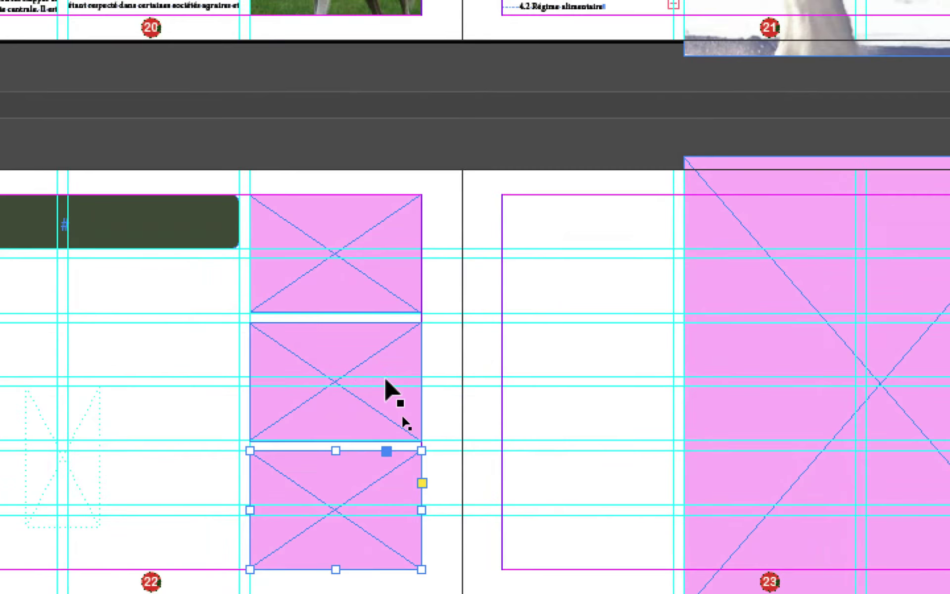
click(384, 376)
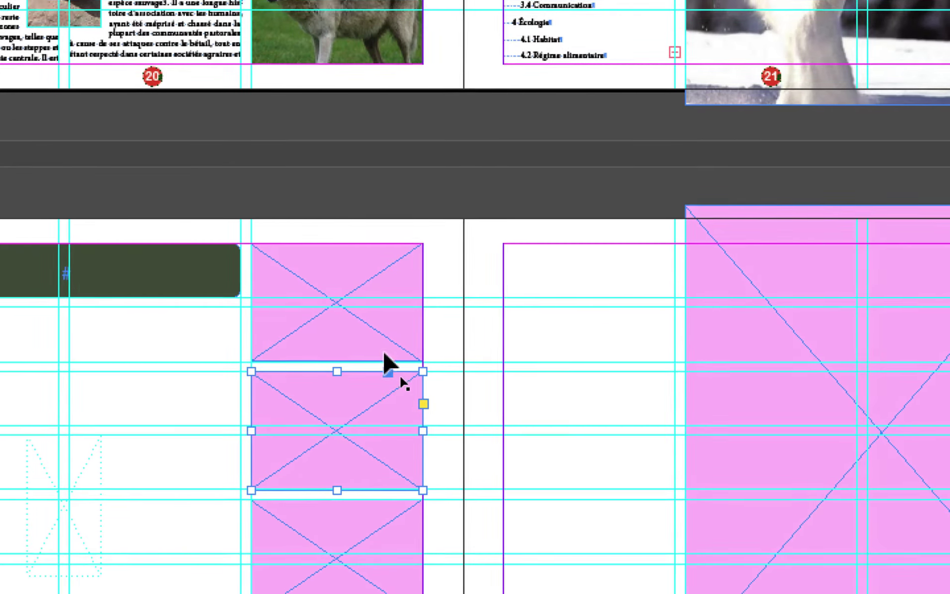
Select the uppermost pink picture frame on page 22 and examine its Frame Fitting Options
click(379, 287)
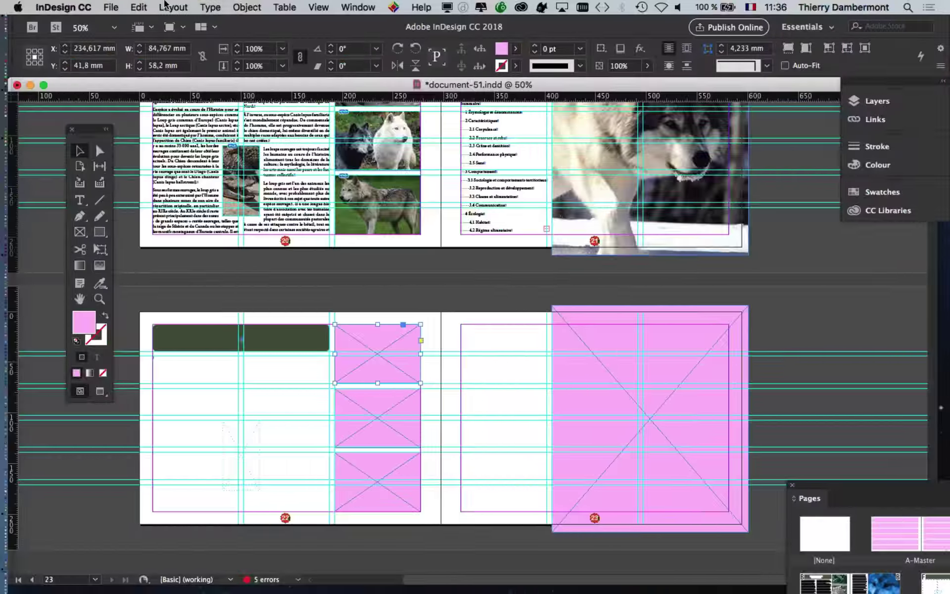
click(247, 7)
mouse_move(269, 237)
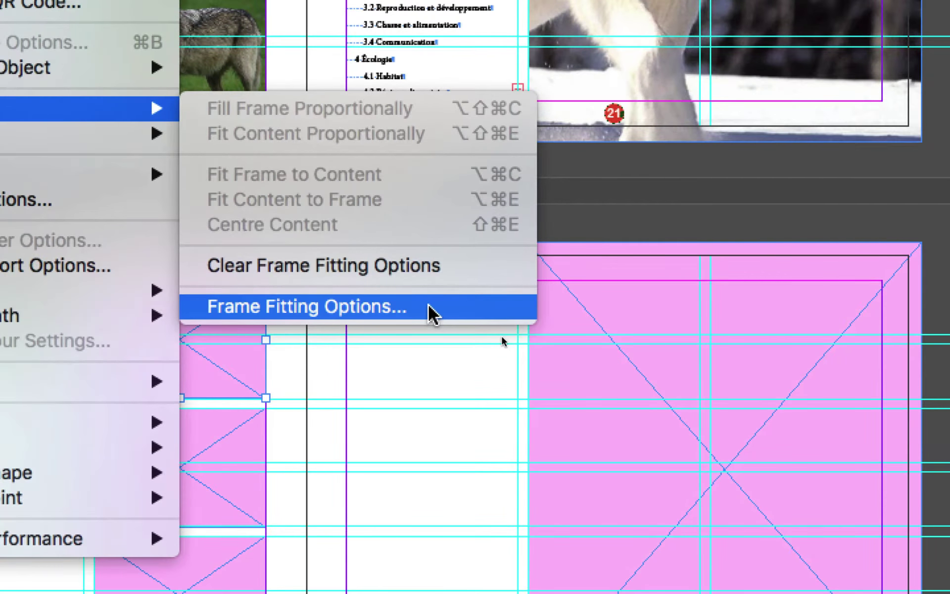
click(457, 403)
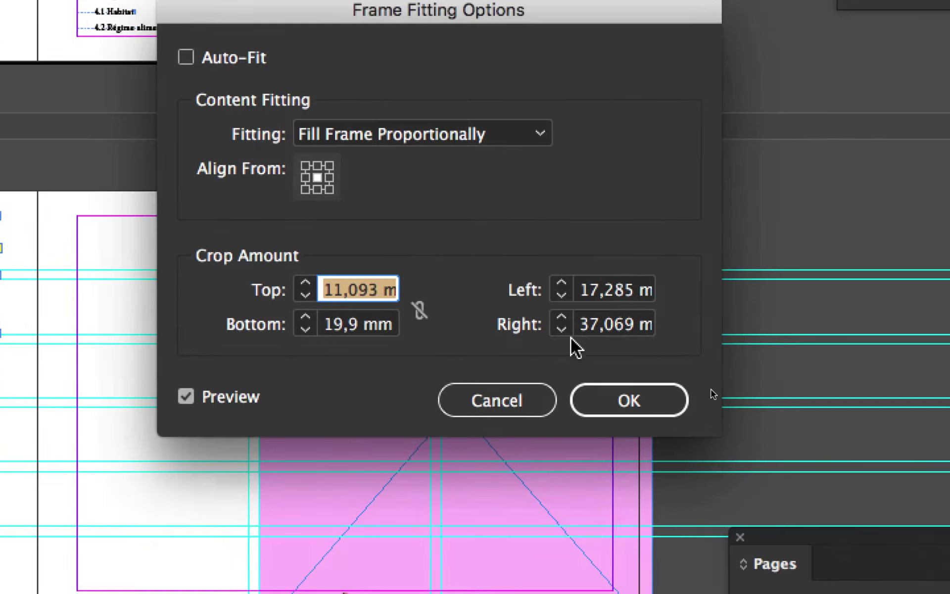
click(712, 540)
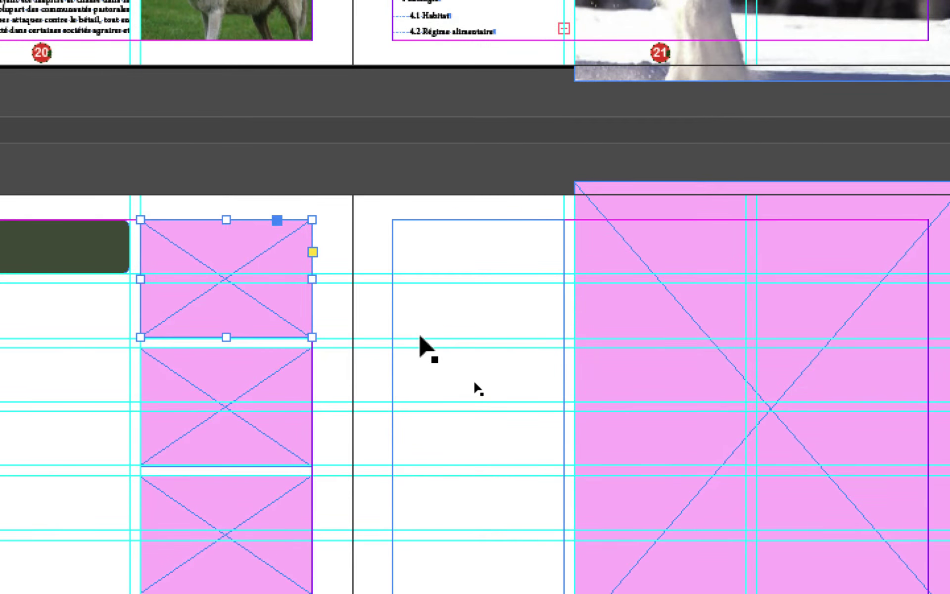
Delete the text frame on page 23, check the threading of the two text frames on page 22 and deselect everything
click(434, 310)
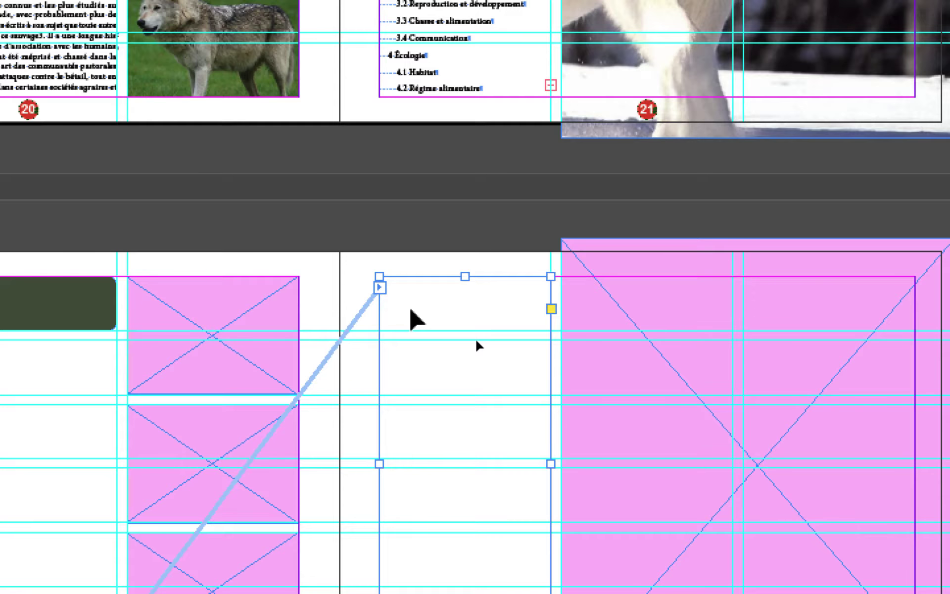
key(Delete)
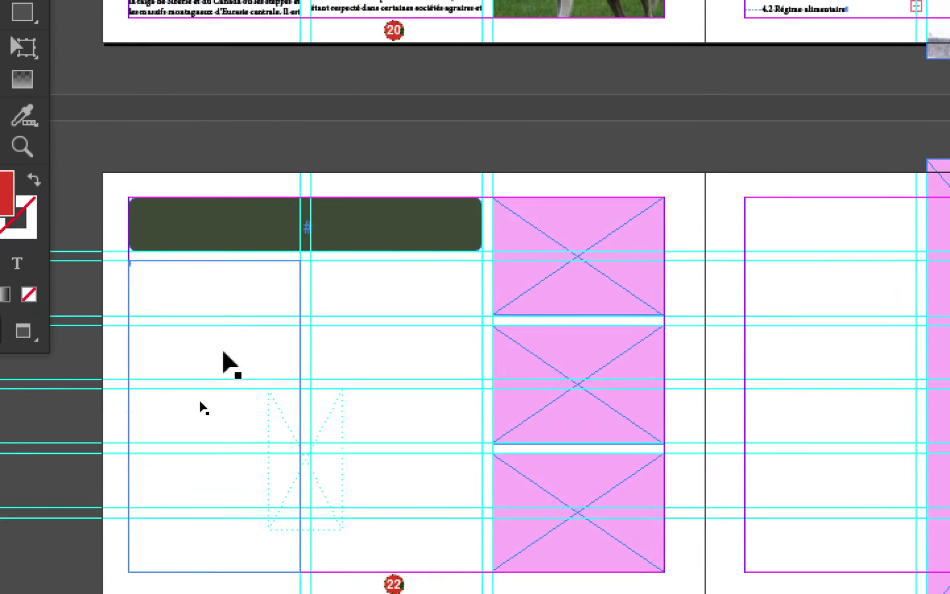
click(223, 350)
click(297, 351)
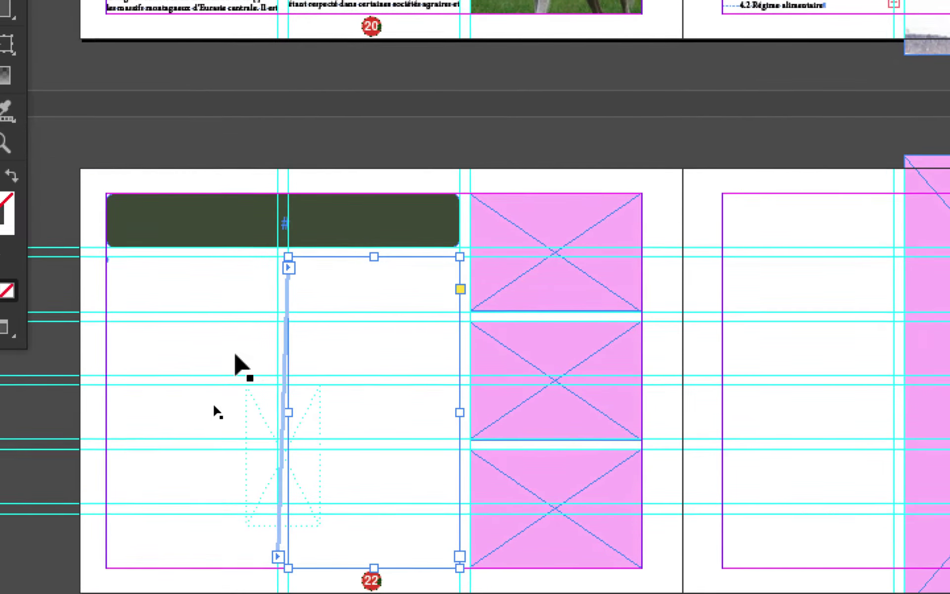
click(215, 355)
click(306, 353)
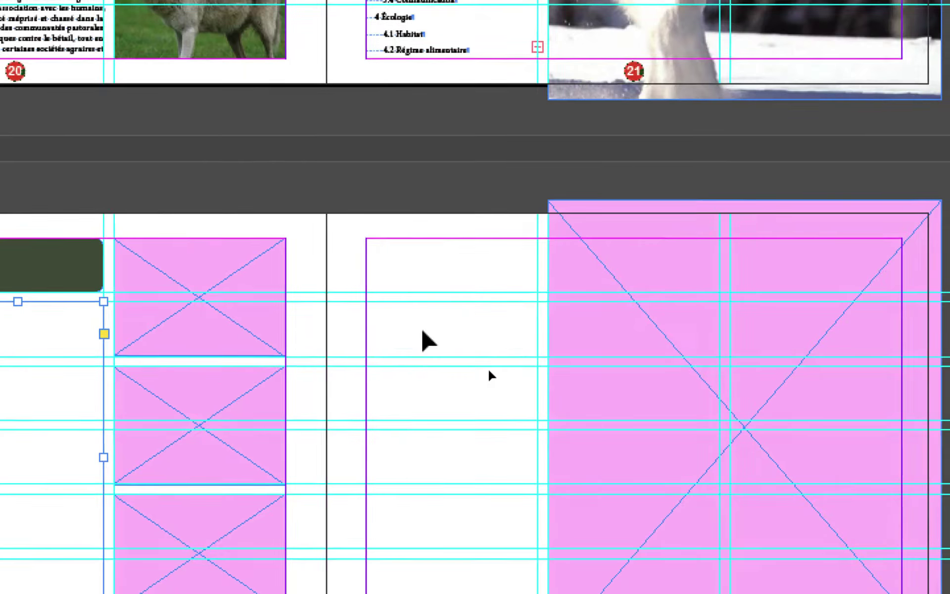
click(422, 331)
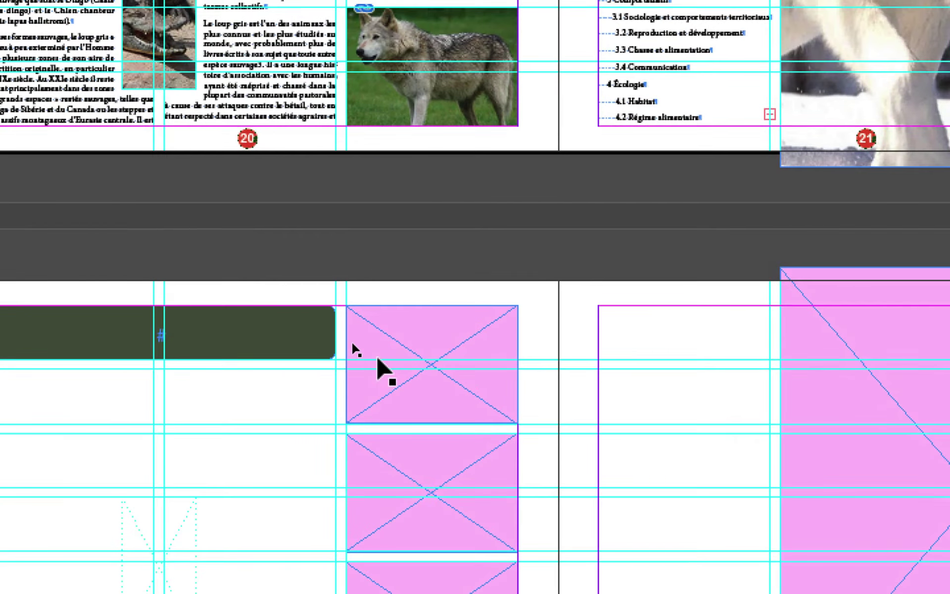
click(341, 340)
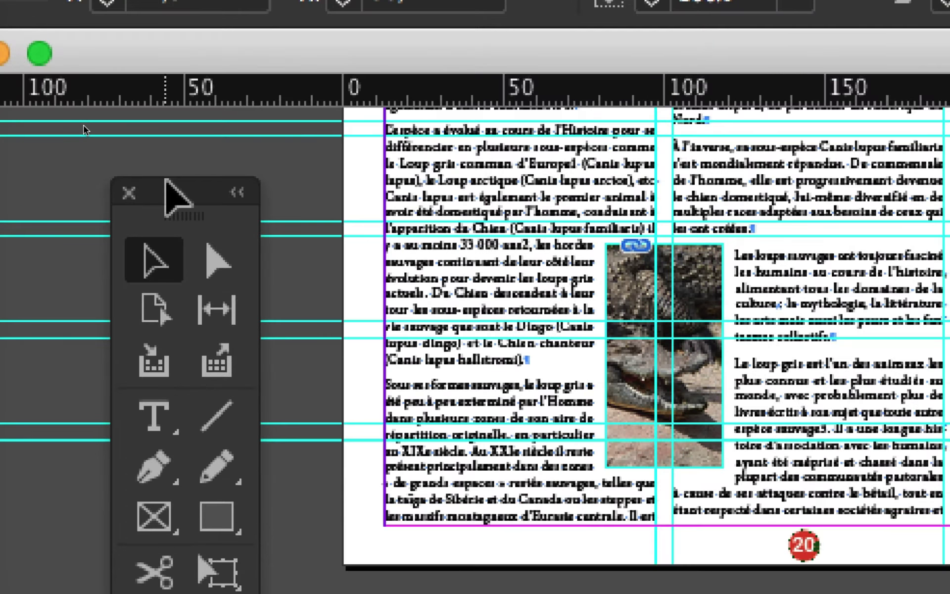
Convert the uppermost pink picture frame on page 22 into a text frame with the Type tool and select the frame
drag(192, 6, 509, 565)
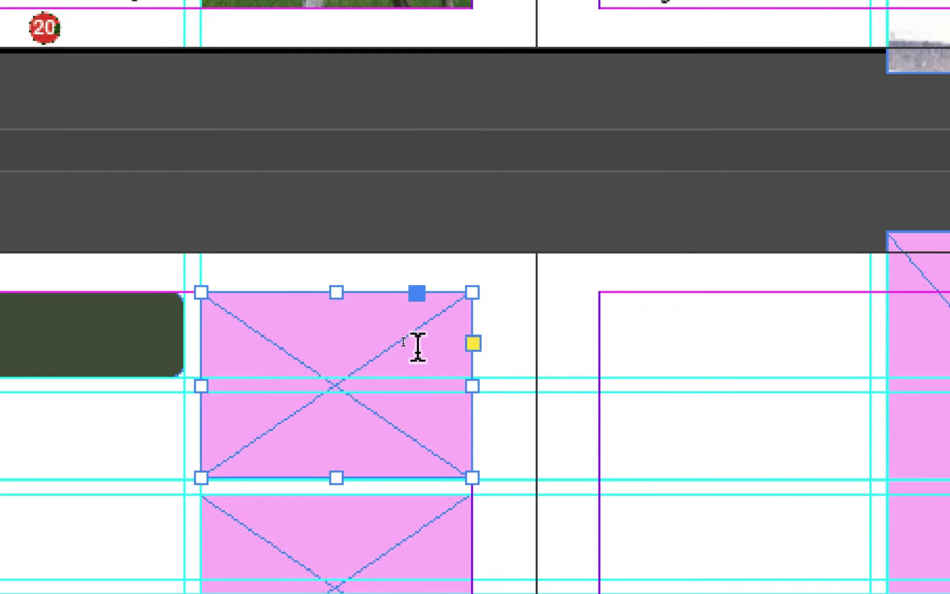
click(429, 236)
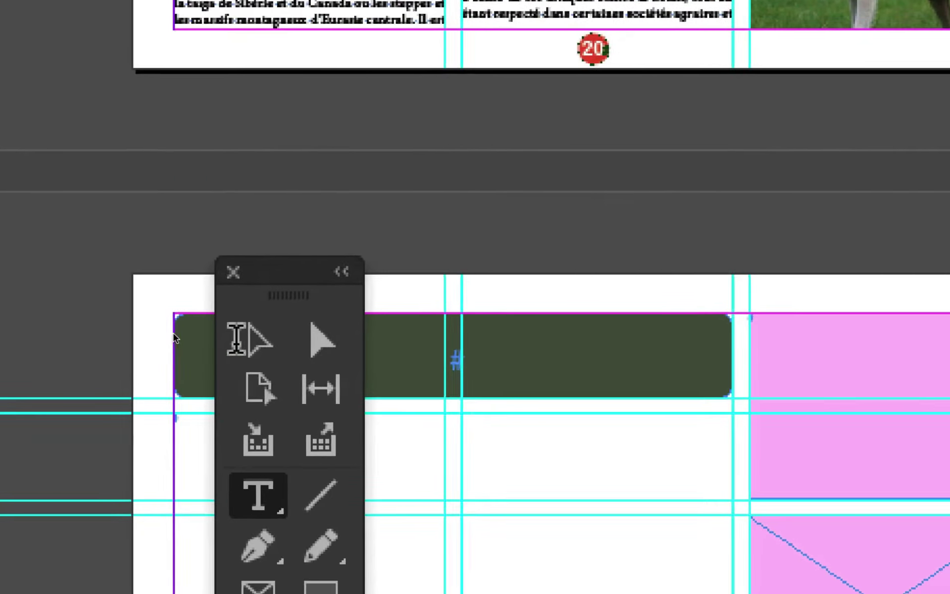
click(214, 341)
click(880, 265)
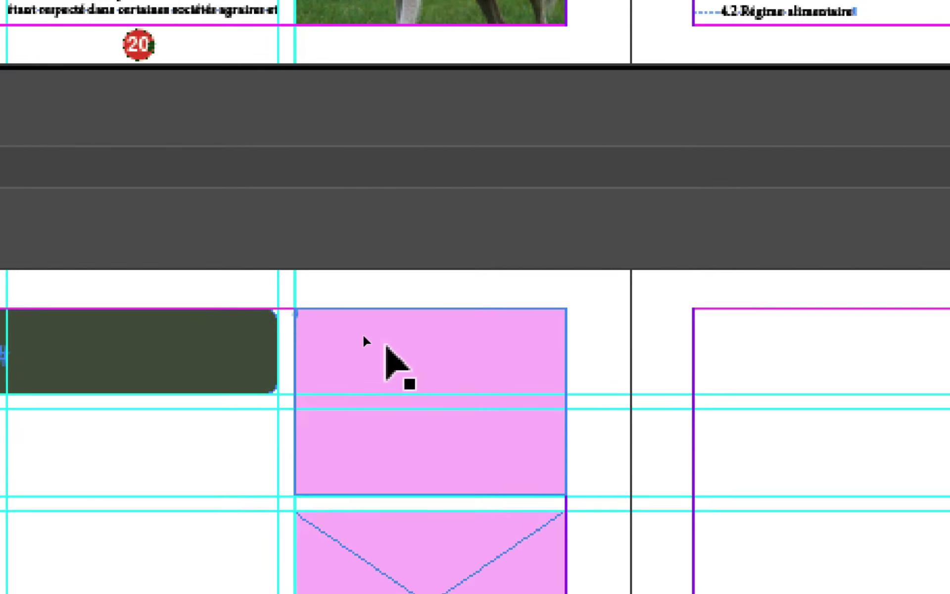
click(385, 348)
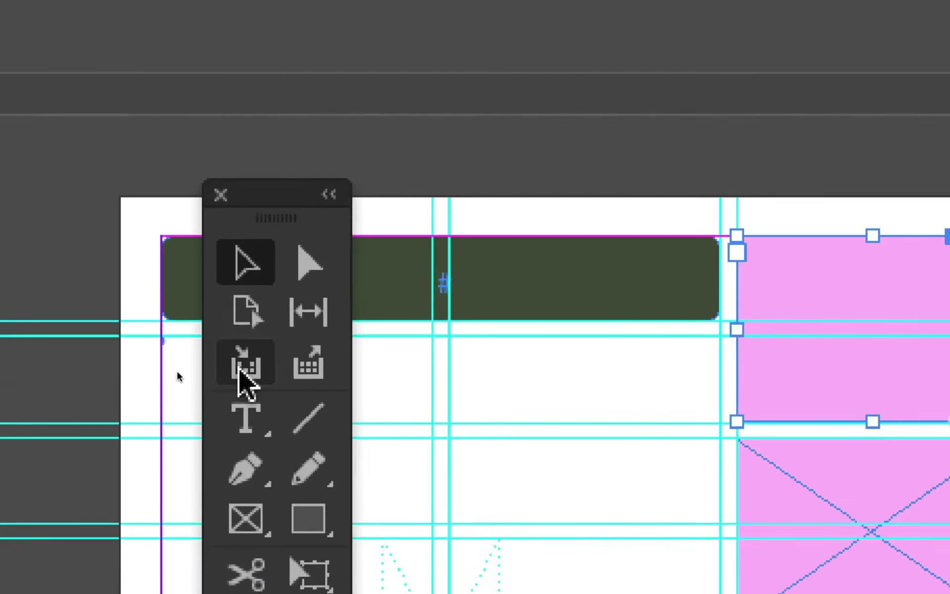
Enter the dummy text "kljlkjl lkjlkj lkjlk" in the converted pink frame on page 22 and return to the Selection tool
click(248, 390)
click(789, 248)
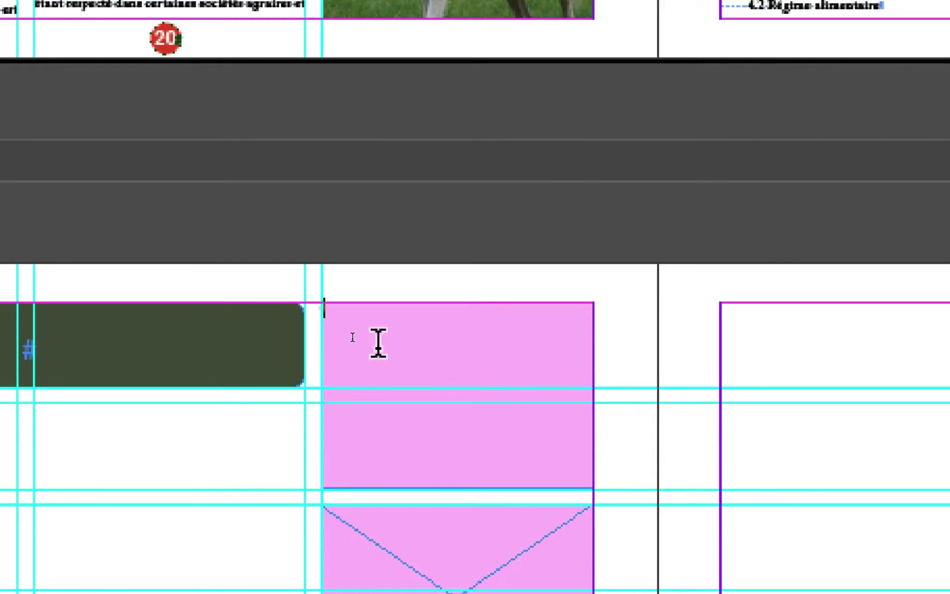
text(Reproduction)
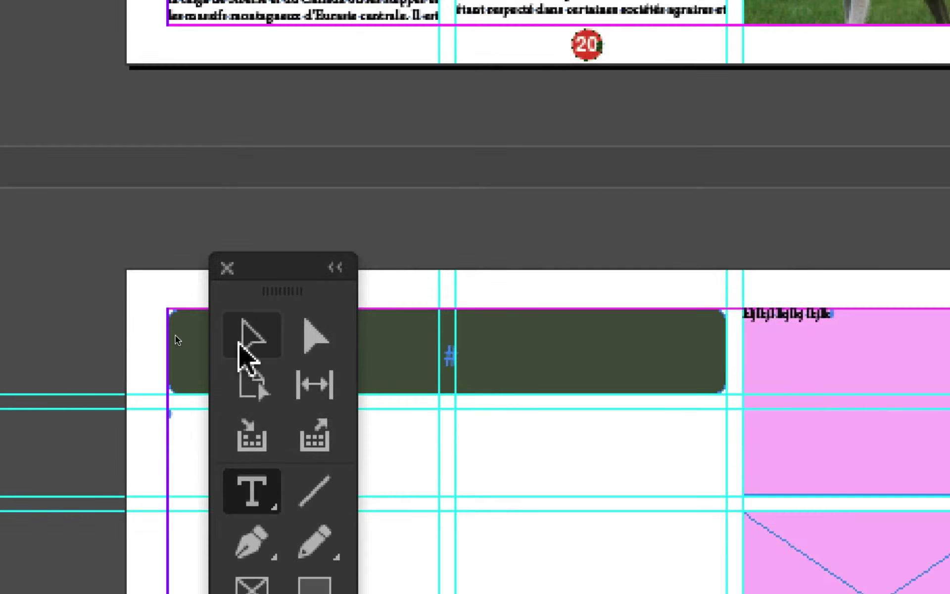
click(242, 341)
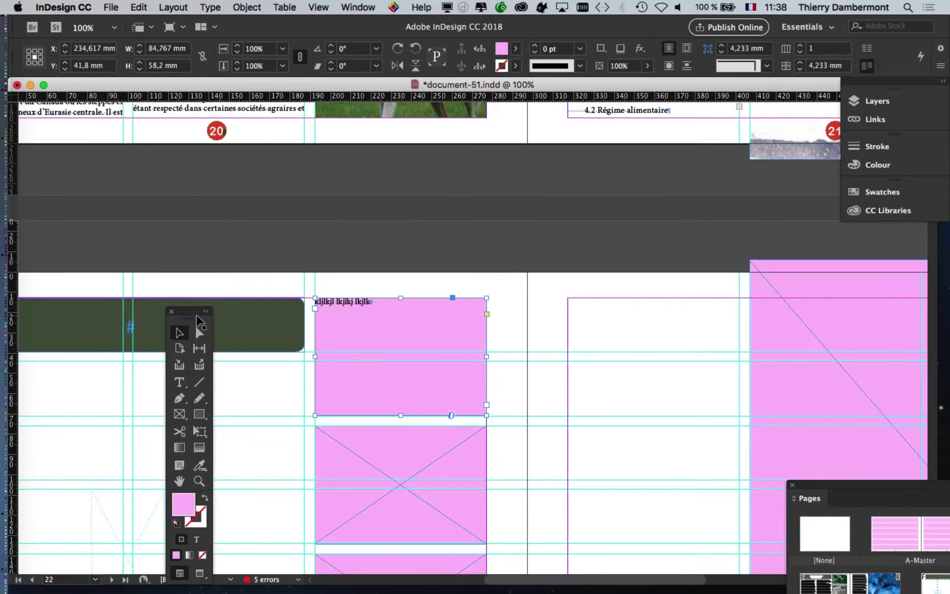
Delete all the dummy text from the uppermost pink frame on page 22
drag(49, 283, 161, 165)
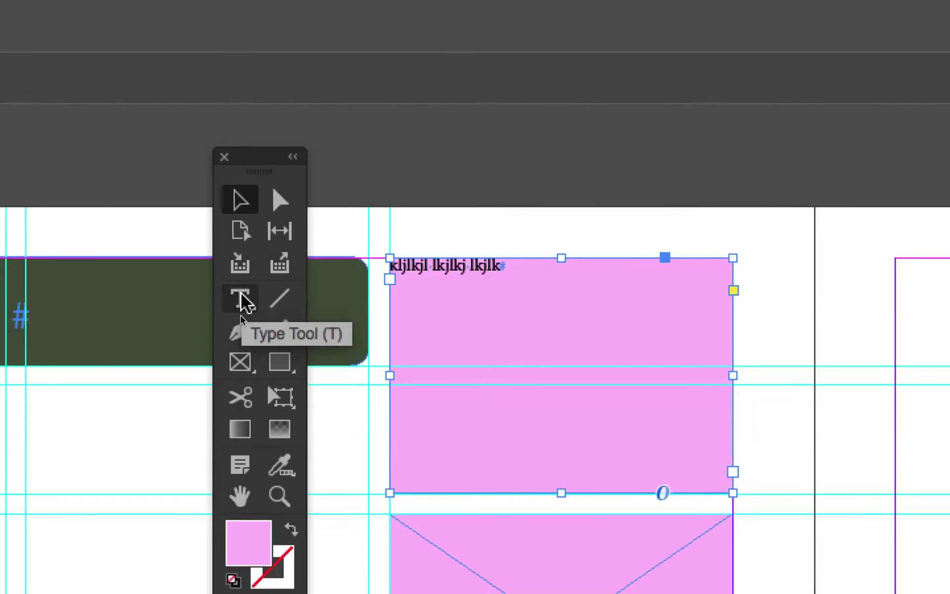
click(240, 297)
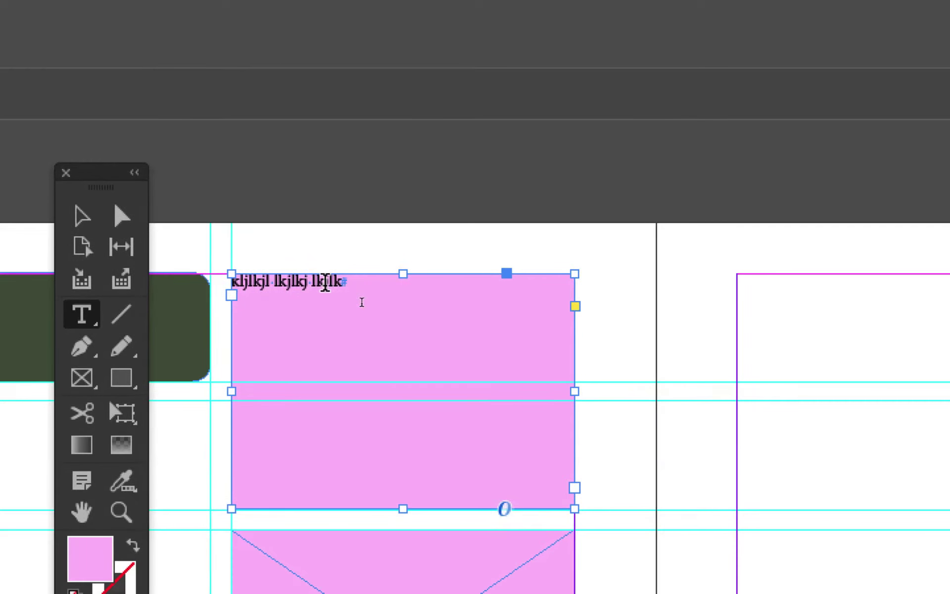
click(325, 283)
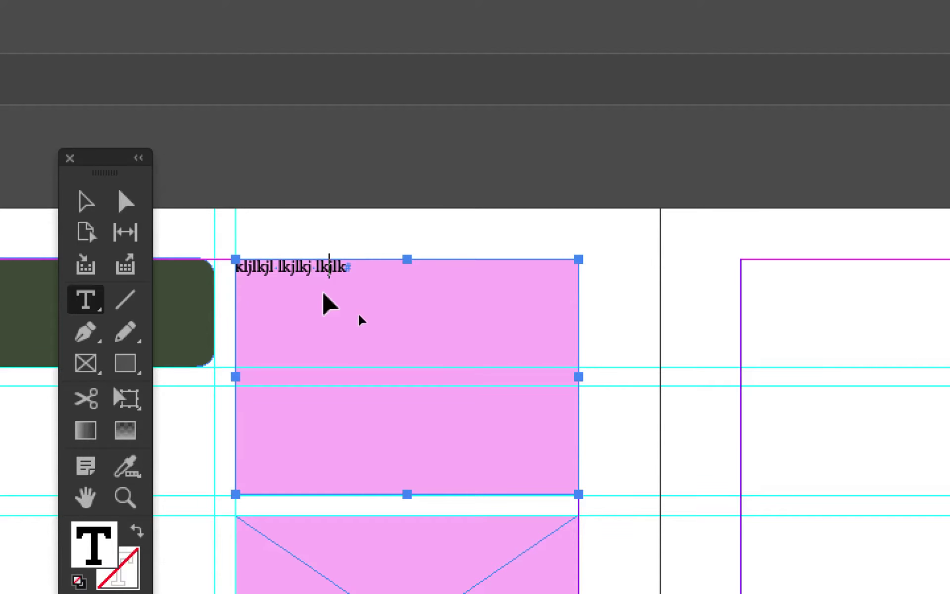
key(ctrl+a)
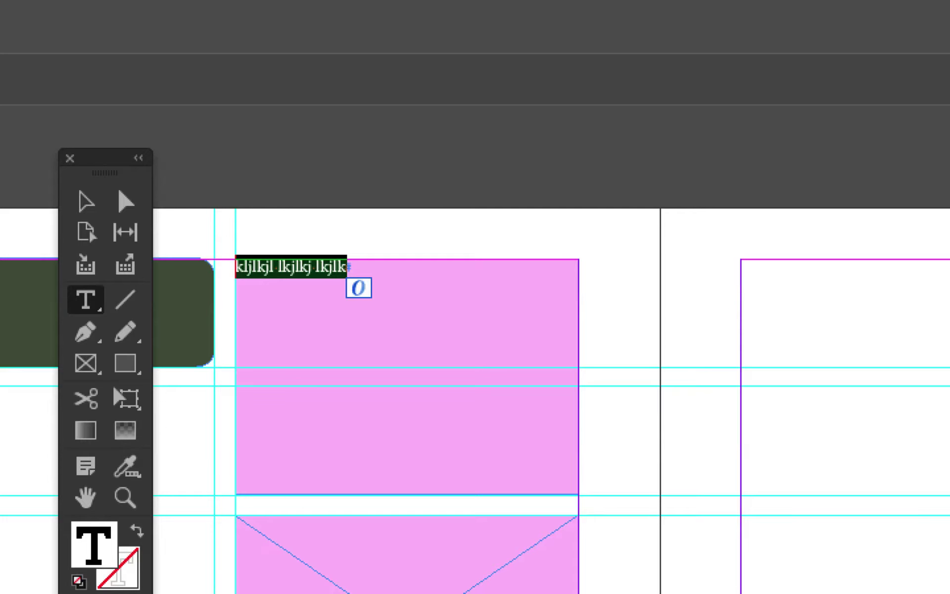
key(BackSpace)
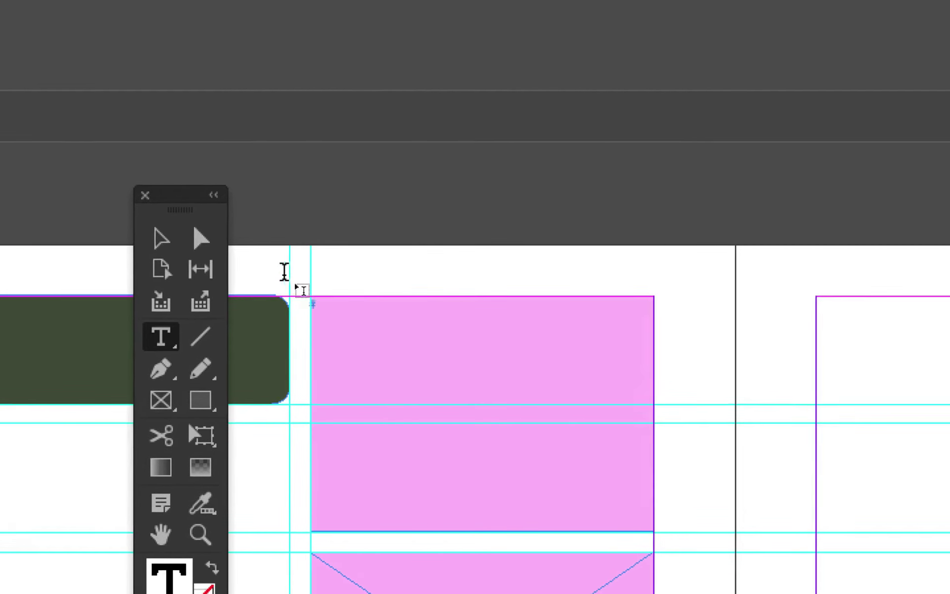
Set the content type of the uppermost pink frame on page 22 to Graphic
click(161, 239)
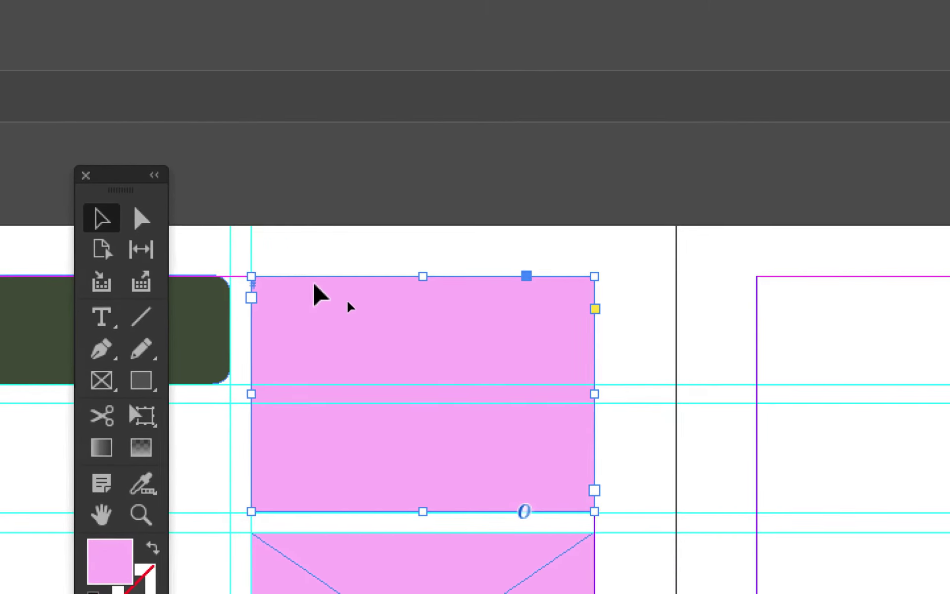
click(305, 259)
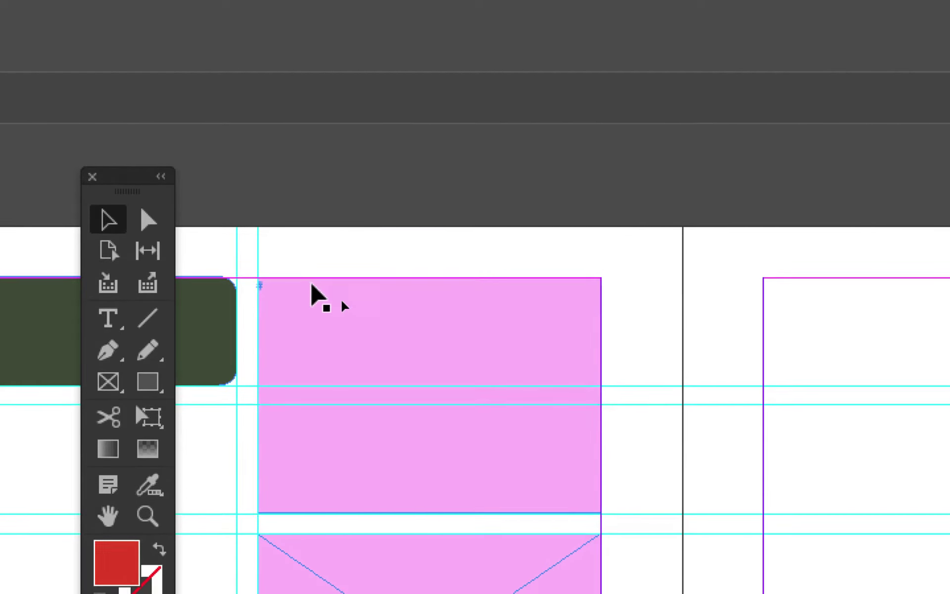
click(312, 286)
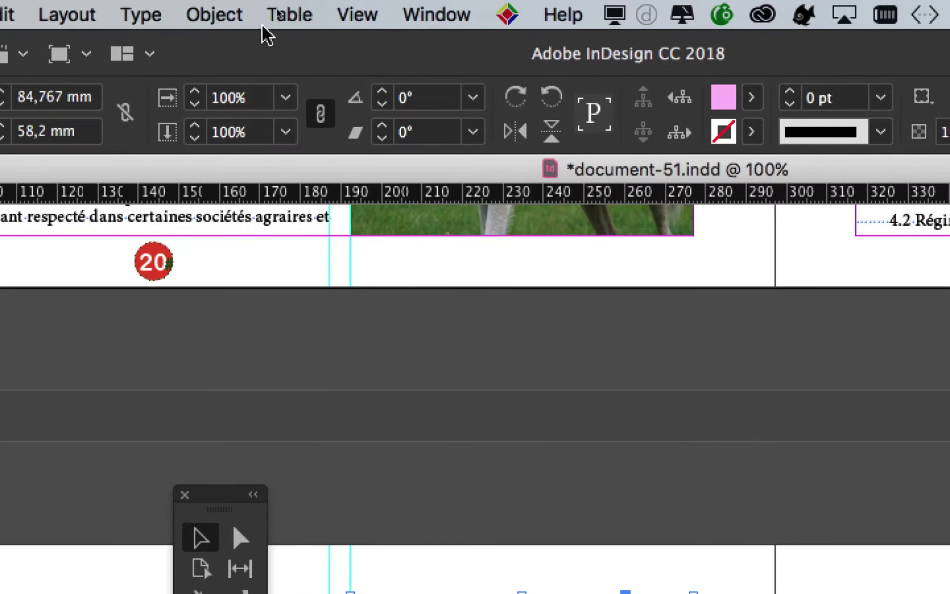
click(240, 15)
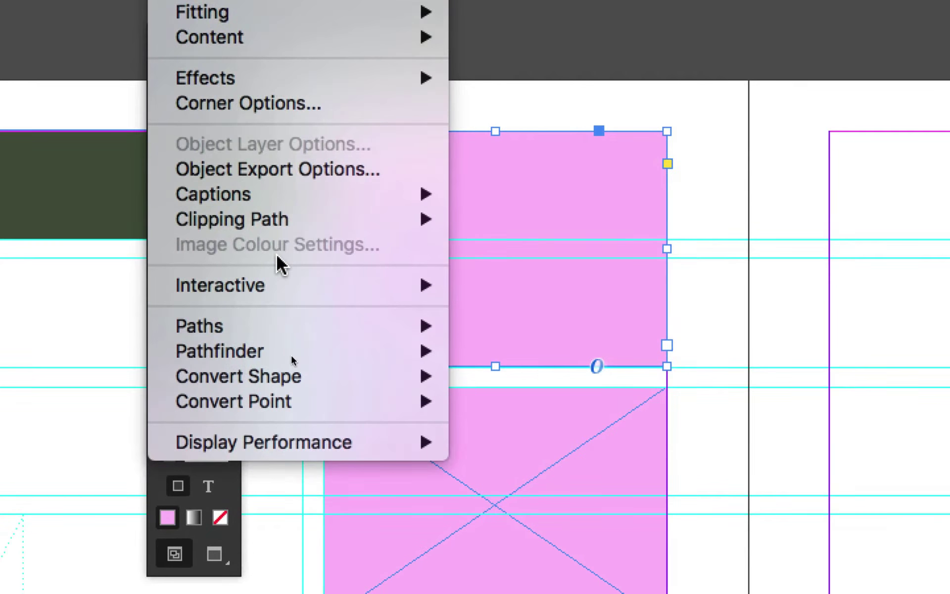
mouse_move(293, 461)
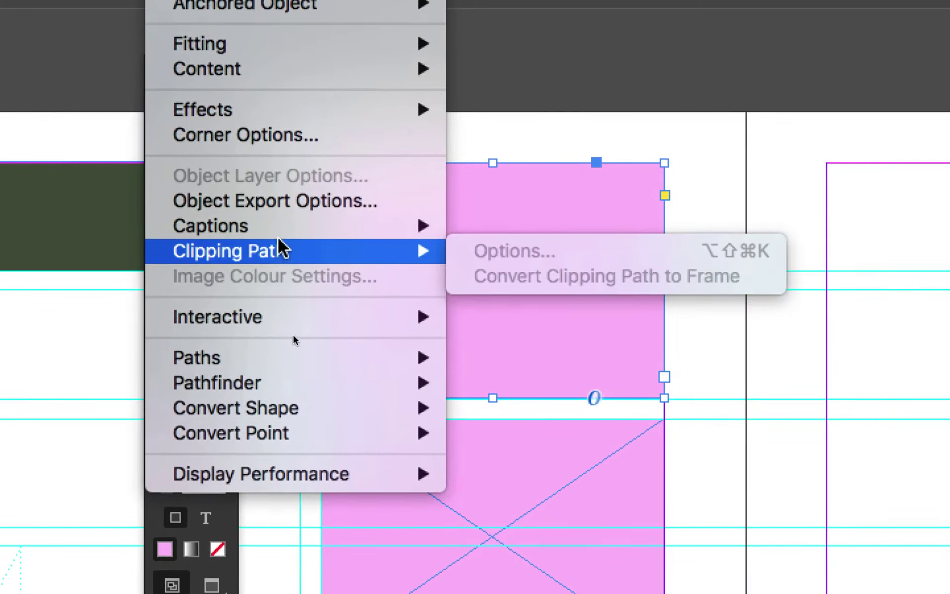
mouse_move(249, 75)
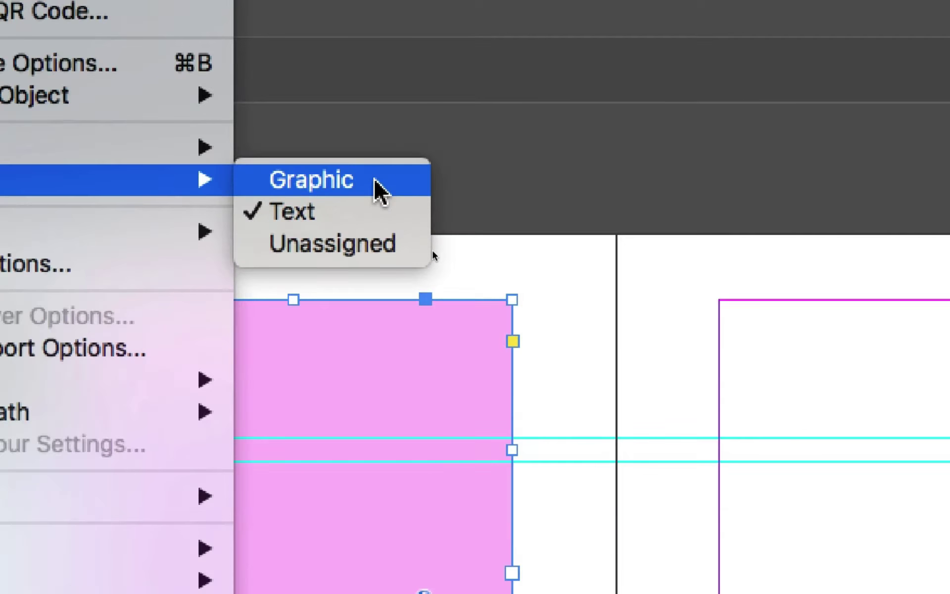
click(376, 182)
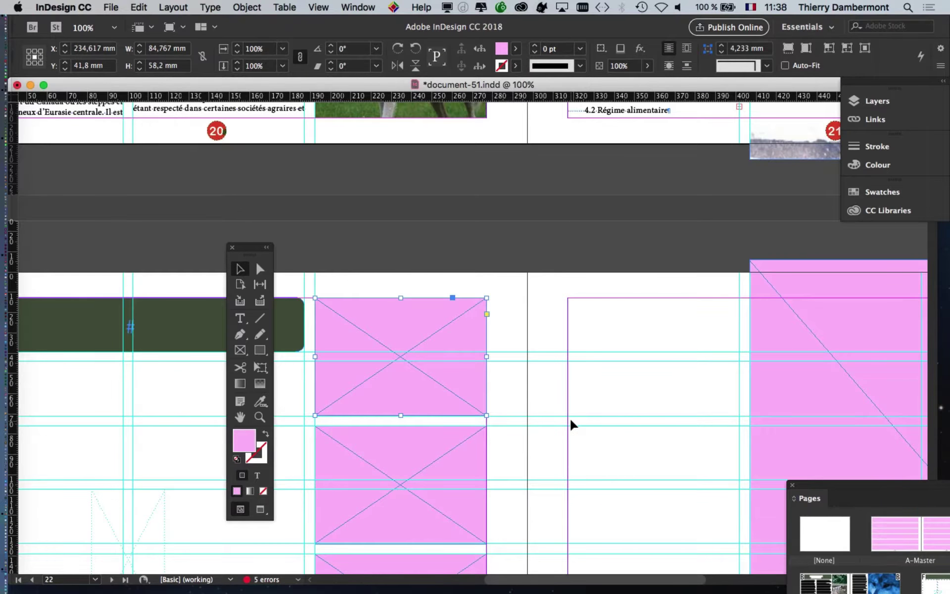
Select the pink picture frames in the page 22 column one after another to inspect them
key(super+minus)
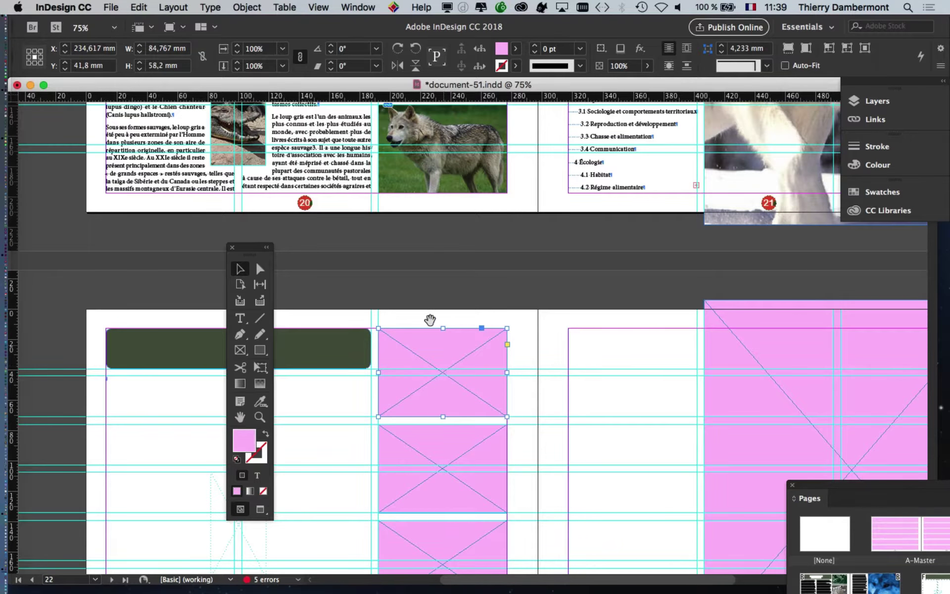
drag(431, 320, 344, 204)
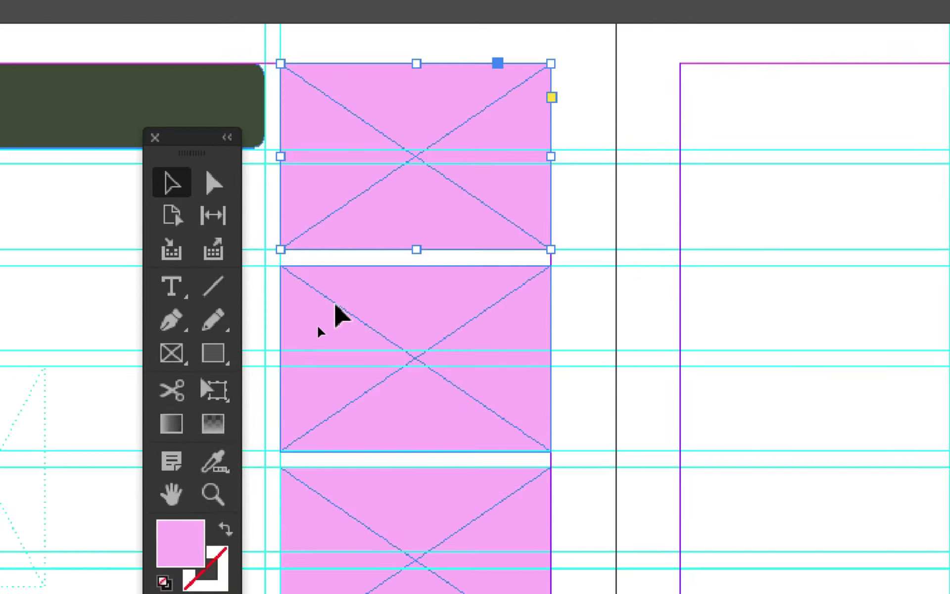
click(346, 465)
click(349, 371)
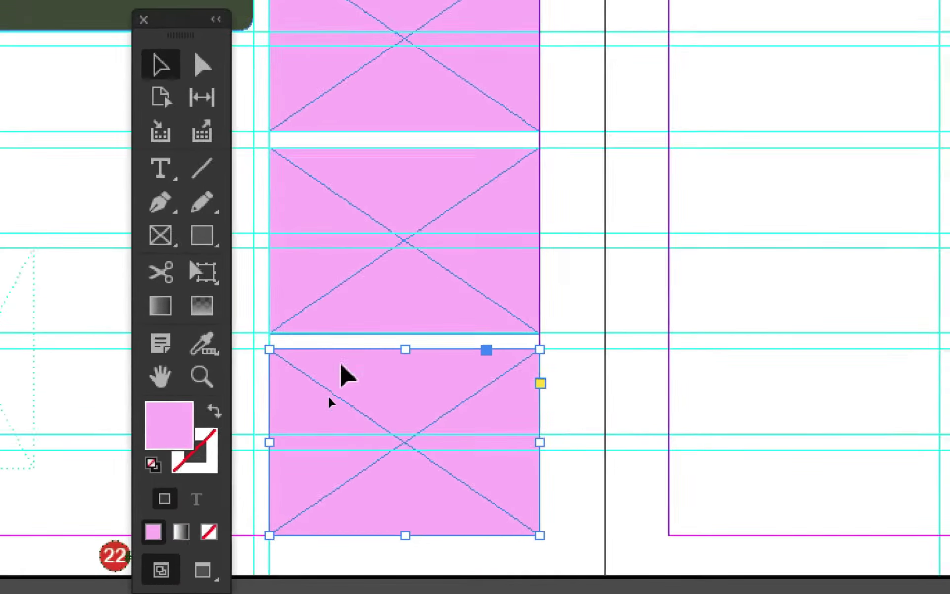
click(377, 111)
click(379, 196)
Duplicate the uppermost pink picture frame of page 22 onto page 23, aligned with the upper and inner margins
click(320, 149)
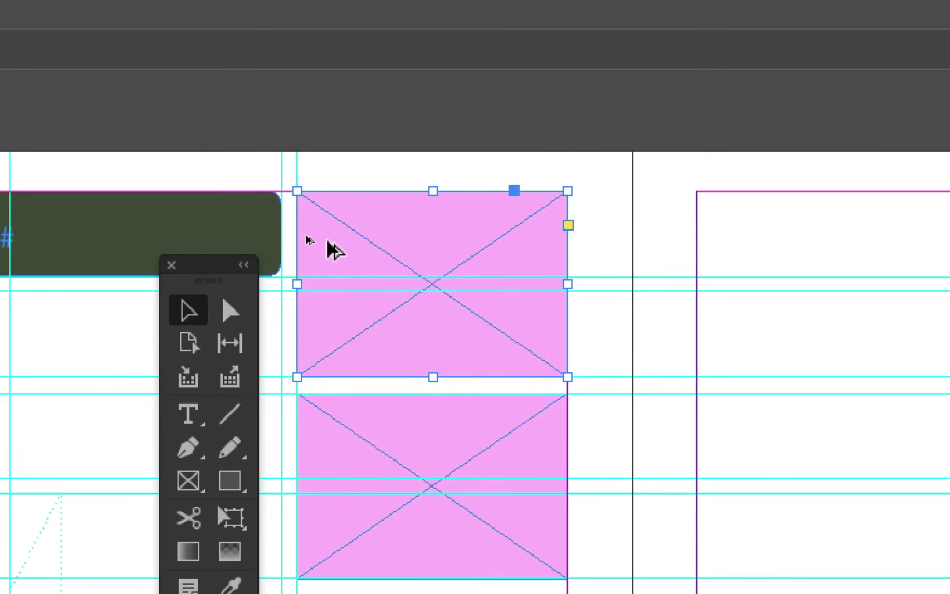
drag(328, 242, 683, 376)
drag(446, 286, 446, 286)
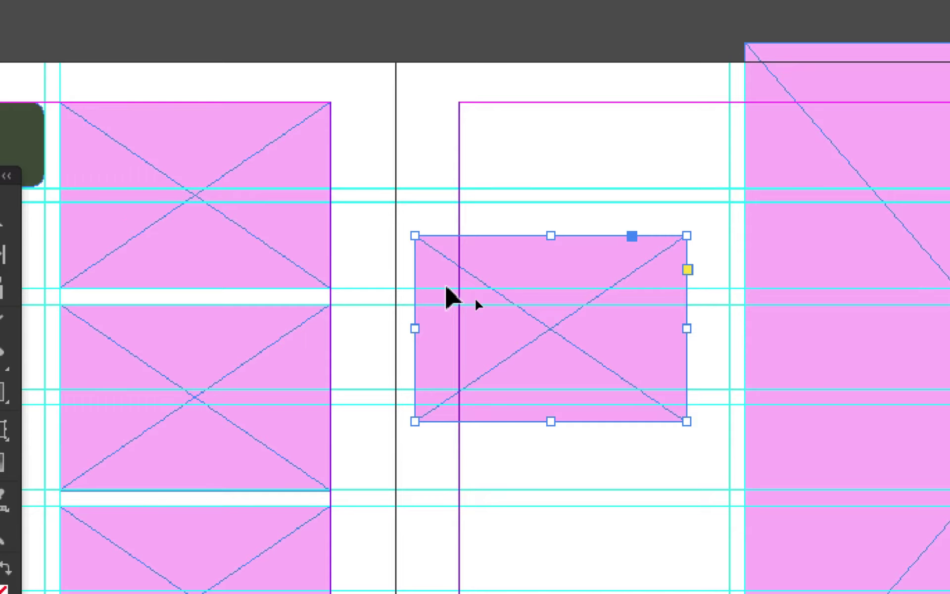
drag(500, 278, 559, 180)
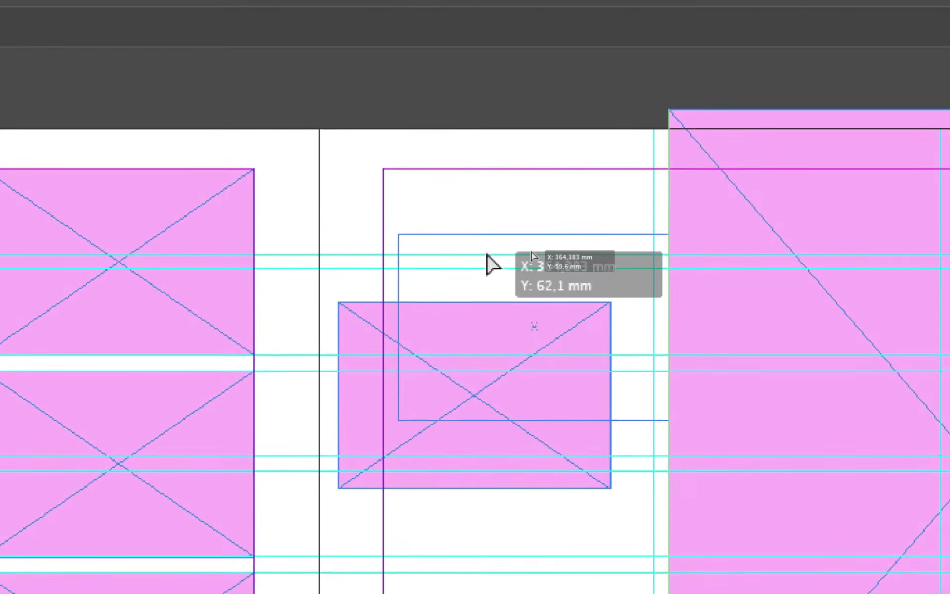
drag(490, 257, 484, 242)
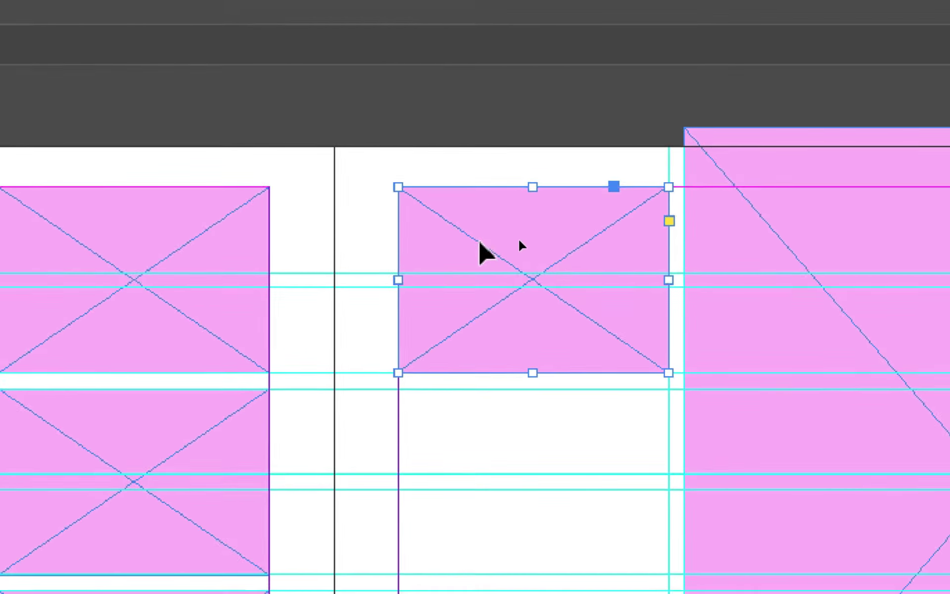
Extend the lower edge of the duplicated frame on page 23 to a lower row guide, making it 89.7 mm high
scroll(467, 231, up, 2)
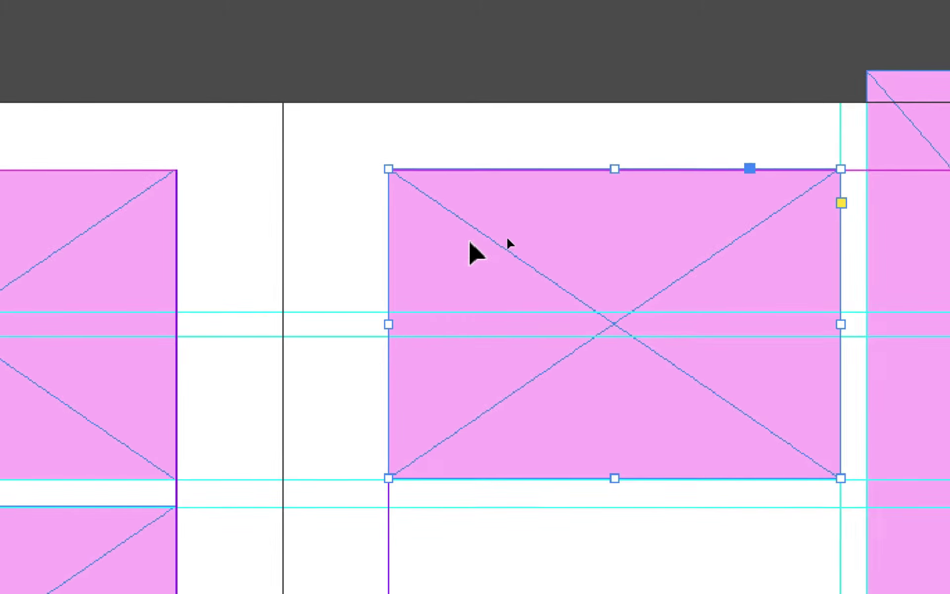
drag(472, 240, 475, 250)
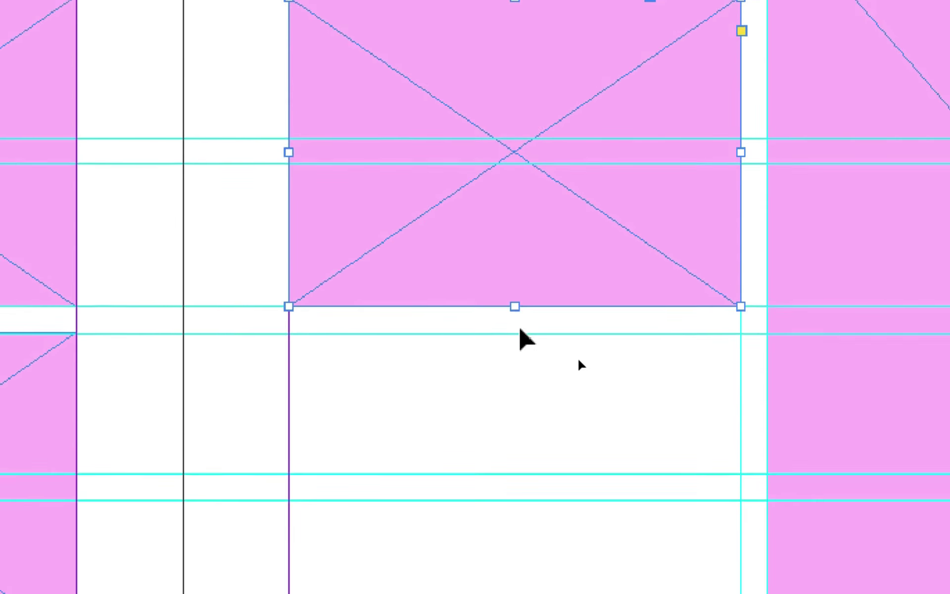
drag(520, 320, 520, 486)
drag(520, 380, 519, 382)
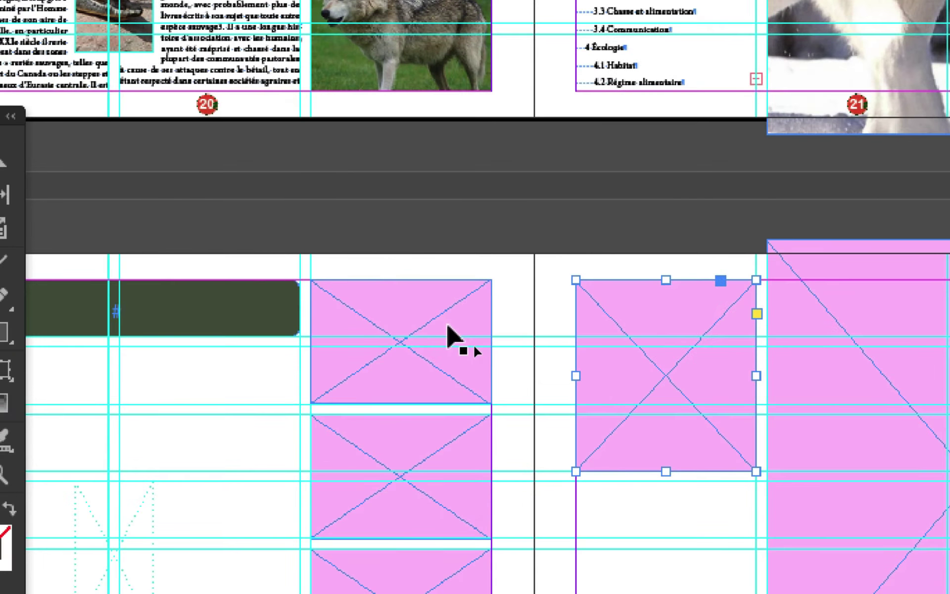
Compare the uppermost picture frame on page 22 with the taller frame on page 23 by selecting them alternately
click(448, 328)
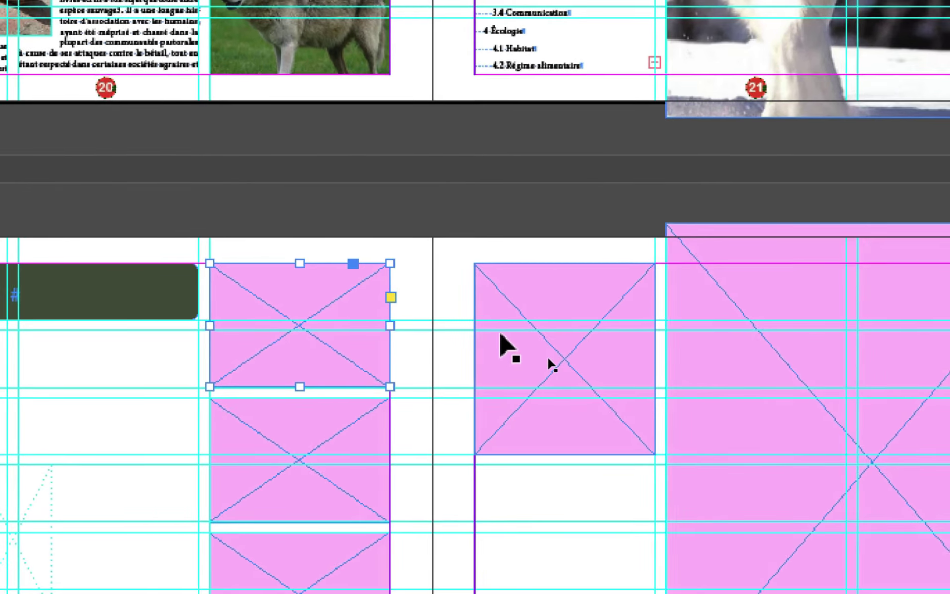
click(501, 334)
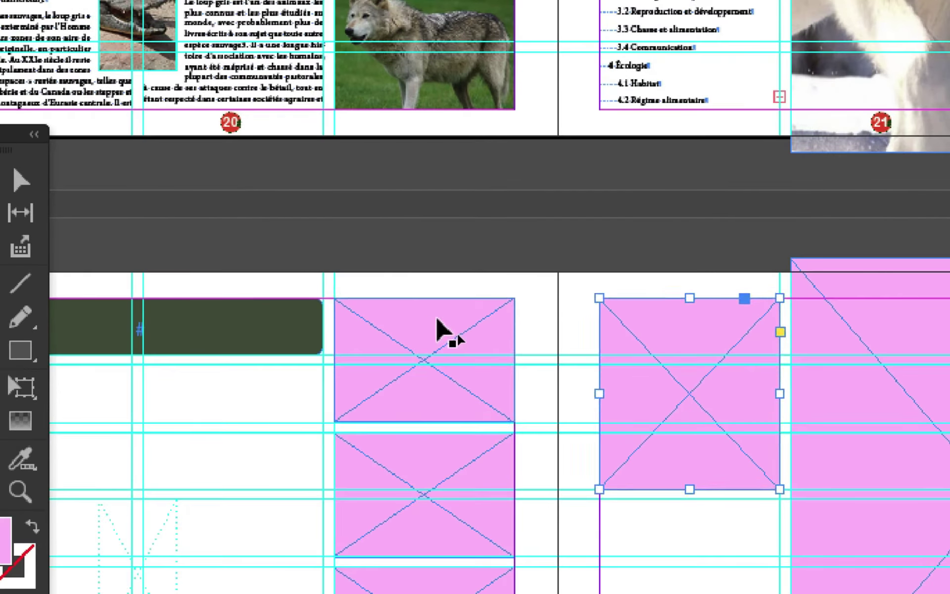
click(383, 314)
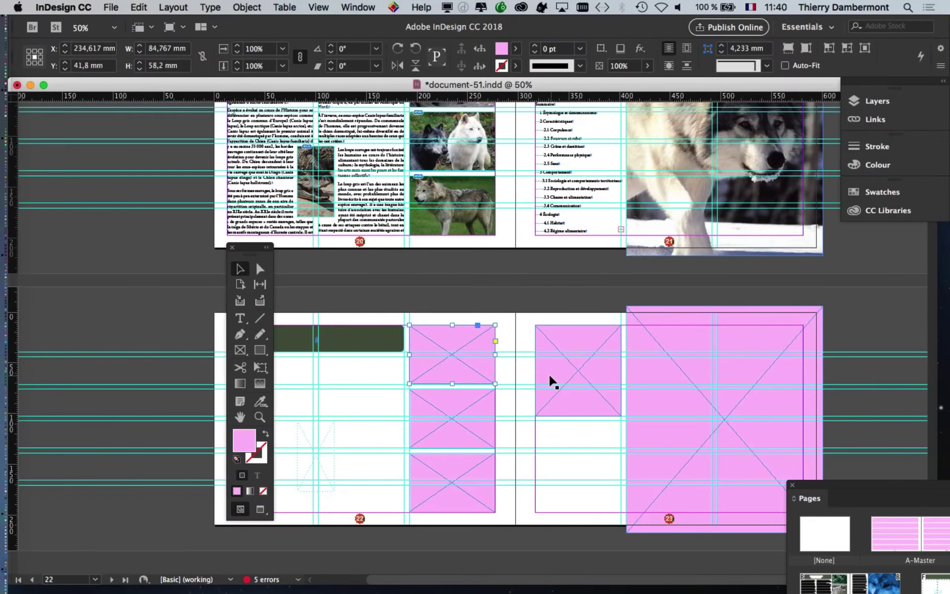
scroll(354, 220, right, 5)
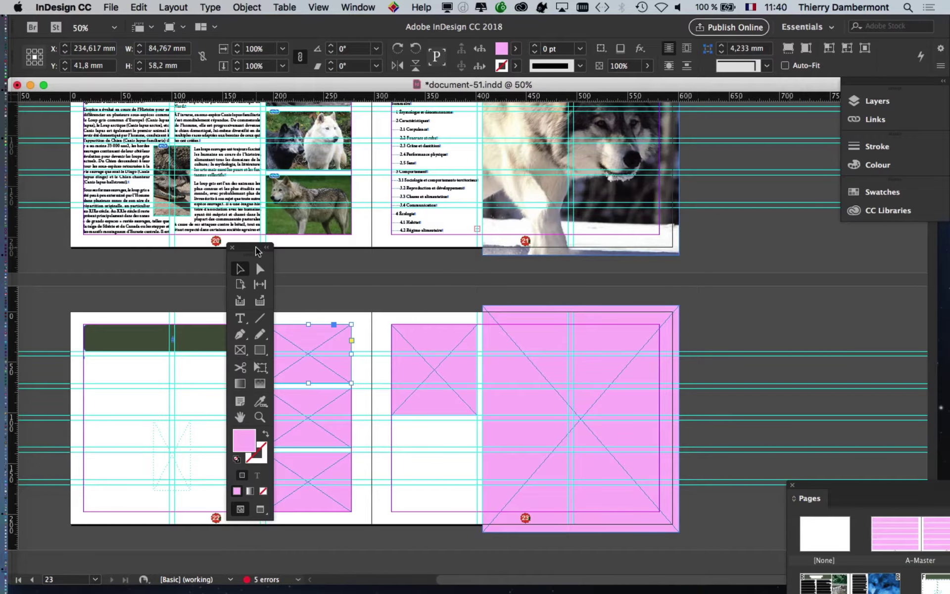
drag(257, 250, 158, 241)
key(super+1)
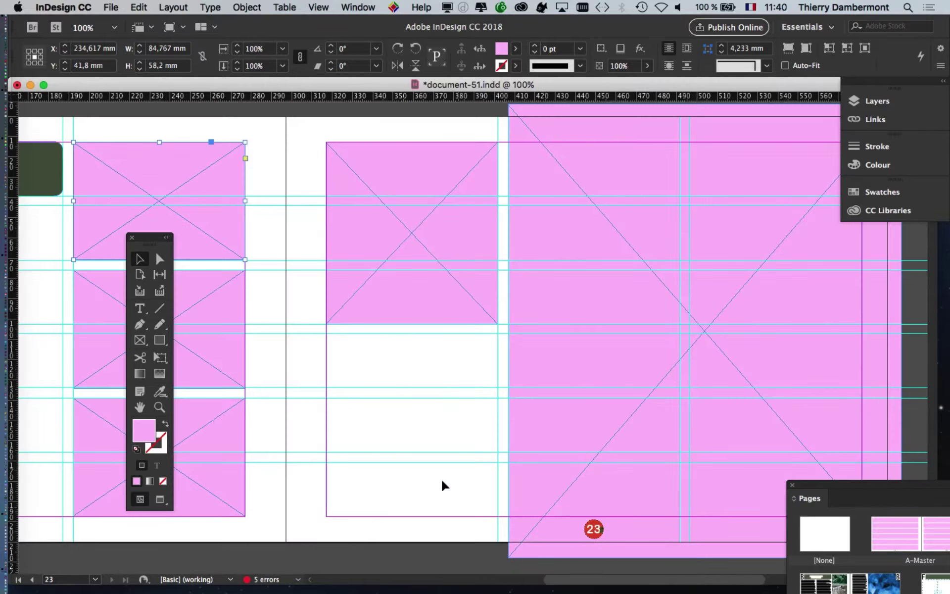
click(367, 246)
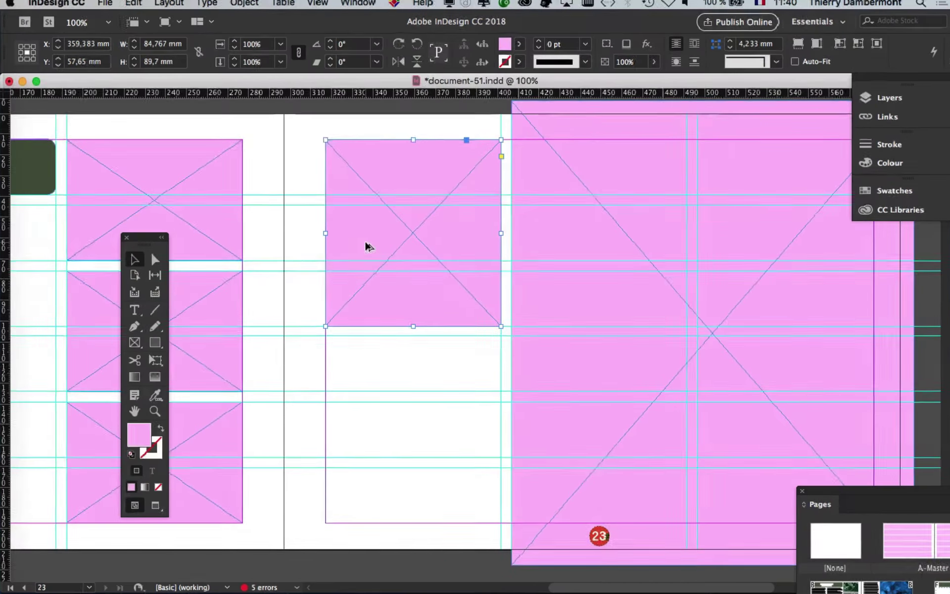
Place Mexican_Wolf_065.PSD from the Links folder of document-50 Folder into the 89.7 mm high frame on page 23
click(119, 4)
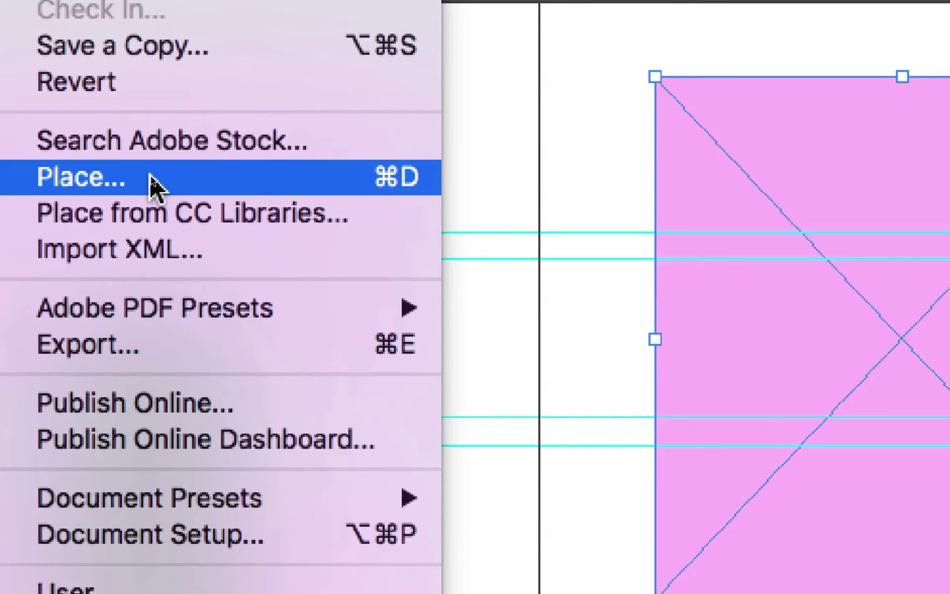
click(150, 176)
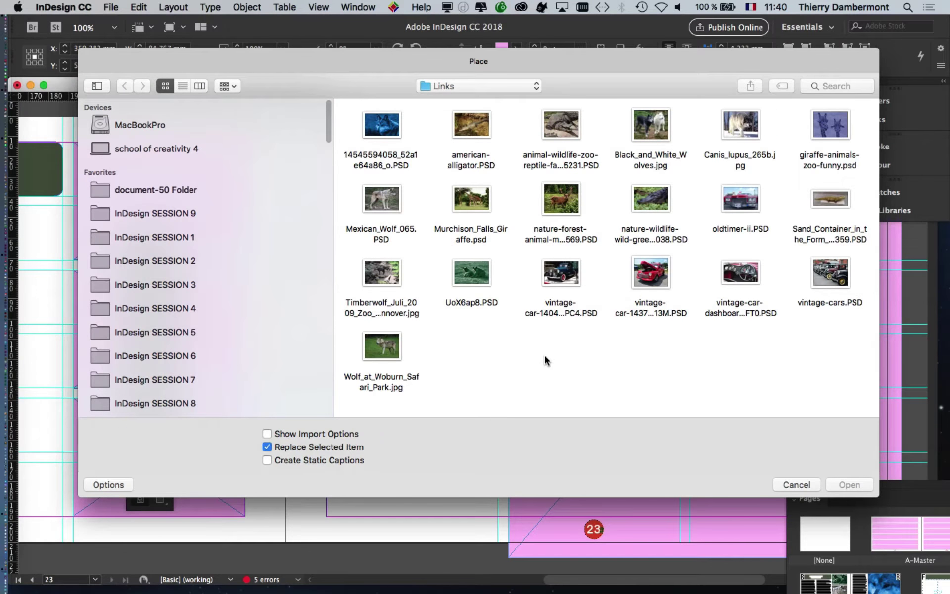
click(171, 189)
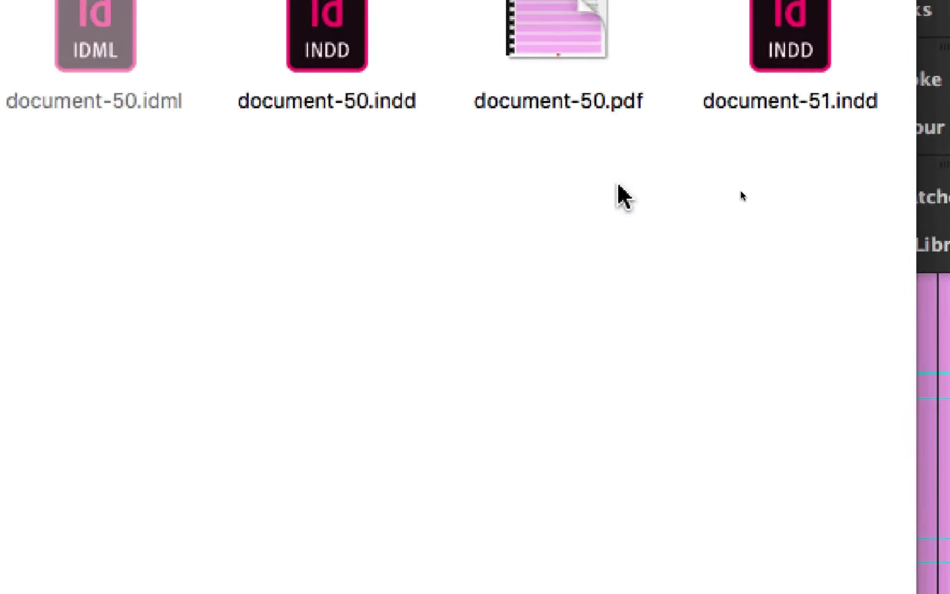
click(227, 181)
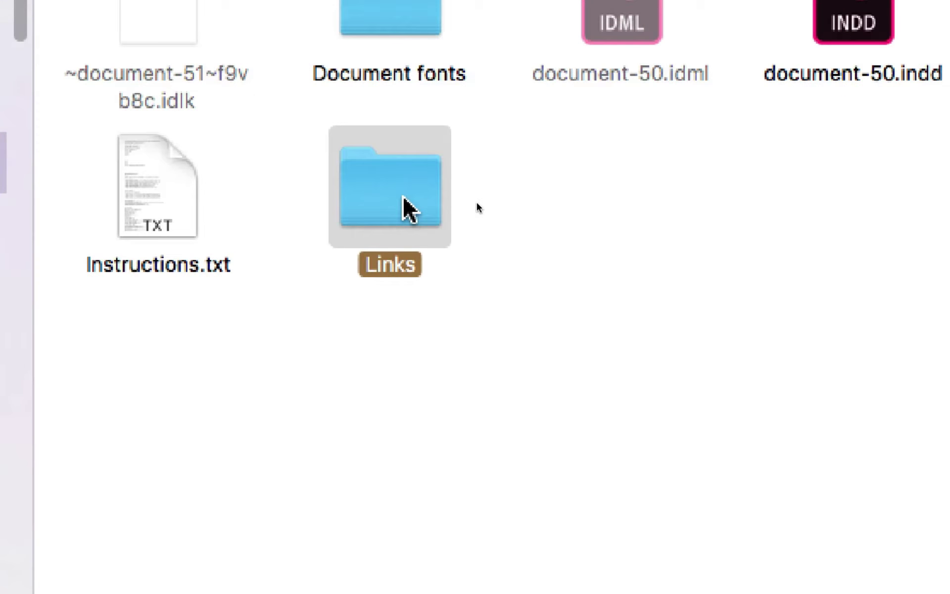
double_click(403, 198)
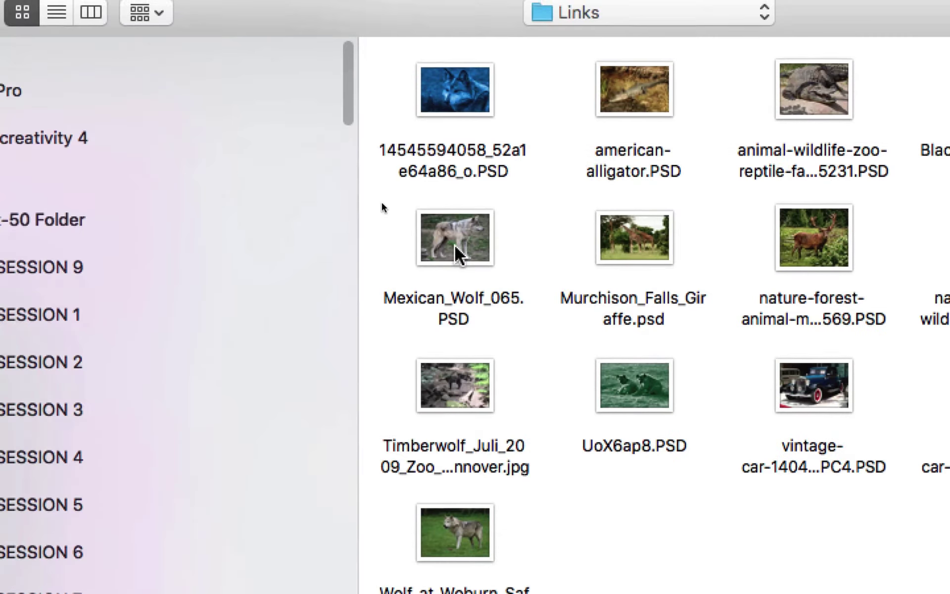
click(283, 174)
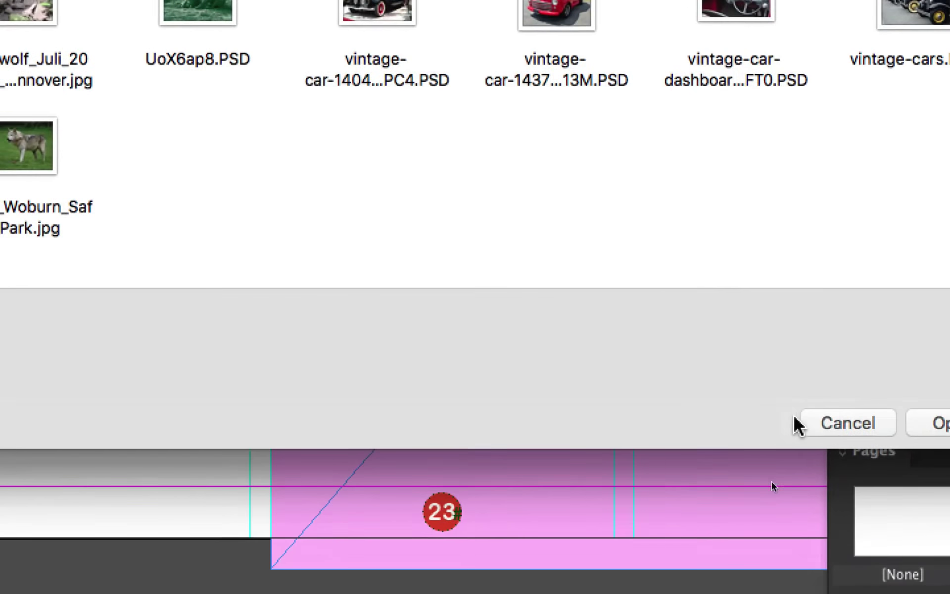
click(940, 423)
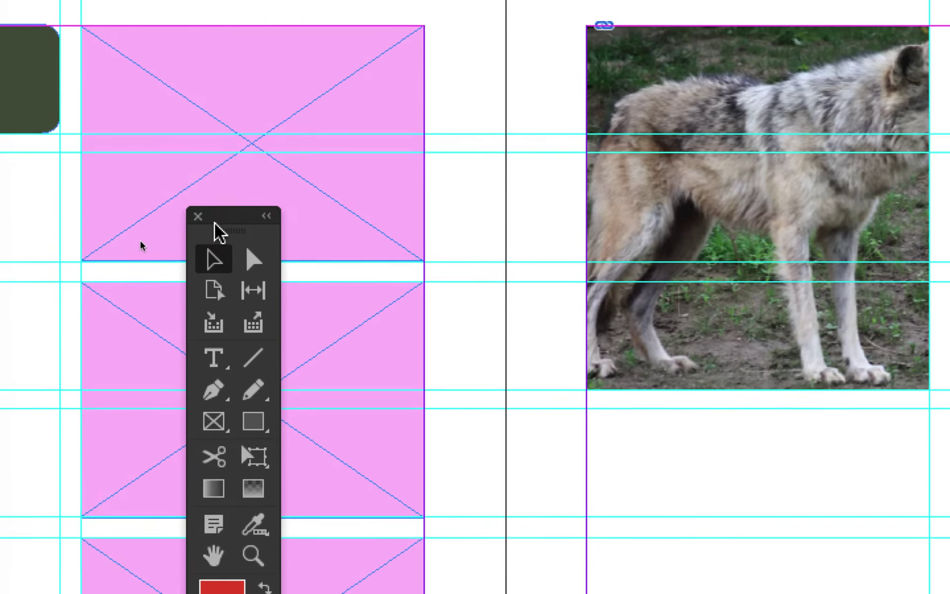
drag(213, 223, 280, 170)
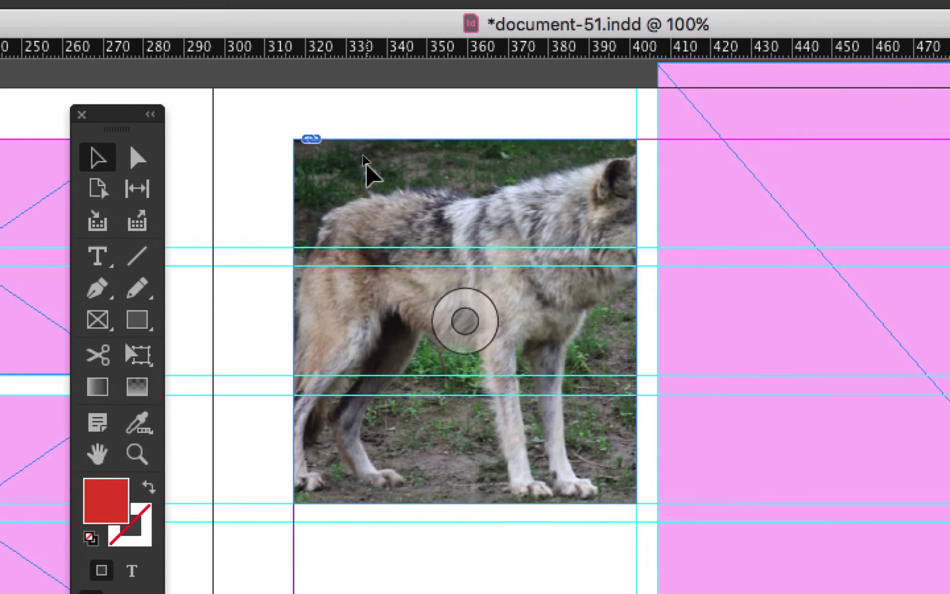
Try moving the wolf picture together with its frame to other positions on page 23, and undo the moves
click(364, 158)
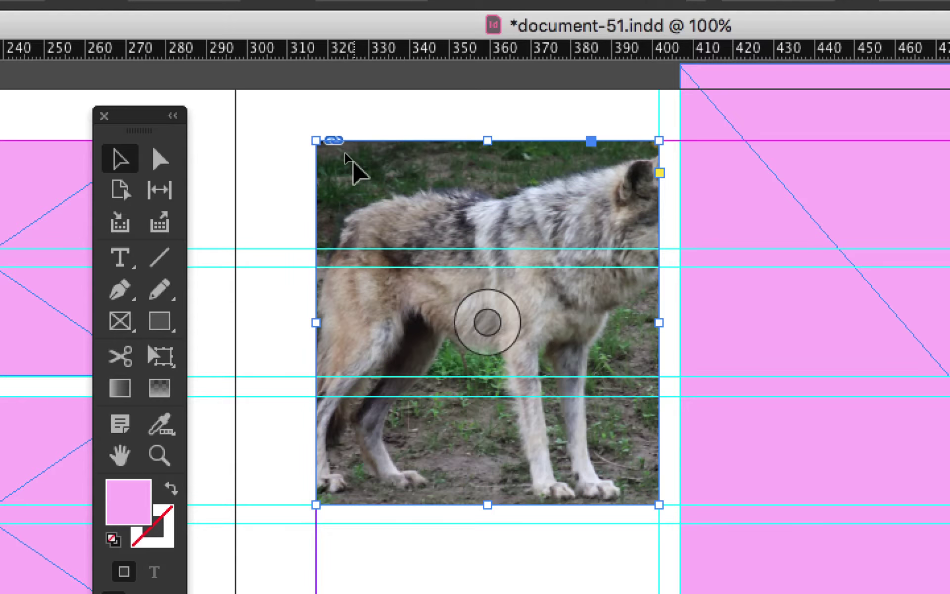
drag(352, 164, 826, 297)
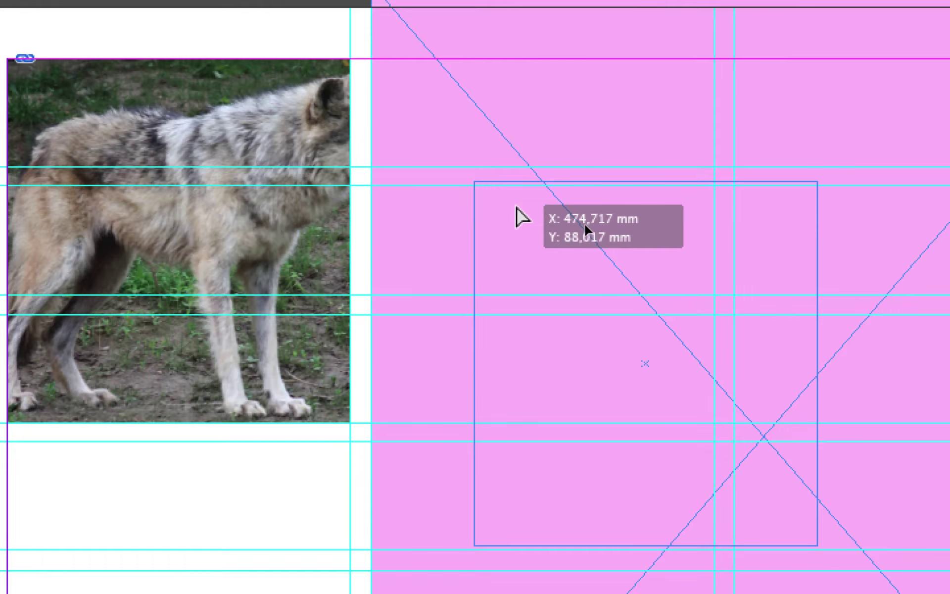
drag(516, 208, 111, 123)
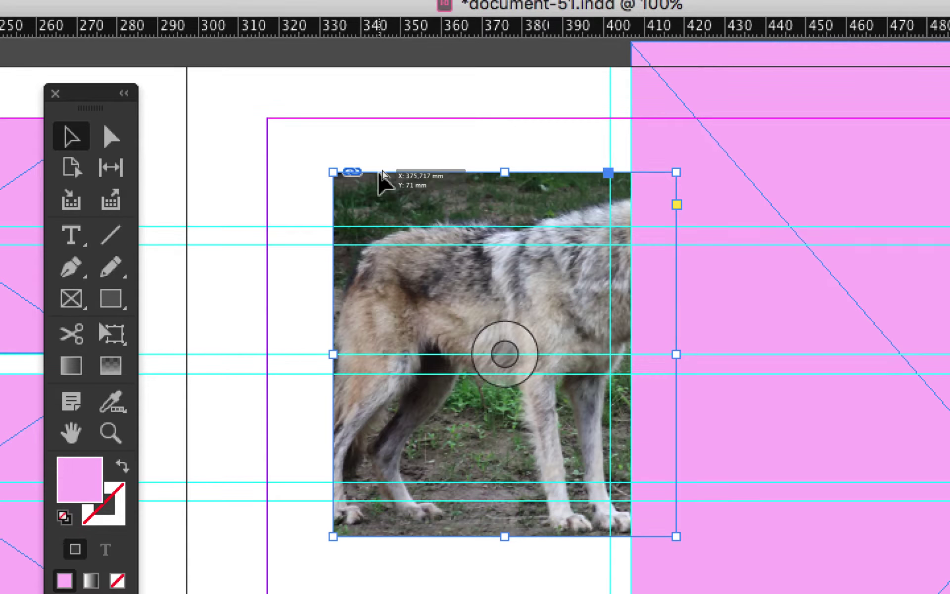
drag(382, 171, 227, 254)
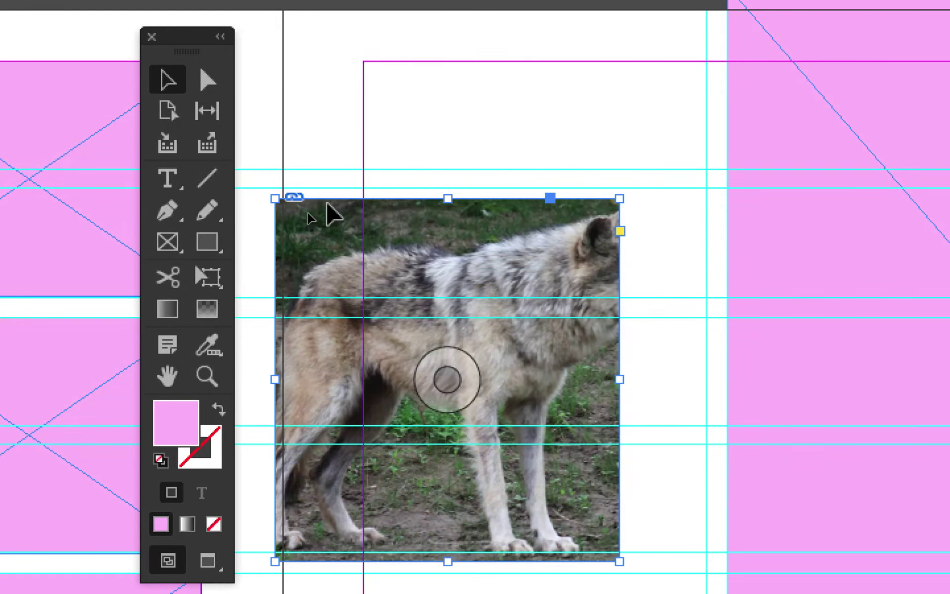
key(super+z)
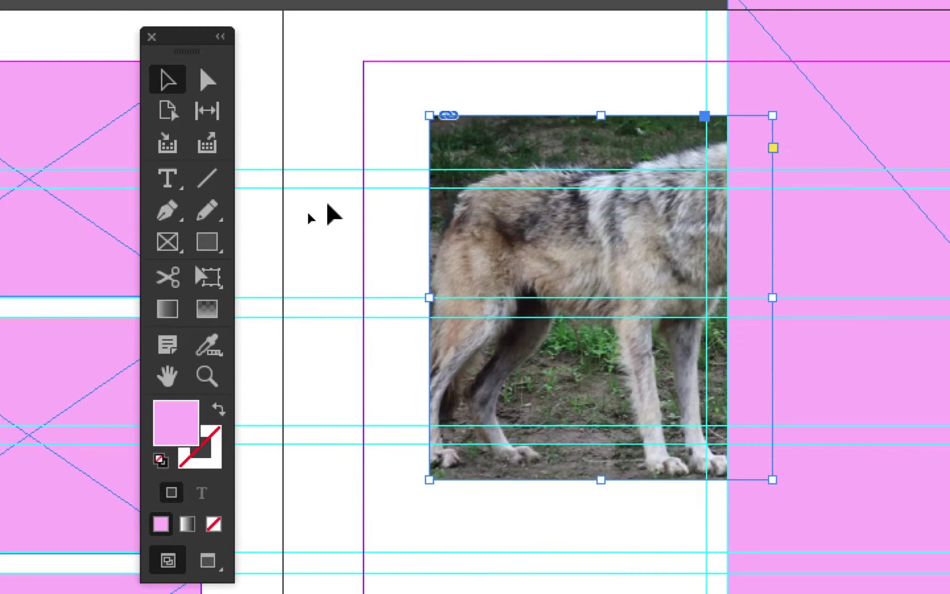
key(super+z)
key(super+z)
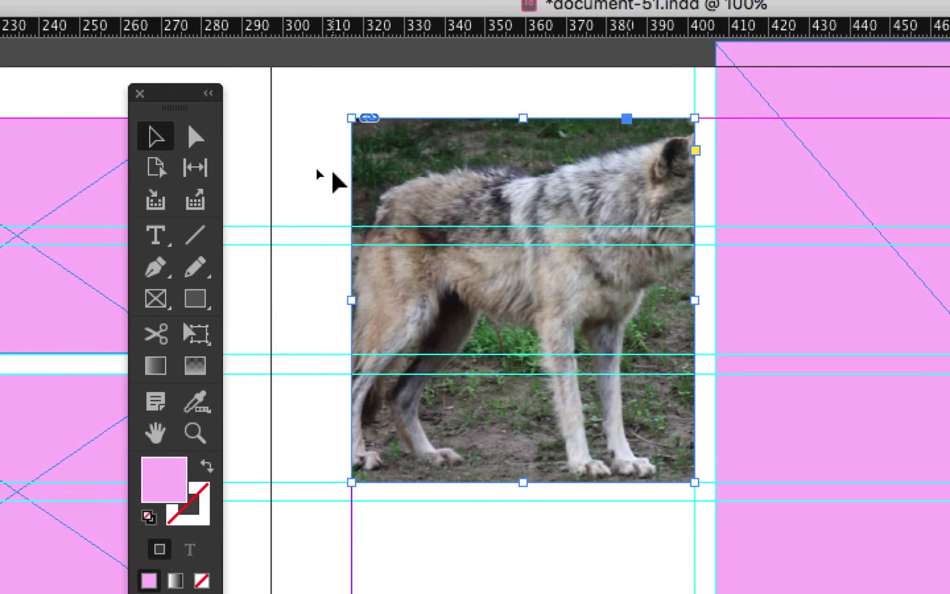
Select the wolf image inside its frame and reposition only the image so that the animal's whole head shows within the frame
click(340, 113)
click(376, 176)
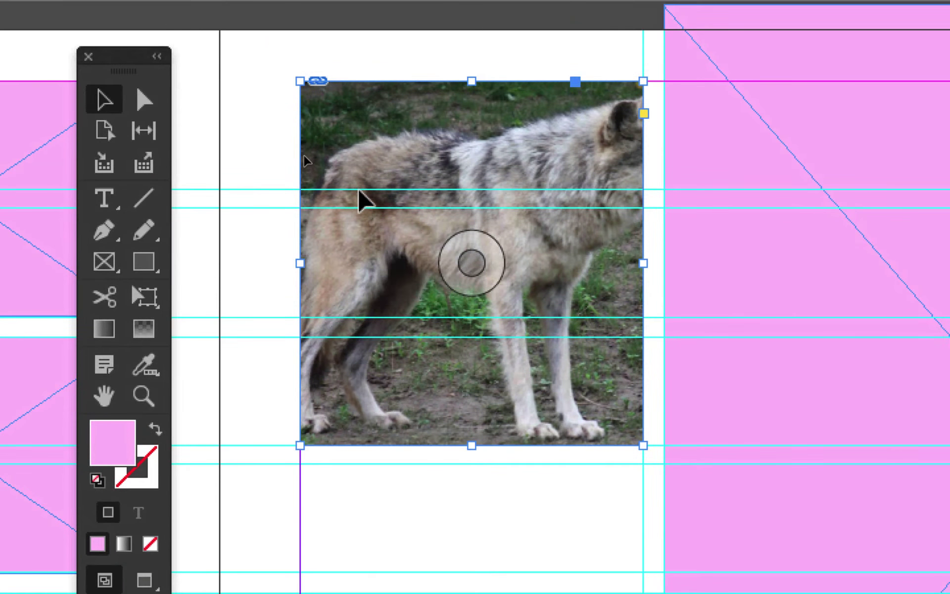
click(255, 108)
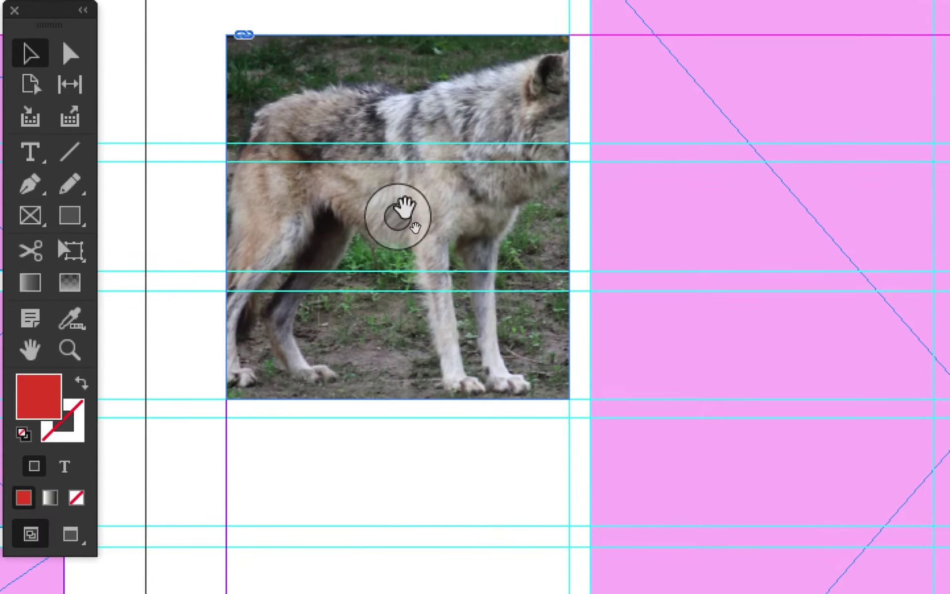
click(645, 328)
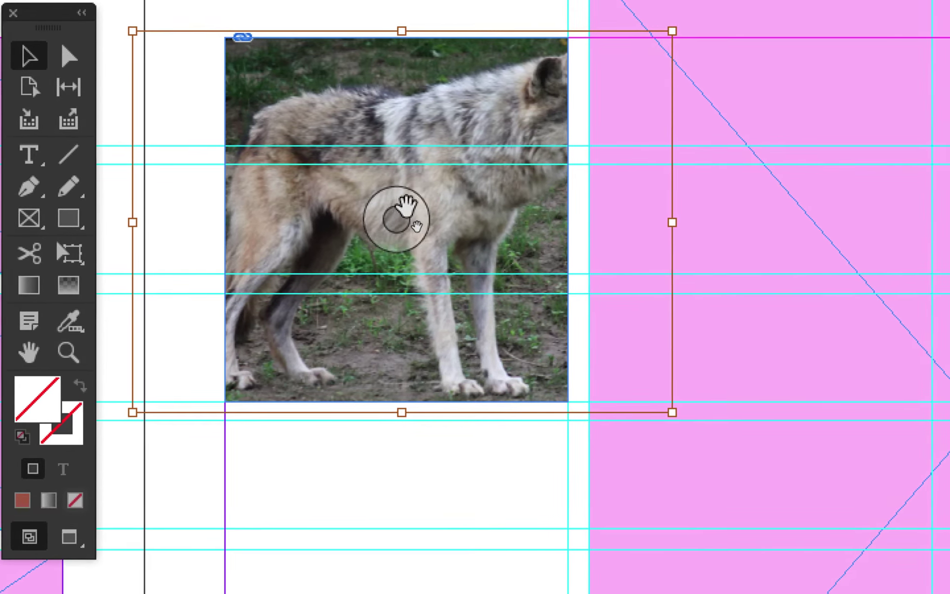
drag(405, 208, 437, 208)
drag(347, 209, 296, 208)
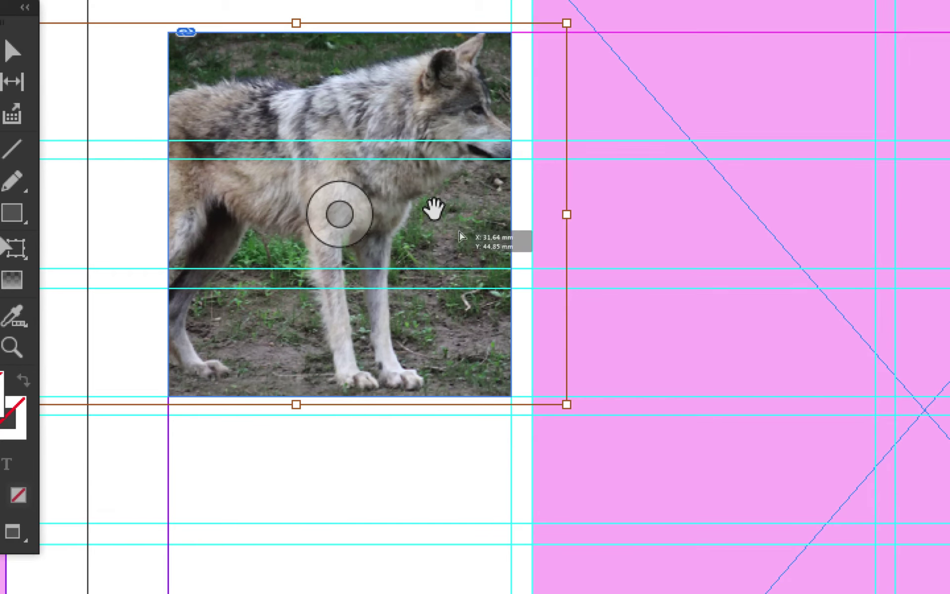
drag(434, 208, 282, 253)
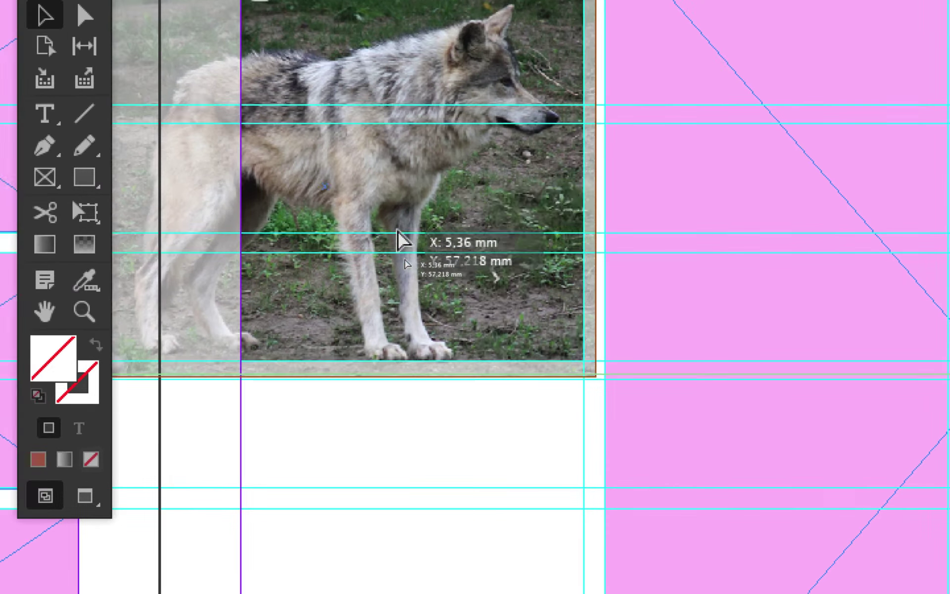
drag(403, 241, 365, 197)
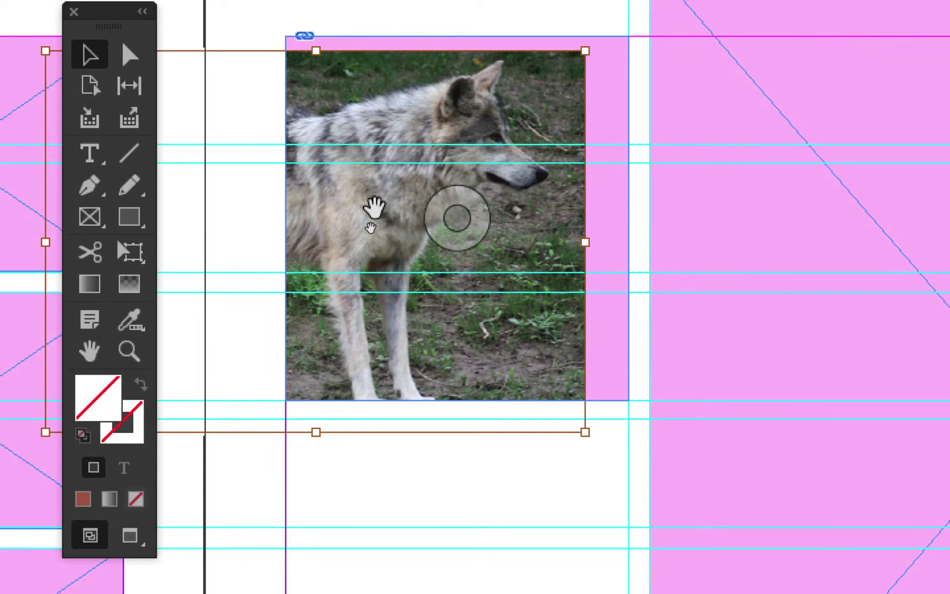
drag(375, 207, 398, 206)
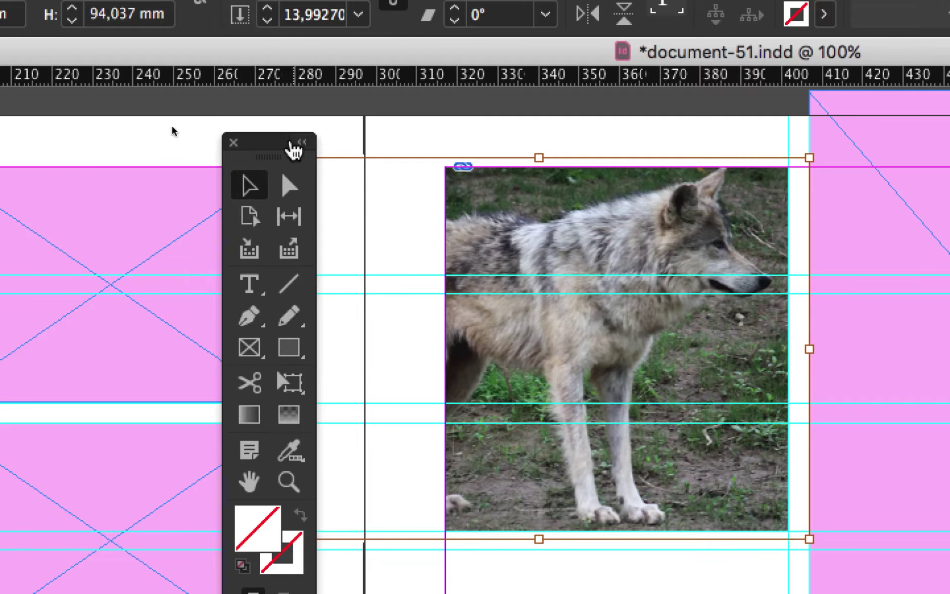
Scale the wolf image proportionally from its centre, smaller and larger, ending about 201 mm wide and 142 mm high without resizing its frame
drag(259, 122, 217, 136)
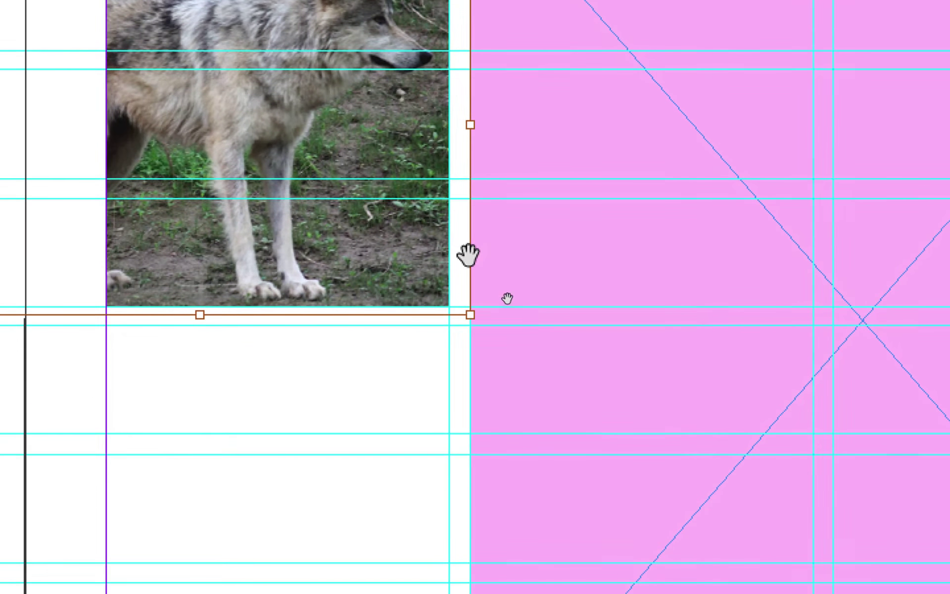
drag(469, 277, 490, 290)
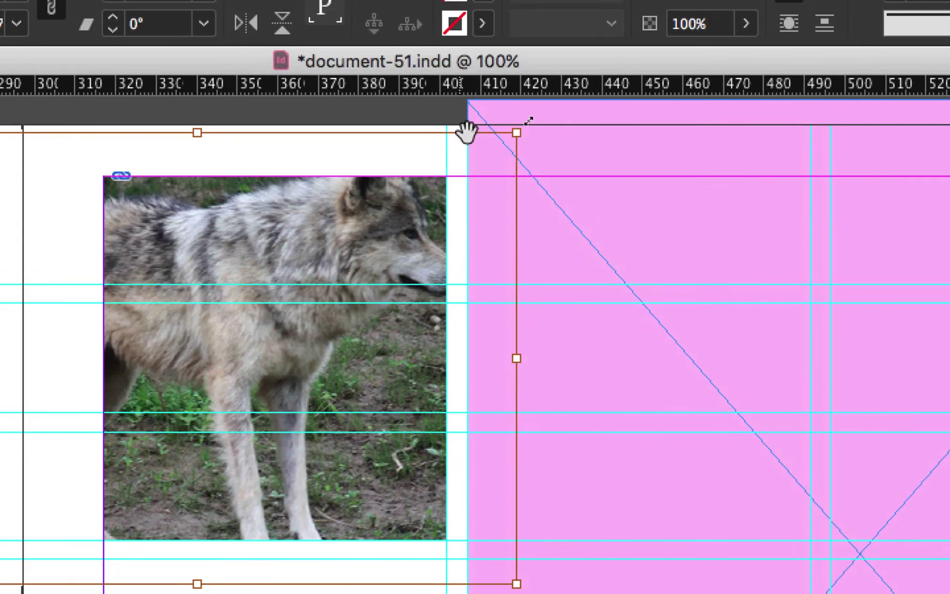
drag(516, 132, 379, 231)
drag(439, 167, 419, 180)
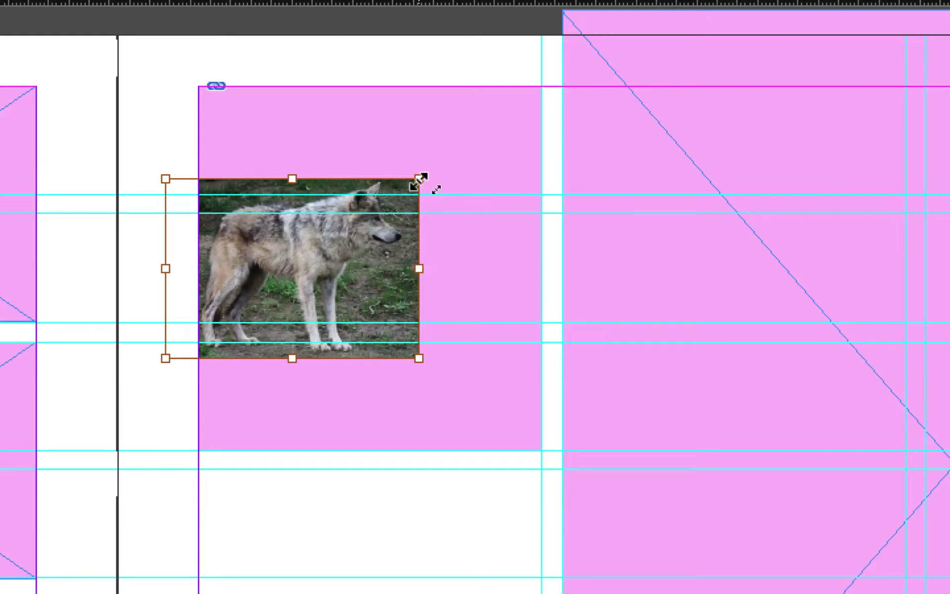
drag(418, 179, 602, 88)
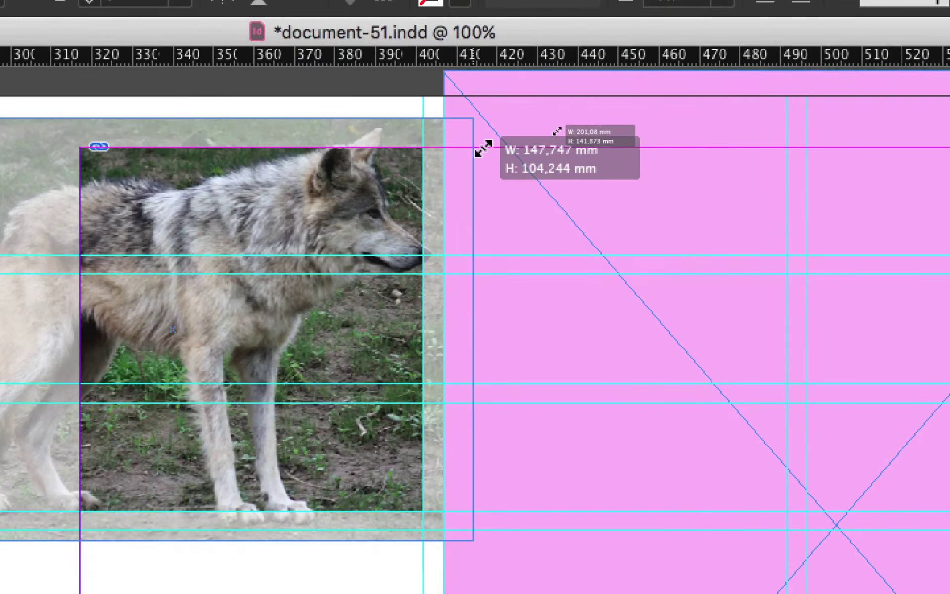
drag(484, 148, 580, 106)
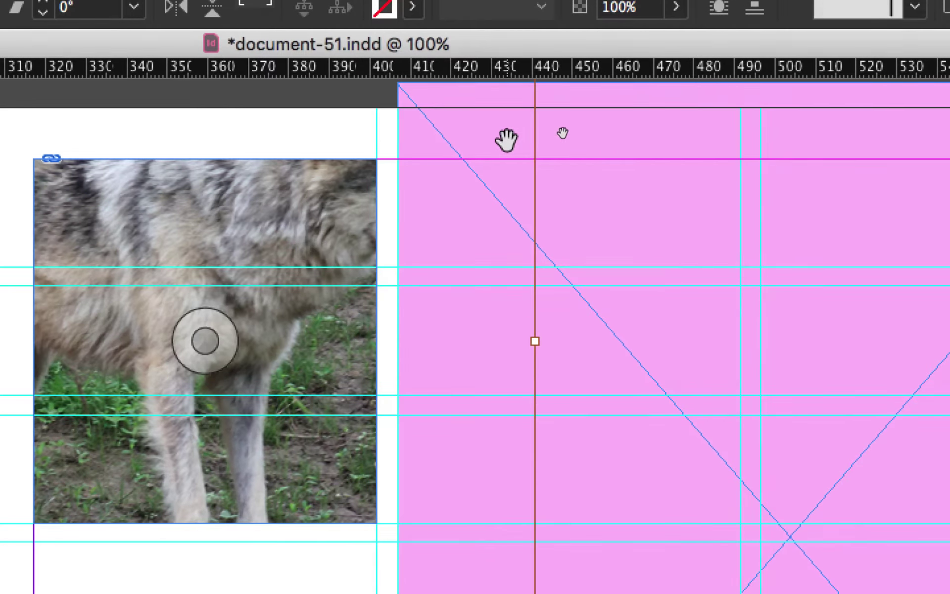
key(super+minus)
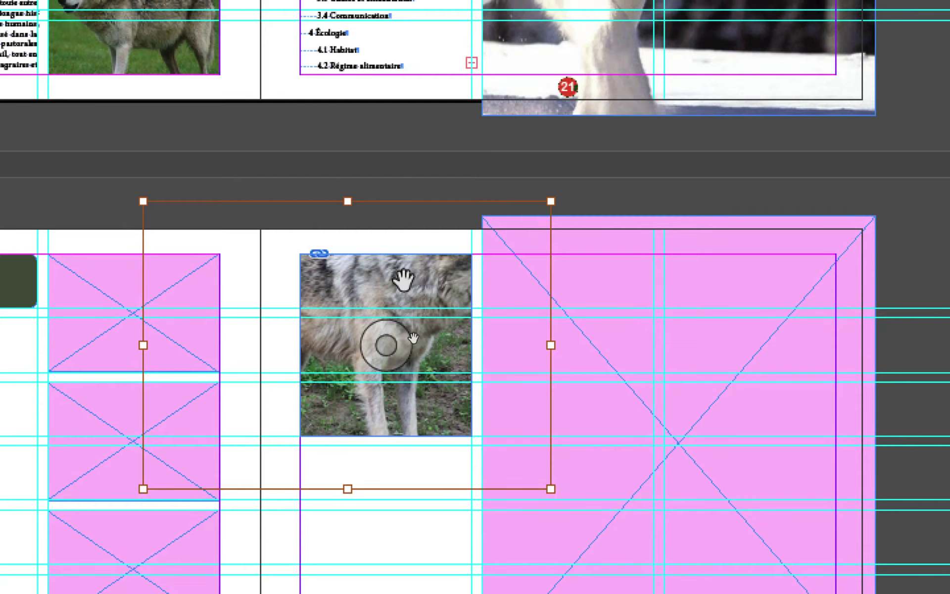
Reposition the wolf photo inside its frame to show the head, and move the frame down to page 23's bottom margin in the first column
drag(414, 340, 377, 372)
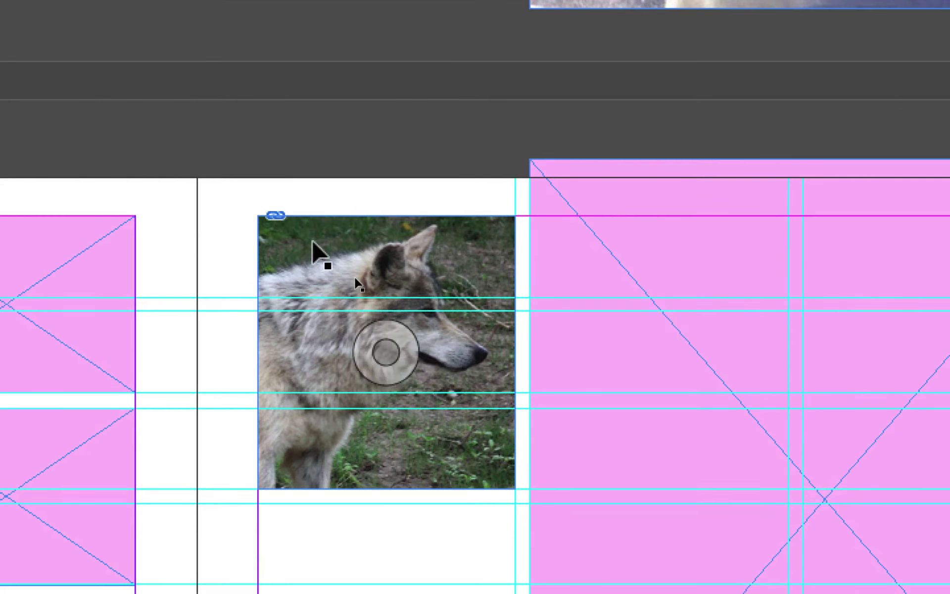
click(312, 315)
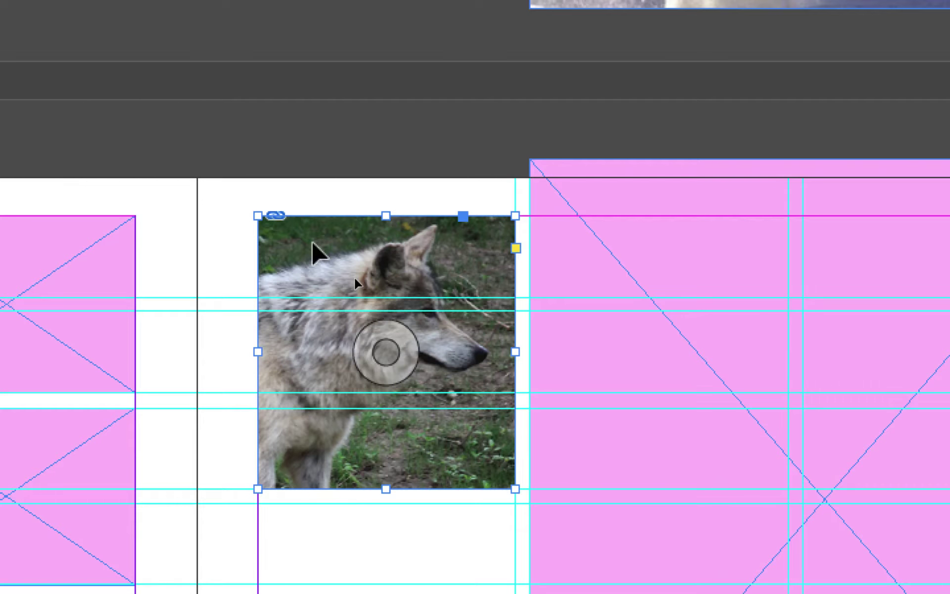
drag(314, 252, 327, 360)
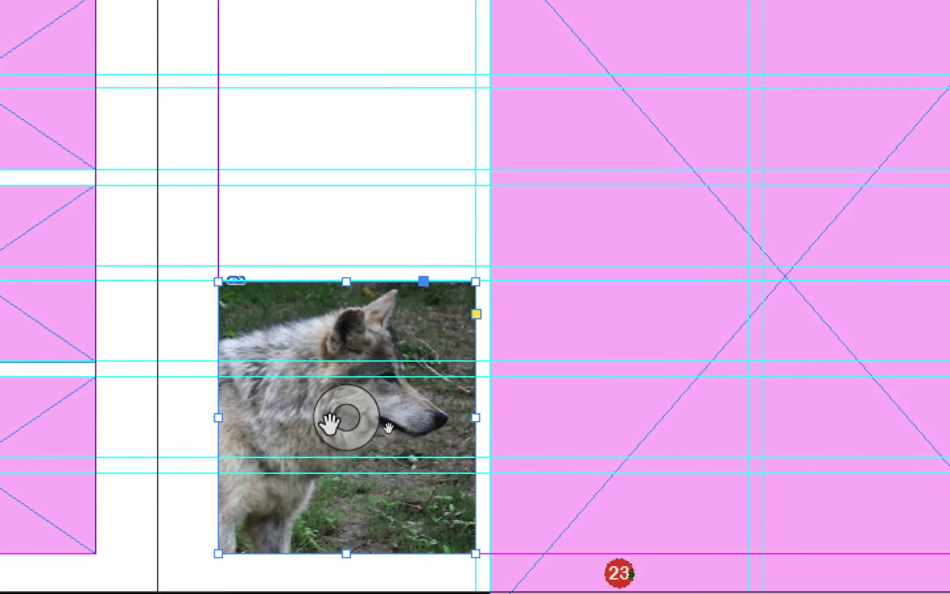
Scale the wolf image down inside its frame on page 23, leaving the frame size unchanged
click(372, 433)
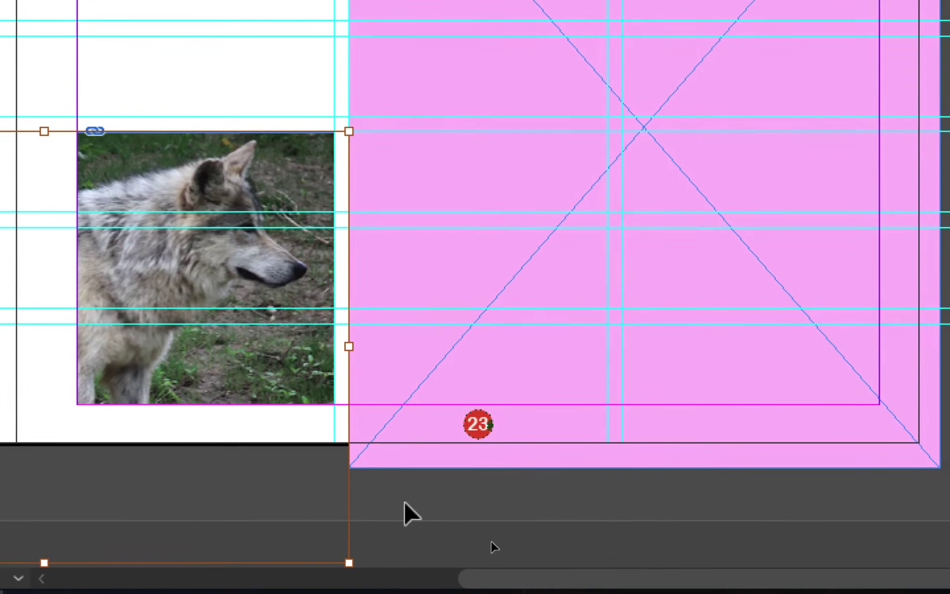
click(403, 500)
click(312, 386)
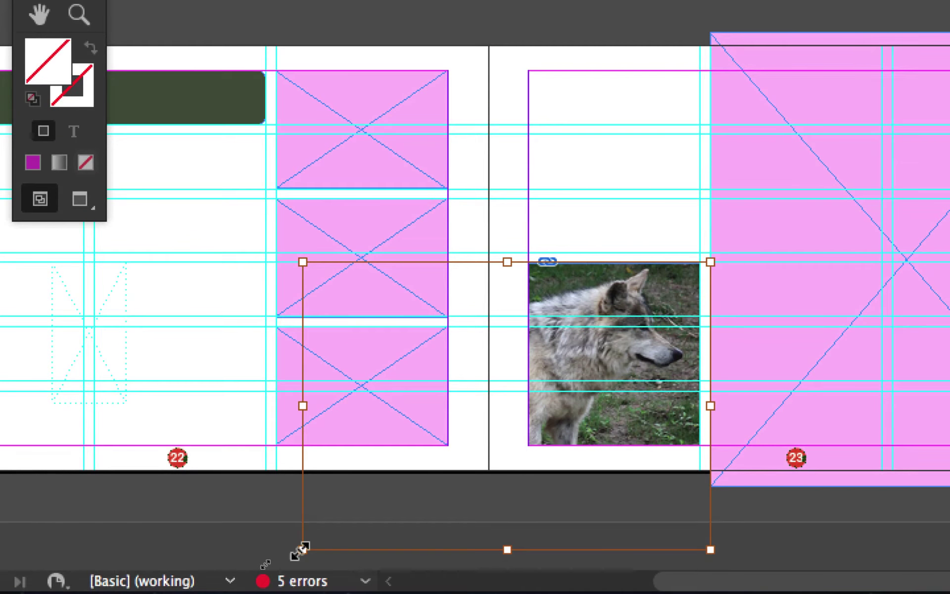
drag(303, 549, 421, 497)
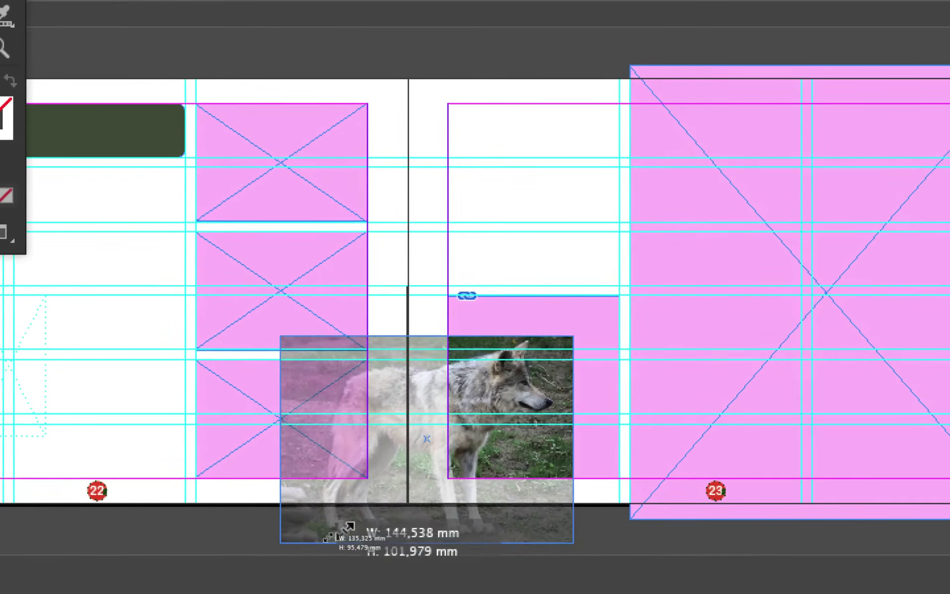
drag(349, 525, 344, 527)
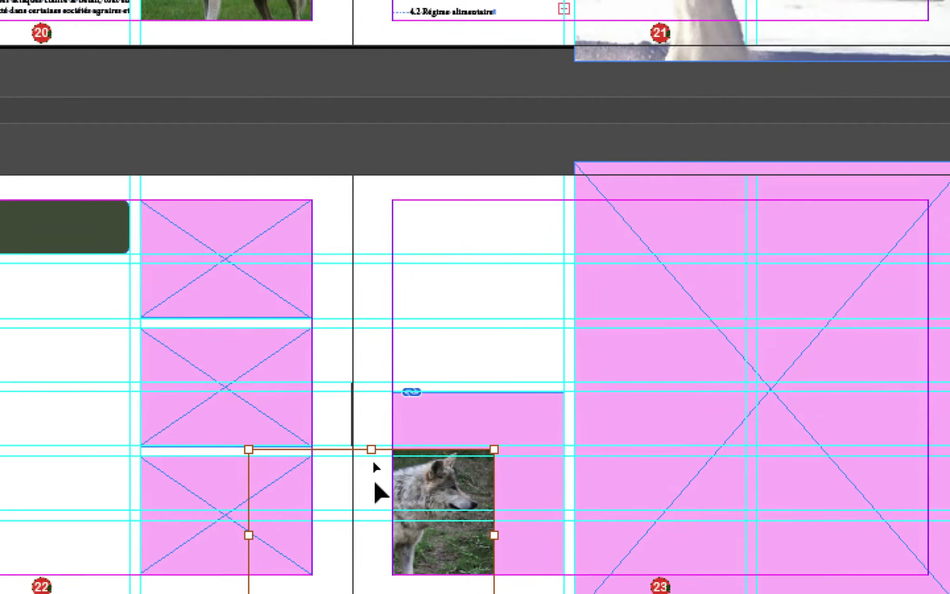
Enlarge the wolf image inside its frame on page 23 and reposition it so the head and snout fill the frame
click(394, 479)
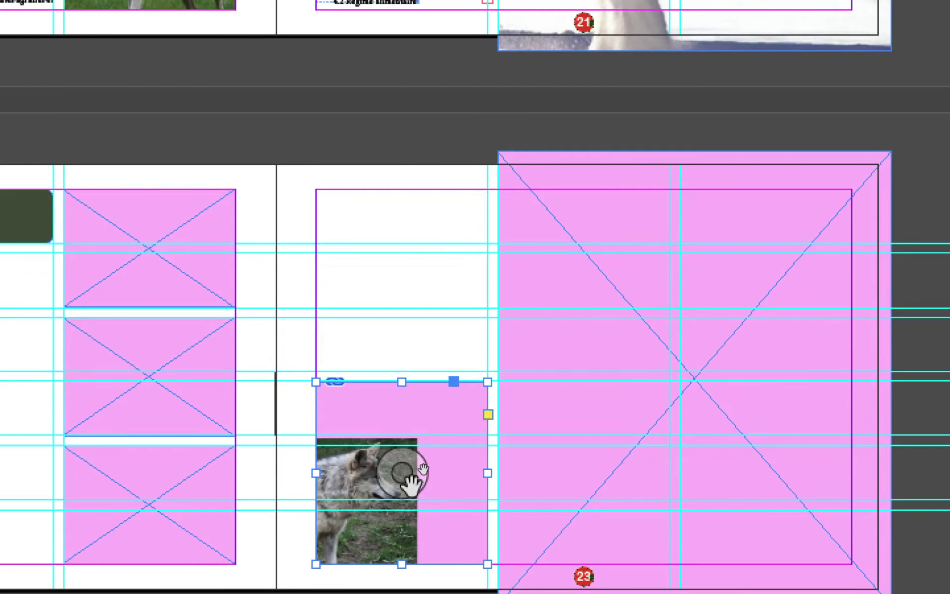
double_click(394, 476)
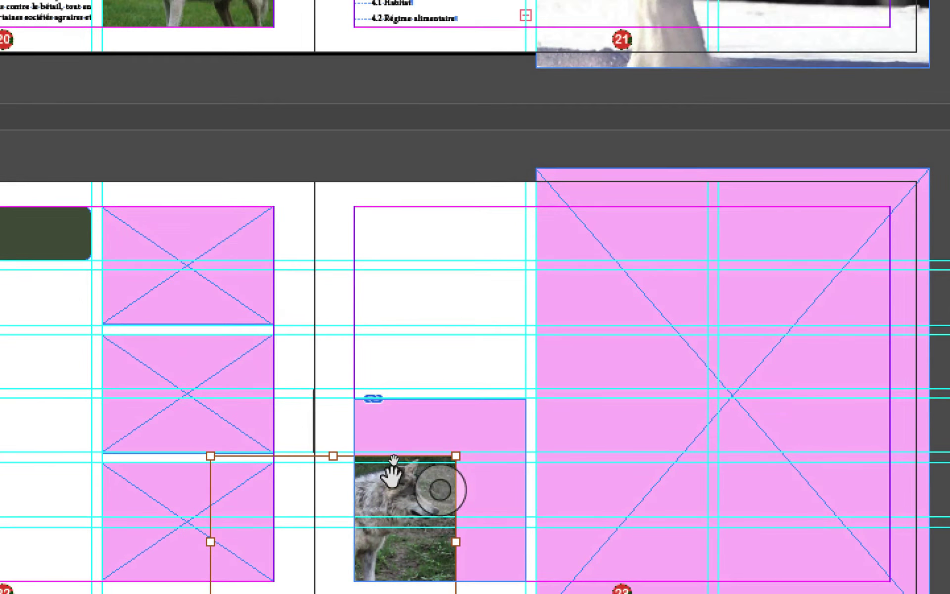
drag(386, 477, 437, 472)
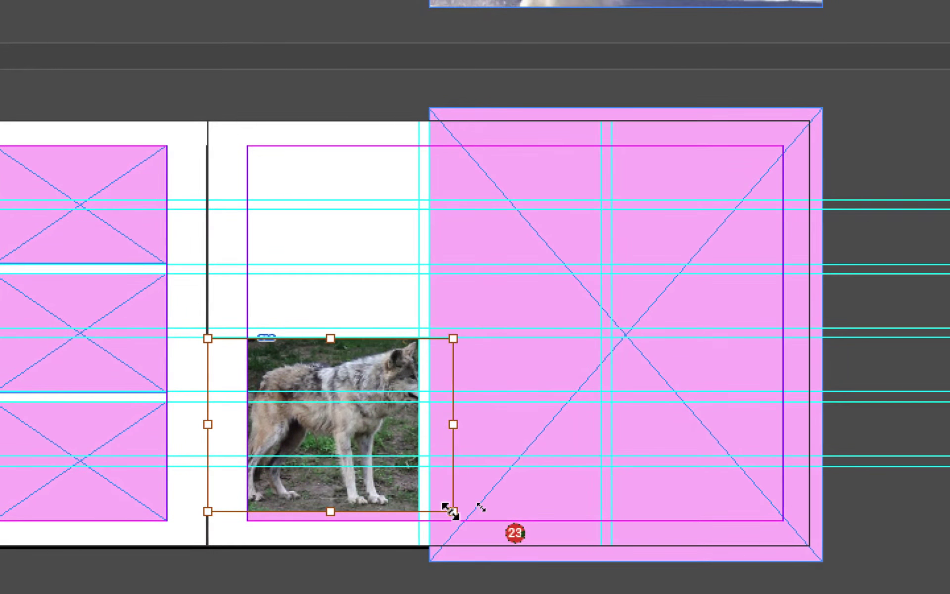
drag(449, 510, 485, 528)
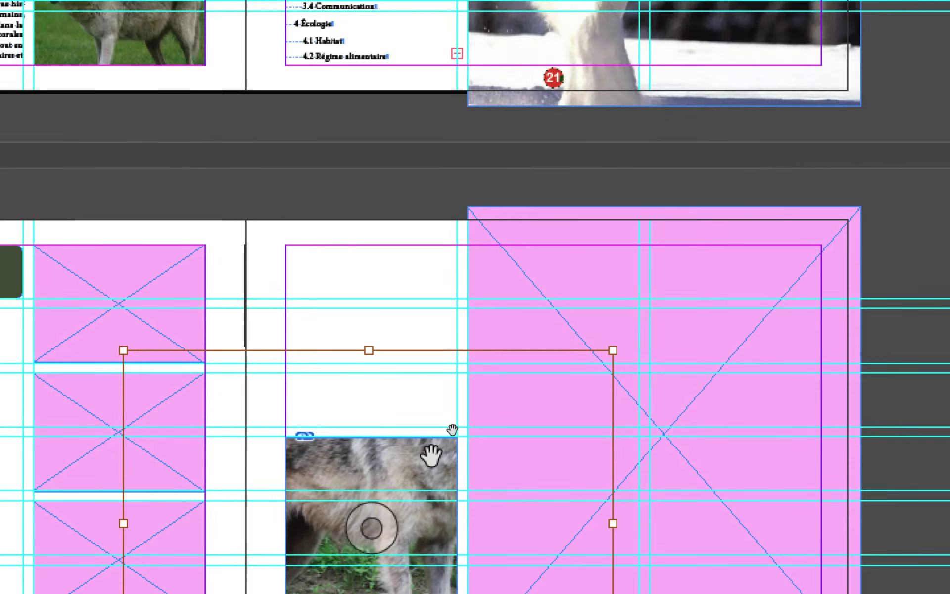
drag(334, 320, 243, 390)
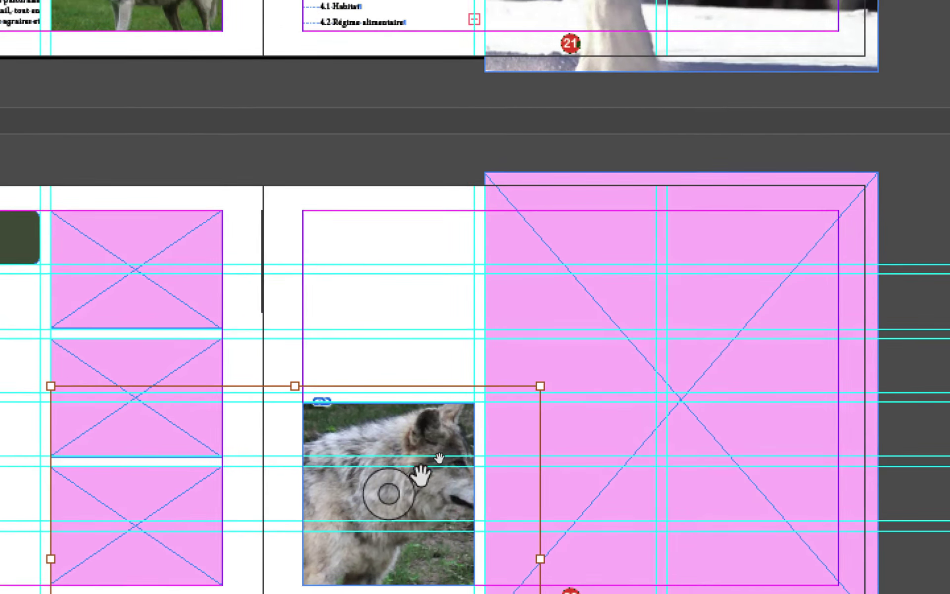
drag(461, 483, 417, 490)
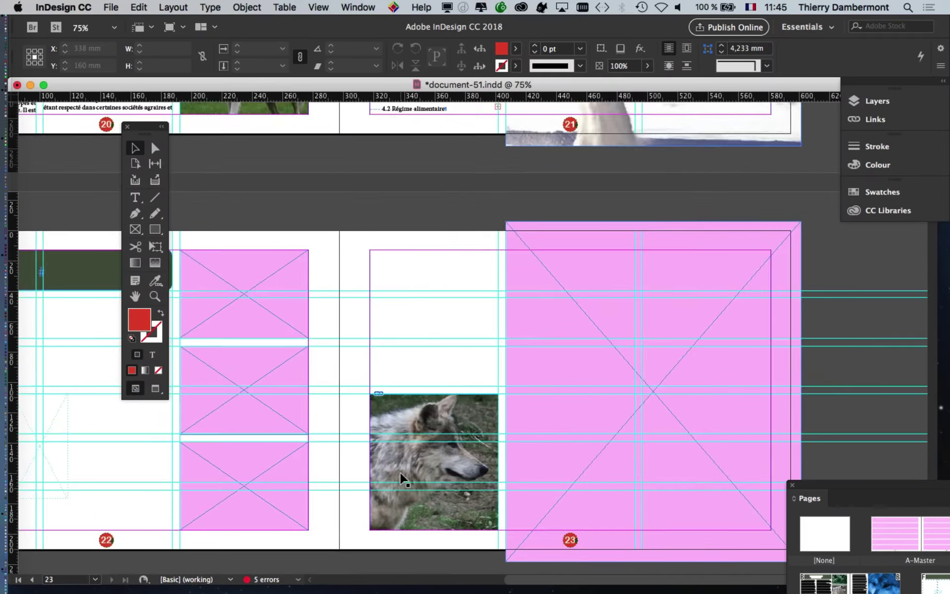
Display the document's Links as a separate floating window, enlarged with more room for the file list
scroll(401, 474, up, 1)
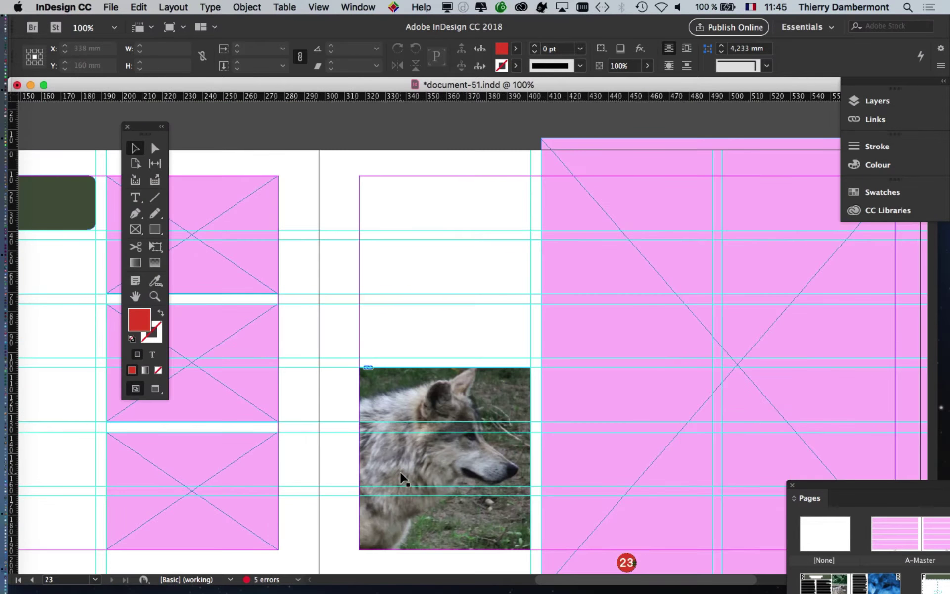
drag(400, 439, 241, 394)
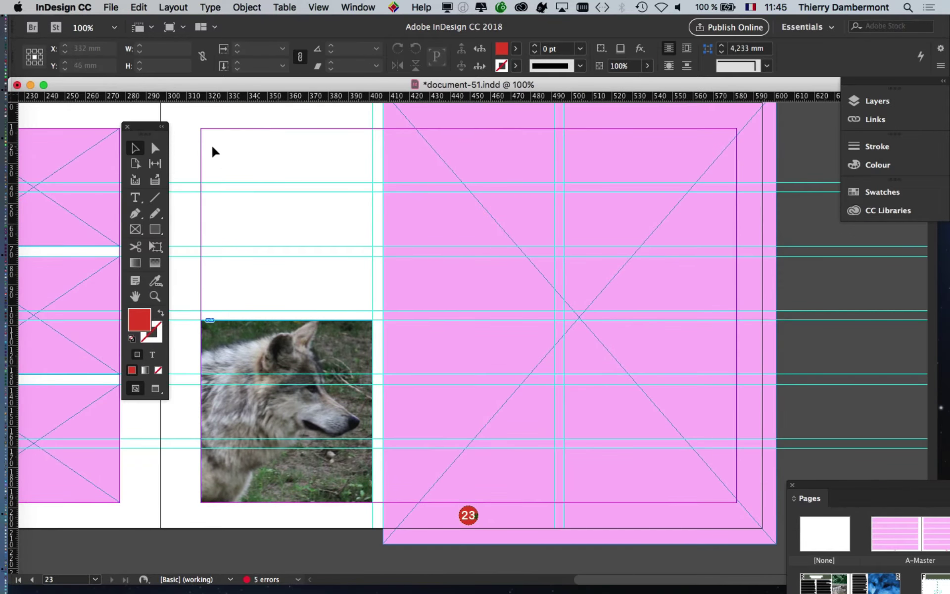
drag(147, 128, 133, 177)
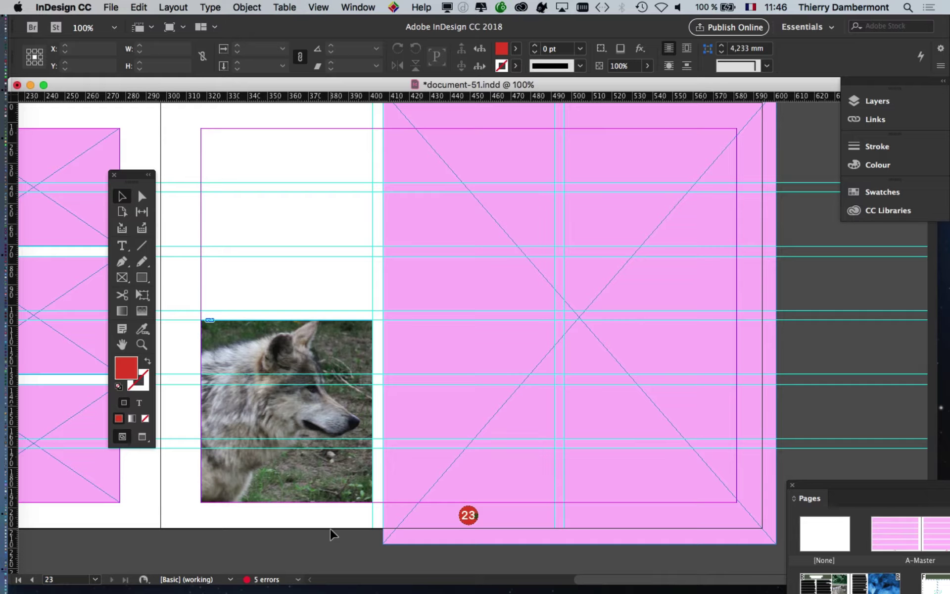
click(360, 6)
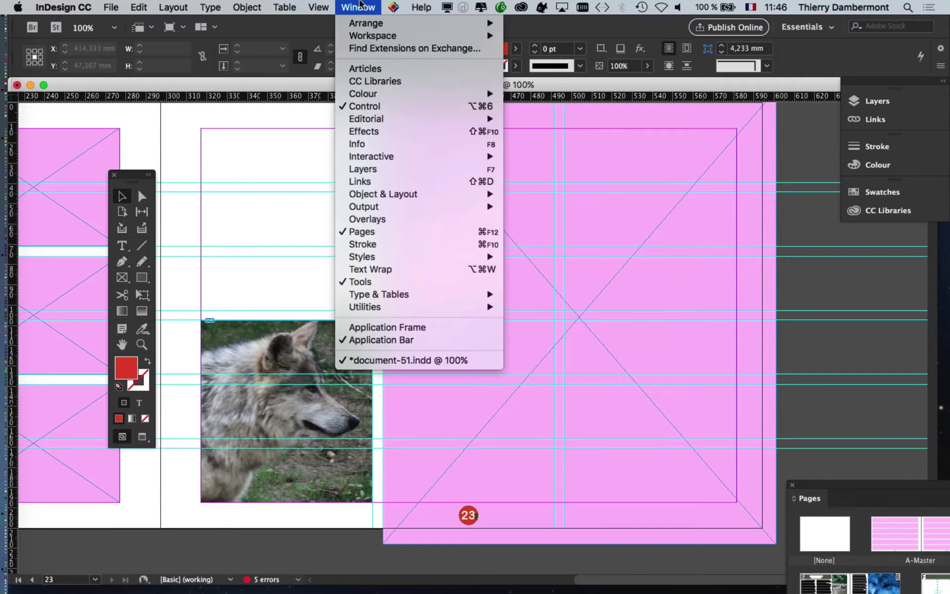
click(410, 182)
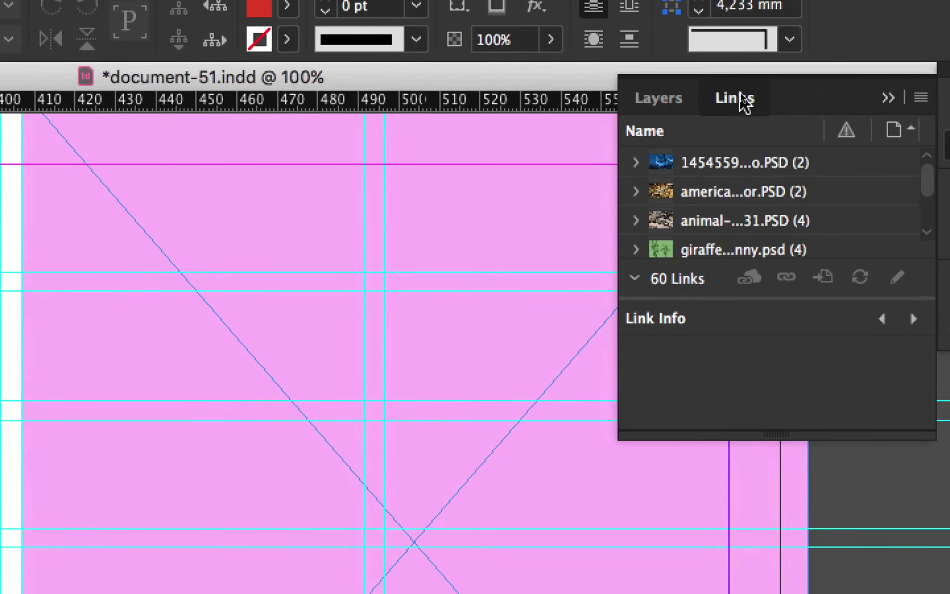
drag(744, 103, 288, 191)
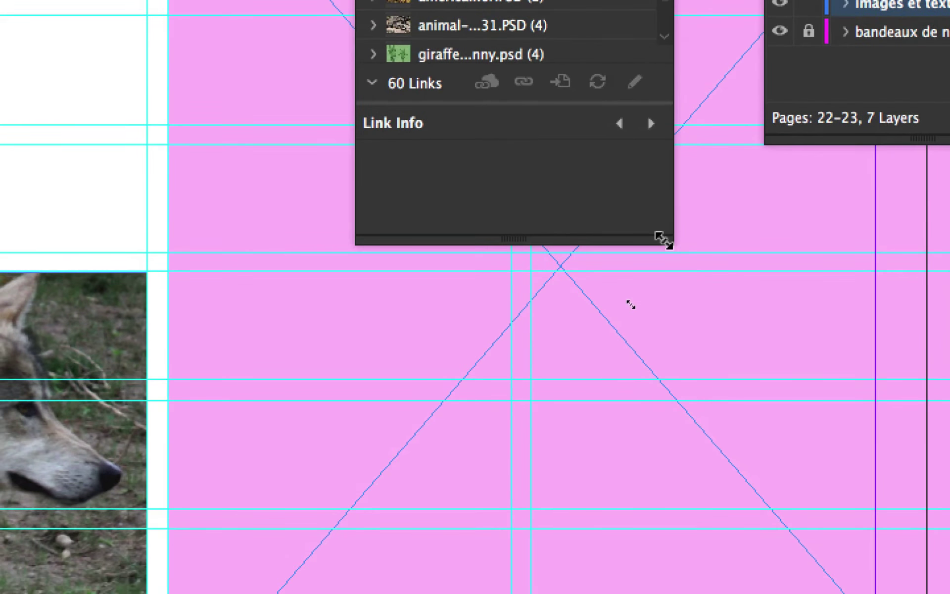
drag(667, 281, 729, 550)
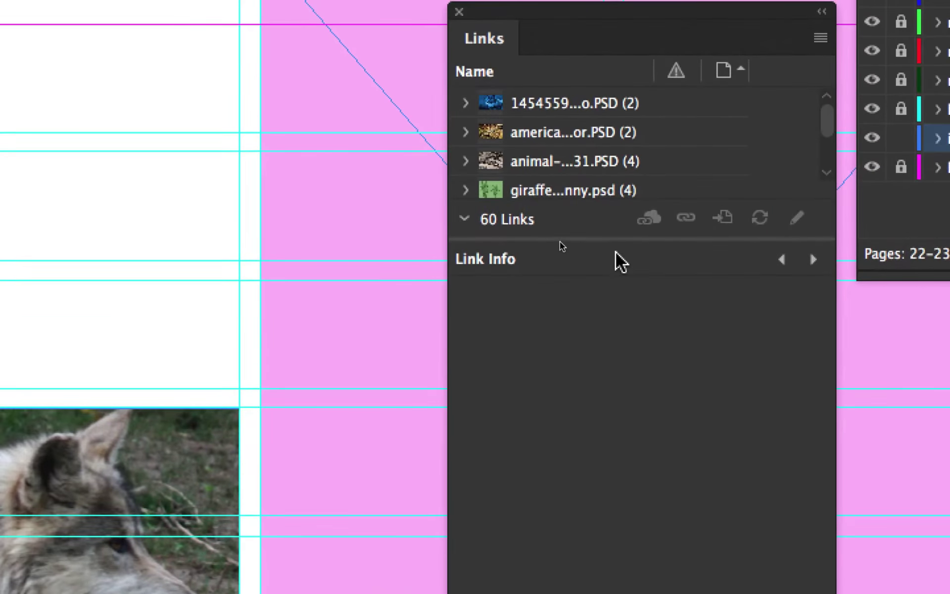
drag(613, 248, 614, 296)
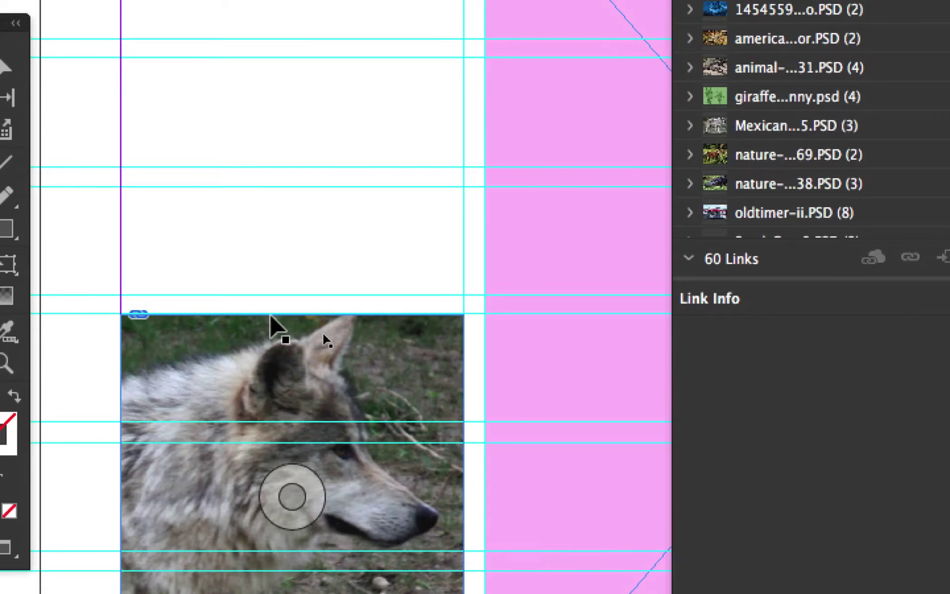
Select the wolf photo on page 23 to show its link, and enlarge the Links list to fit full file names
click(382, 367)
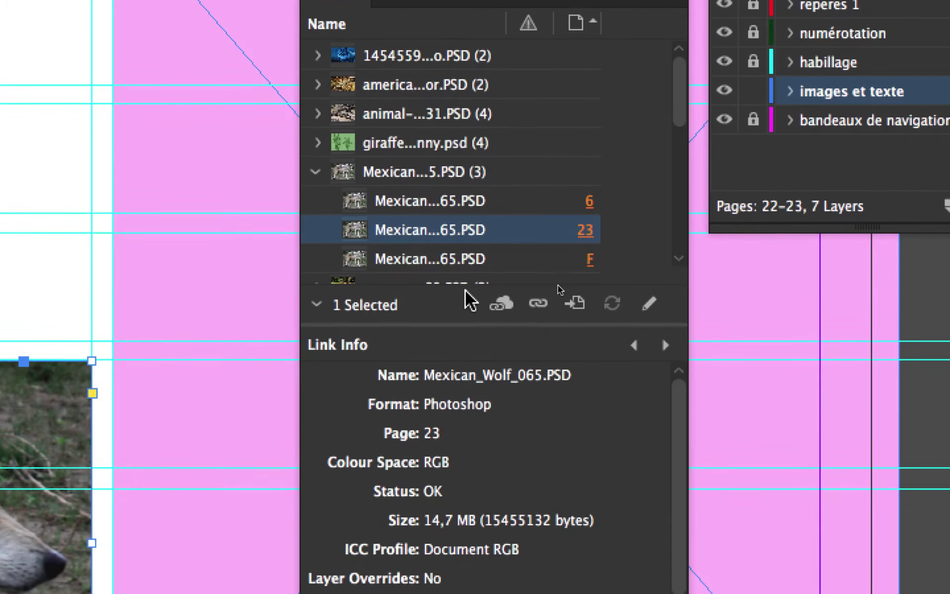
drag(464, 306, 488, 557)
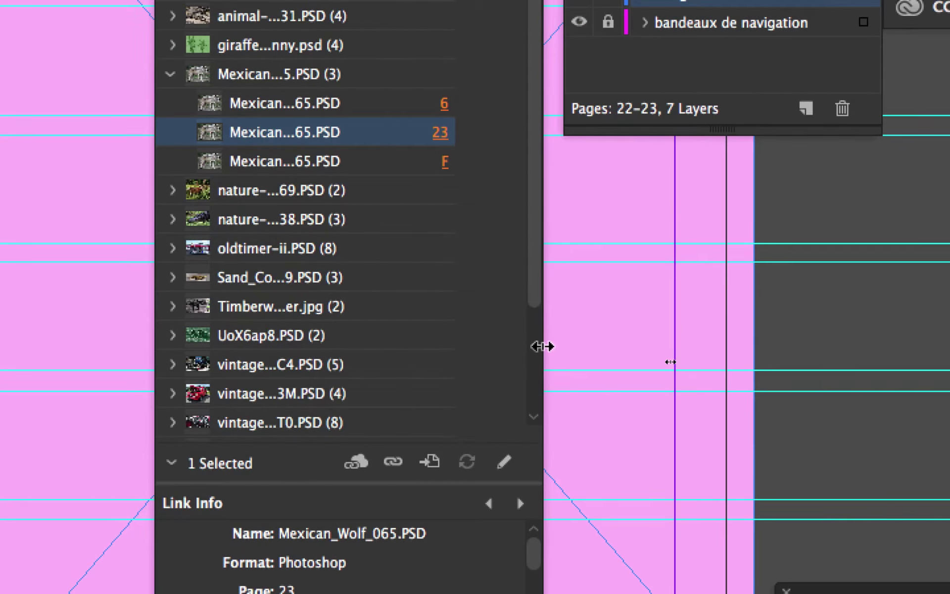
drag(543, 346, 840, 326)
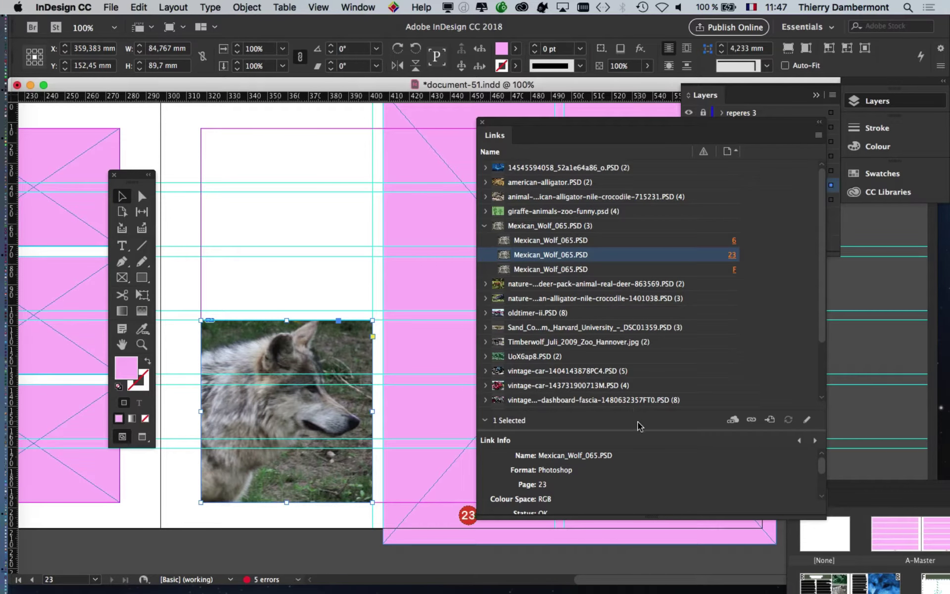
Enlarge the Link Info area and examine the actual PPI, effective PPI and dimensions of Mexican_Wolf_065.PSD
click(486, 420)
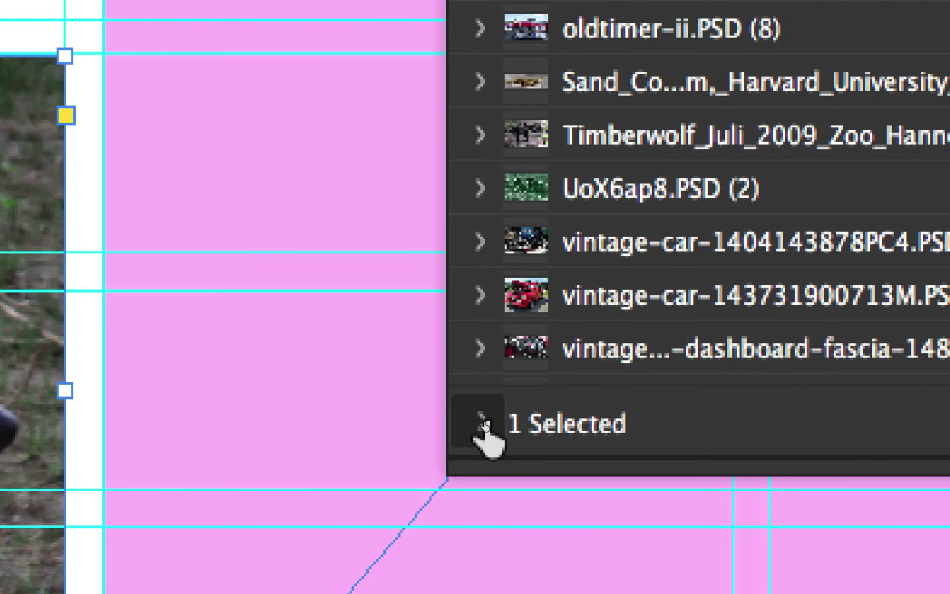
click(483, 423)
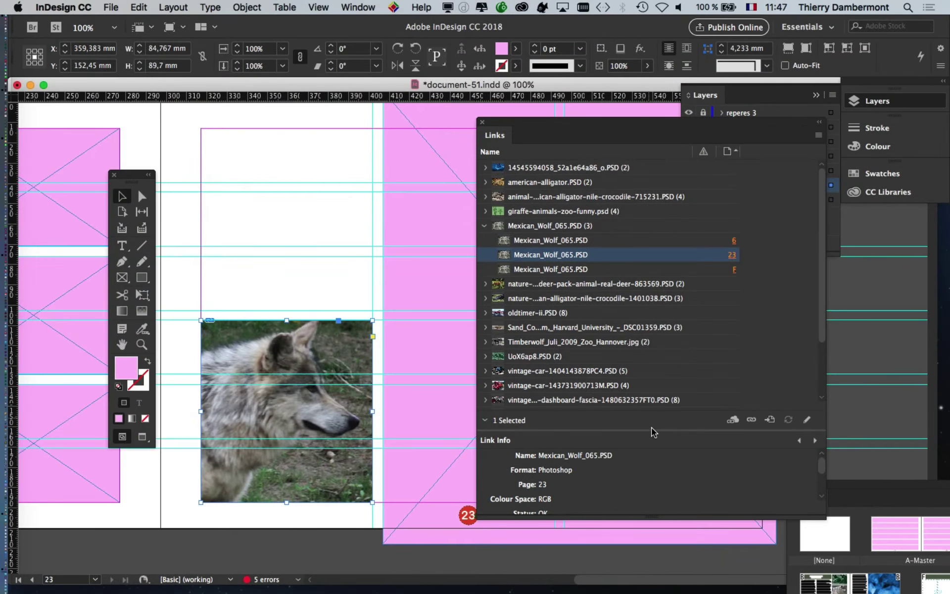
drag(651, 434, 675, 308)
scroll(683, 402, down, 2)
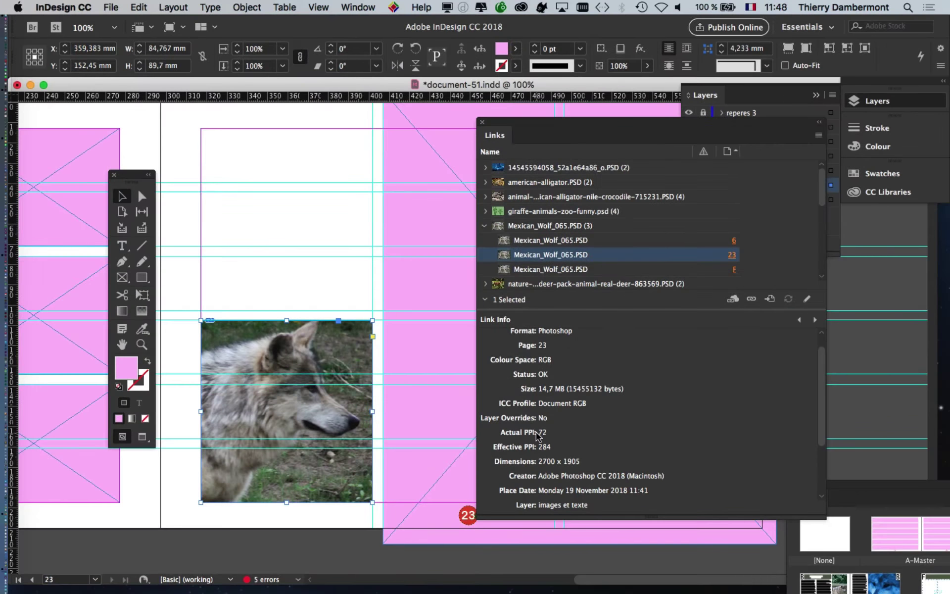
drag(520, 123, 542, 116)
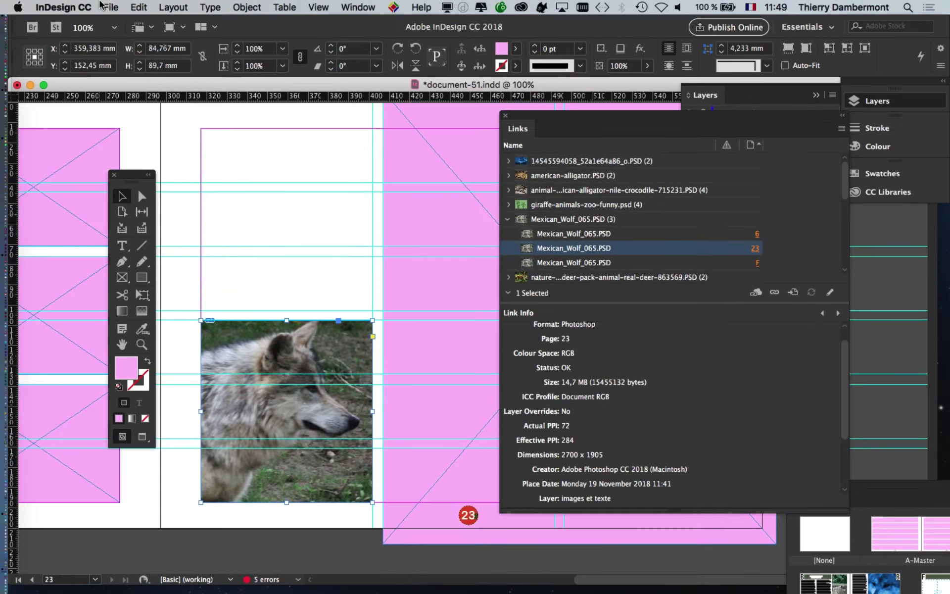
Export the document in Adobe PDF (Print) format, continuing to the PDF export settings
click(111, 7)
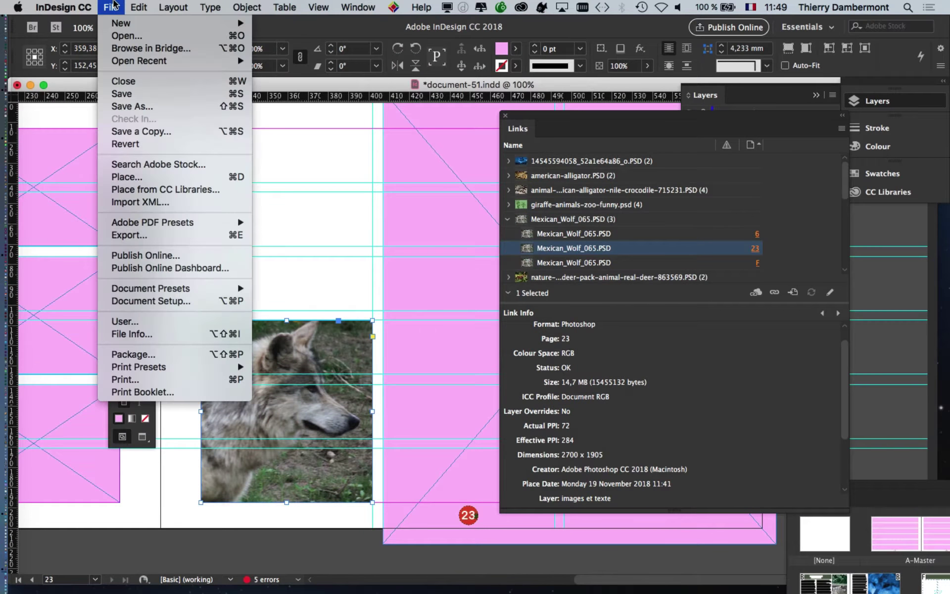
click(144, 236)
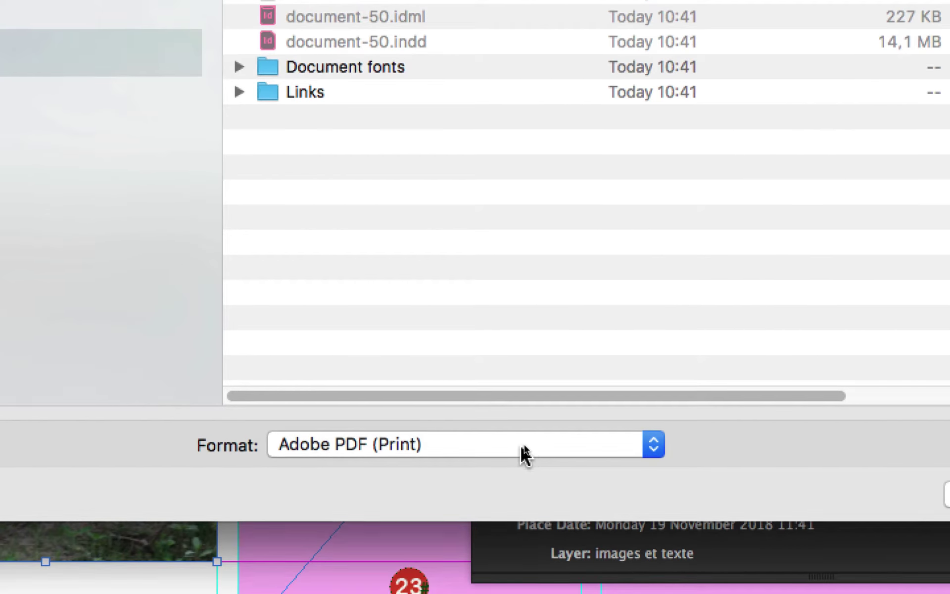
click(524, 448)
click(524, 445)
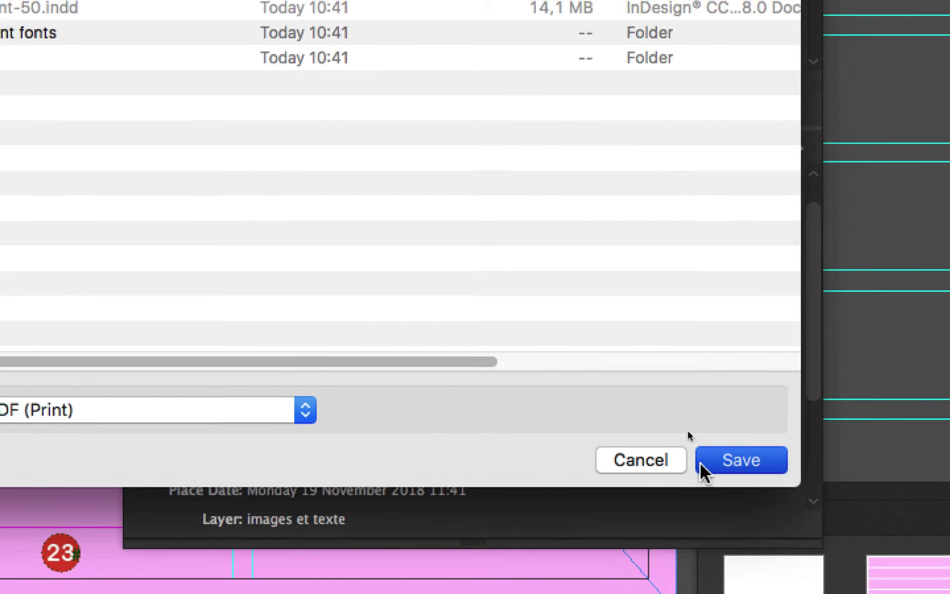
click(704, 465)
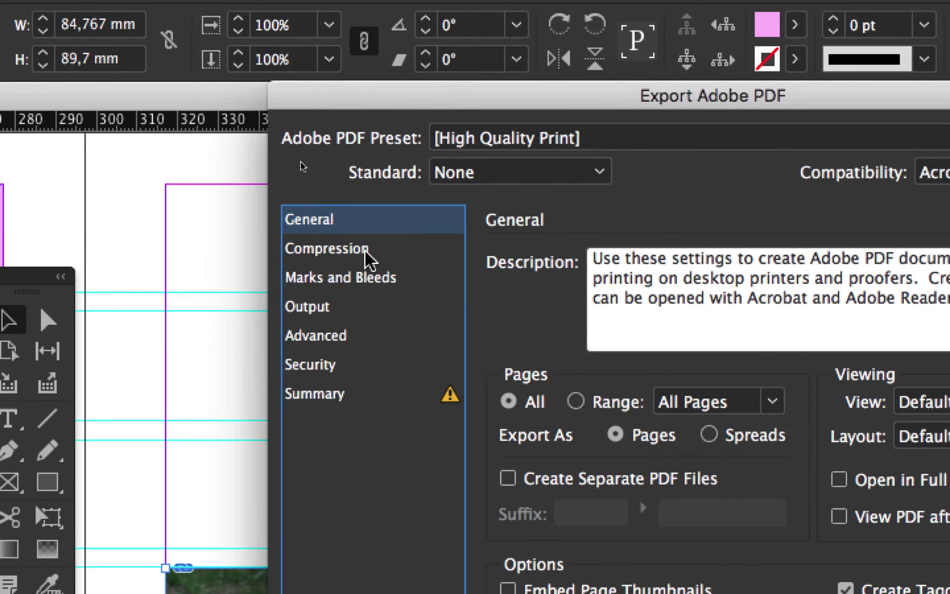
Set the colour images' downsampling method to Subsampling in the PDF compression settings
click(374, 242)
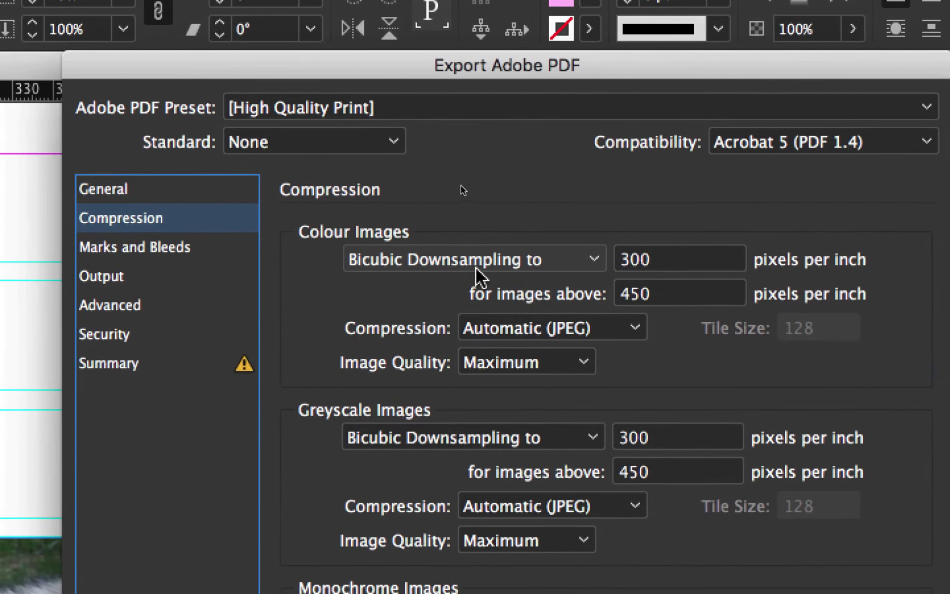
click(552, 271)
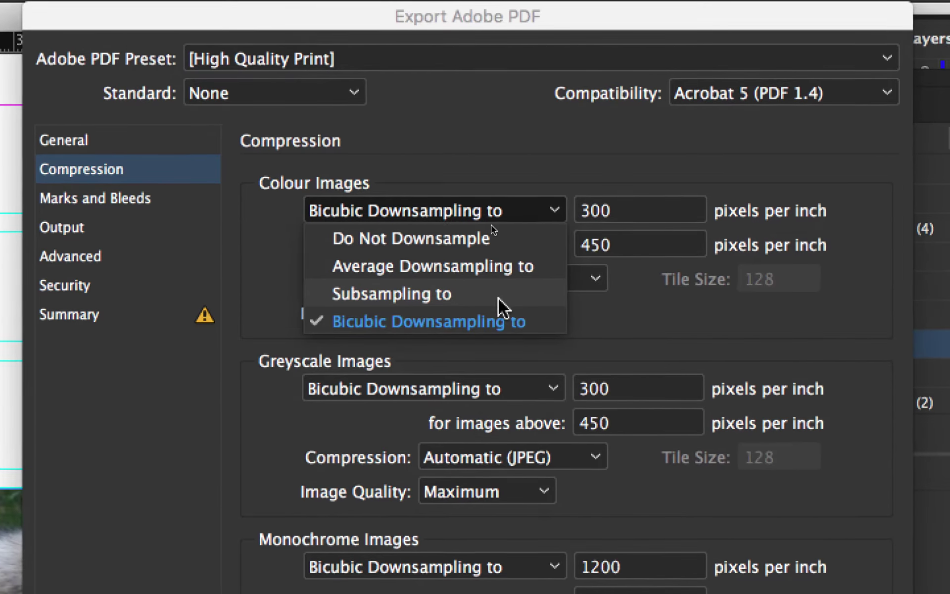
click(500, 306)
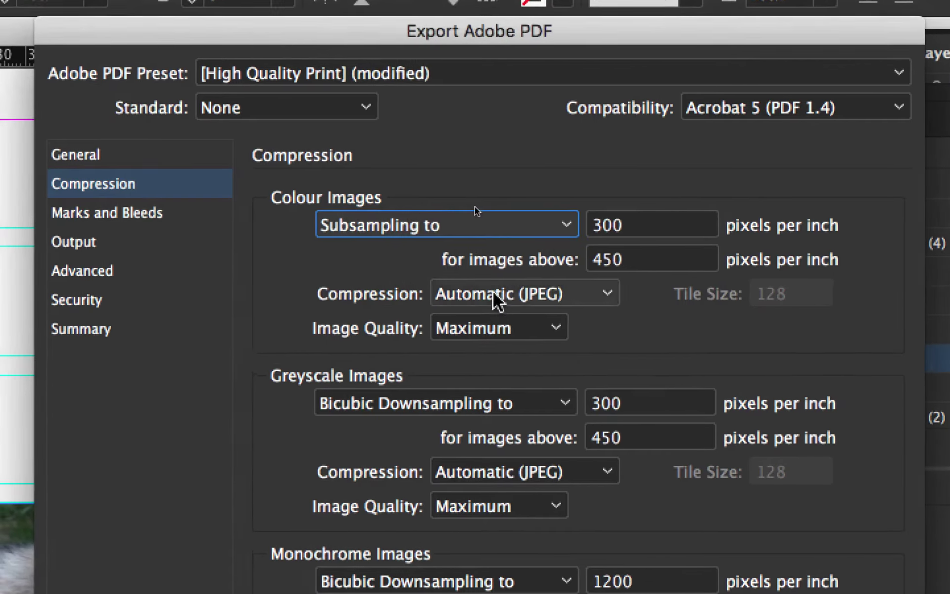
Set colour images to subsample to 300 pixels per inch for images above 300 pixels per inch
click(630, 214)
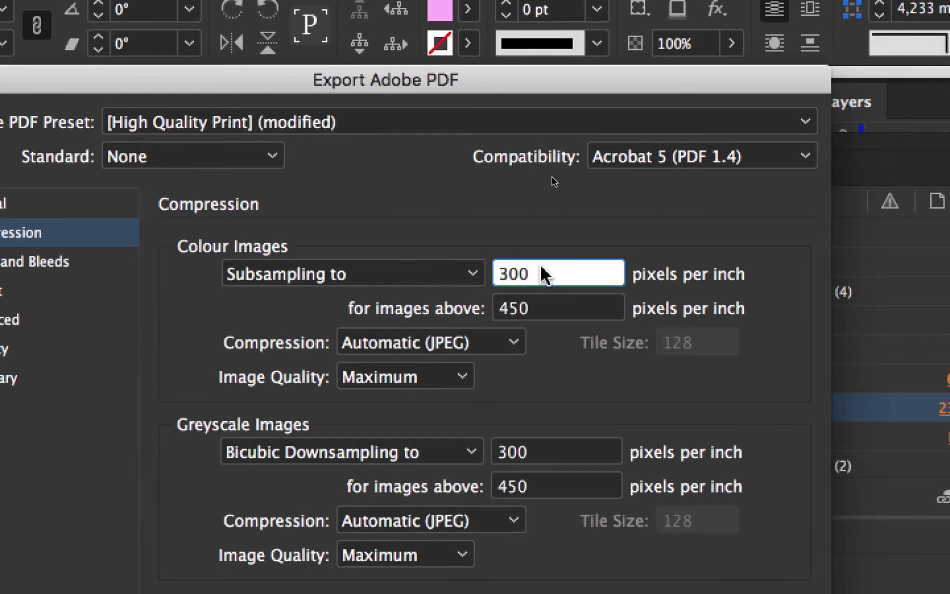
drag(541, 267, 490, 288)
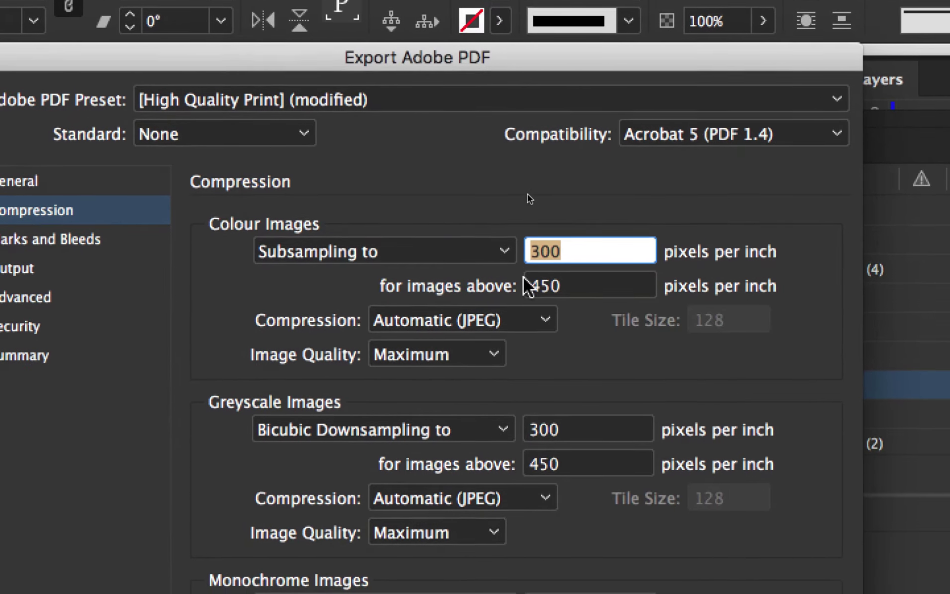
drag(535, 313, 480, 310)
drag(521, 281, 536, 282)
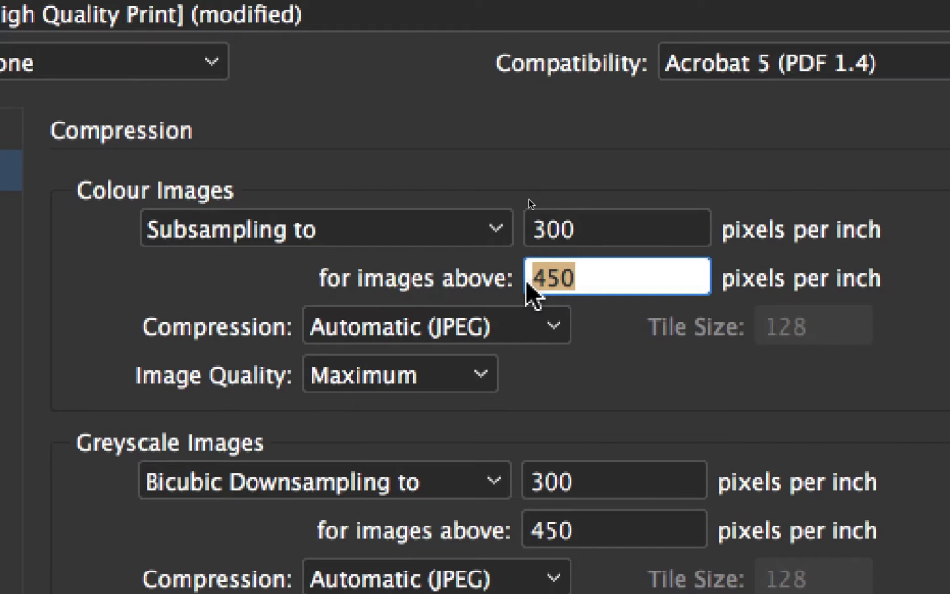
text(300)
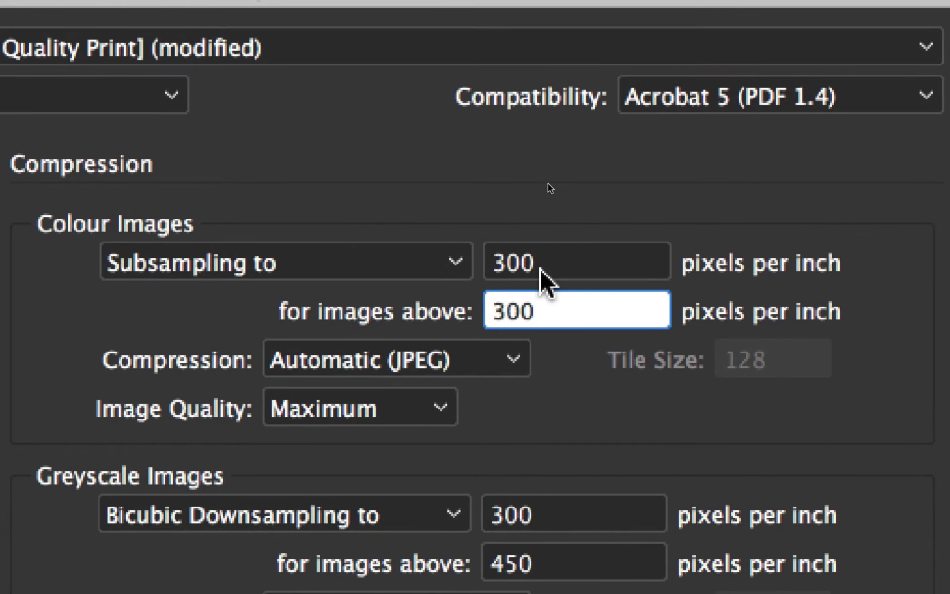
double_click(584, 237)
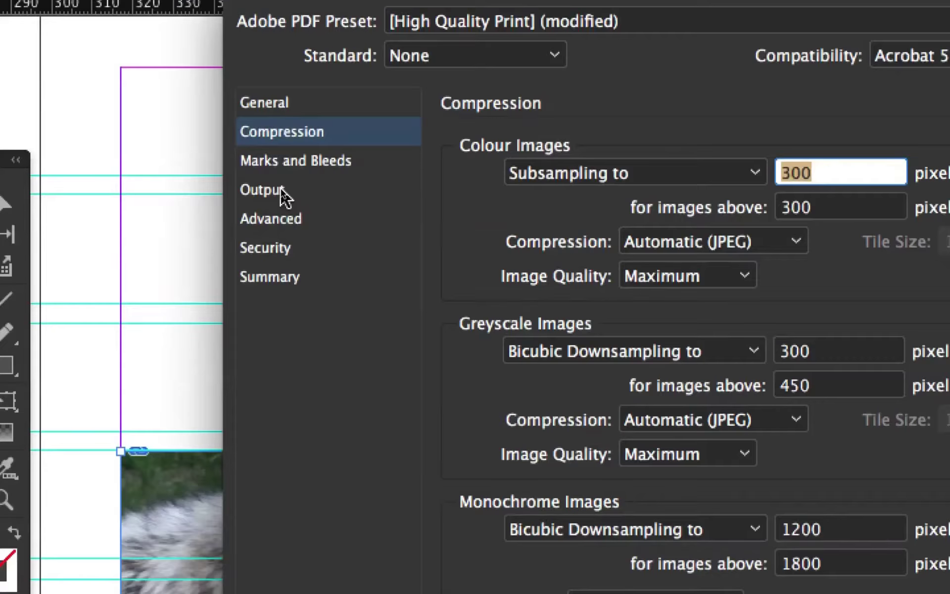
Set the PDF output to Convert to Destination with Coated FOGRA39 (ISO 12647-2:2004), and cancel the export
click(281, 189)
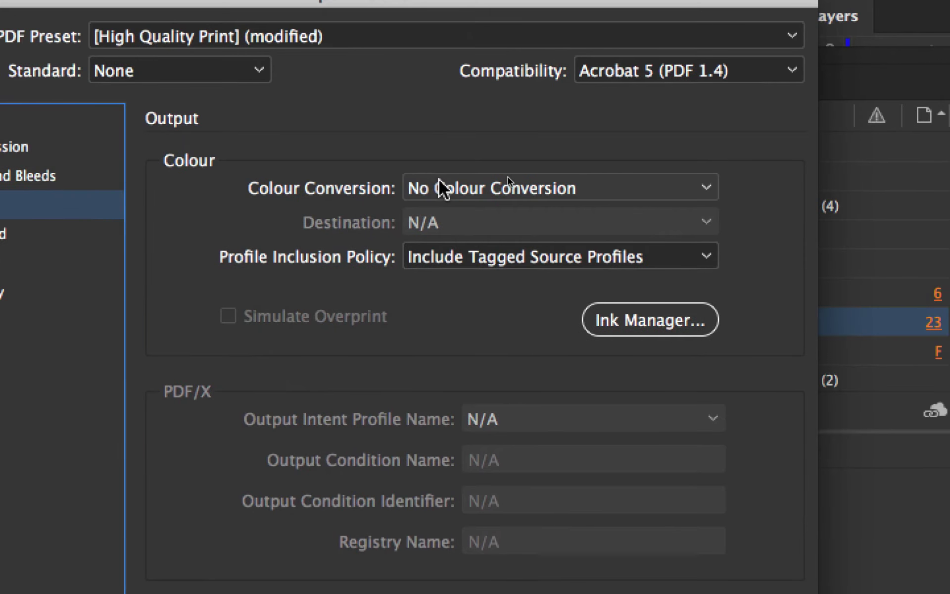
click(606, 171)
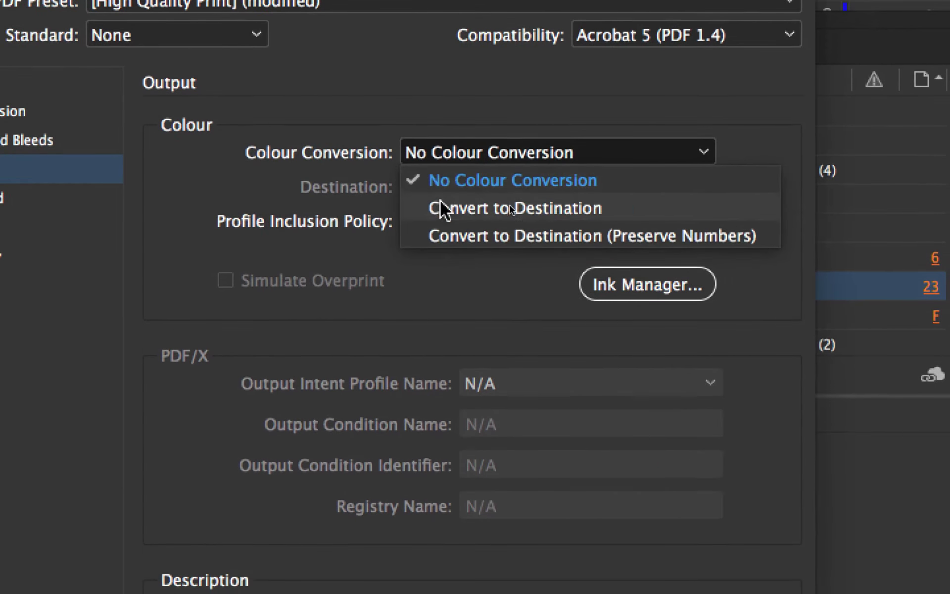
click(440, 208)
click(442, 189)
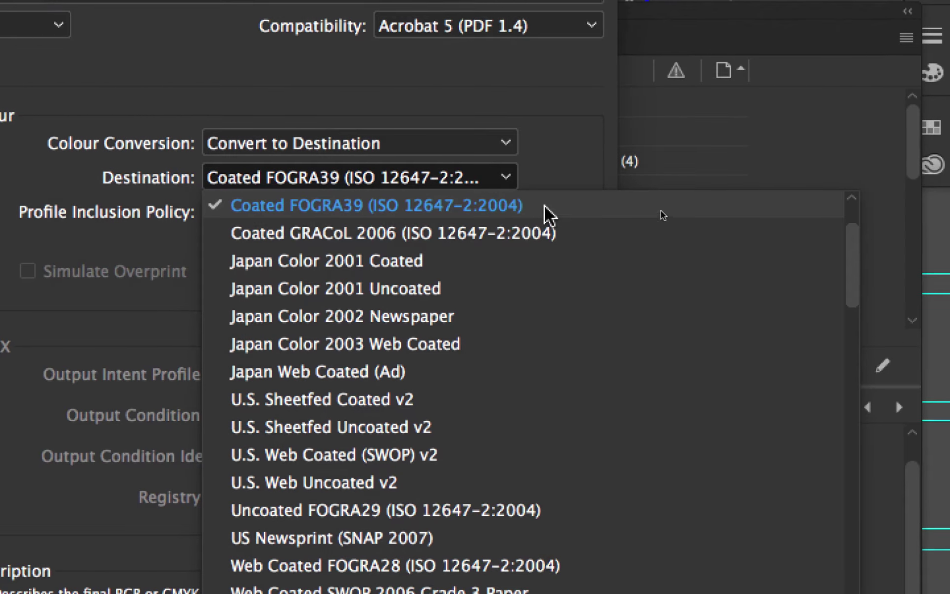
click(550, 173)
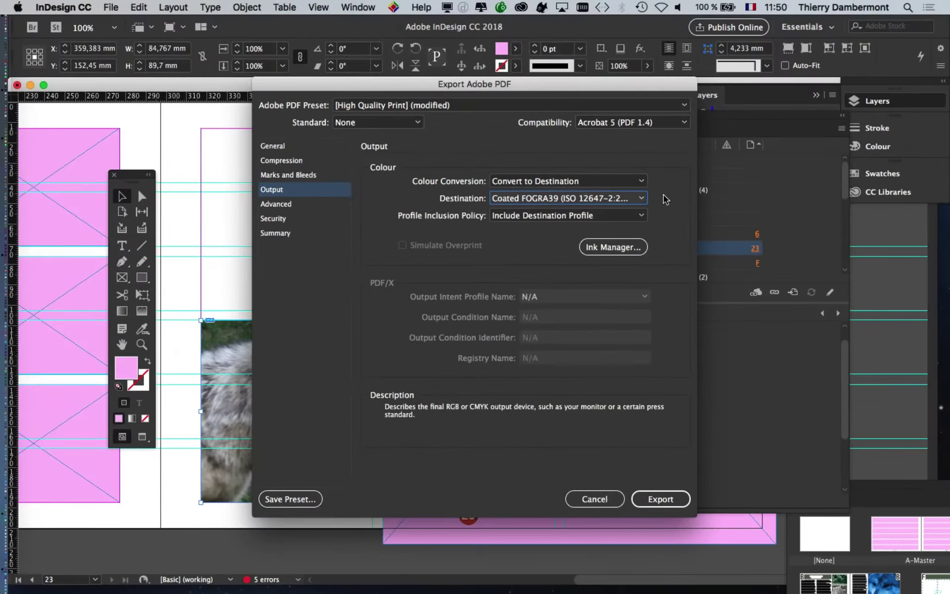
click(596, 499)
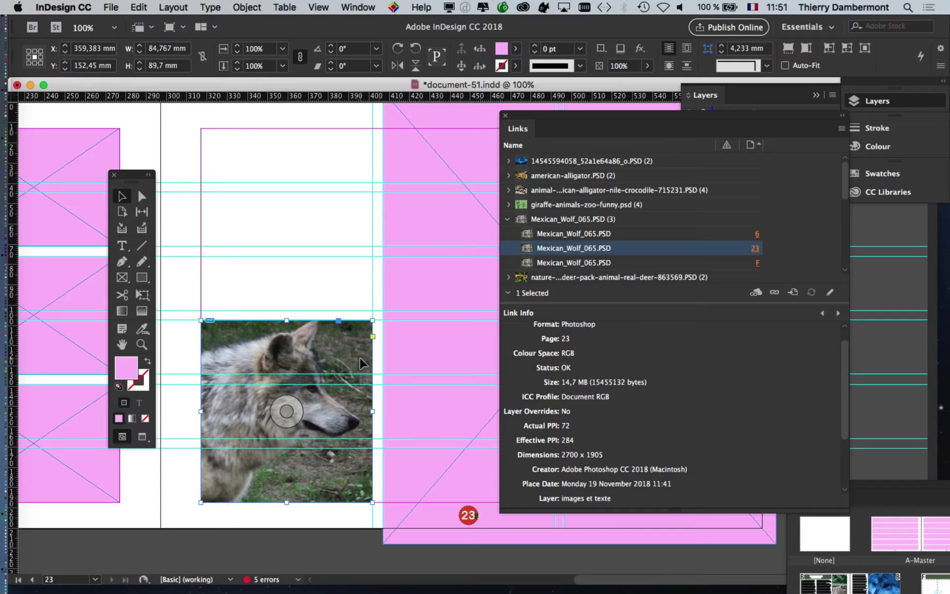
Deselect and reselect the wolf photo on page 23, and close the Links list
click(289, 542)
click(359, 416)
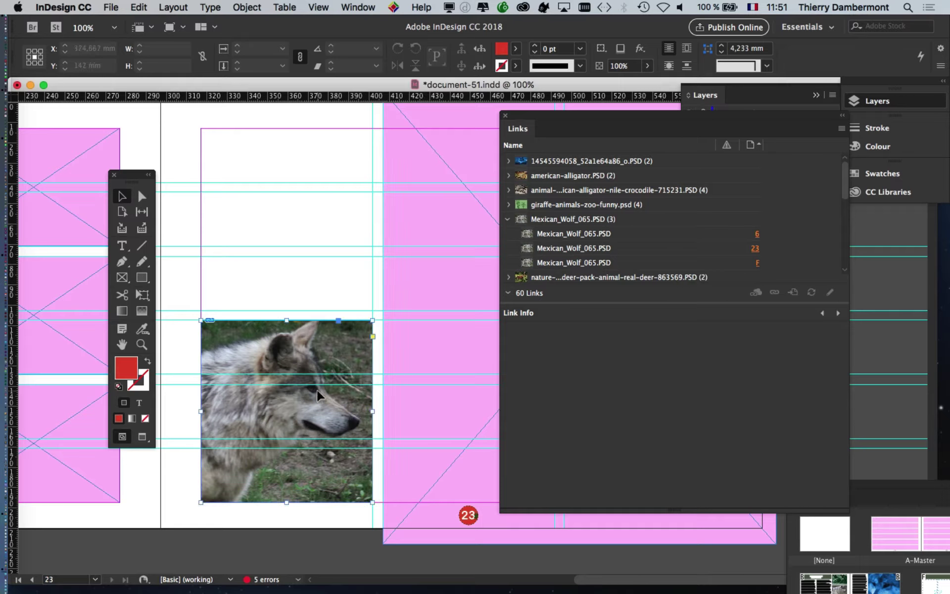
click(504, 115)
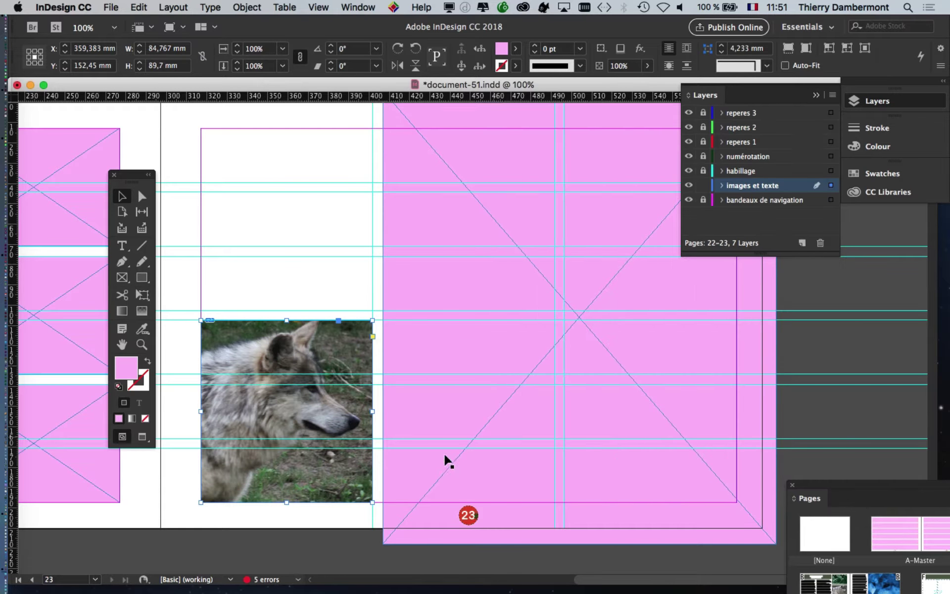
scroll(553, 289, left, 5)
key(super+minus)
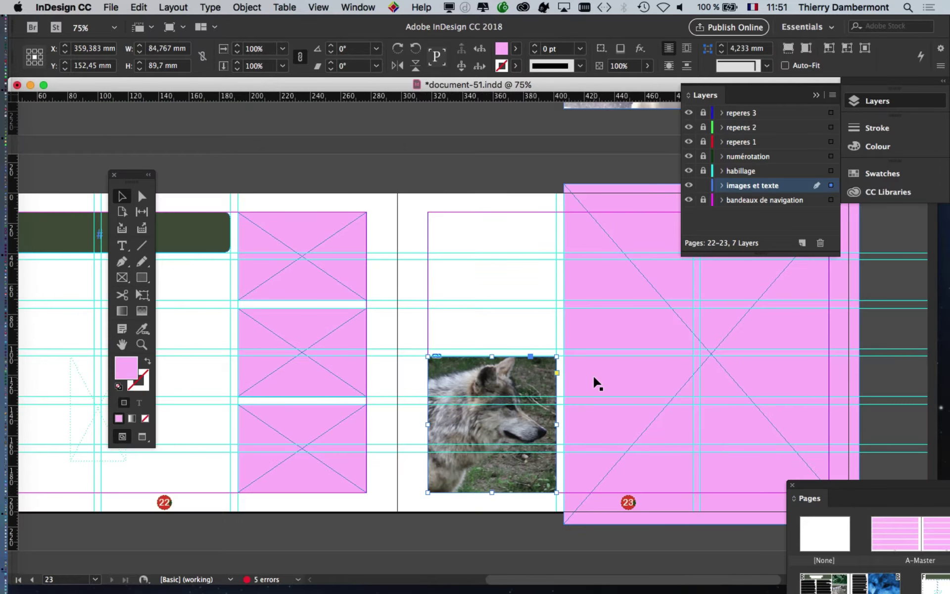
Reselect the wolf photo on page 23 and reopen the Links list to show its link info
click(533, 528)
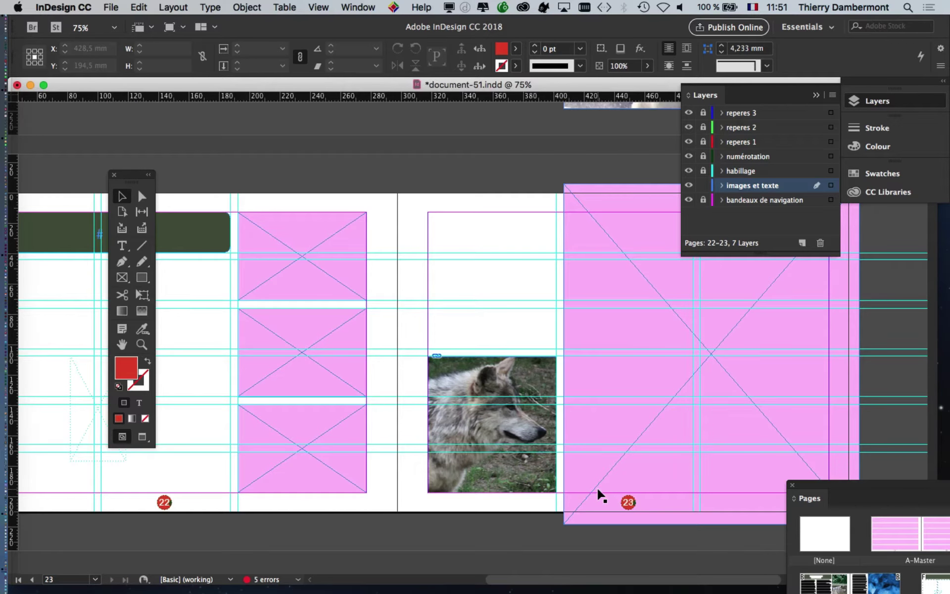
click(511, 394)
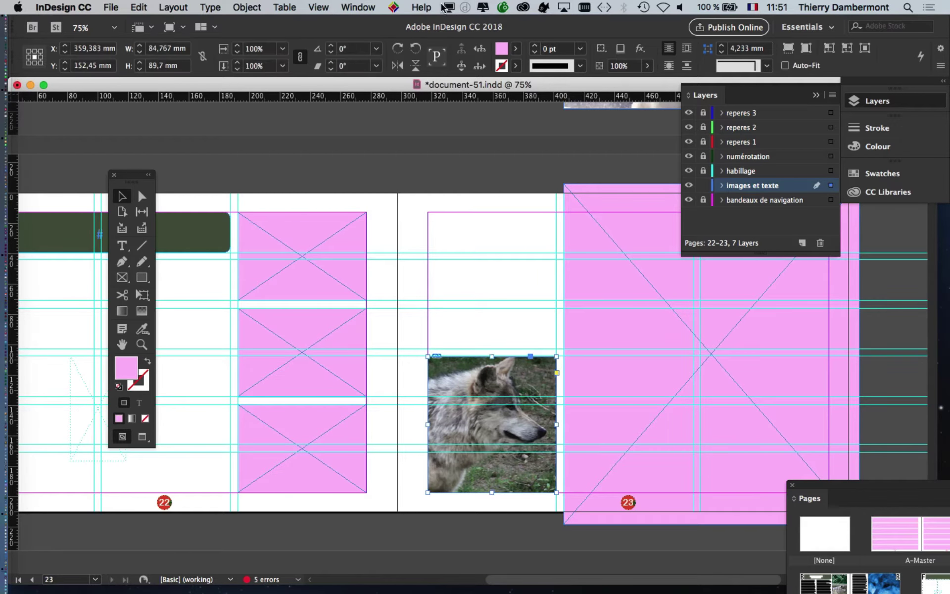
click(372, 7)
mouse_move(417, 253)
click(407, 182)
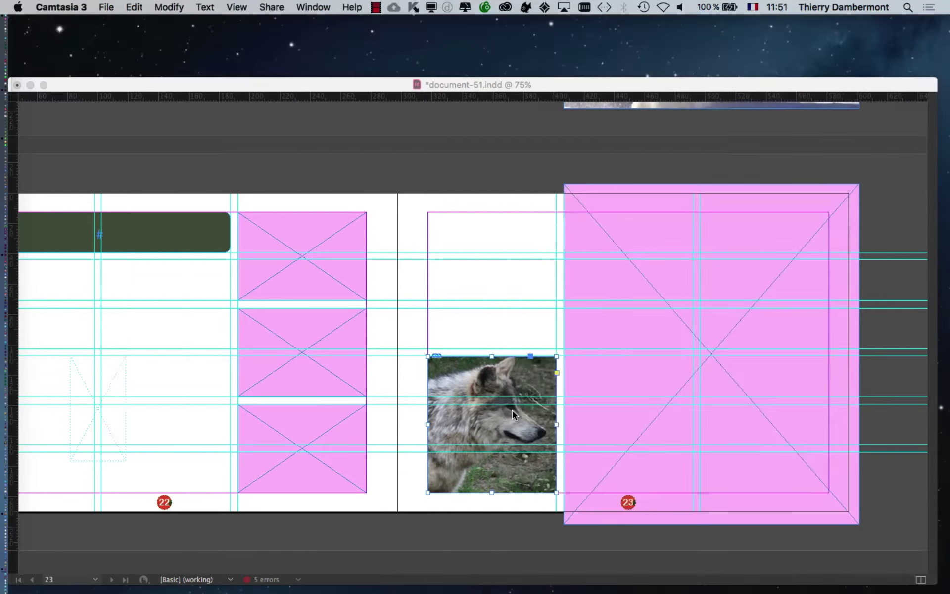
click(512, 411)
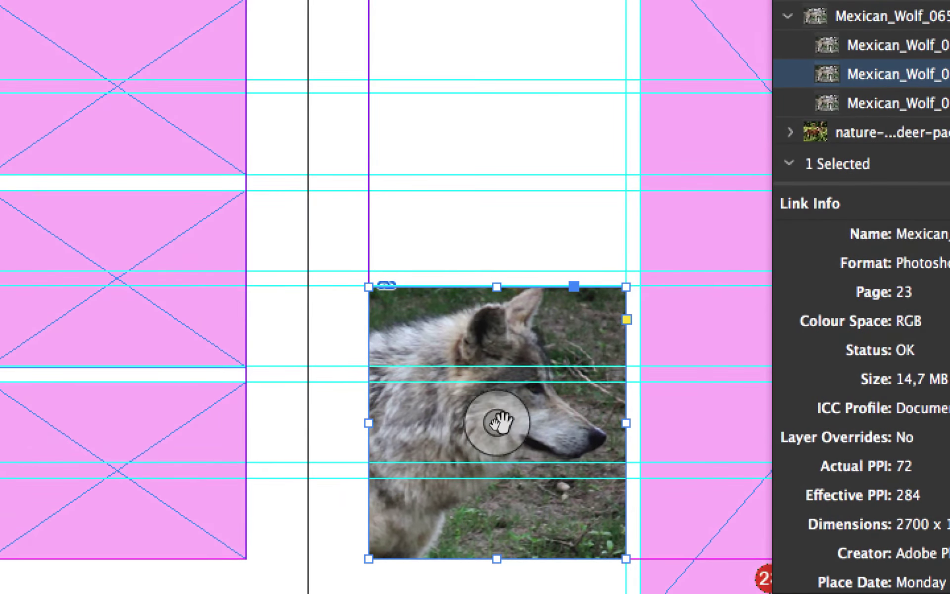
Select the wolf image inside its frame and scale it down proportionally to about 174 × 123 mm
click(360, 418)
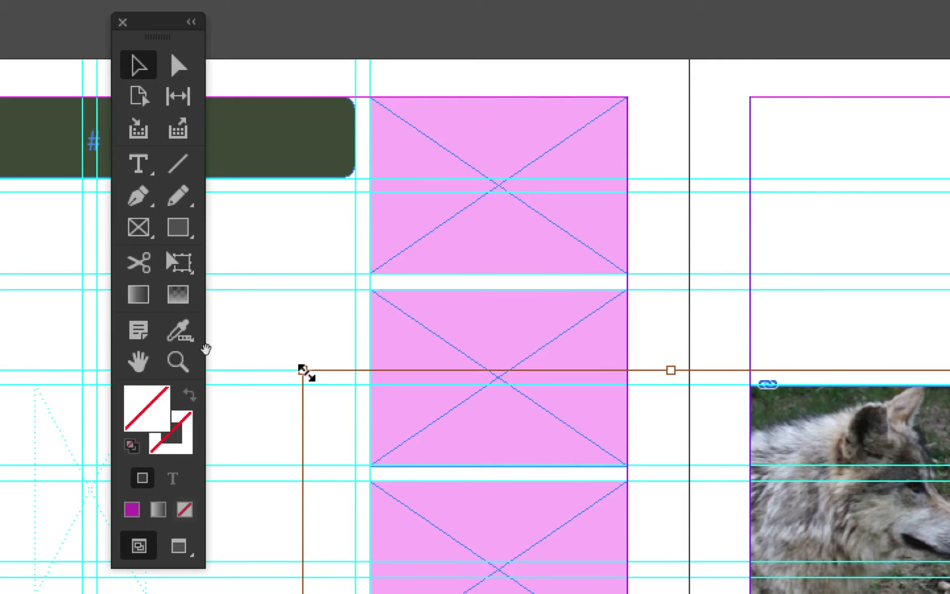
drag(306, 372, 381, 344)
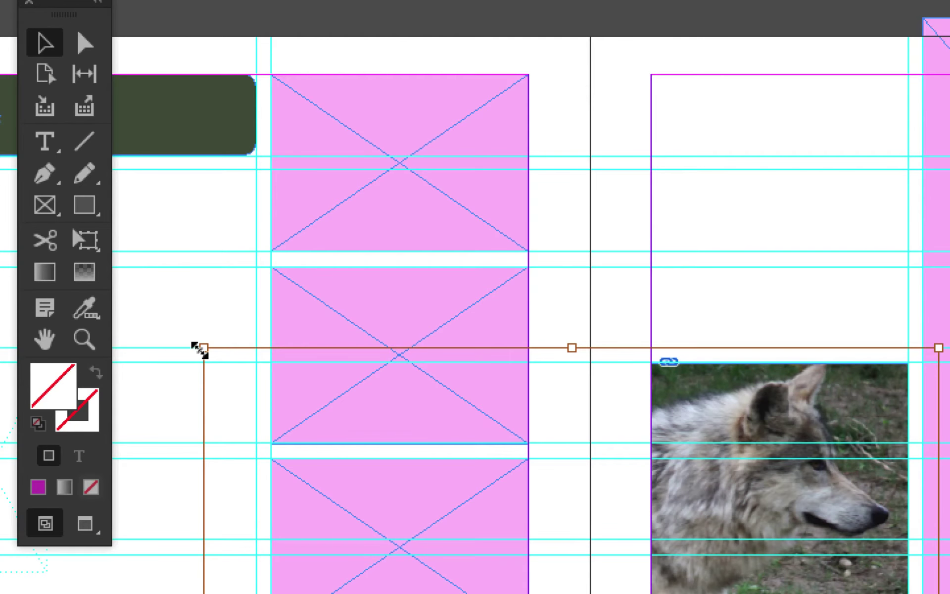
drag(199, 349, 364, 421)
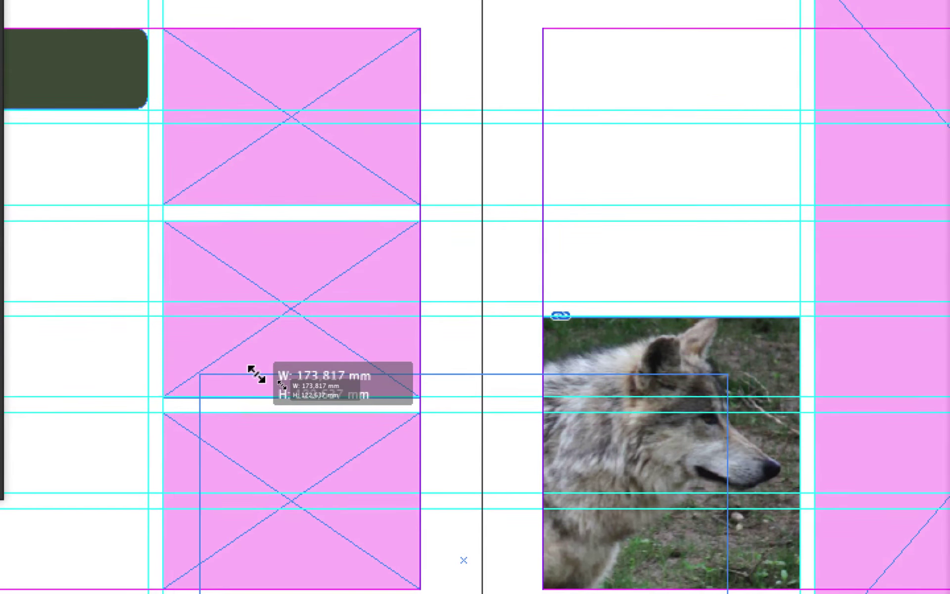
drag(256, 374, 254, 375)
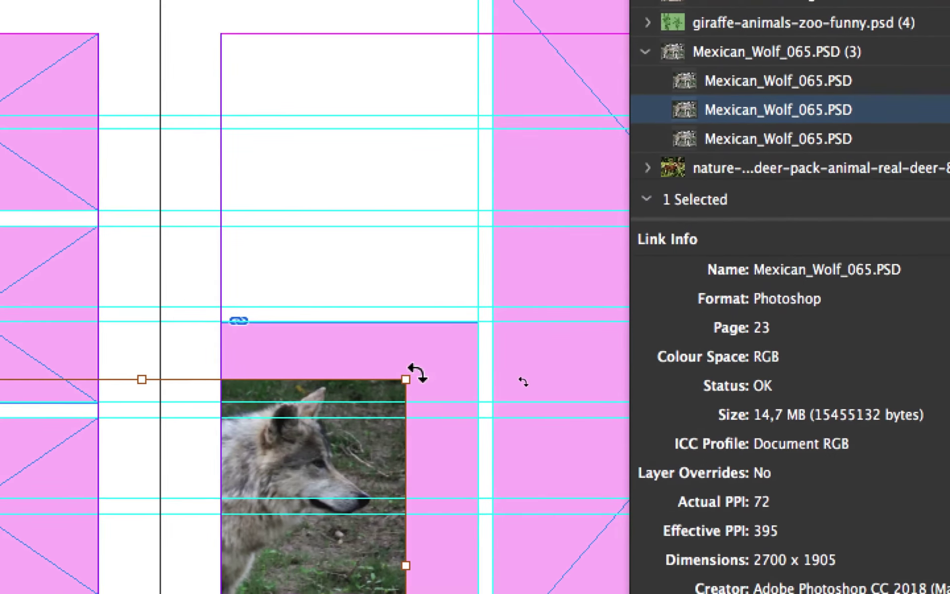
Try enlarging the wolf image until it covers its frame, and bring it back to its smaller size
drag(406, 379, 530, 303)
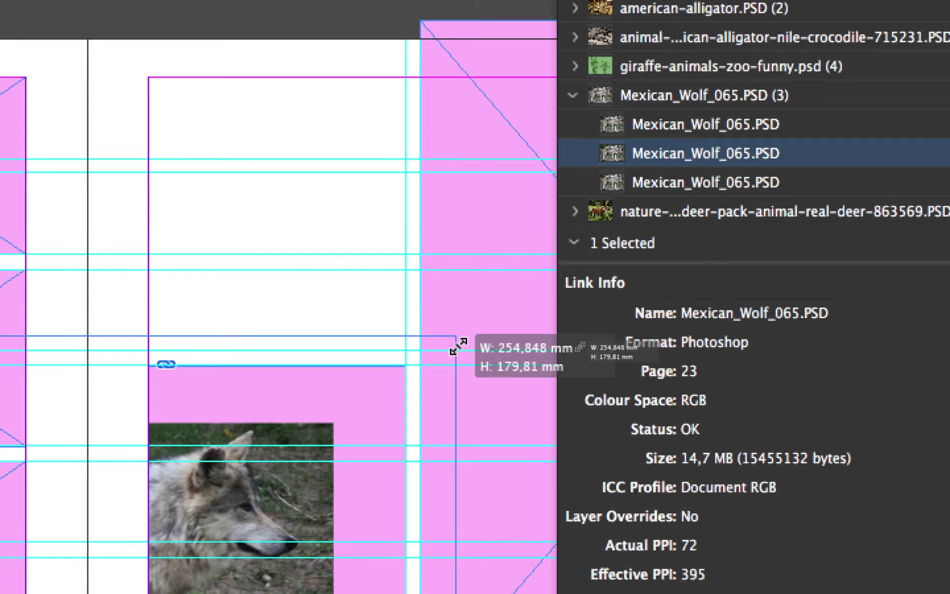
drag(458, 345, 458, 346)
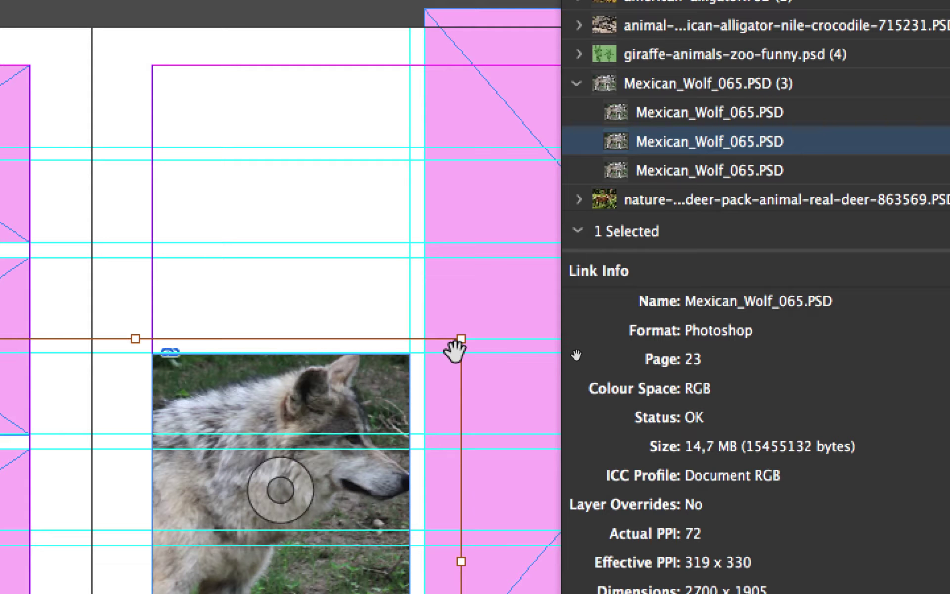
drag(459, 340, 339, 410)
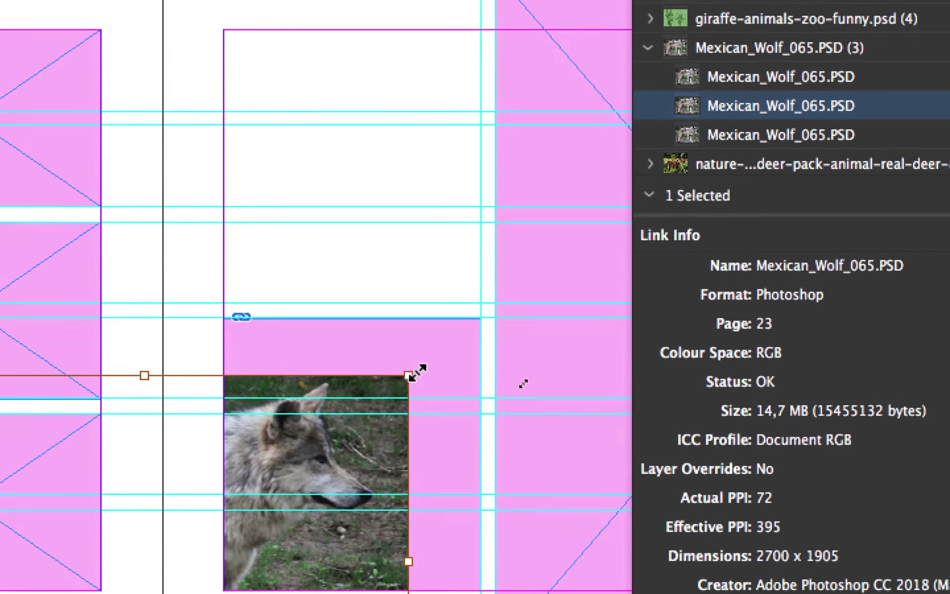
Scale the wolf image up proportionally to about 206 × 146 mm so it fills its frame, and deselect it
drag(409, 375, 501, 313)
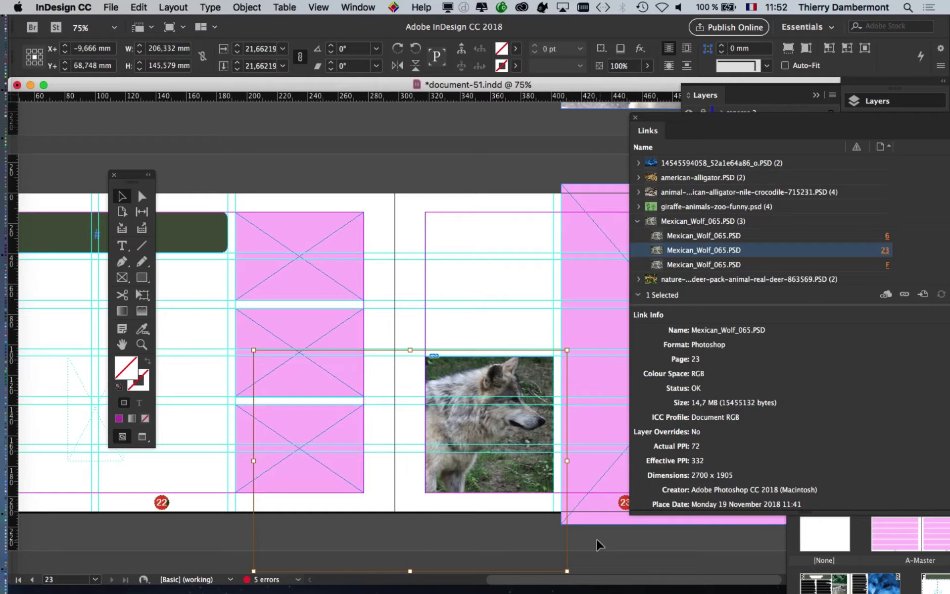
key(super+minus)
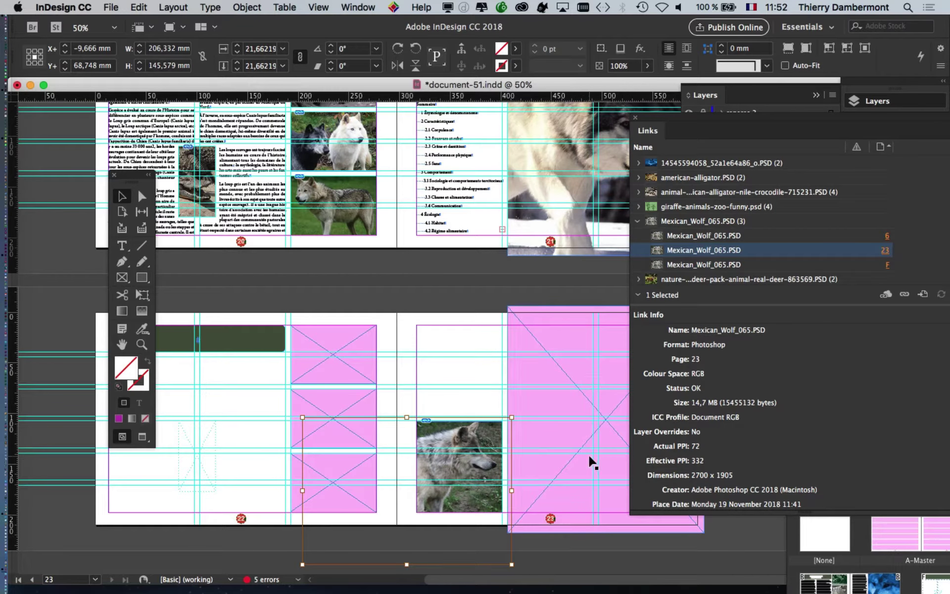
click(574, 539)
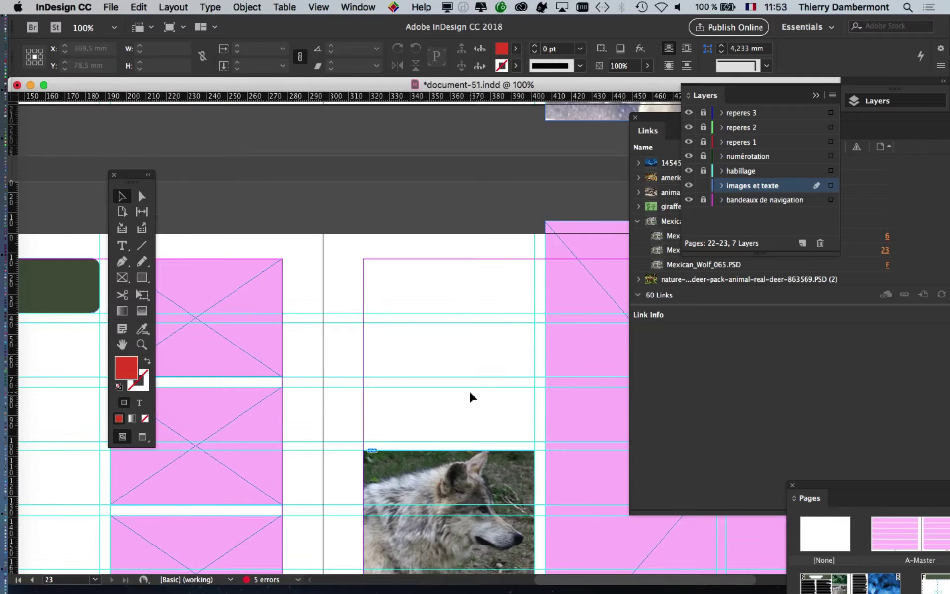
Activate the Rectangle Frame tool for the empty column area above the wolf photo on page 23
scroll(426, 329, down, 3)
scroll(426, 328, right, 5)
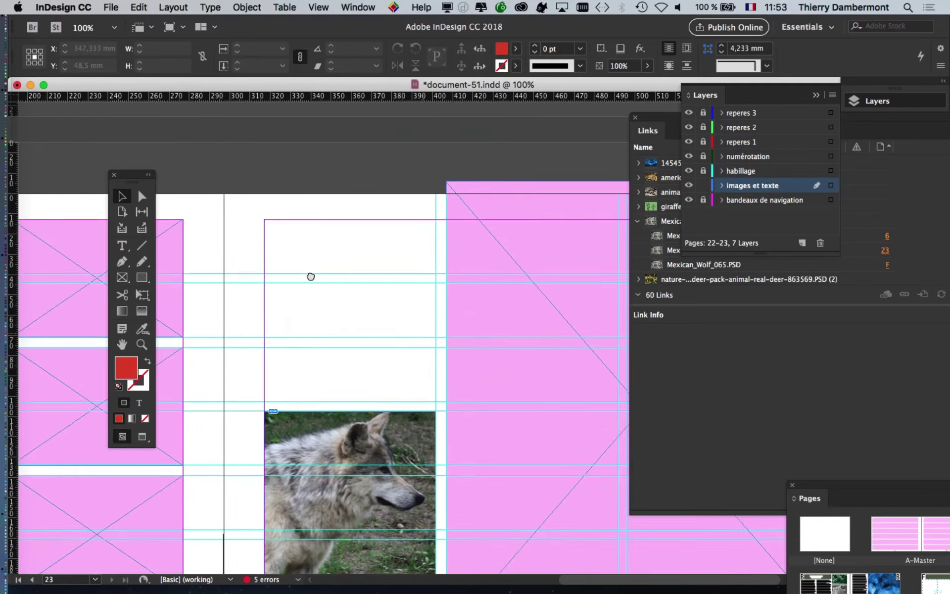
scroll(308, 303, up, 1)
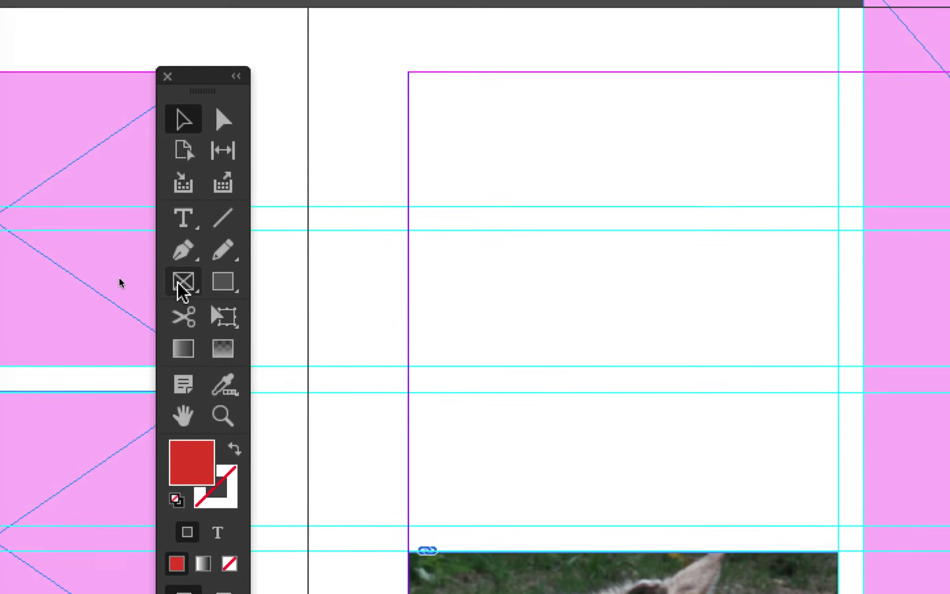
click(180, 282)
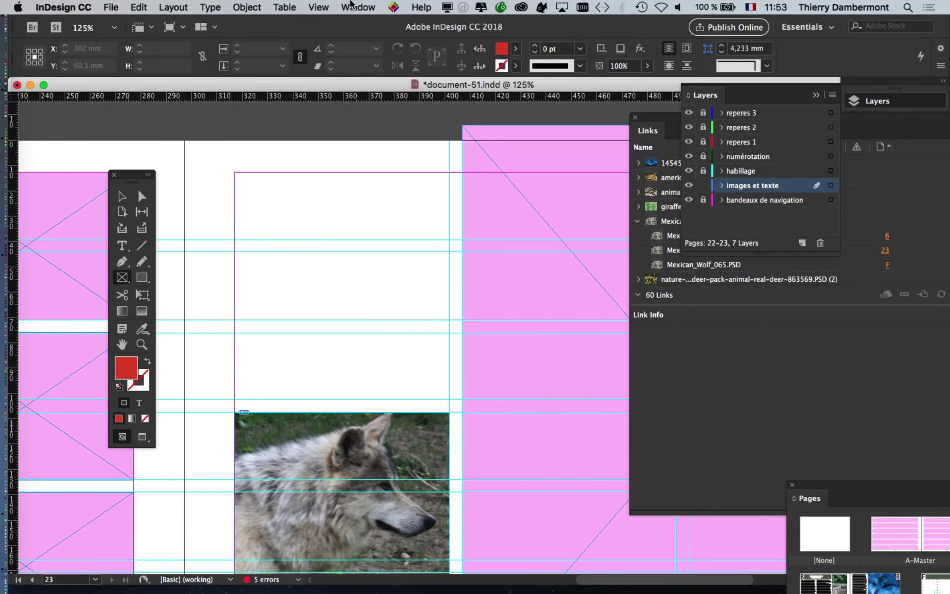
Clear the workspace above the wolf photo by undocking and closing the Layers list and moving the Pages list aside
click(357, 7)
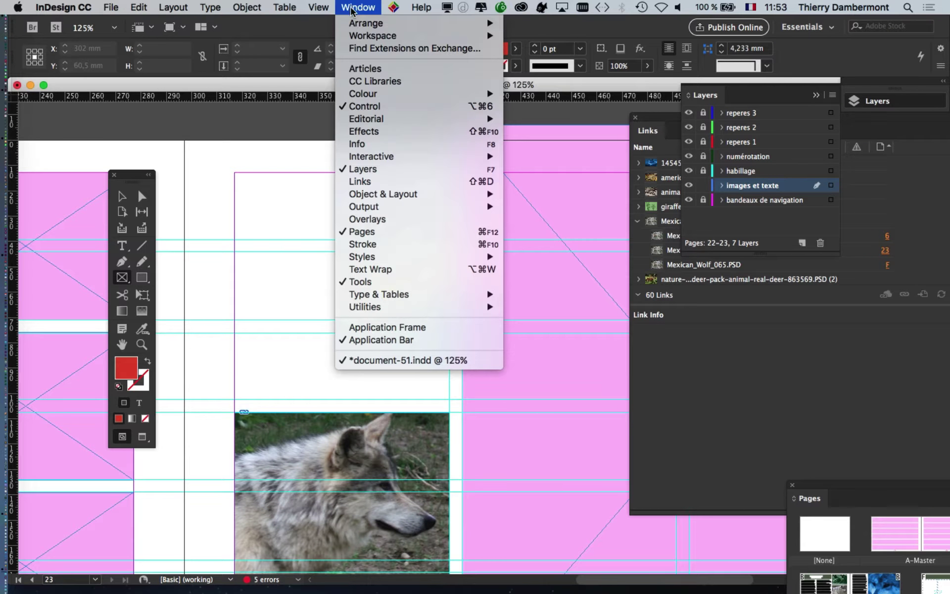
click(717, 97)
drag(718, 97, 442, 151)
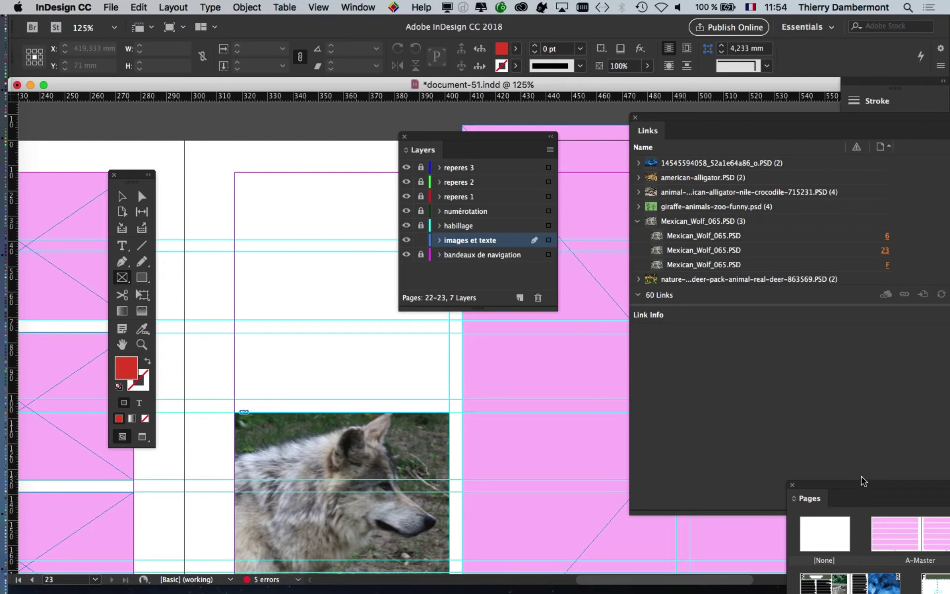
drag(863, 484, 258, 140)
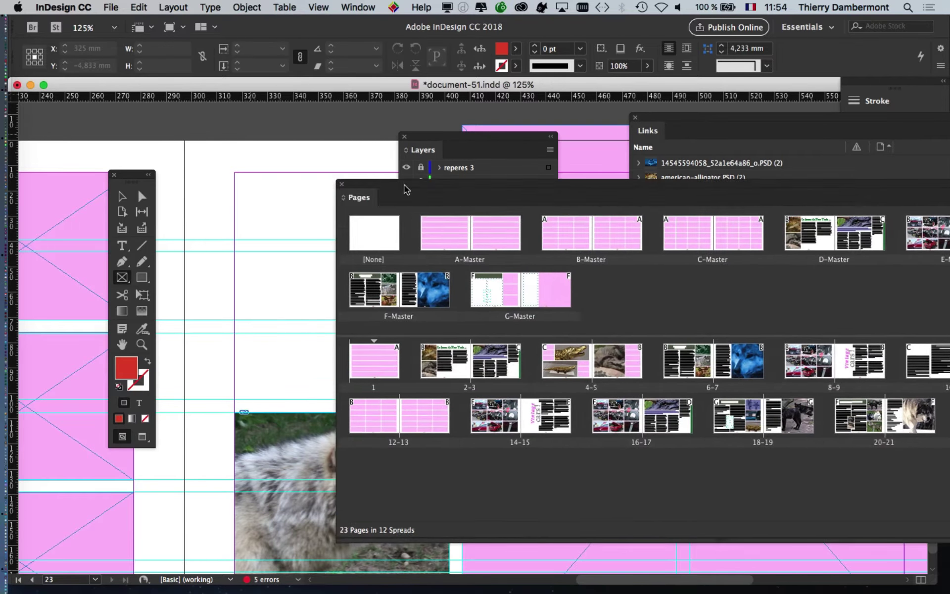
drag(406, 189, 723, 388)
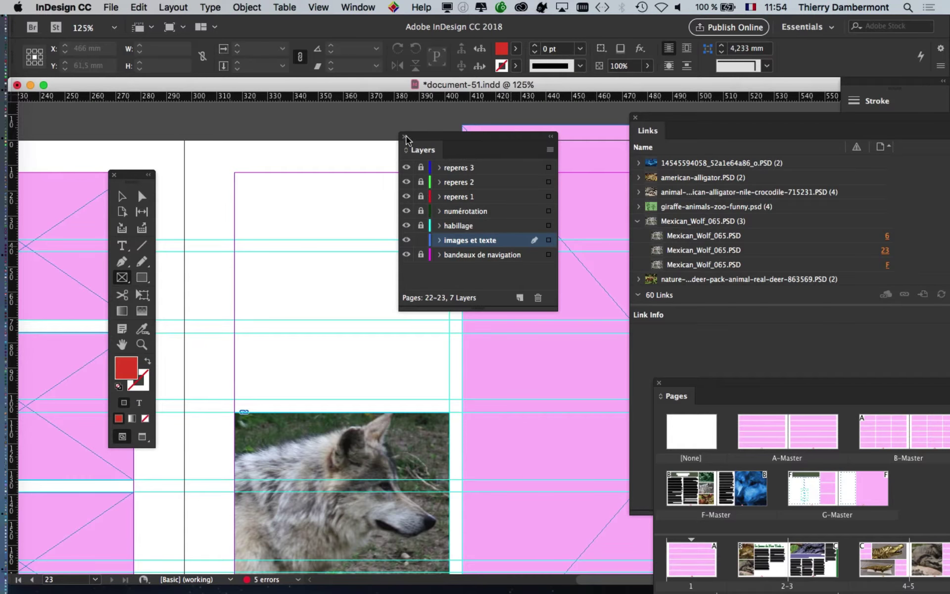
click(404, 137)
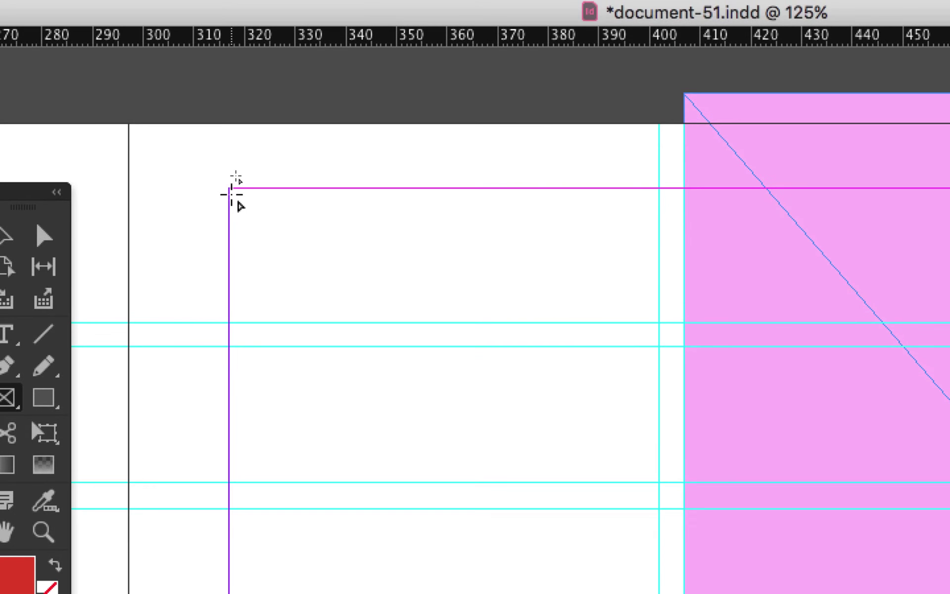
drag(230, 192, 652, 593)
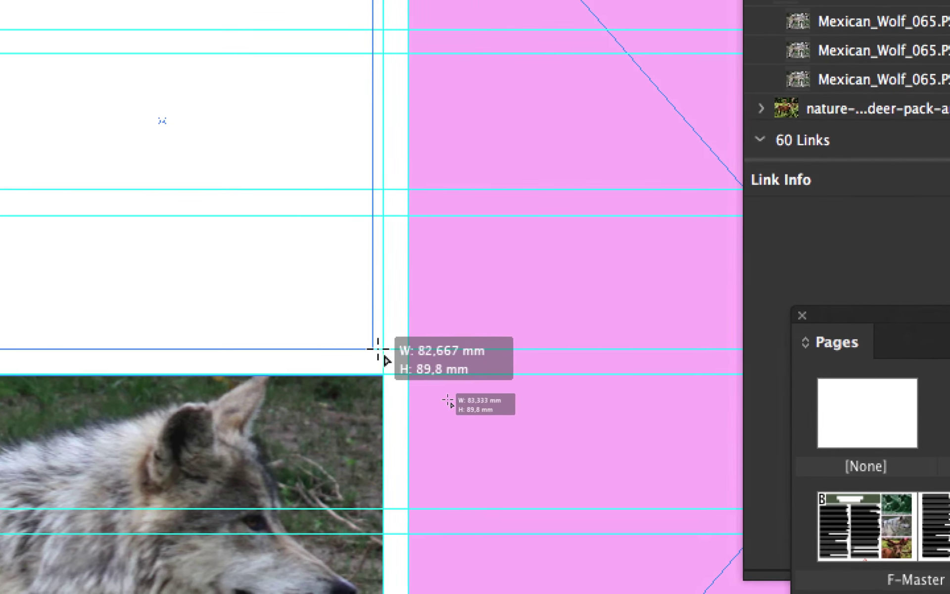
drag(377, 349, 384, 350)
key(ctrl+z)
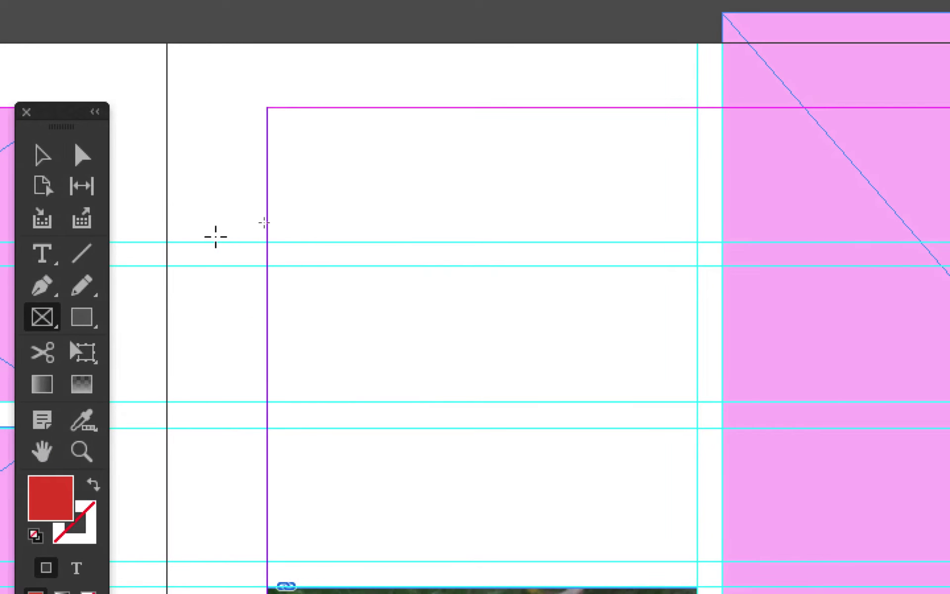
Draw a rectangle frame above the wolf photo on page 23 and enlarge it to 84,767 × 89,8 mm to fill the column area
drag(346, 249, 498, 480)
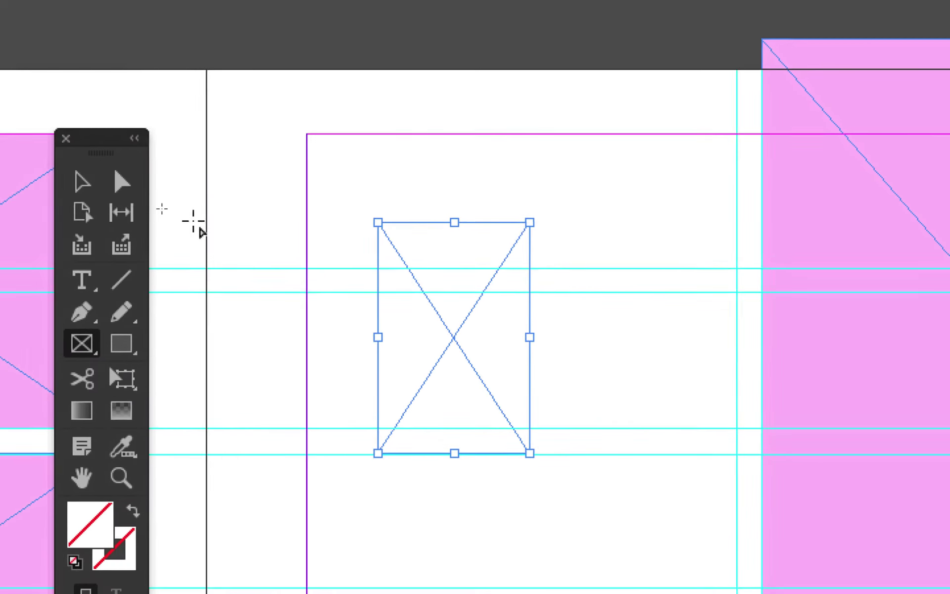
click(82, 182)
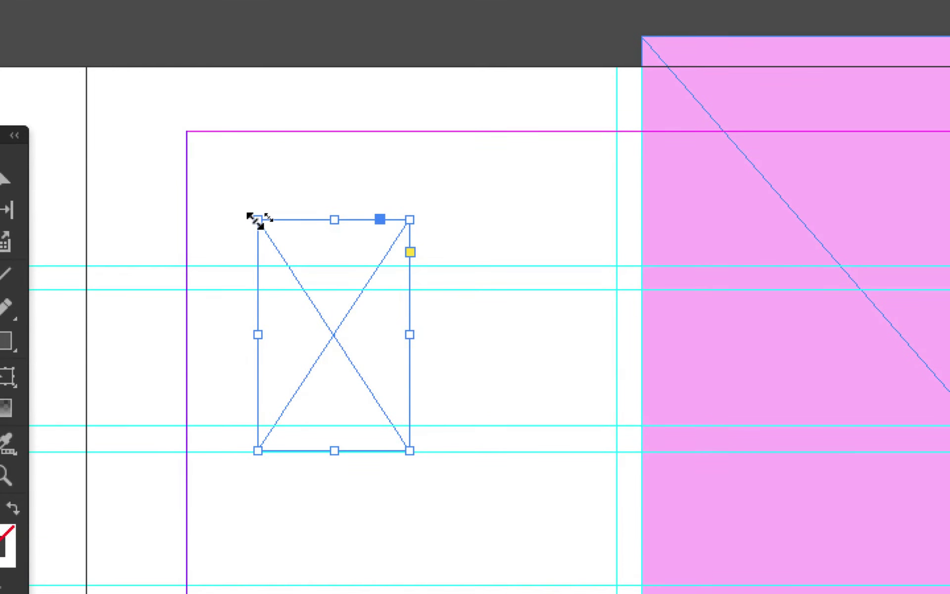
drag(257, 220, 181, 132)
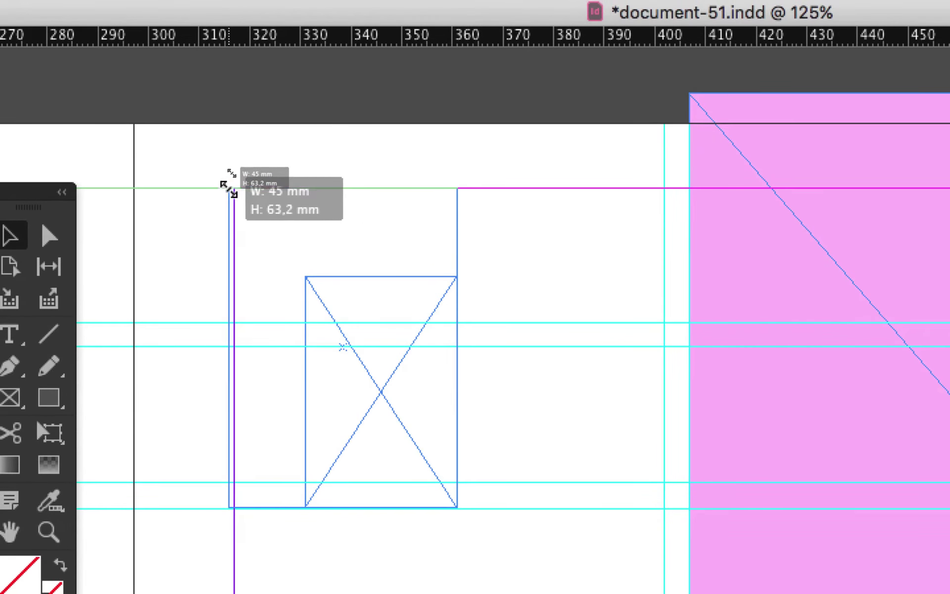
drag(223, 186, 227, 186)
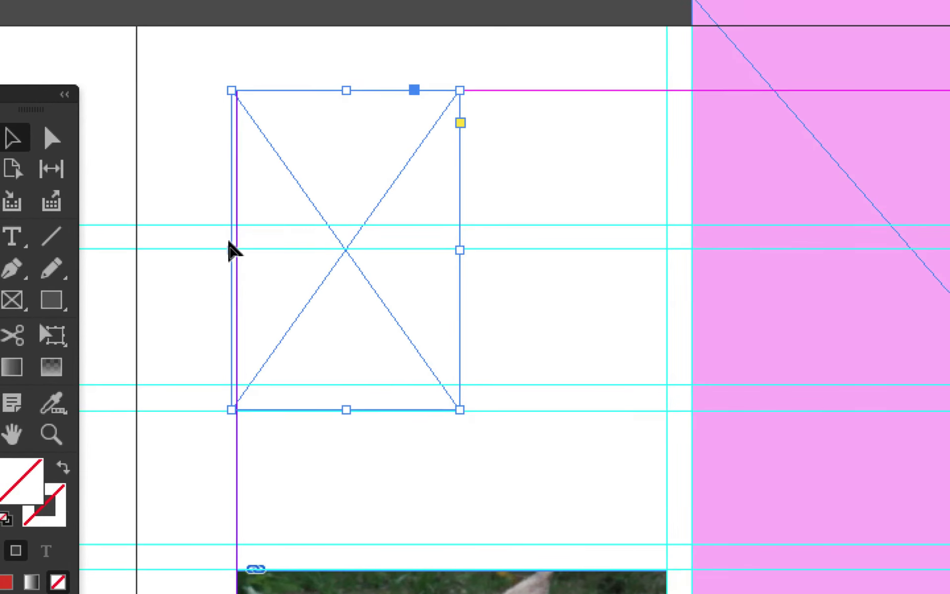
drag(228, 244, 237, 242)
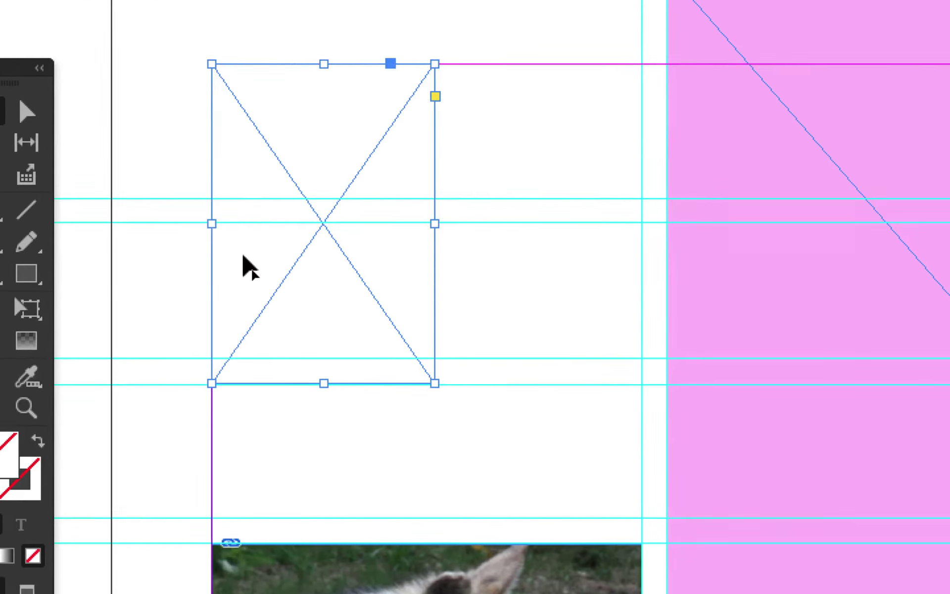
drag(436, 384, 559, 510)
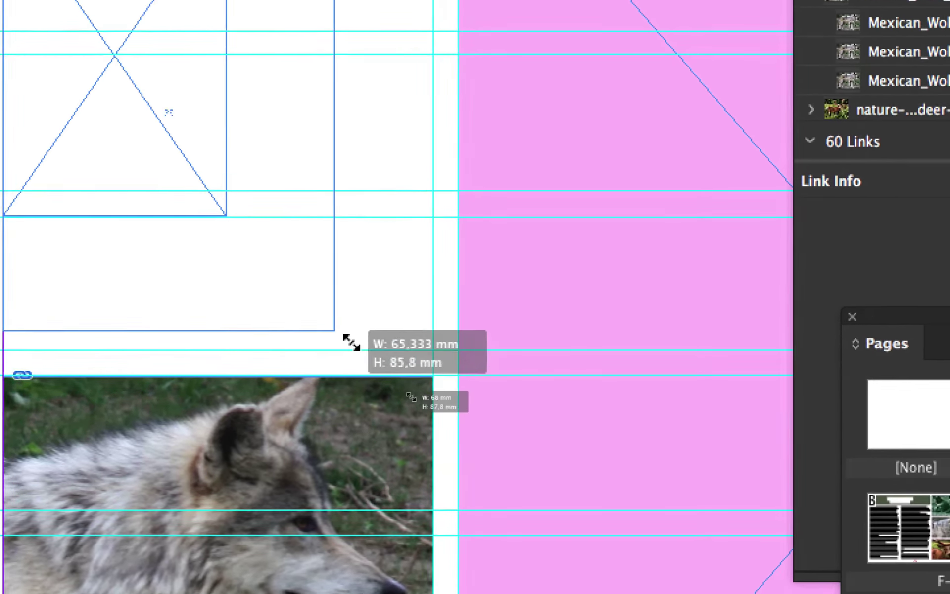
drag(352, 341, 381, 347)
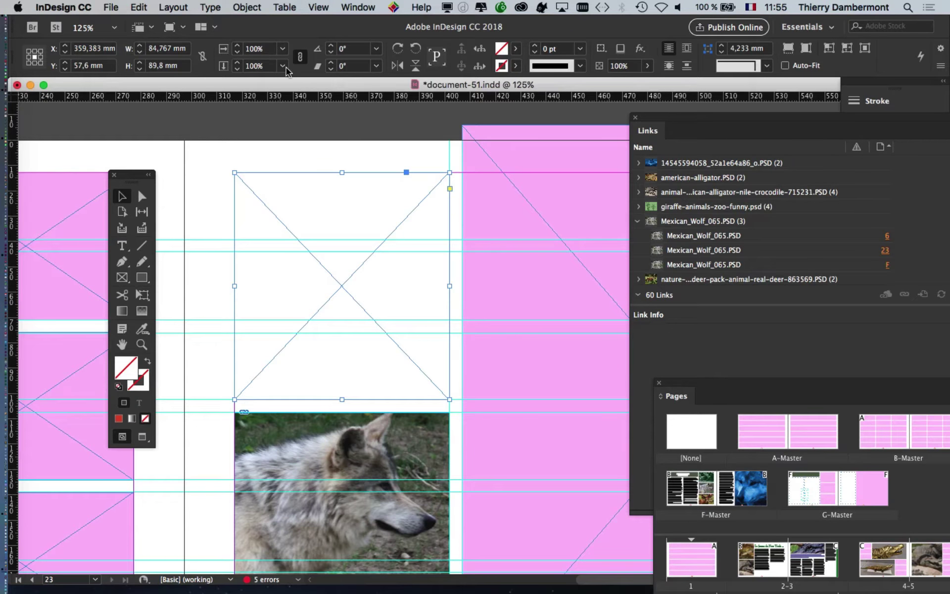
Review the Frame Fitting Options of the empty frame and dismiss them without changes
click(247, 7)
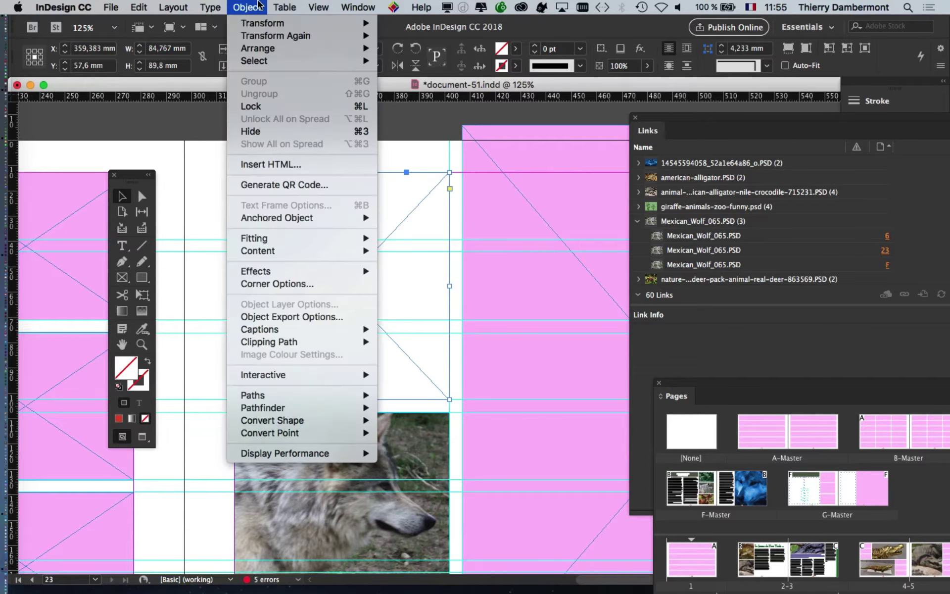
mouse_move(292, 242)
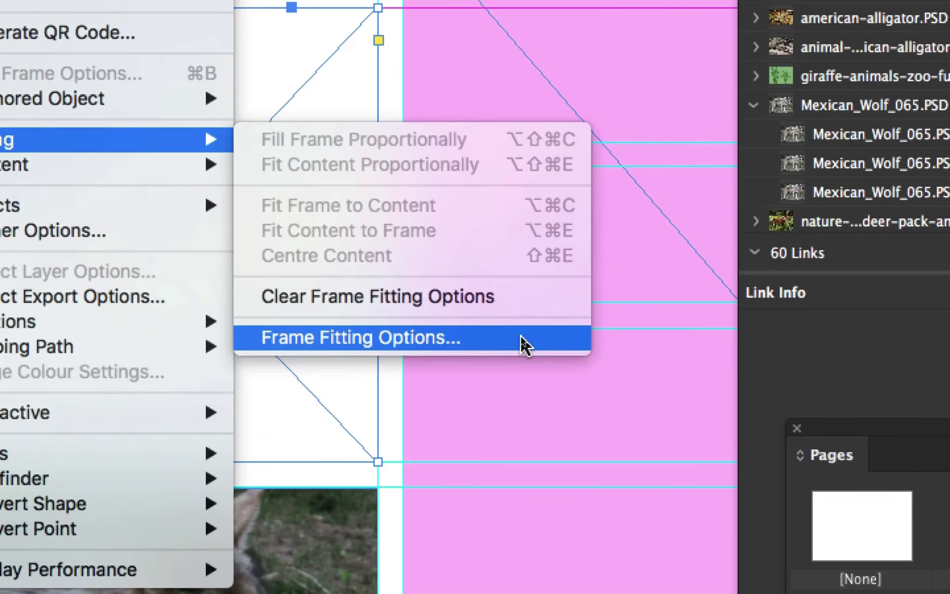
click(521, 336)
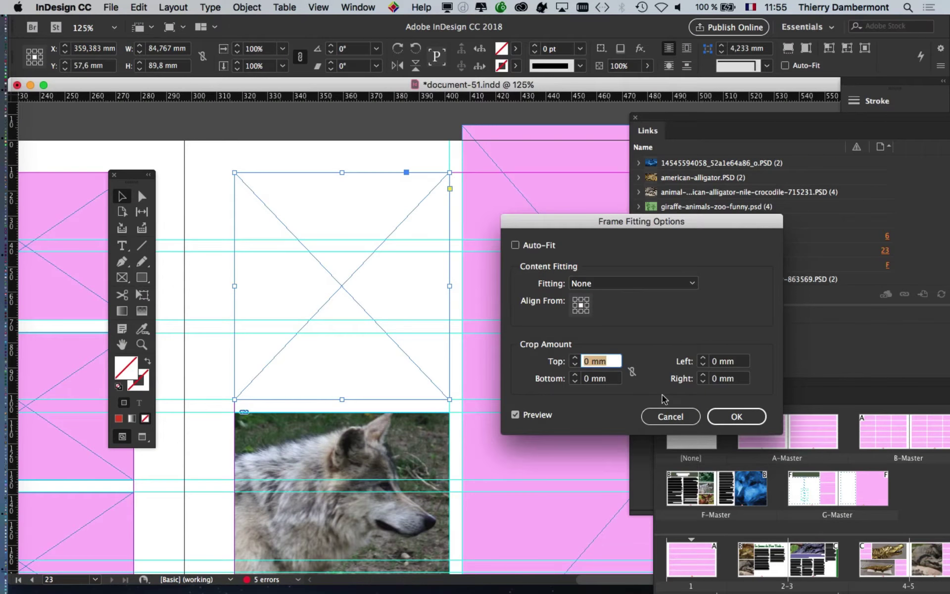
key(Escape)
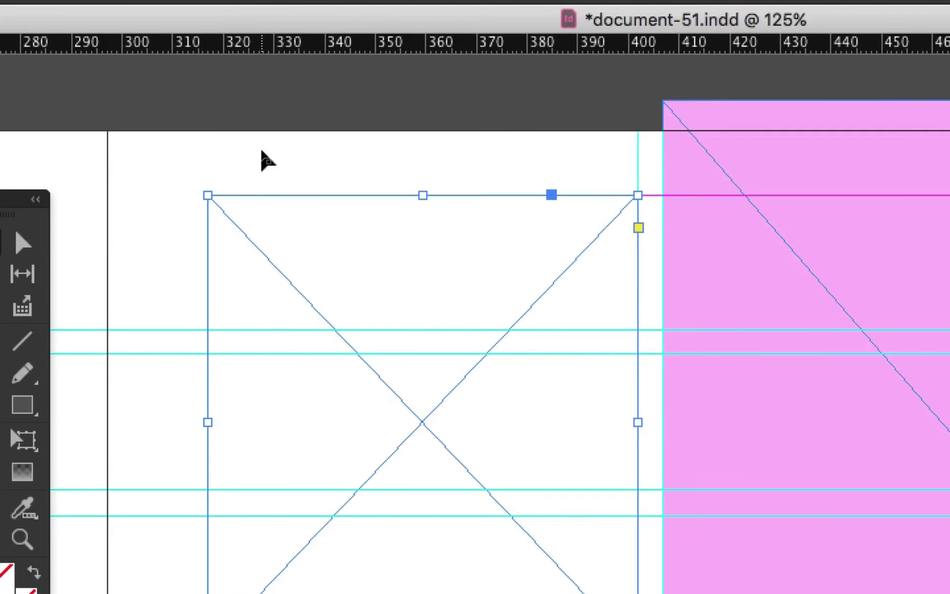
click(260, 150)
click(262, 181)
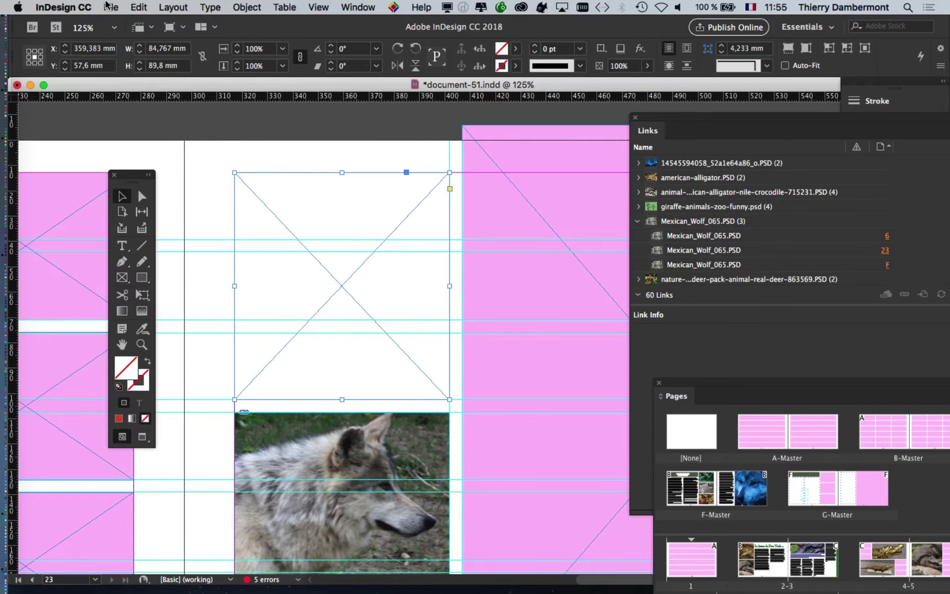
click(107, 7)
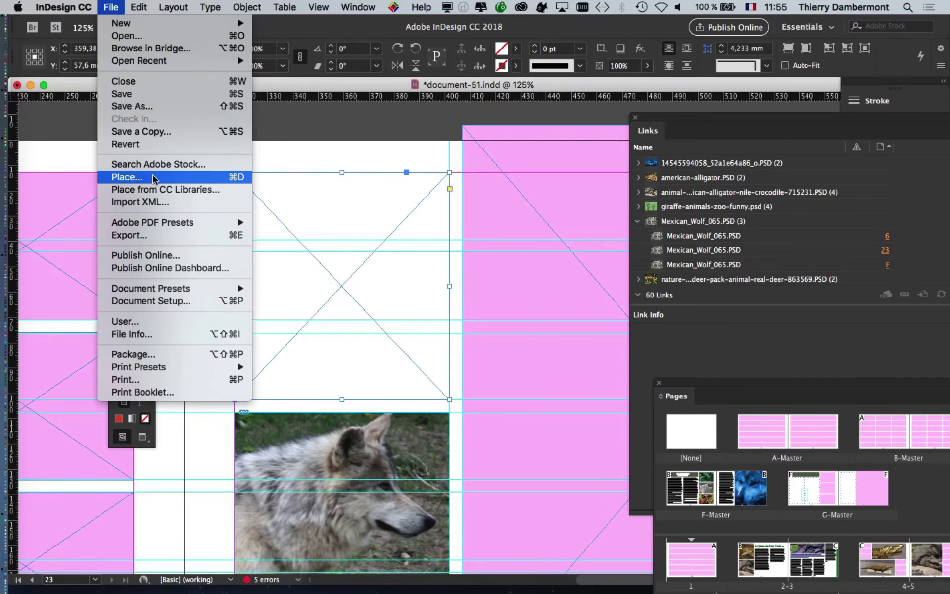
click(566, 286)
key(super+d)
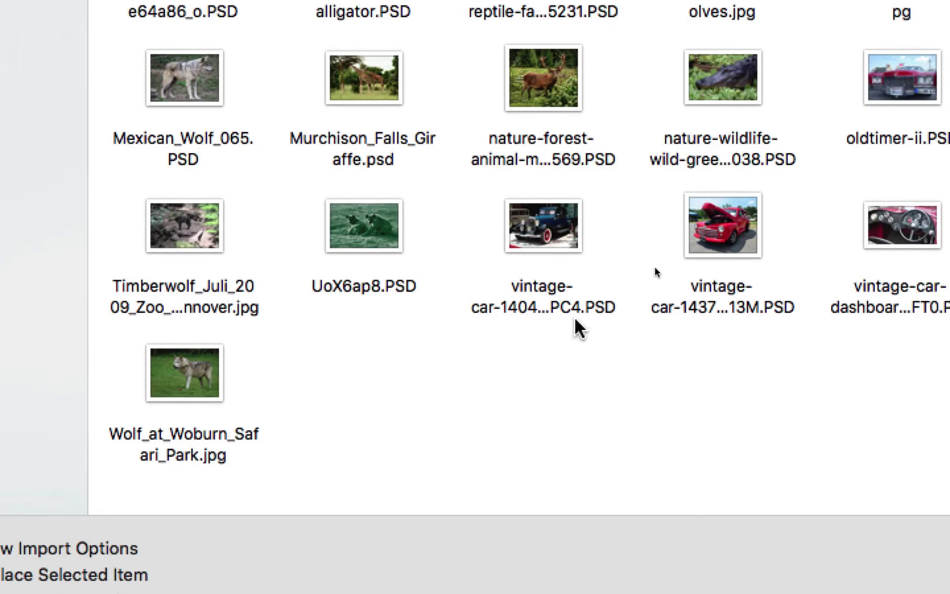
click(654, 276)
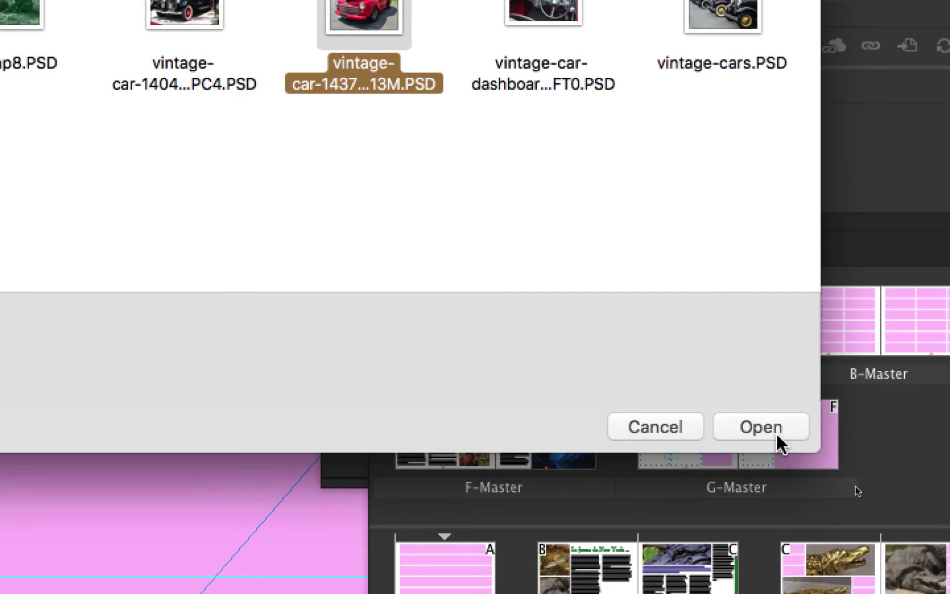
click(776, 441)
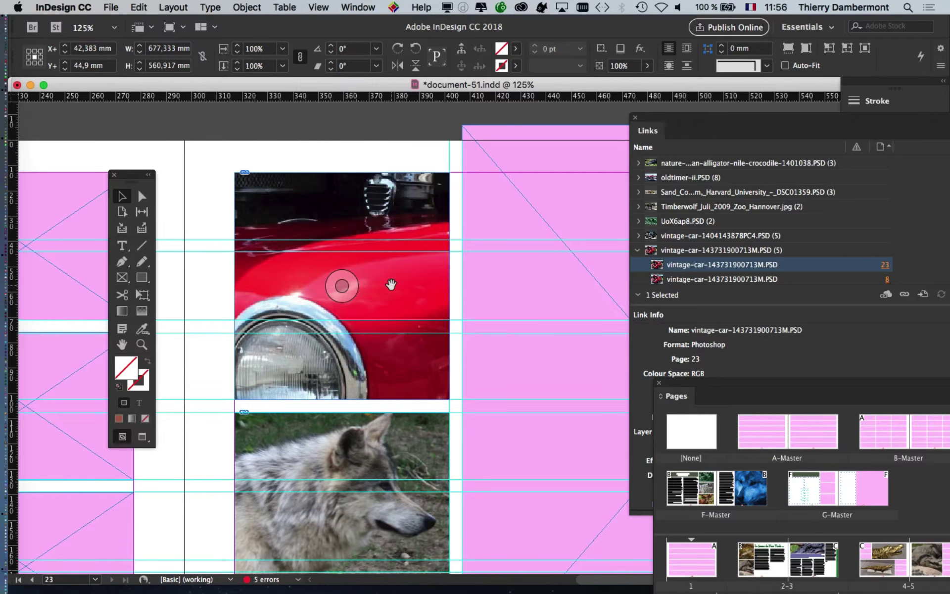
Move the Links list, the Pages list and the tool palette aside to clear the view of the page 22–23 spread
key(super+minus)
key(super+minus)
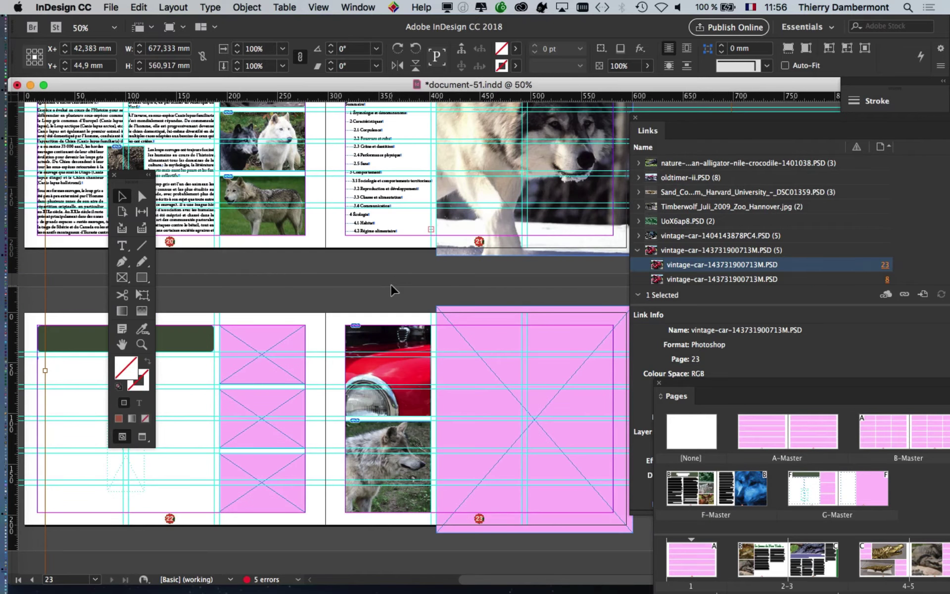
key(super+minus)
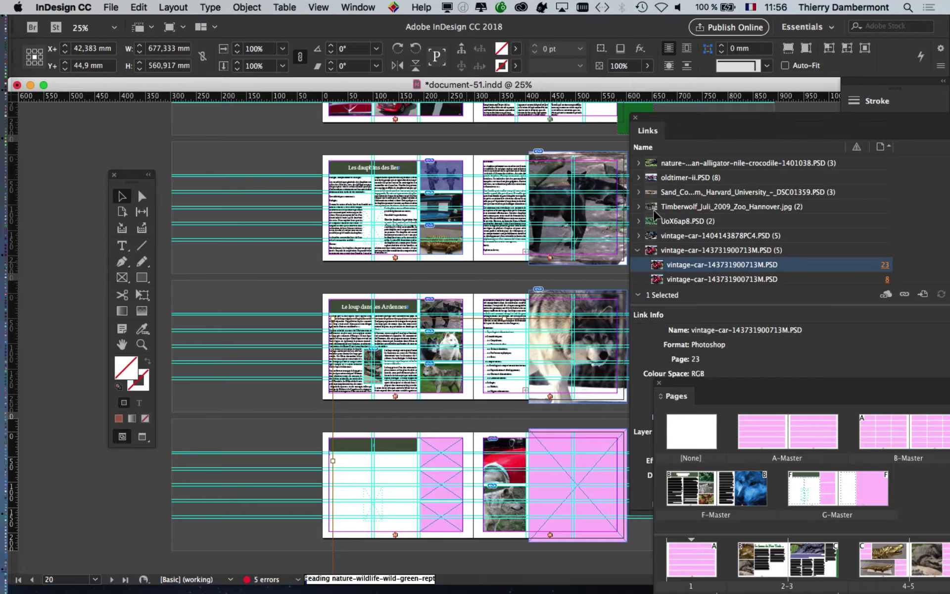
drag(645, 116, 856, 219)
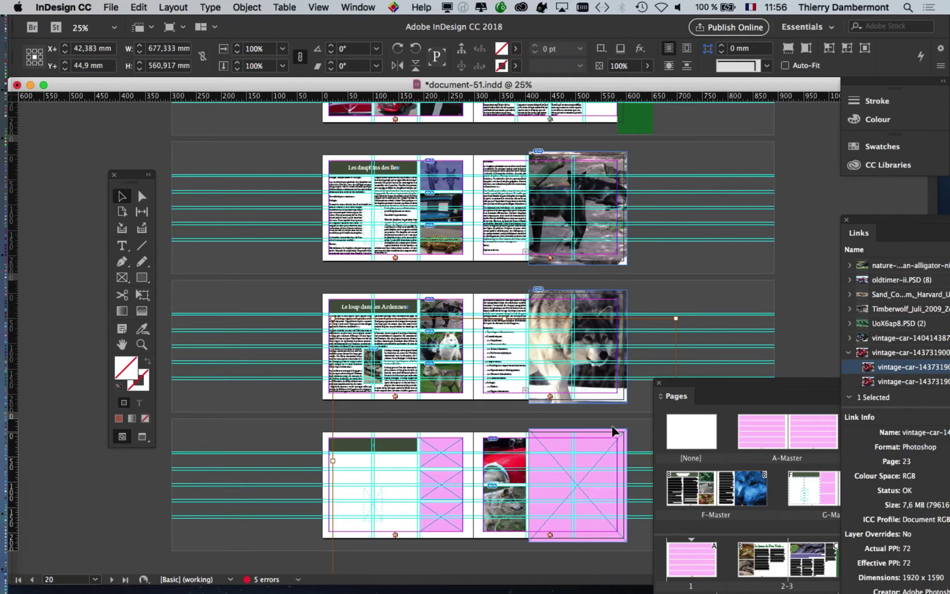
drag(686, 387, 795, 377)
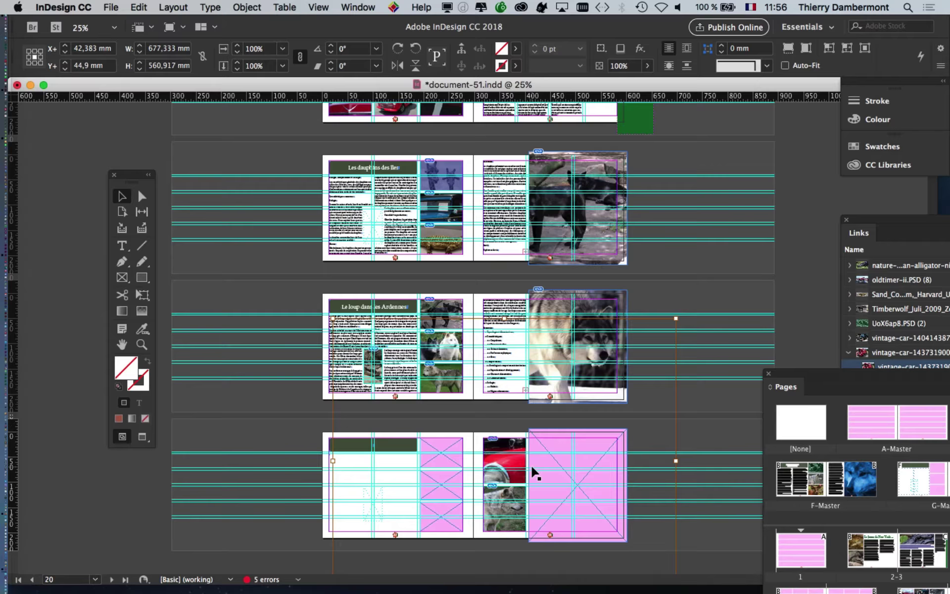
scroll(547, 402, up, 2)
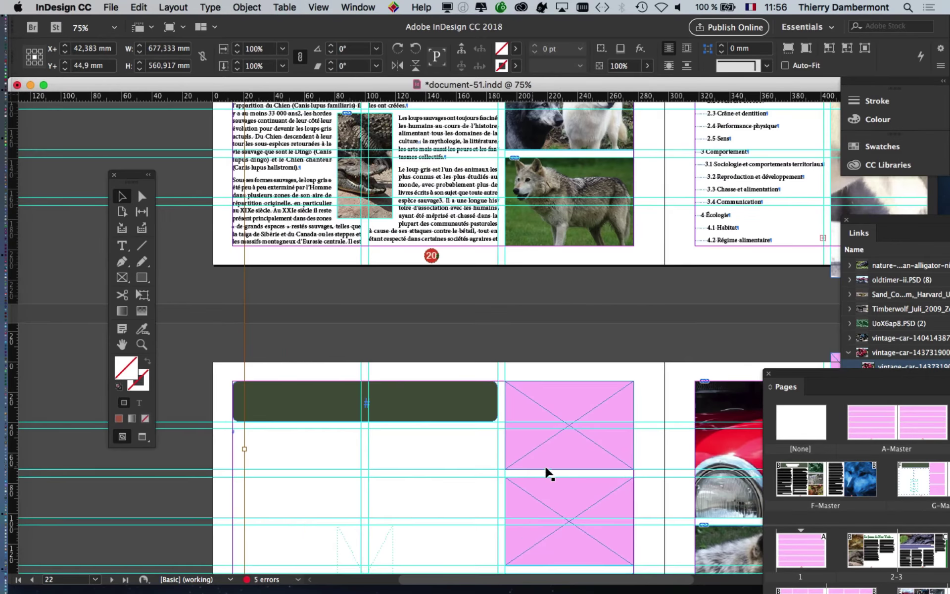
scroll(644, 444, down, 5)
scroll(644, 444, right, 10)
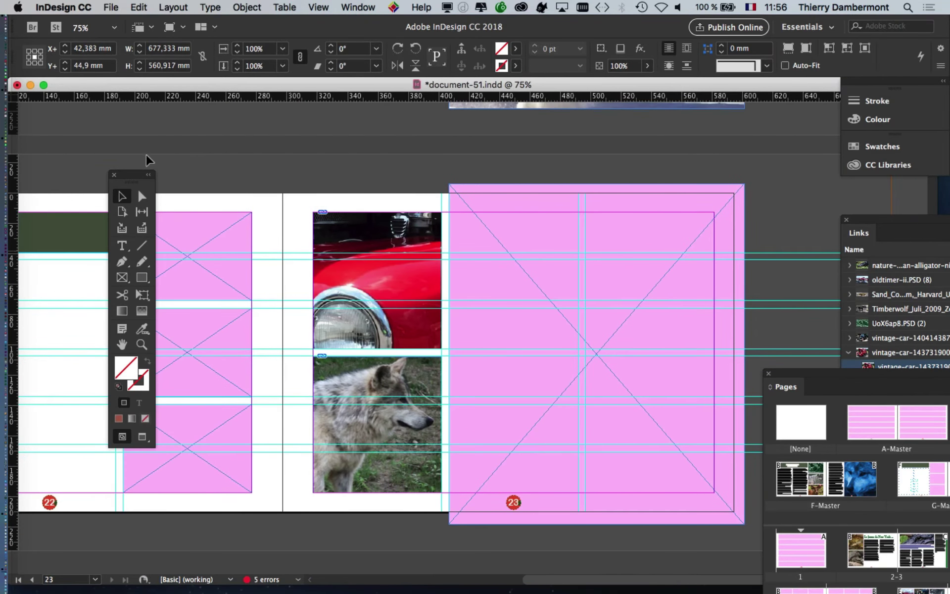
drag(137, 177, 78, 182)
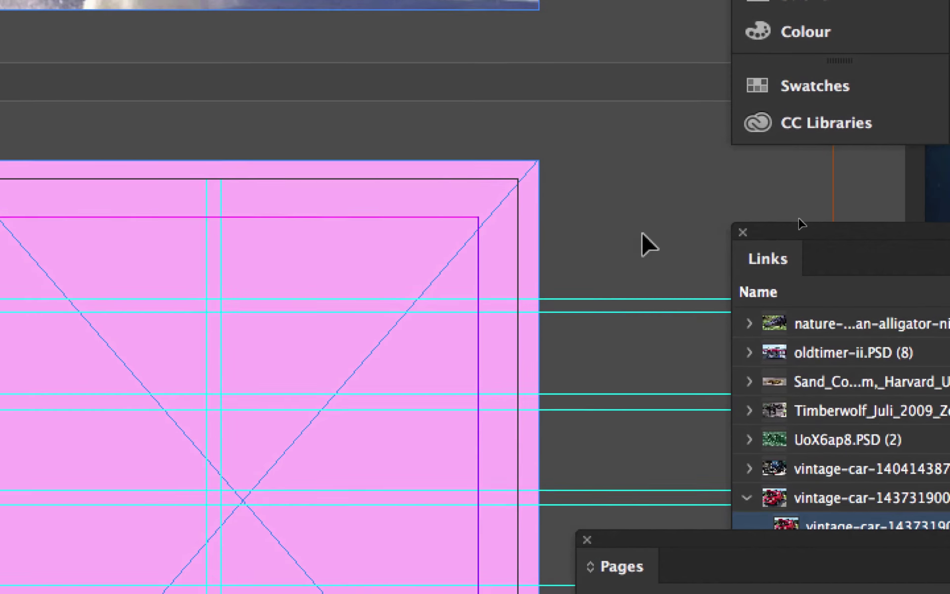
key(super+minus)
key(super+minus)
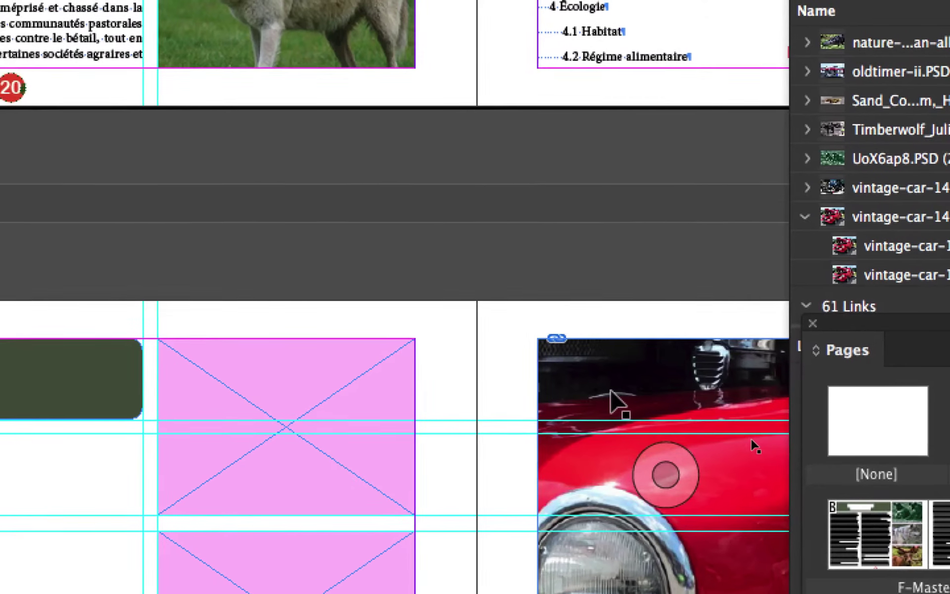
Fit the red car image on page 23 to its frame with Fill Frame Proportionally
click(612, 390)
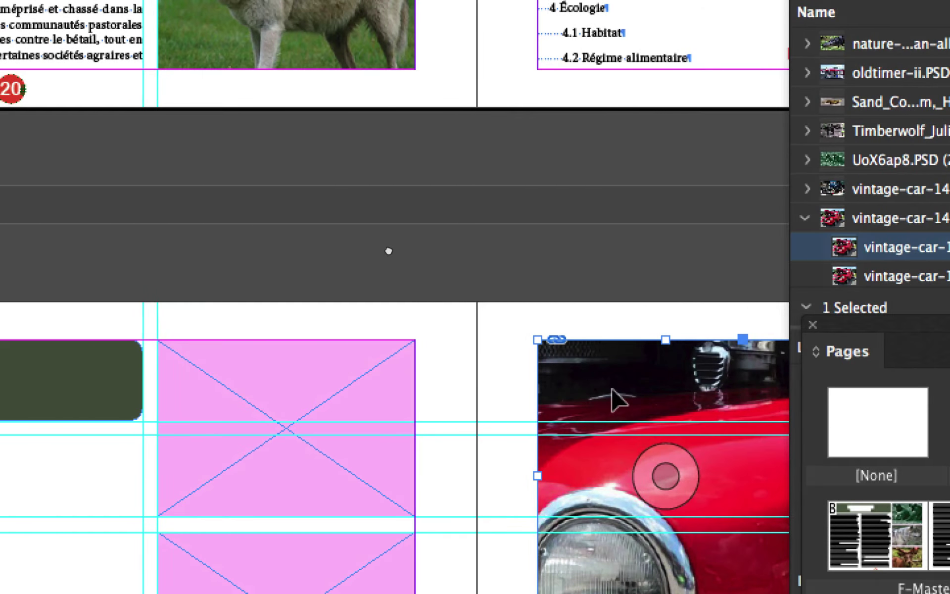
drag(613, 390, 386, 253)
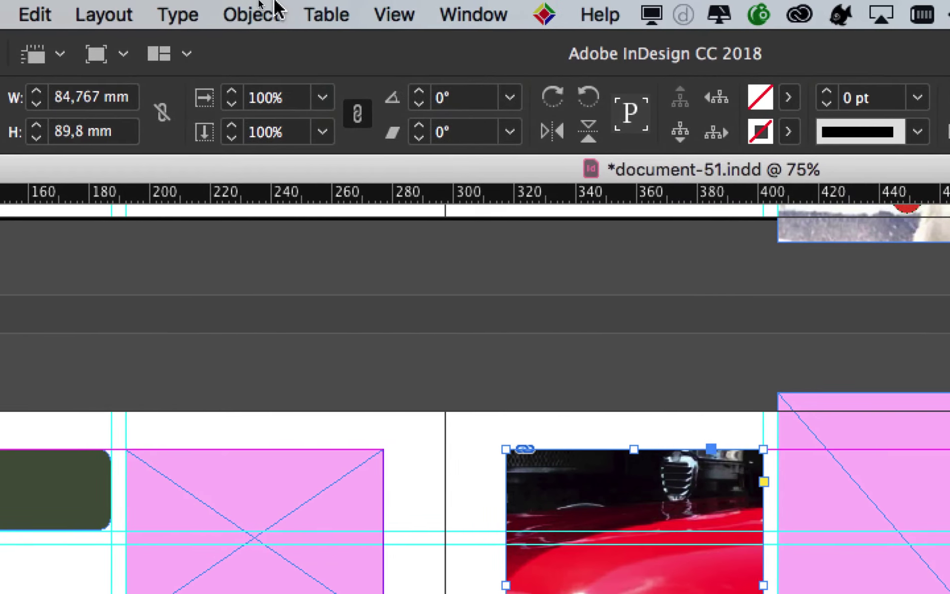
click(272, 10)
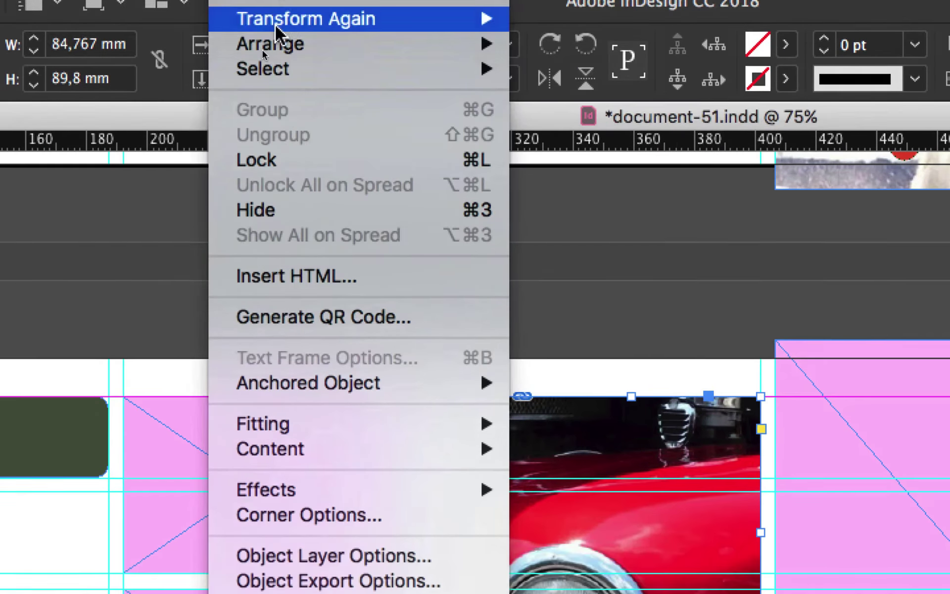
mouse_move(322, 235)
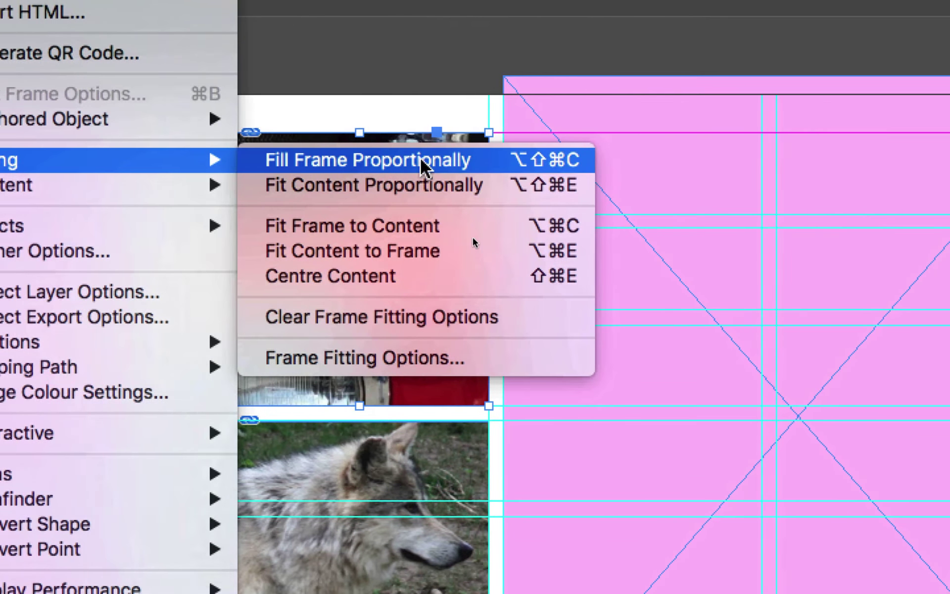
click(445, 159)
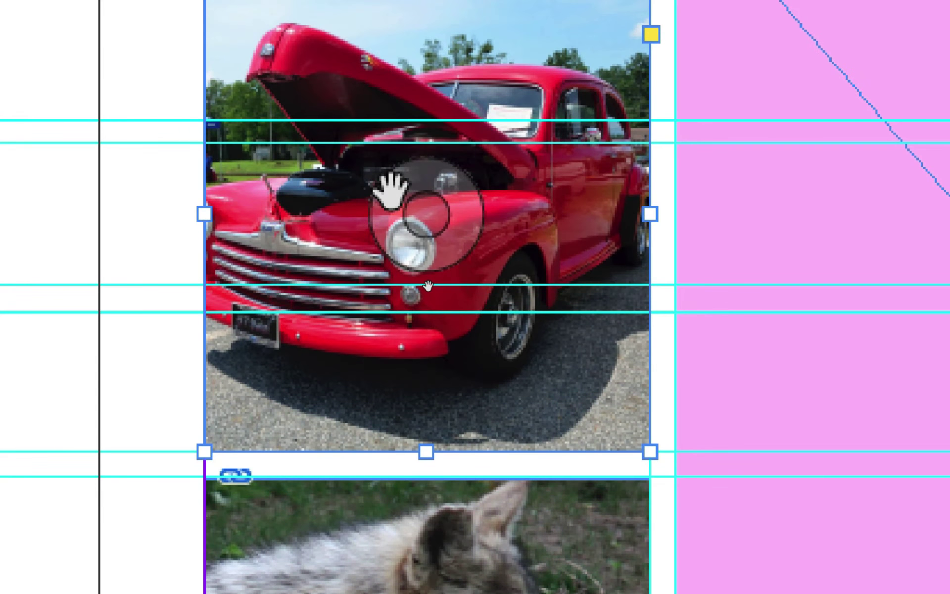
Shift the car image to the right inside its frame so both headlights show, and deselect it
click(391, 190)
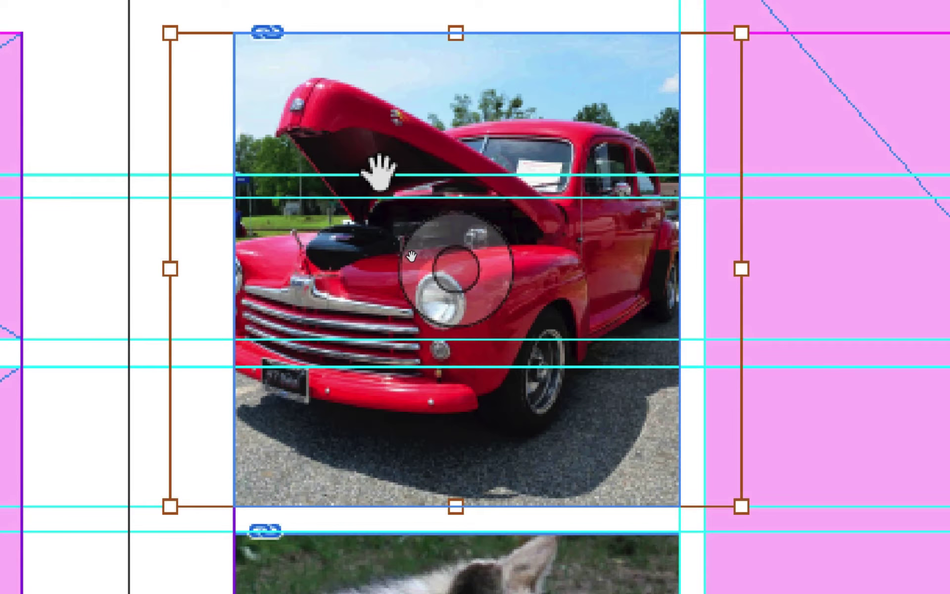
mouse_move(379, 172)
mouse_down()
mouse_move(417, 164)
mouse_move(365, 164)
mouse_move(429, 165)
mouse_move(389, 166)
mouse_up()
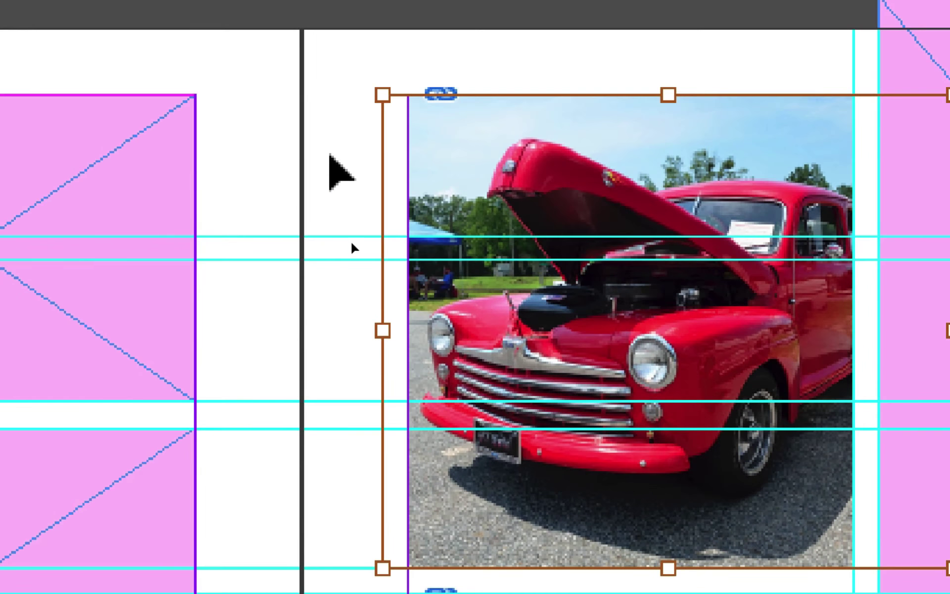
click(322, 395)
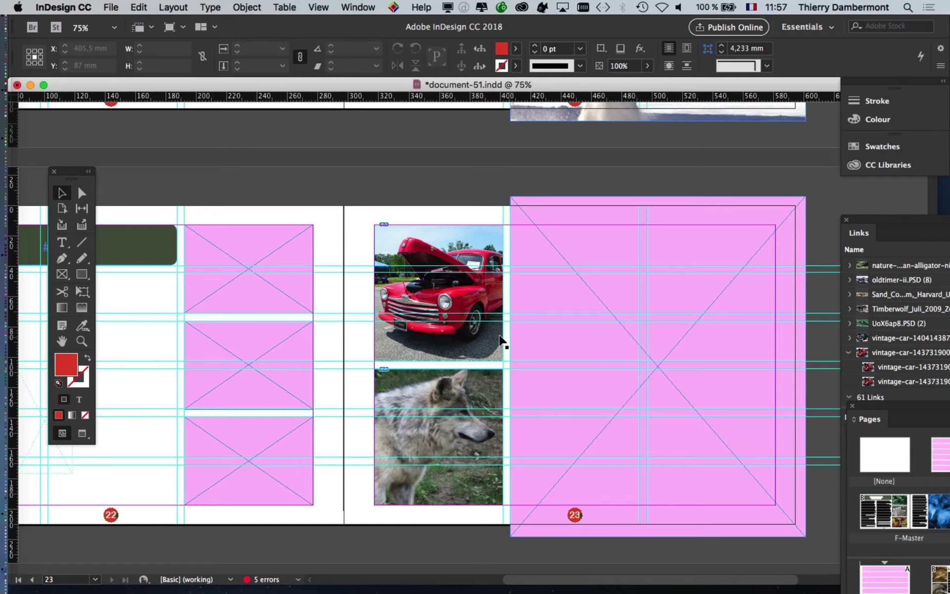
Save the document under the new name document-52.indd in the document-50 Folder
click(111, 7)
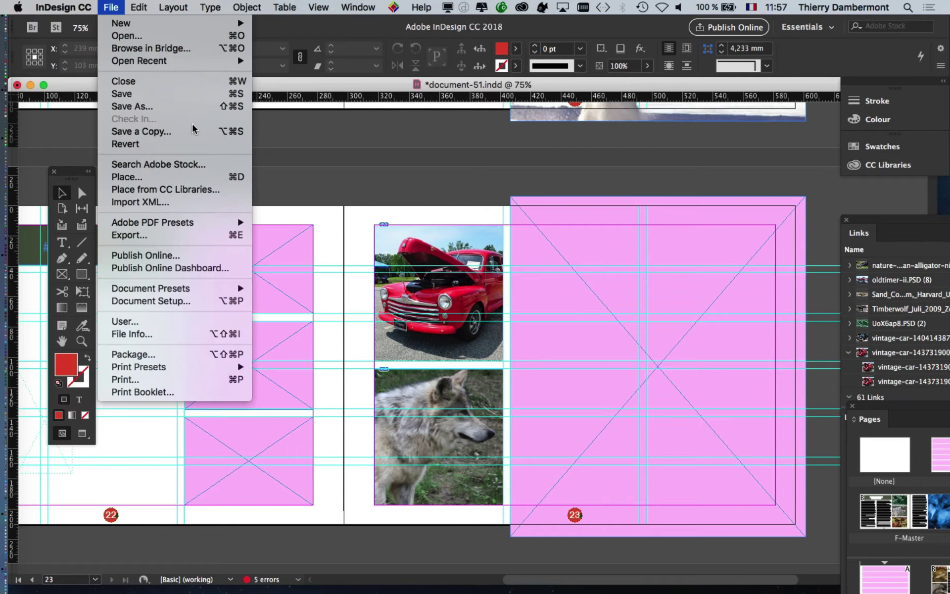
click(195, 106)
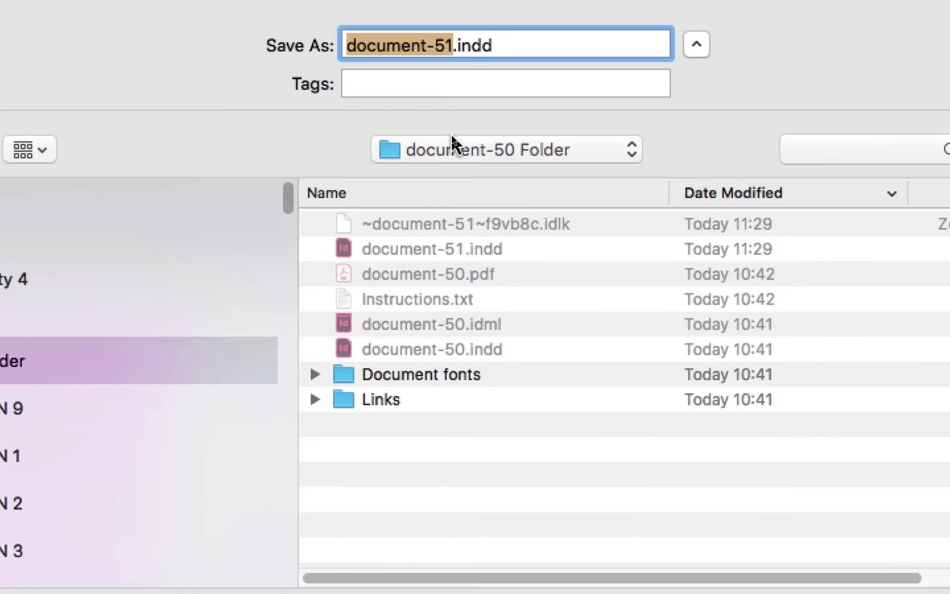
click(453, 45)
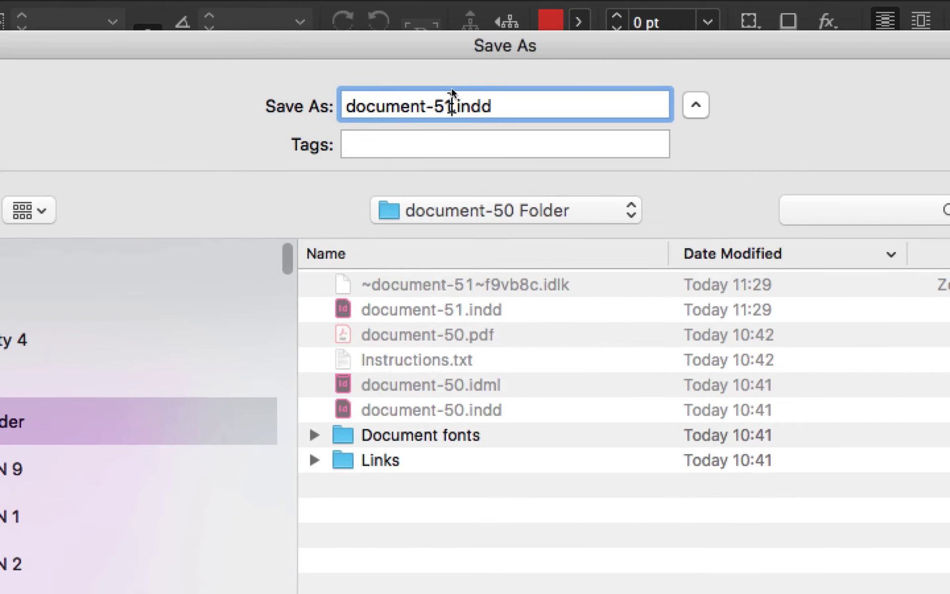
key(BackSpace)
text(2)
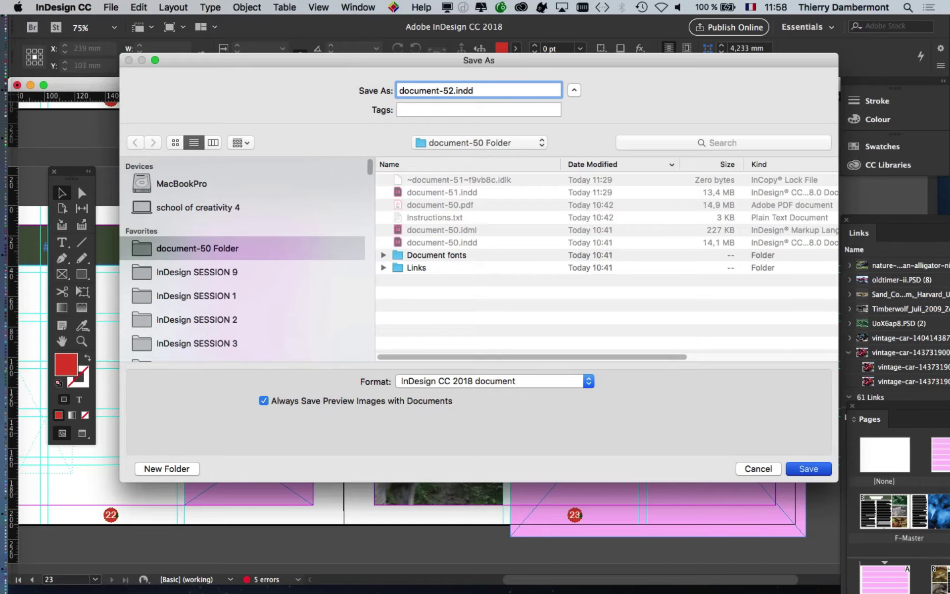
key(Return)
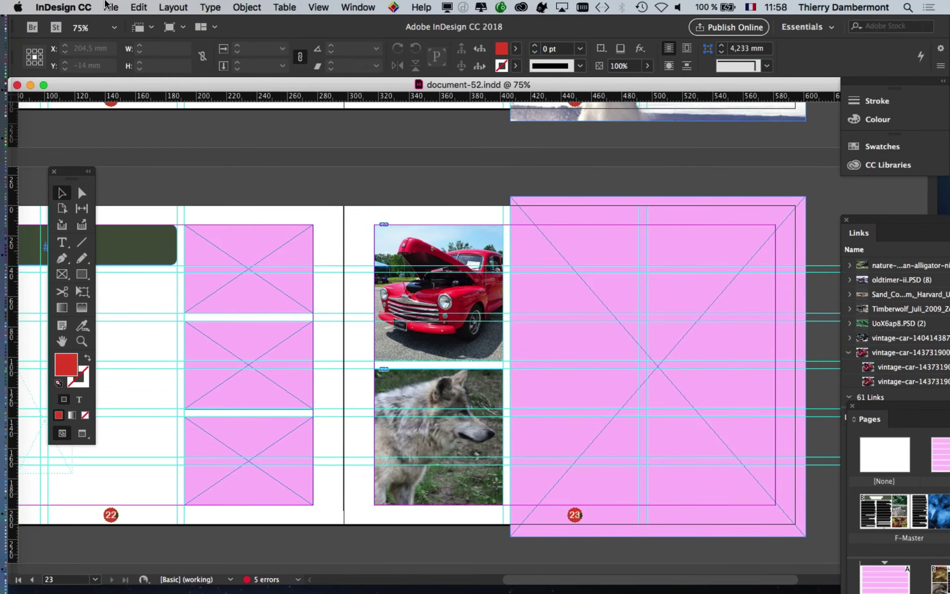
Load Black_and_White_Wolves.jpg, oldtimer-ii.PSD, vintage-cars.PSD and vintage-car-1404...PC4.PSD together from the Links folder for placing
click(110, 7)
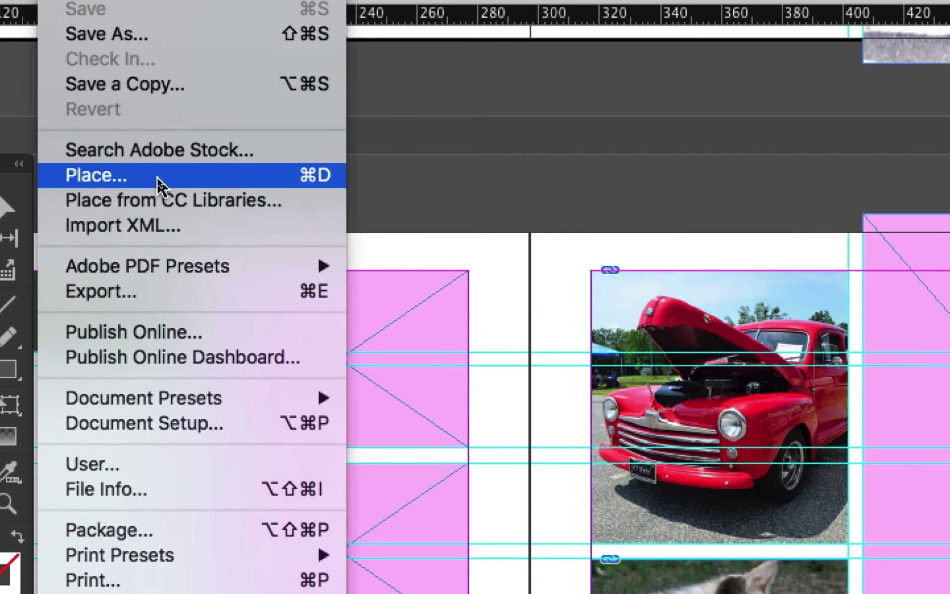
click(157, 178)
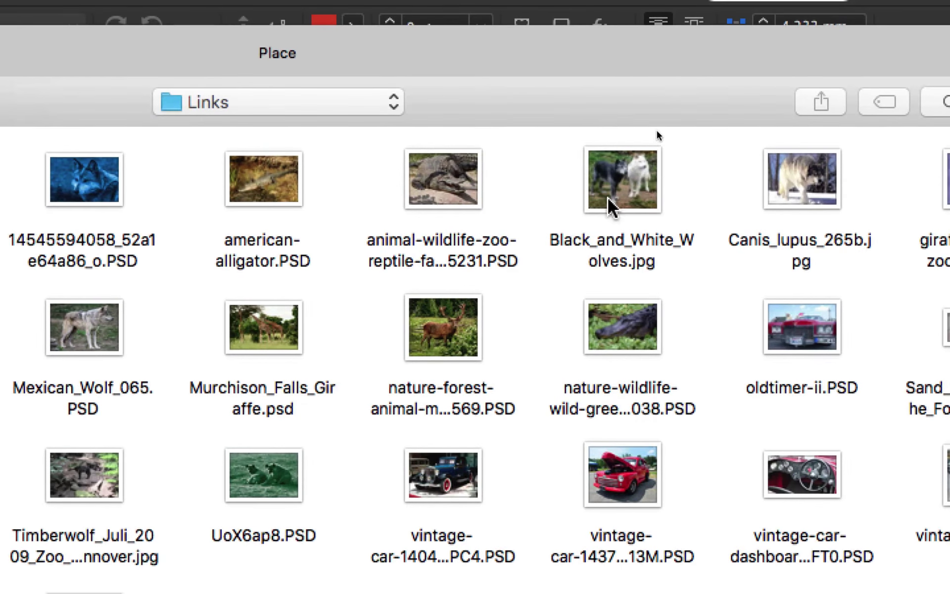
click(614, 198)
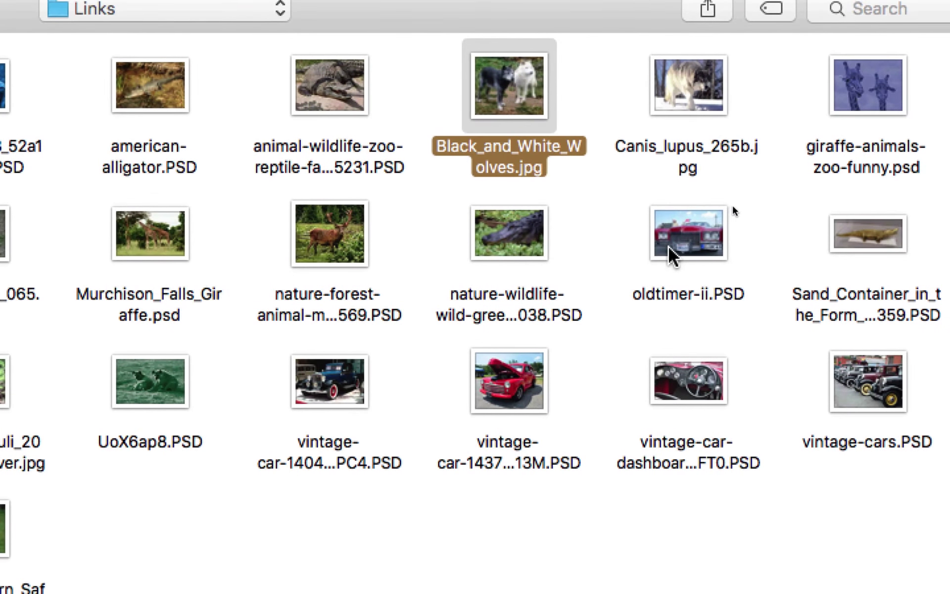
super+click(708, 247)
super+click(883, 393)
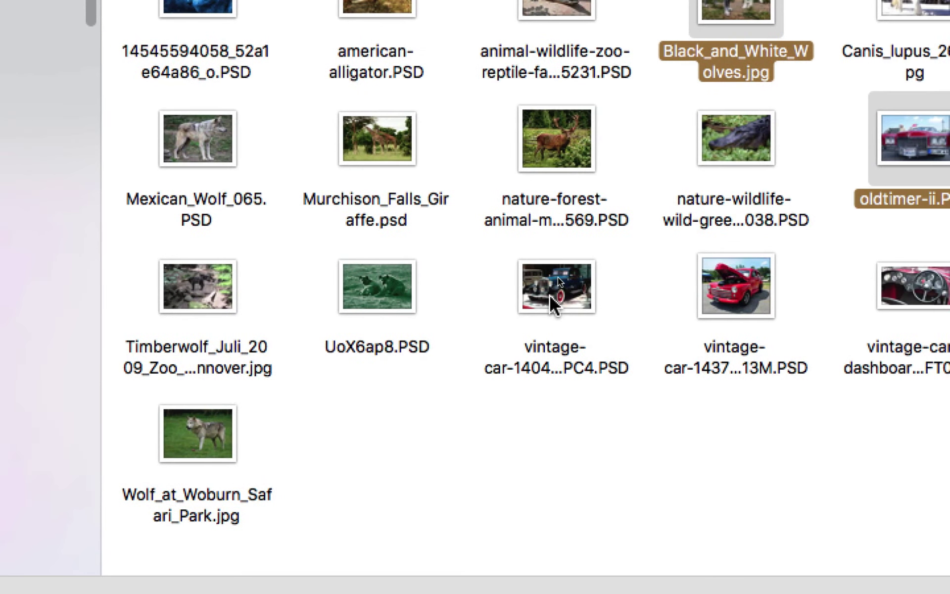
super+click(550, 297)
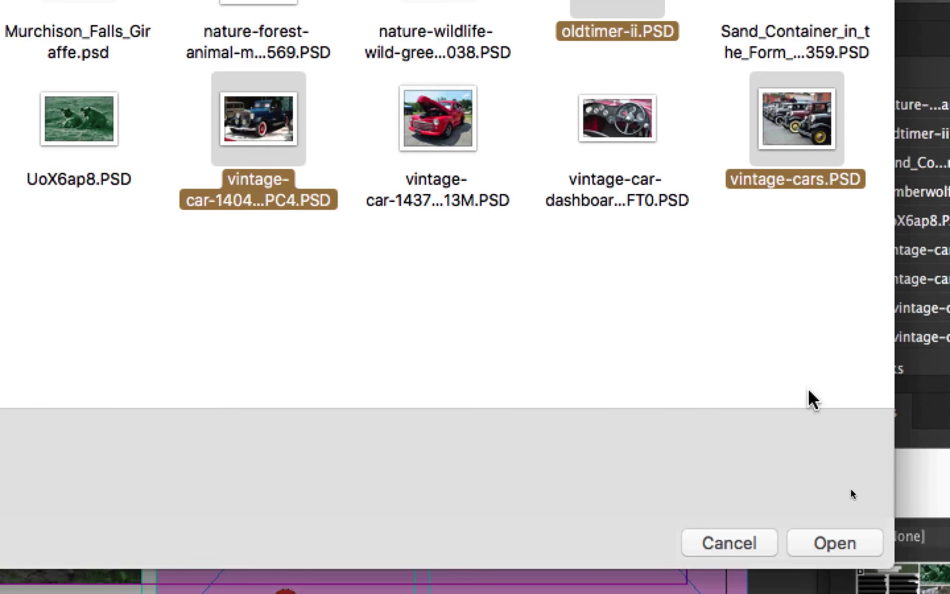
click(835, 543)
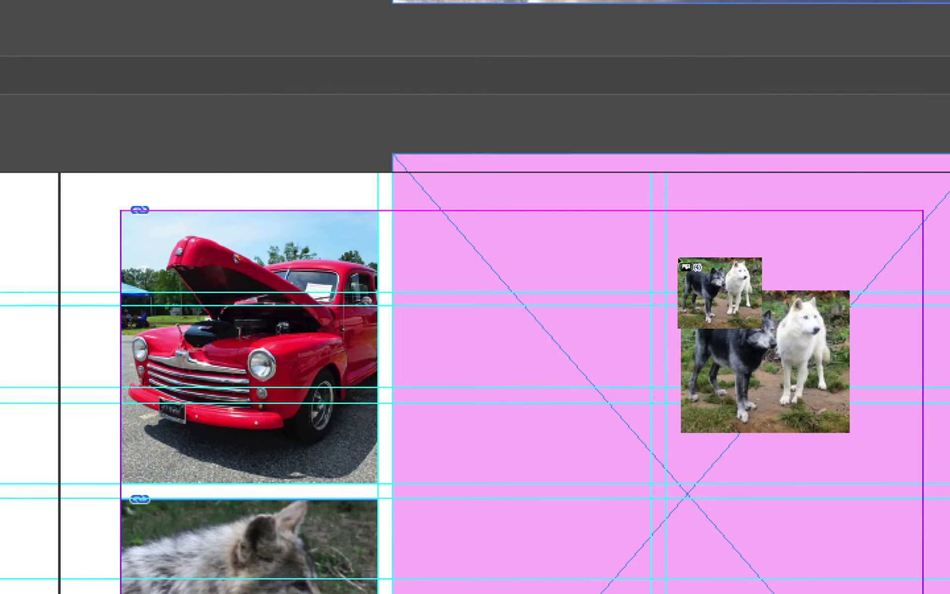
Cycle through the loaded images to the blue vintage car and place it in the large empty frame on page 23
key(Right)
key(Right)
key(Right)
key(Right)
key(Right)
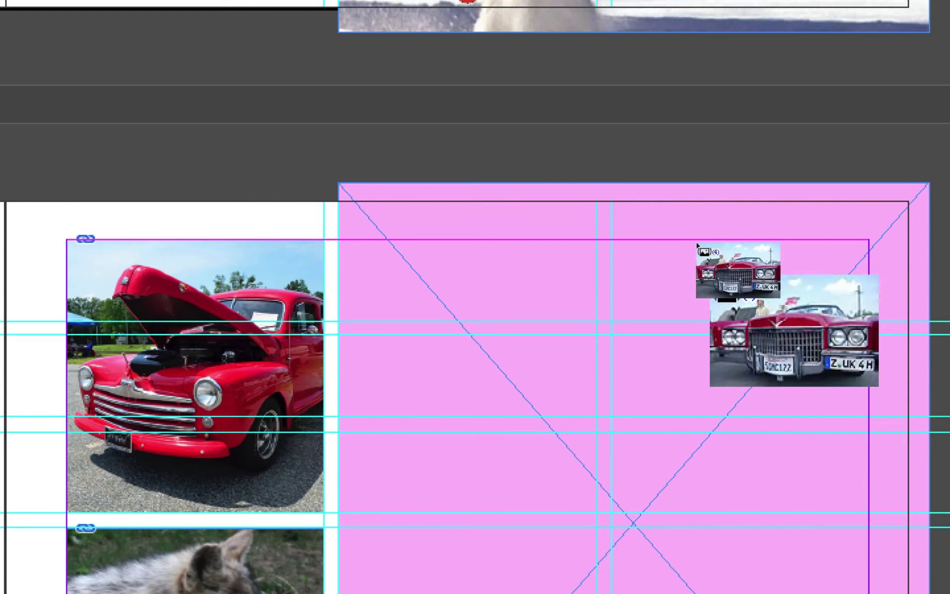
key(Left)
key(Left)
key(Right)
key(Right)
key(Right)
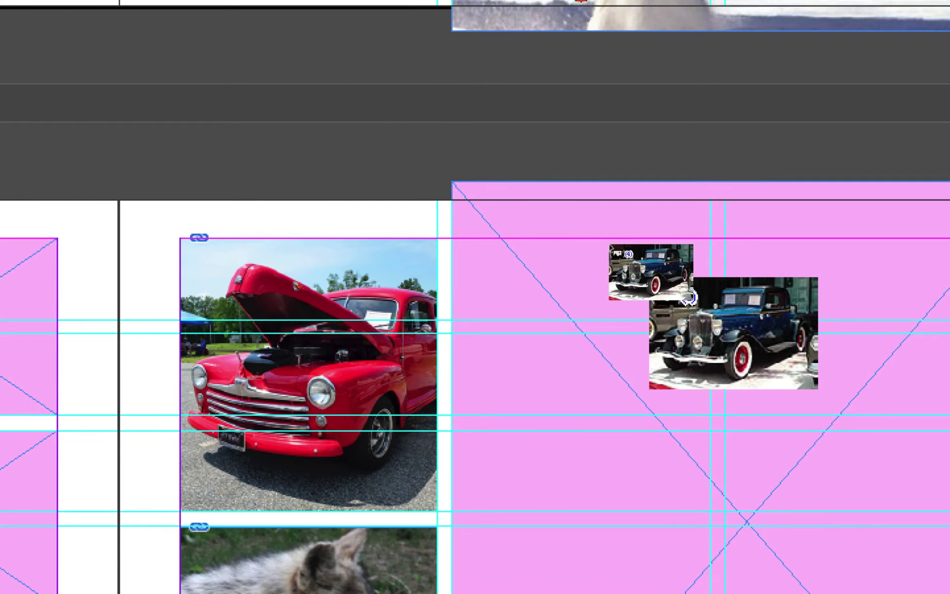
click(611, 246)
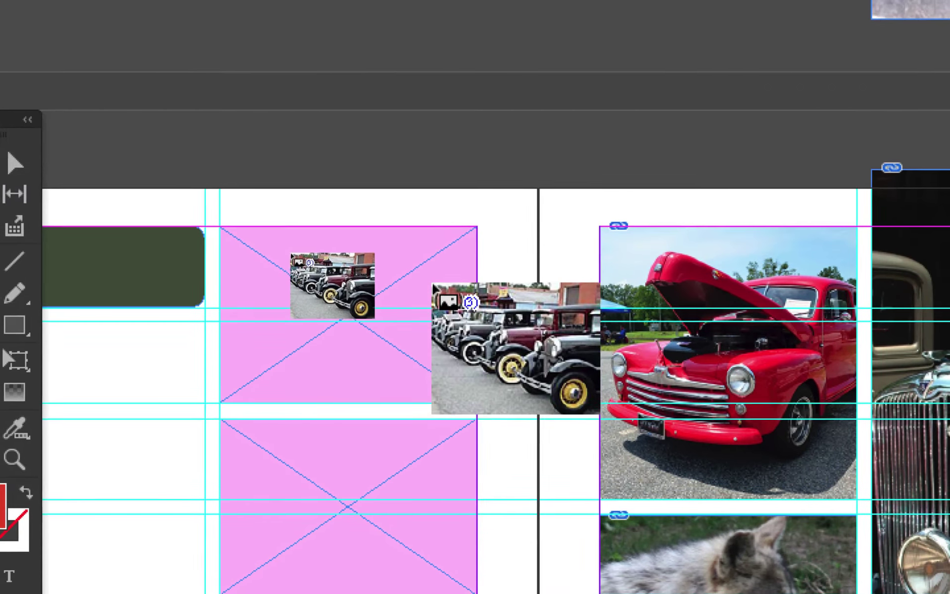
Place the vintage-cars, black and white wolves, and oldtimer-ii images into the three empty page 22 frames, from top to bottom
click(433, 286)
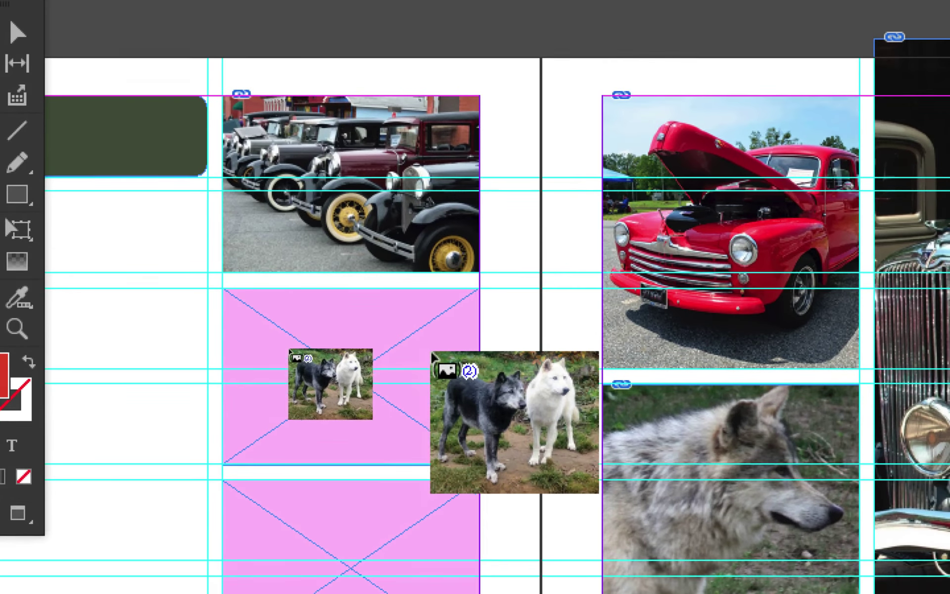
key(Escape)
click(430, 363)
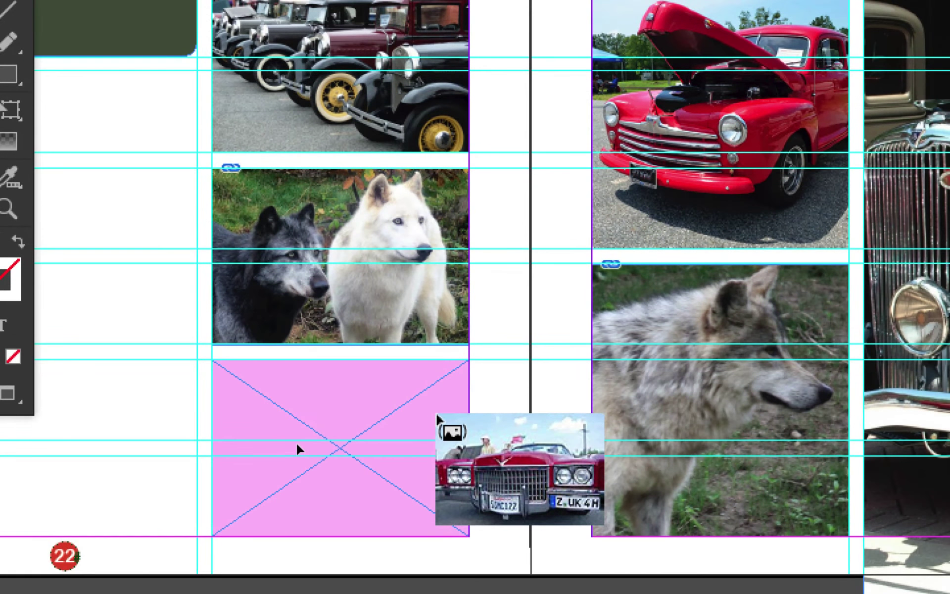
click(437, 415)
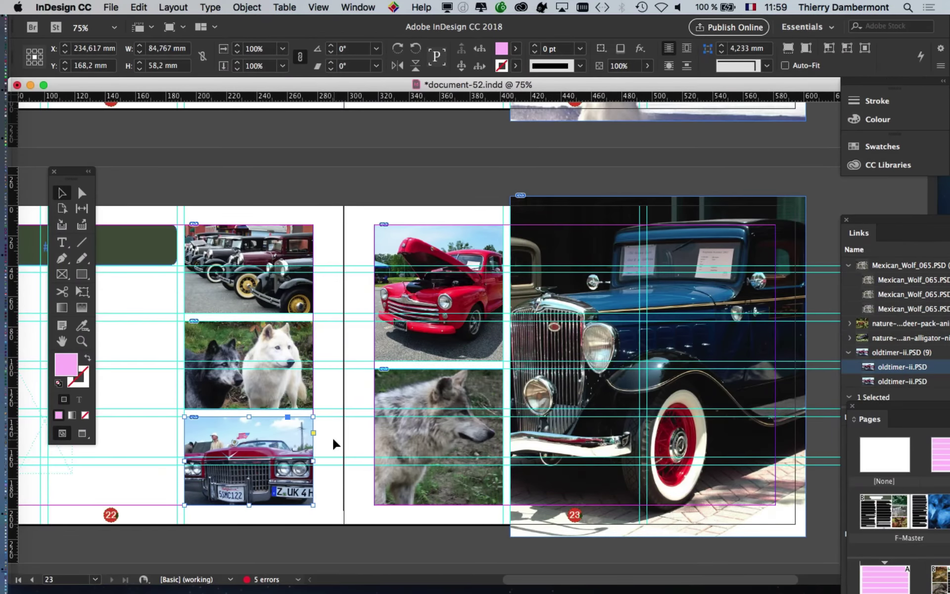
Shift the blue car image to the right inside its page 23 frame so the whole front shows, and deselect it
key(super+minus)
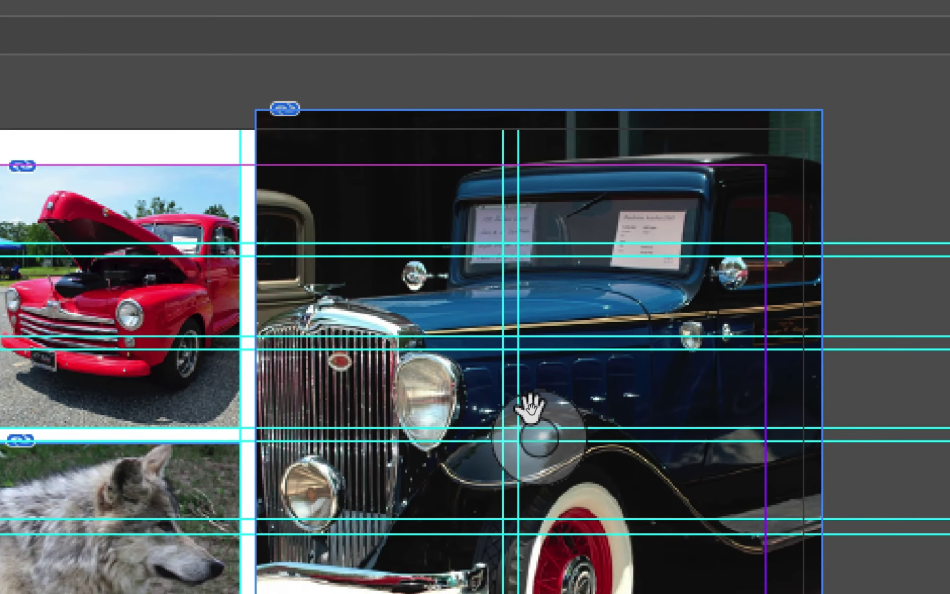
click(523, 408)
drag(549, 418, 567, 408)
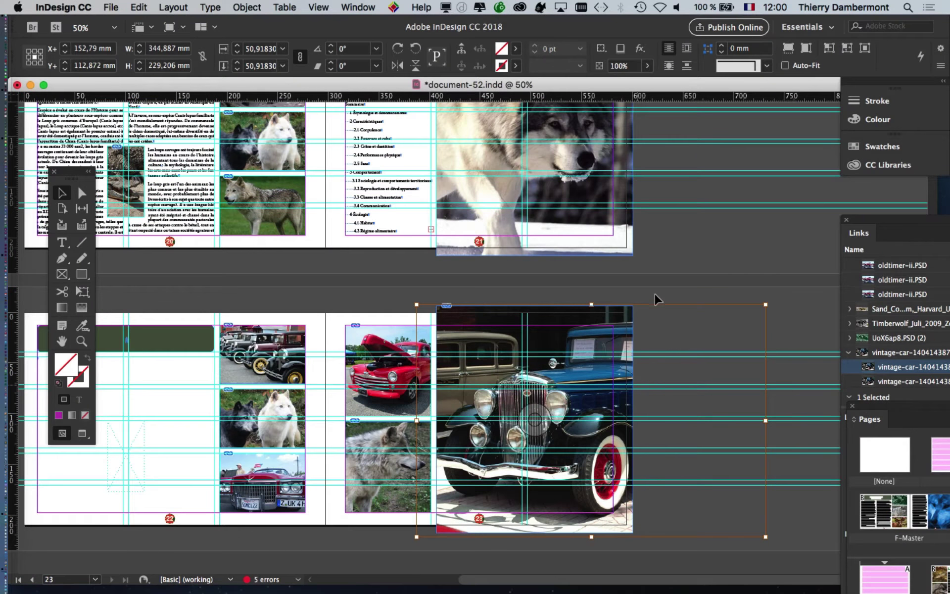
click(654, 295)
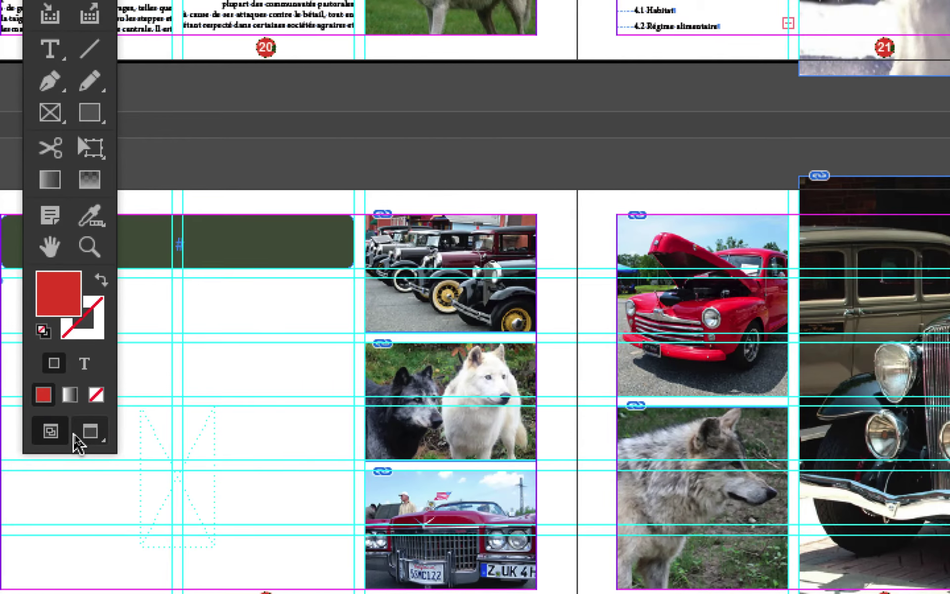
Compare the page 22–23 spread in Preview and Normal screen modes, ending in Preview
click(79, 440)
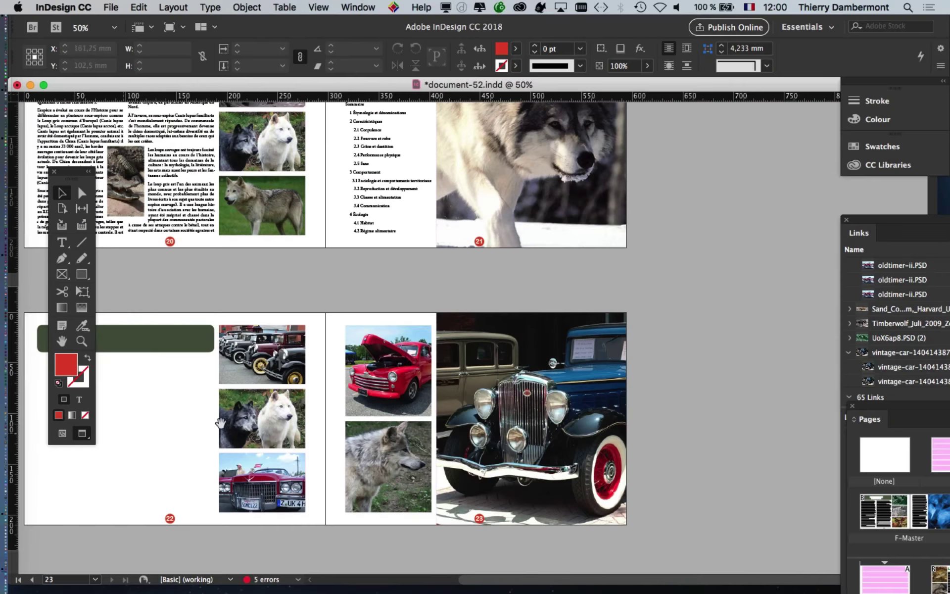
drag(554, 388, 735, 381)
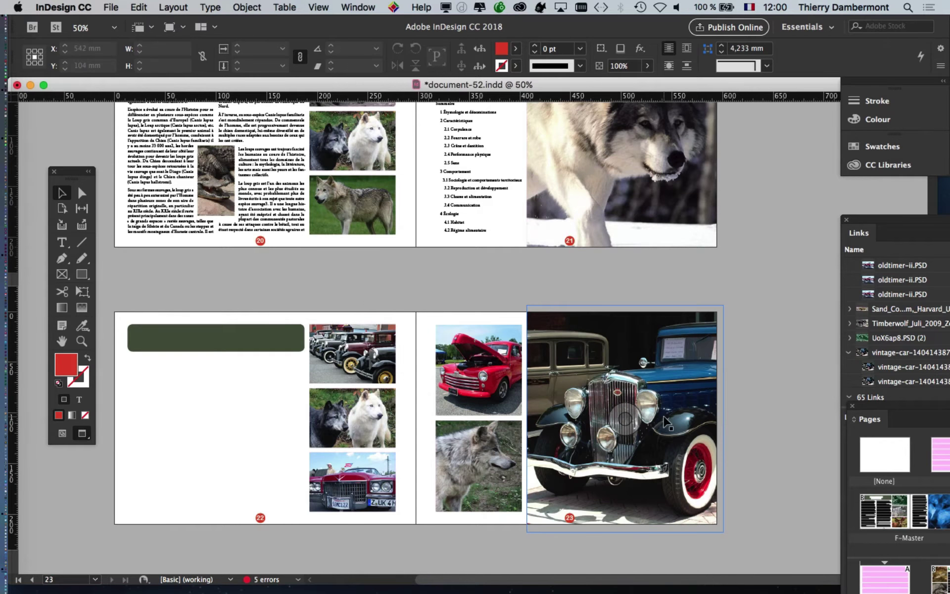
scroll(664, 418, up, 1)
drag(552, 412, 384, 275)
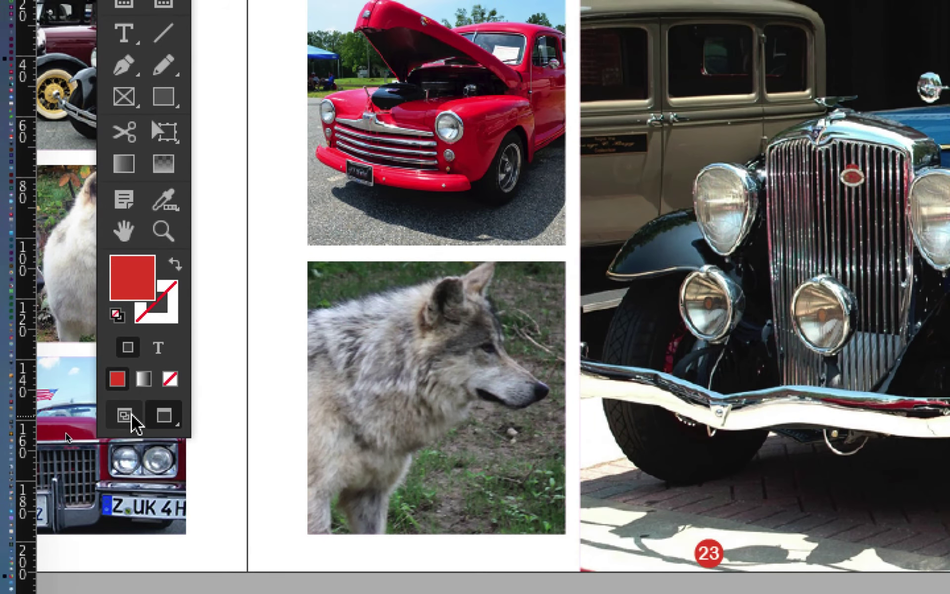
click(132, 416)
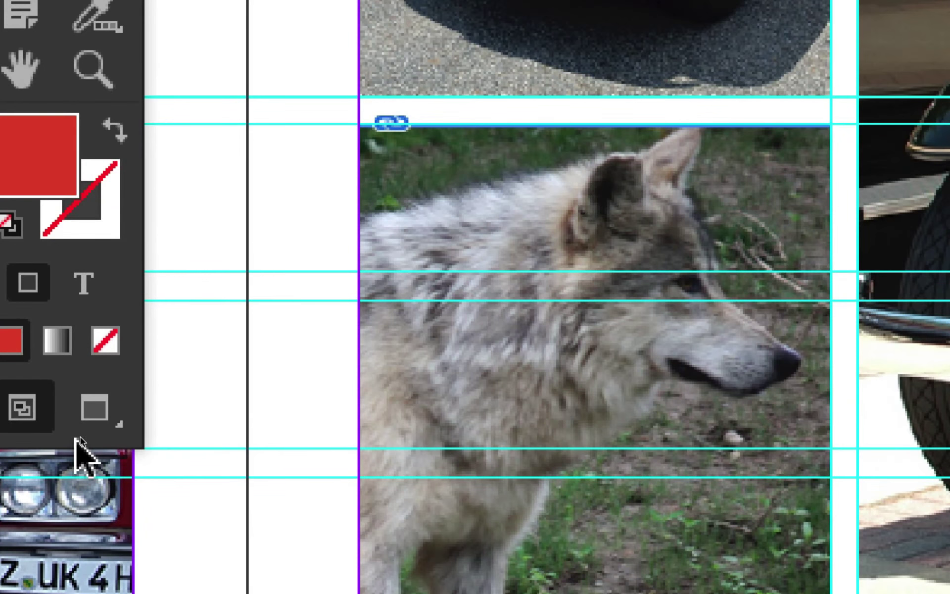
click(89, 418)
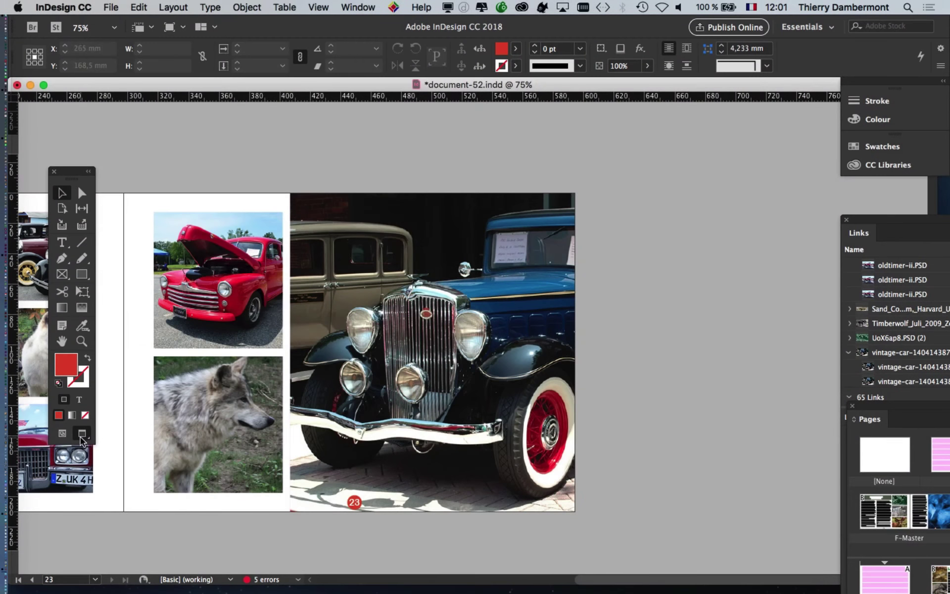
Enlarge the blue car image proportionally to about 61% inside its frame, shift it slightly to the right, and deselect it
click(438, 352)
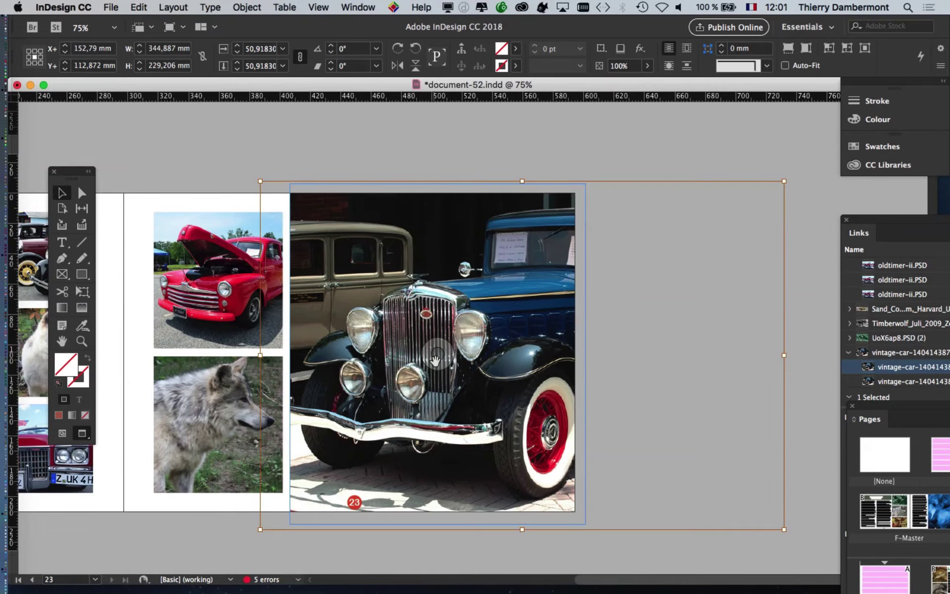
key(super+minus)
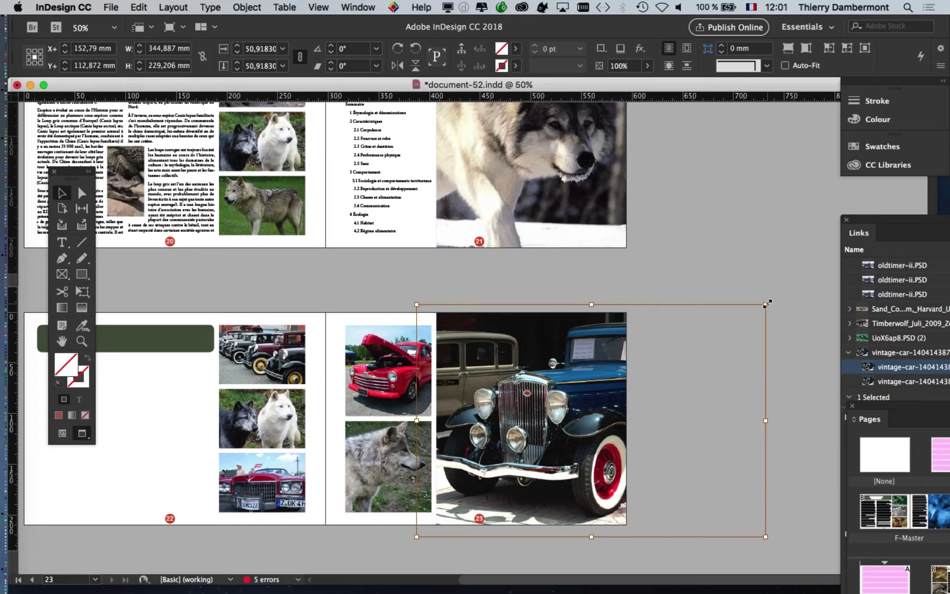
drag(766, 303, 801, 282)
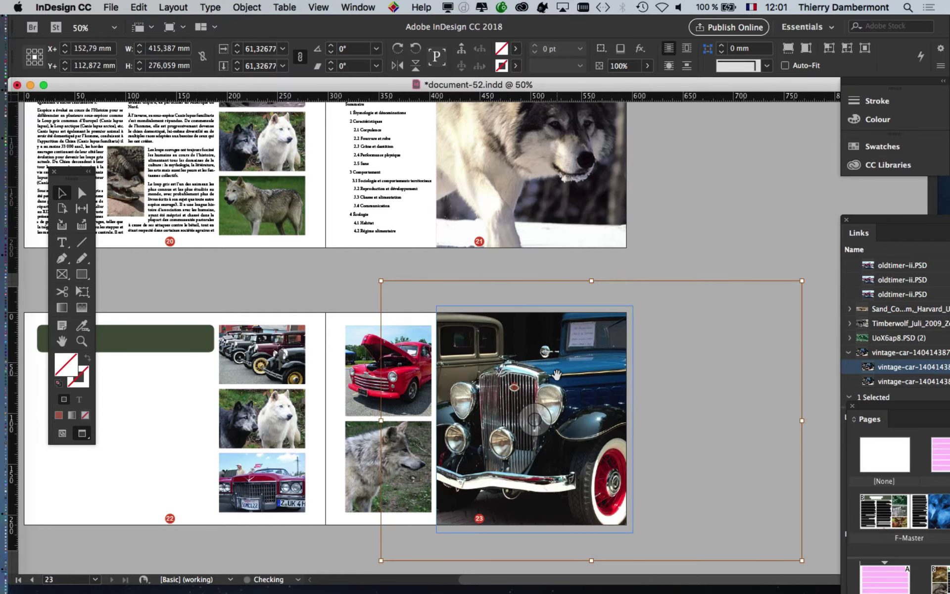
drag(562, 379, 584, 378)
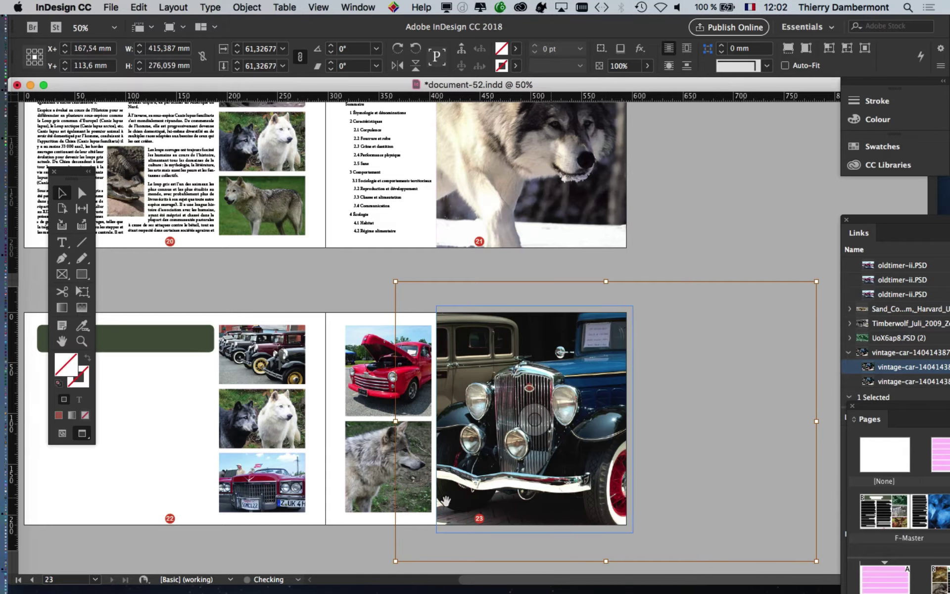
click(256, 568)
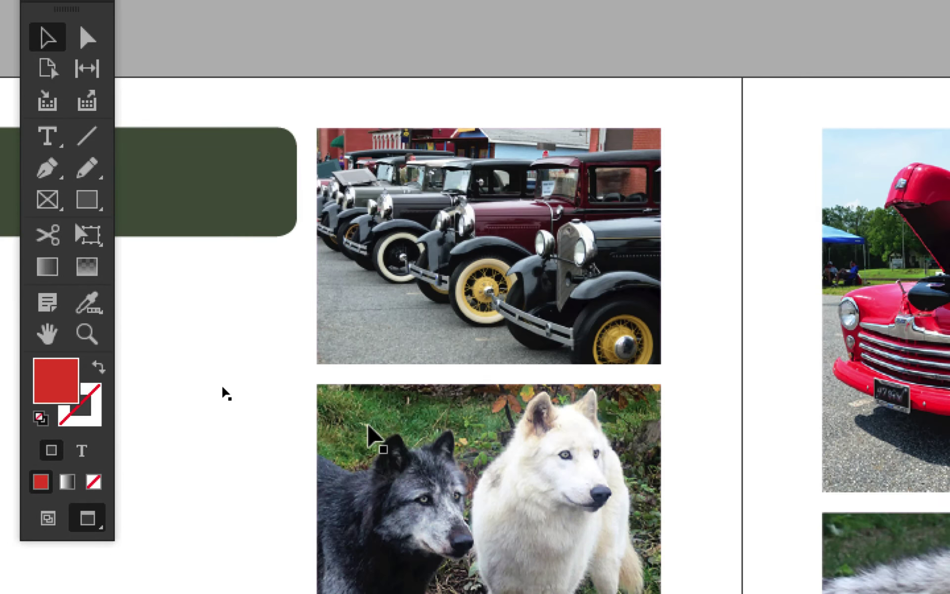
Check the wolves, vintage-cars and red car frames by selecting each, and move the document window clear of the Links and Pages lists
click(365, 486)
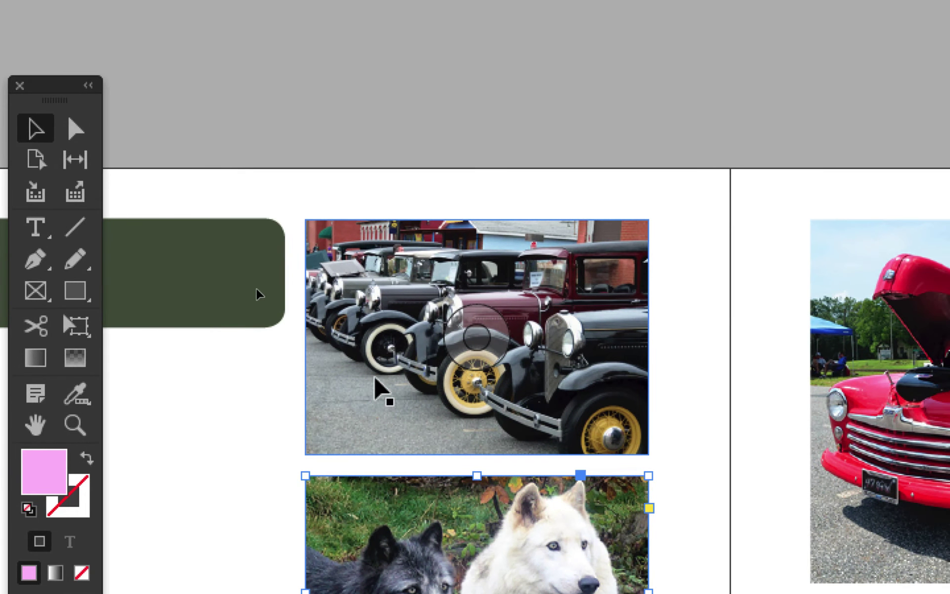
click(541, 302)
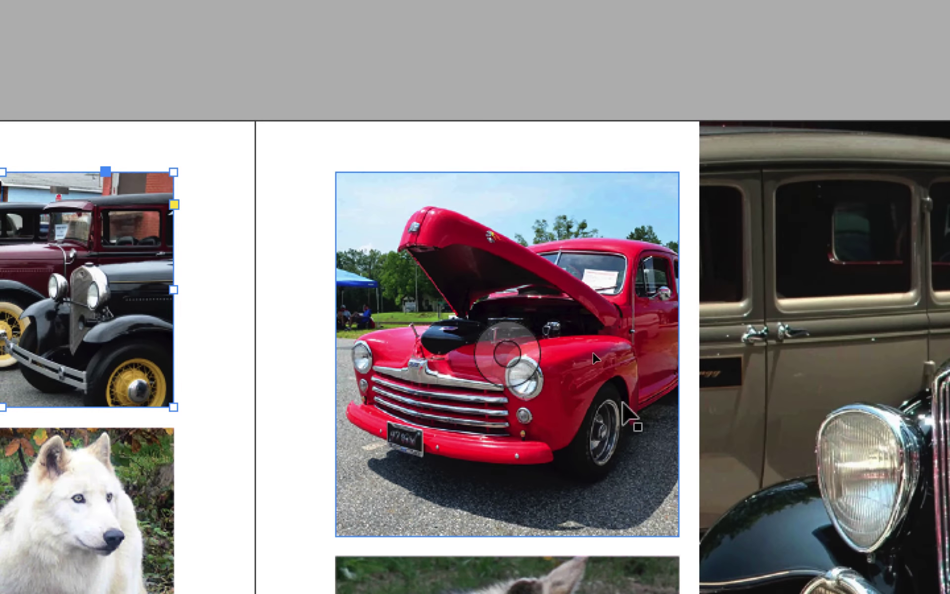
click(594, 352)
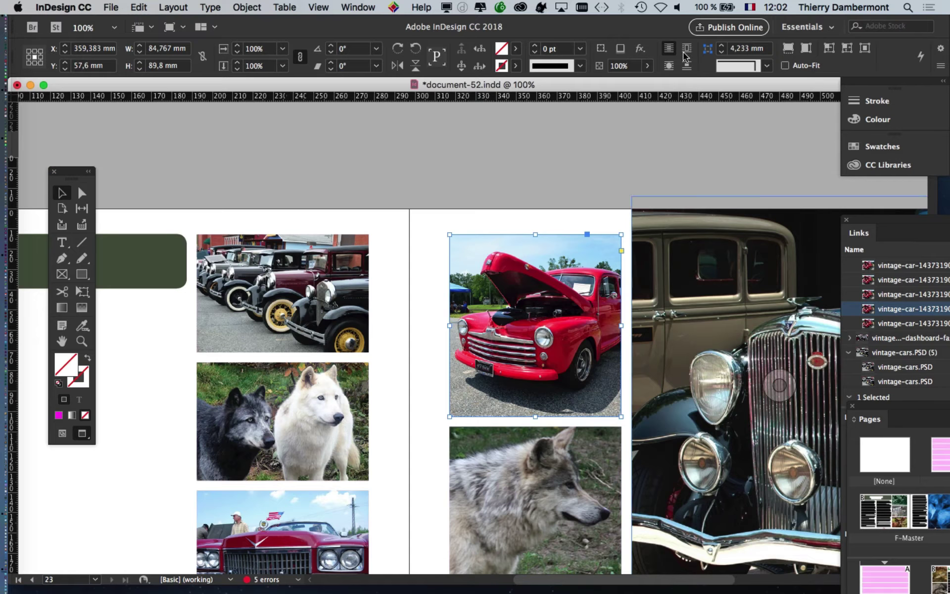
drag(663, 83, 585, 84)
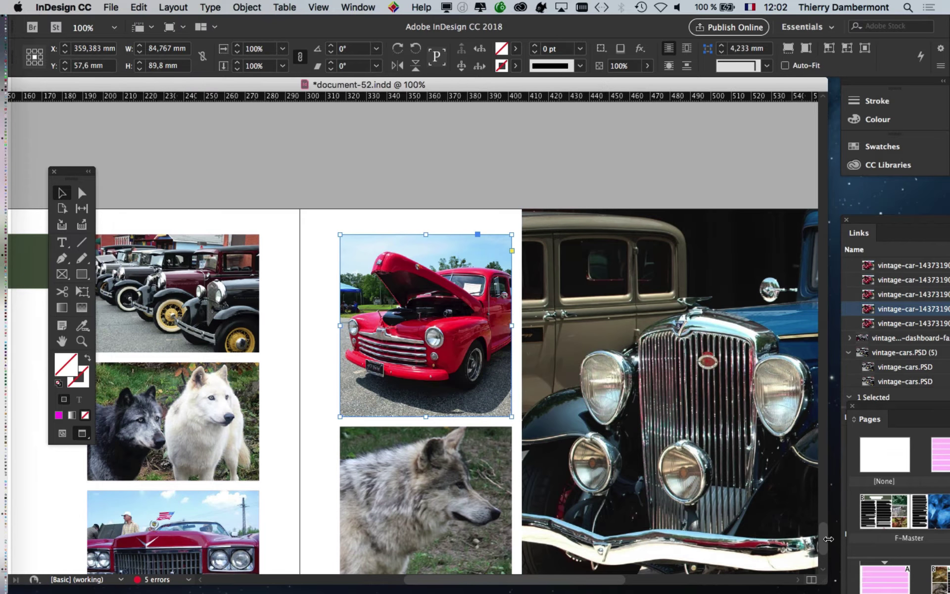
scroll(824, 543, down, 5)
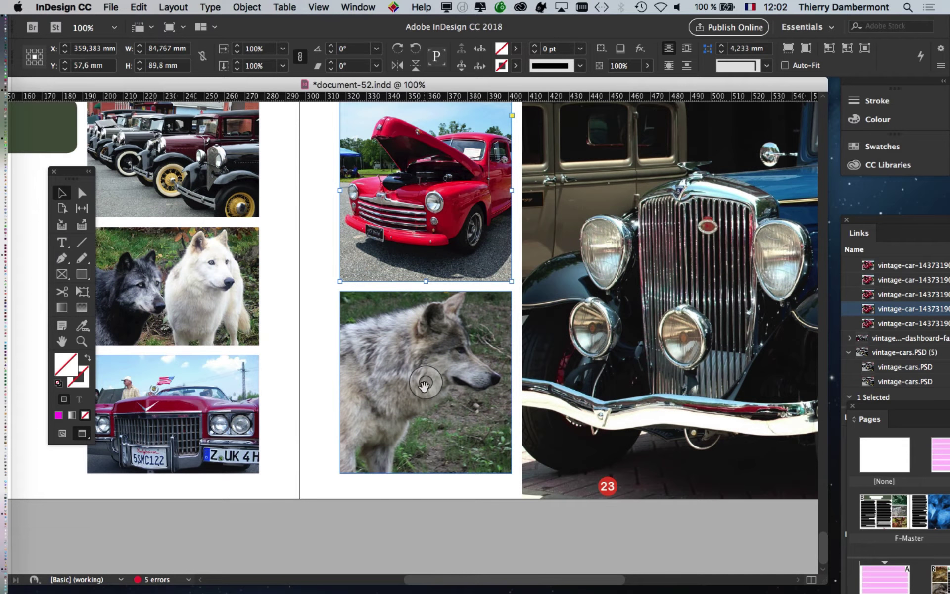
Fit the wolf image on page 23 to its frame with Fill Frame Proportionally
click(563, 515)
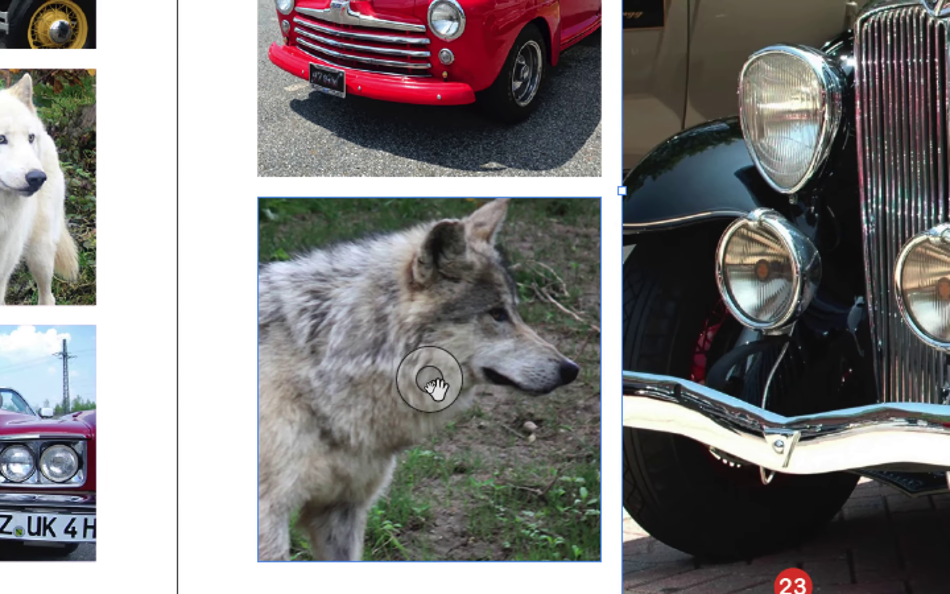
click(532, 322)
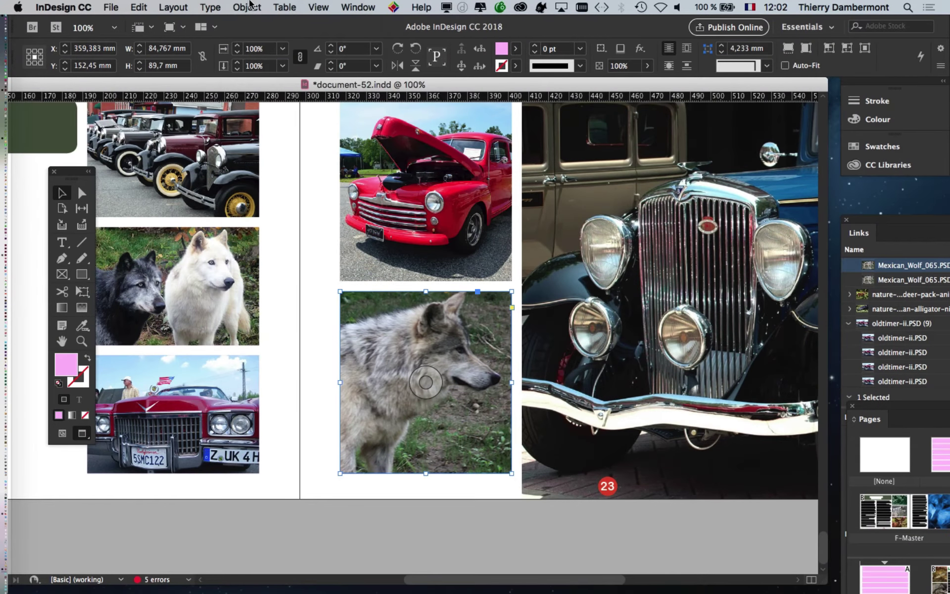
click(250, 6)
mouse_move(258, 237)
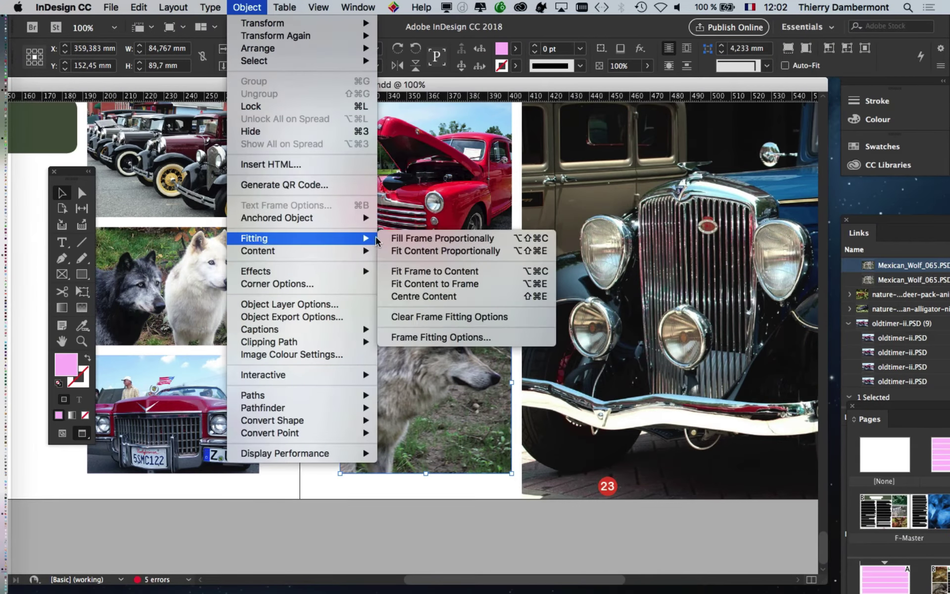
click(435, 237)
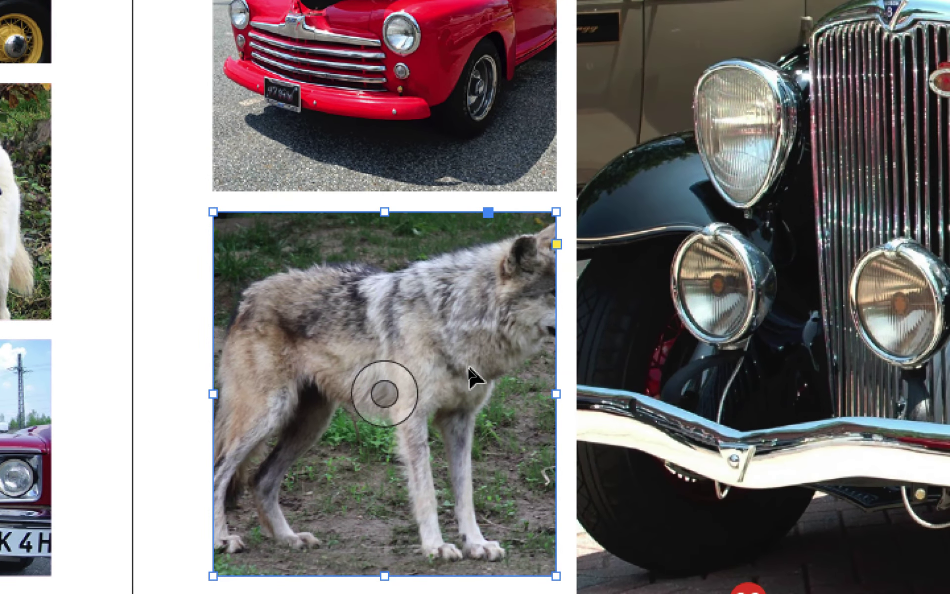
Shift the wolf image to the left inside its page 23 frame so the whole head shows
click(468, 364)
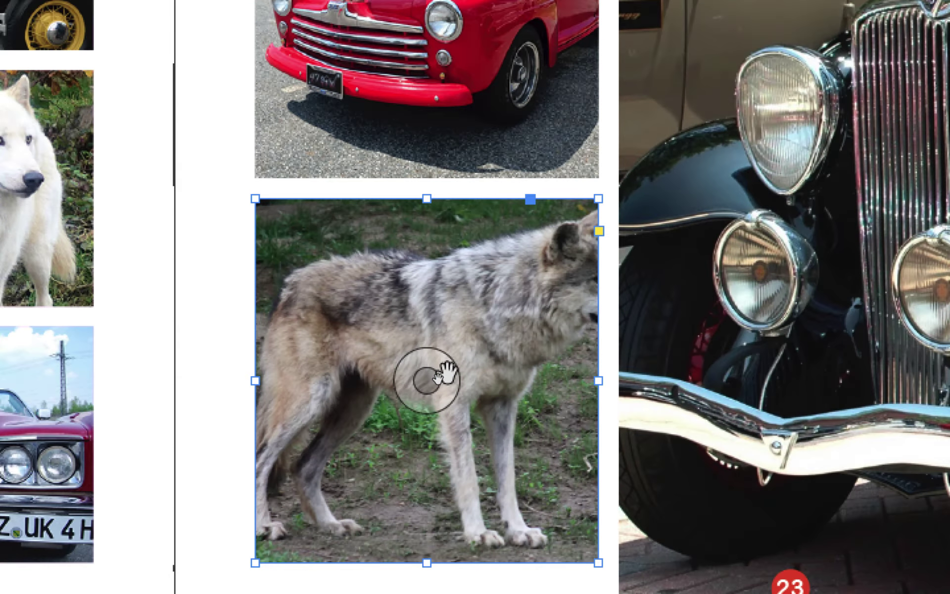
click(445, 371)
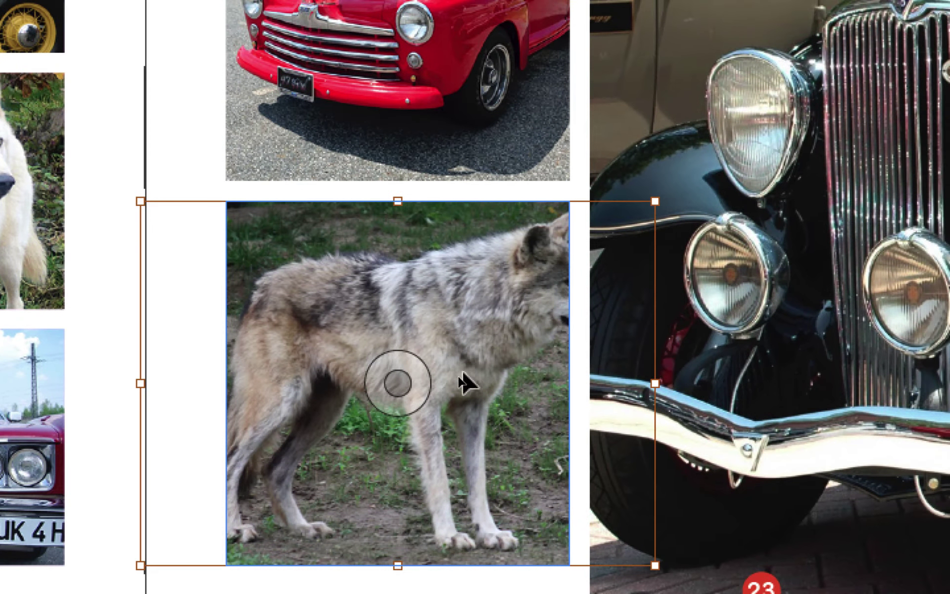
drag(460, 374, 403, 375)
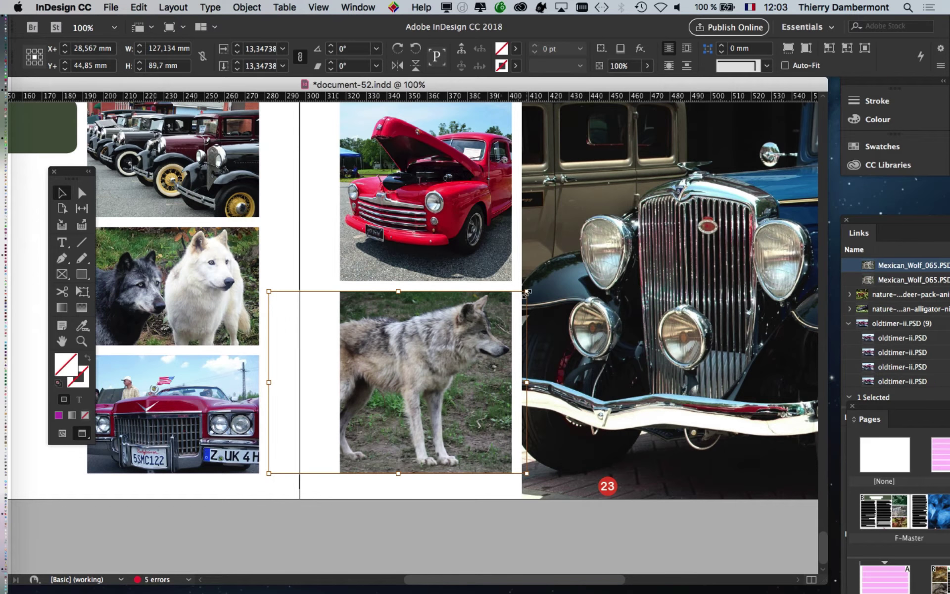
Enlarge the wolf image proportionally to about 22.7%, reposition it so the head and shoulders fill the frame, and deselect it
drag(527, 292, 617, 226)
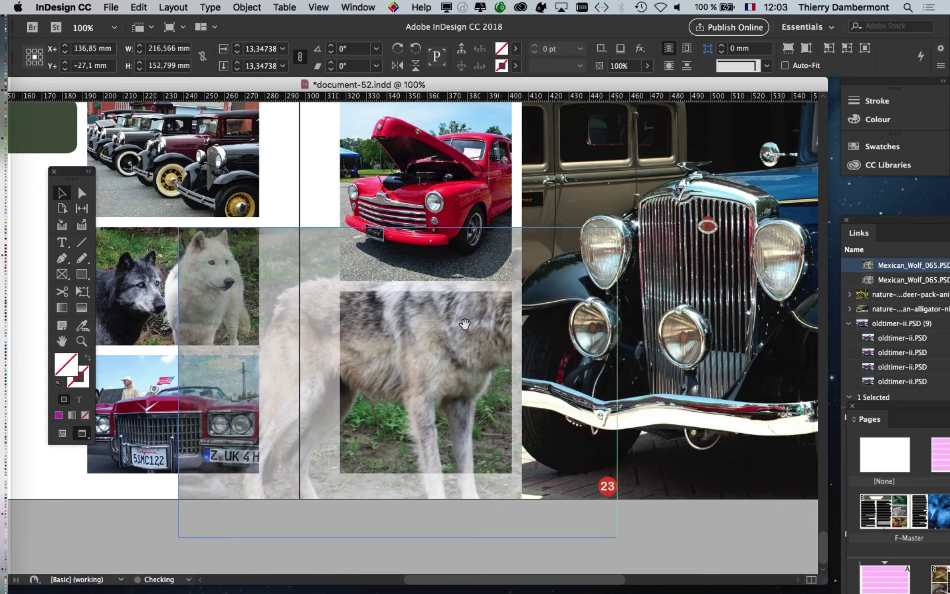
drag(475, 314, 384, 371)
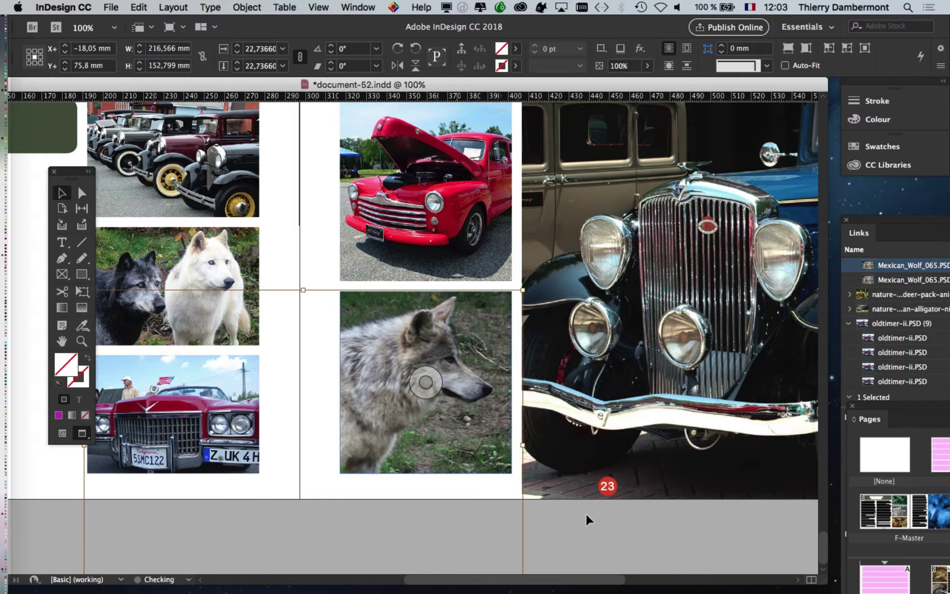
click(603, 516)
click(446, 382)
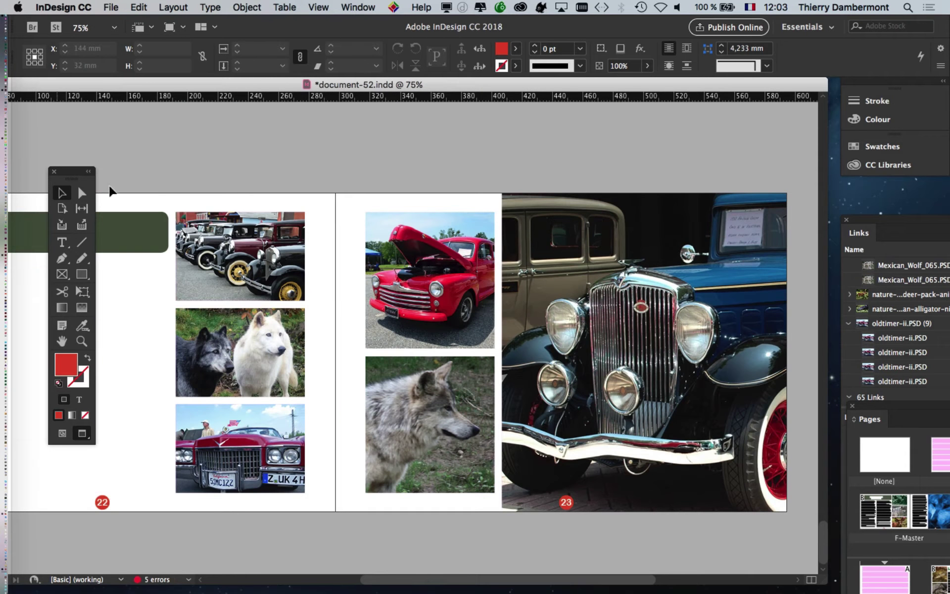
Return to Normal screen mode and fill the two-column body text on page 22 with placeholder text
scroll(287, 198, left, 8)
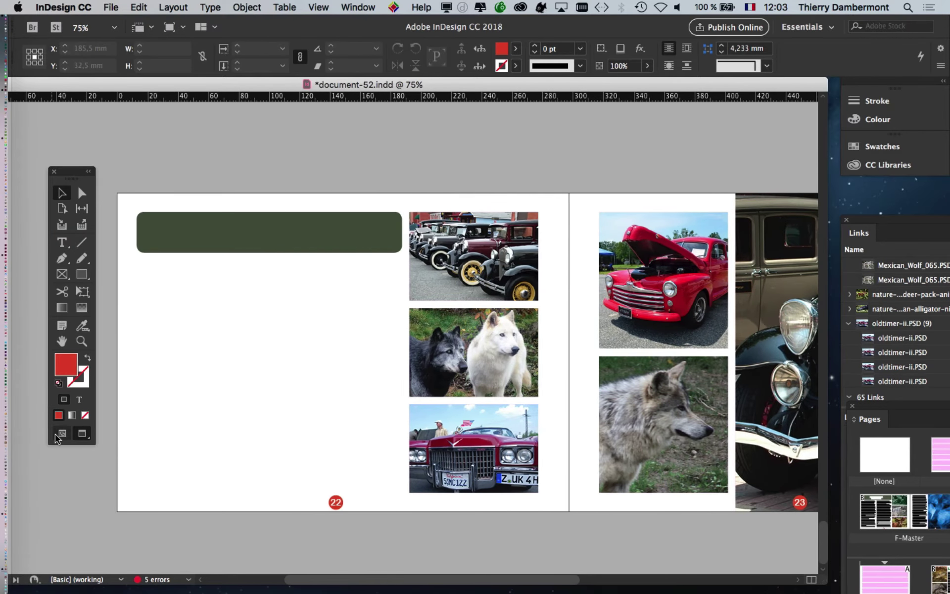
click(56, 434)
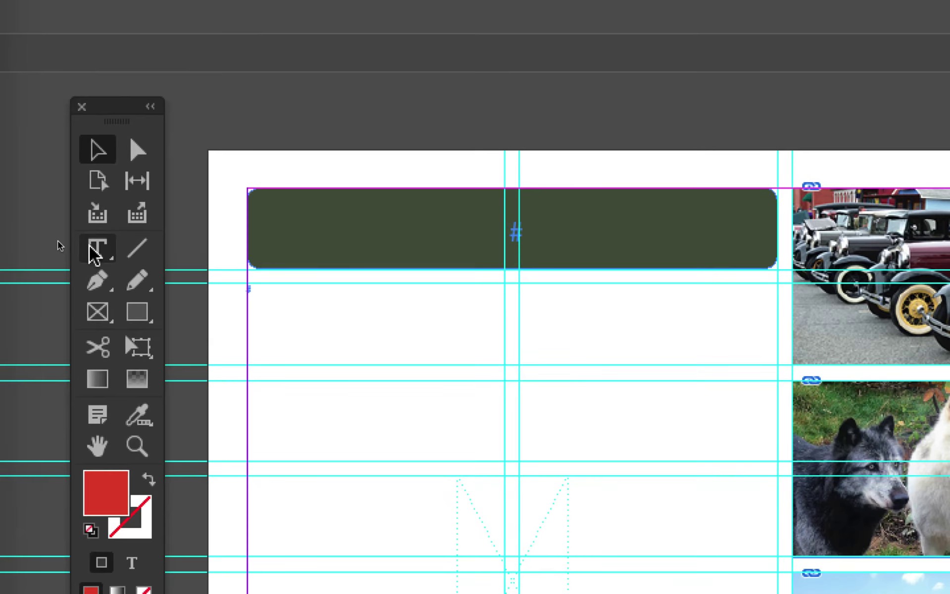
click(95, 250)
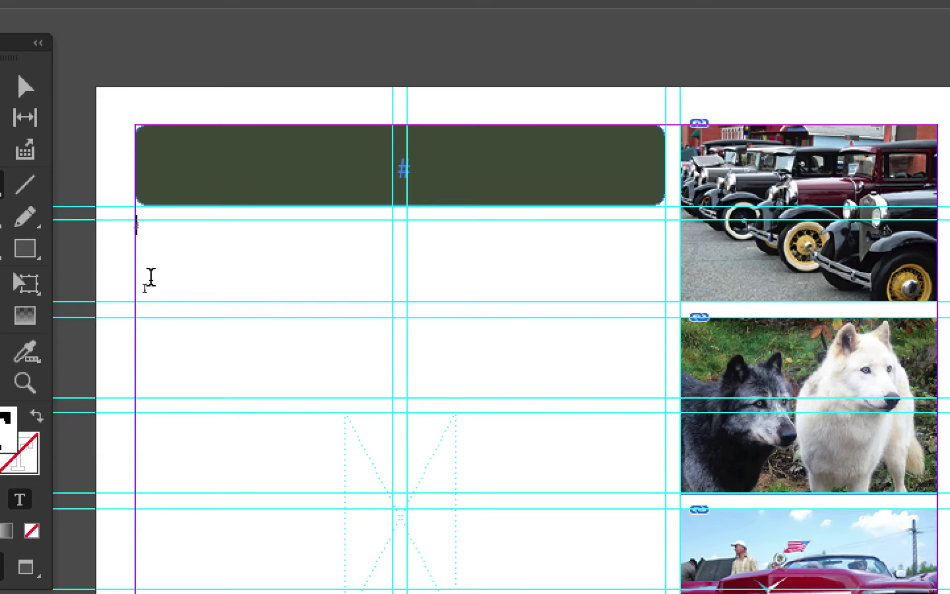
right_click(151, 279)
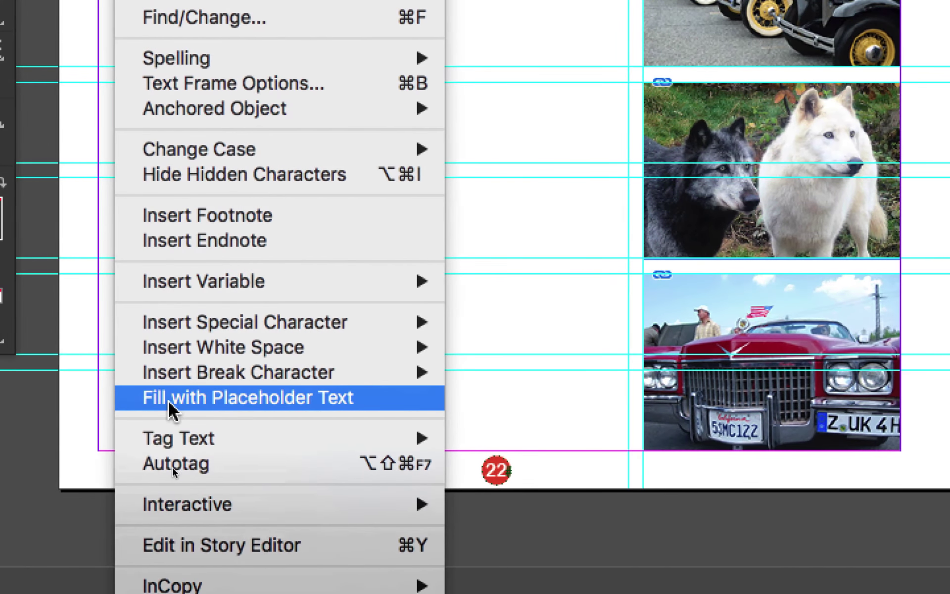
click(172, 401)
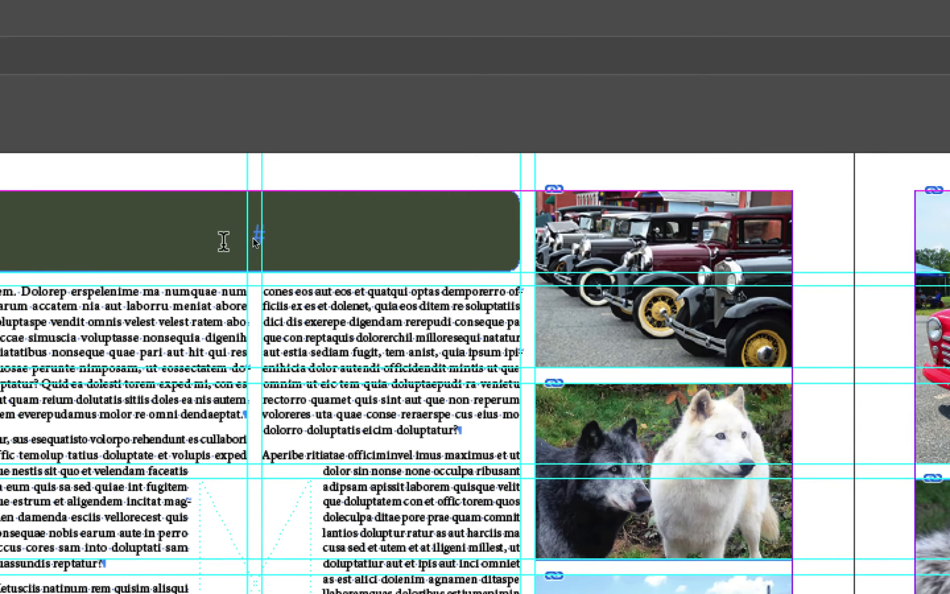
Fill the green title frame on page 22 with placeholder text and deselect it
right_click(223, 241)
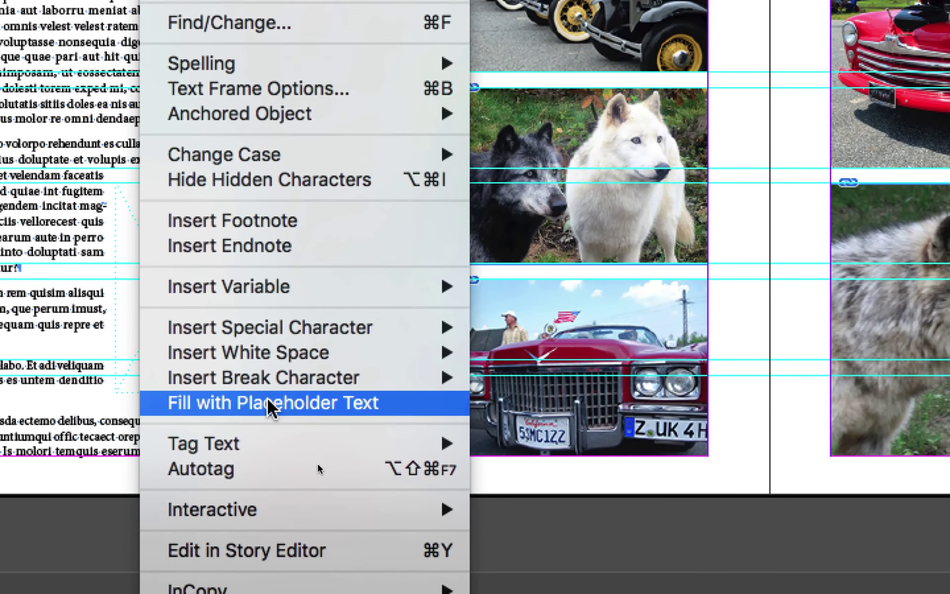
click(268, 401)
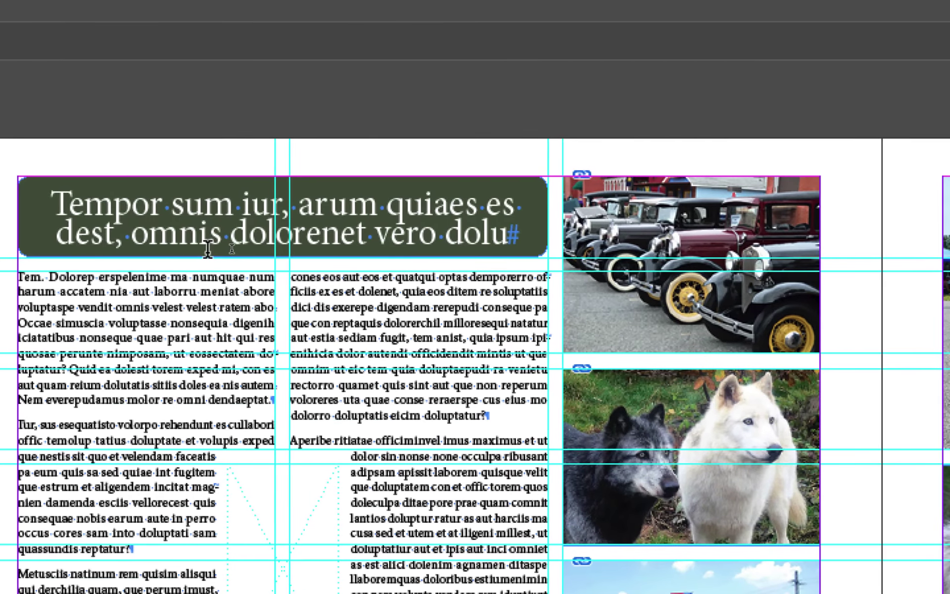
key(Escape)
key(super+shift+a)
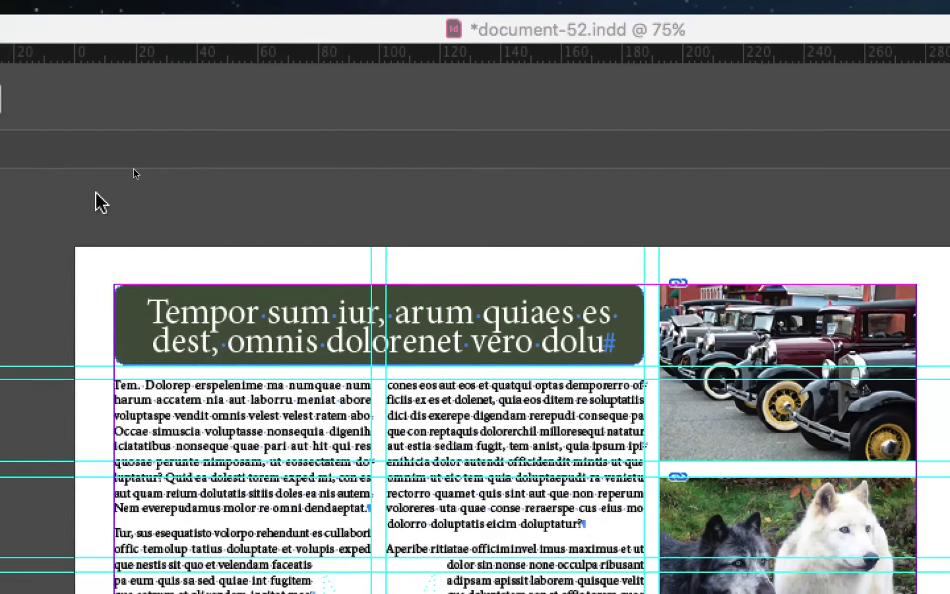
key(t)
click(52, 213)
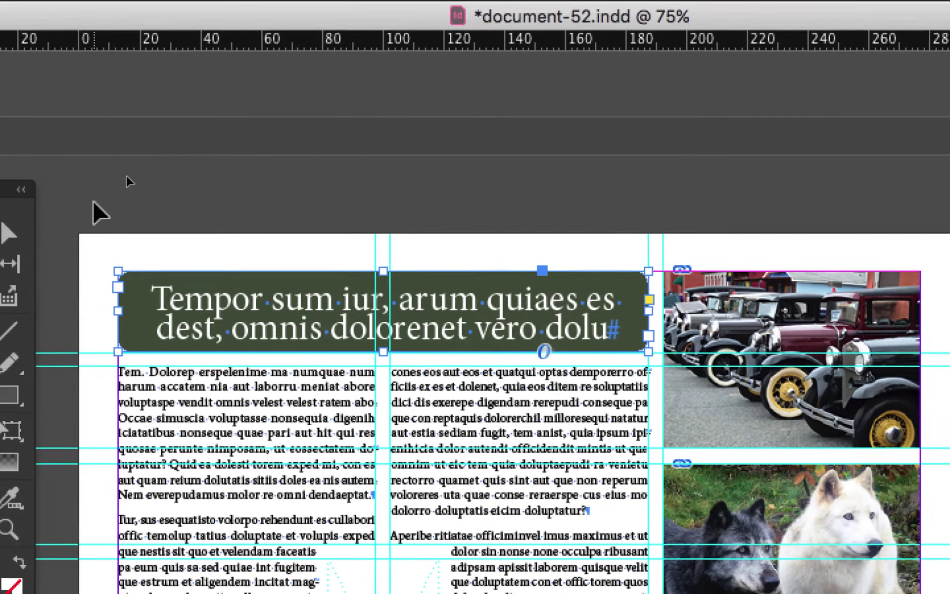
click(42, 201)
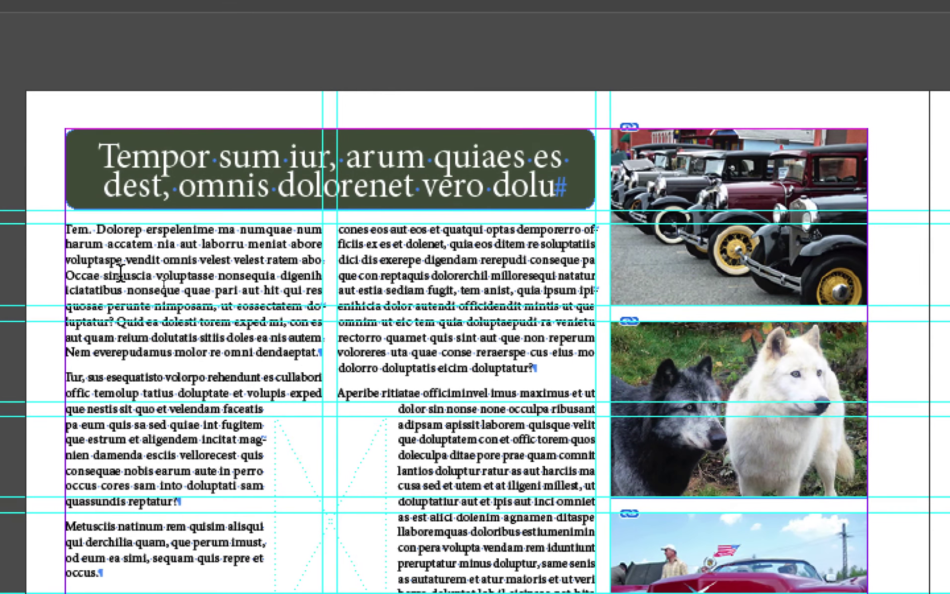
Examine how the page 22 body text wraps around the empty image frame between the two columns
click(253, 331)
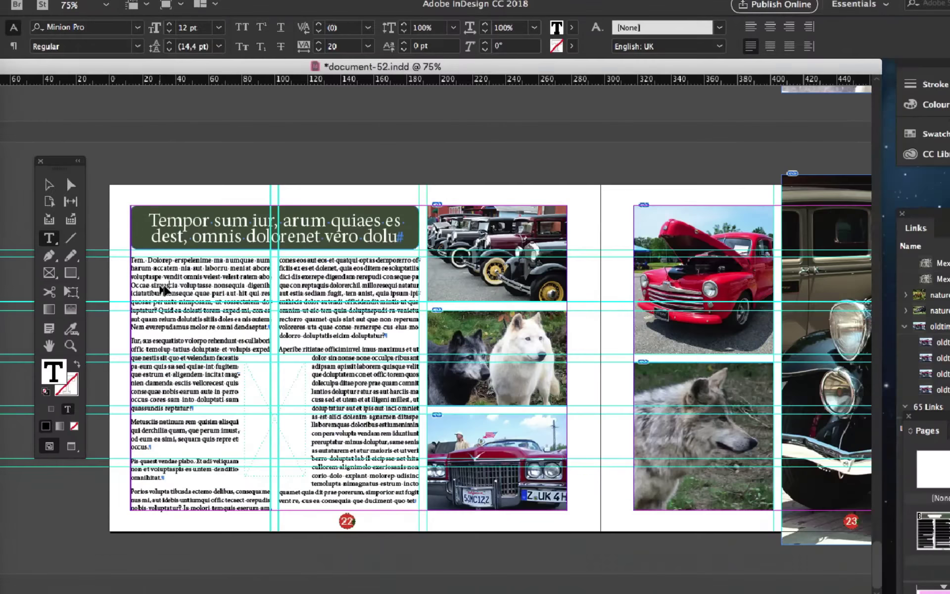
scroll(261, 415, up, 2)
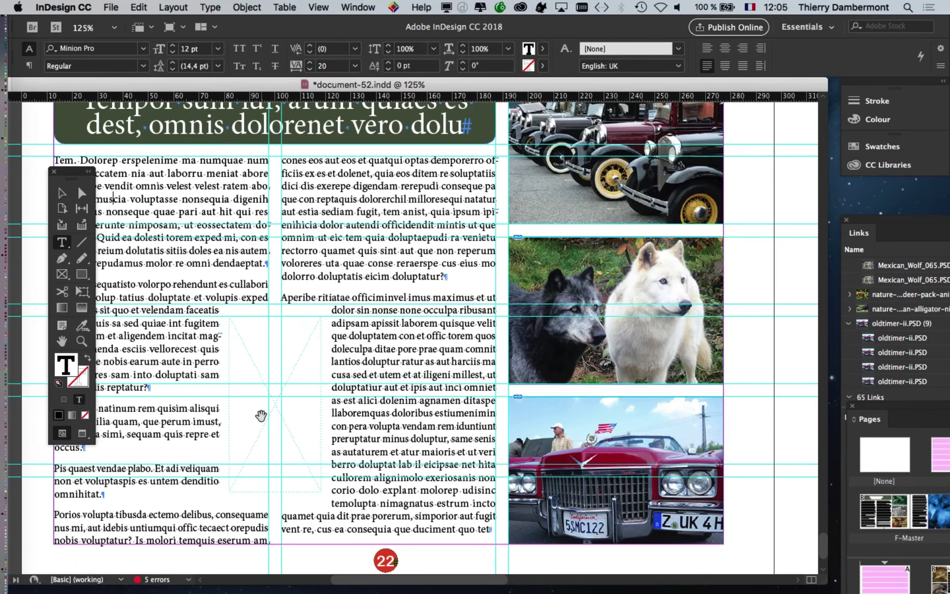
click(62, 192)
click(244, 377)
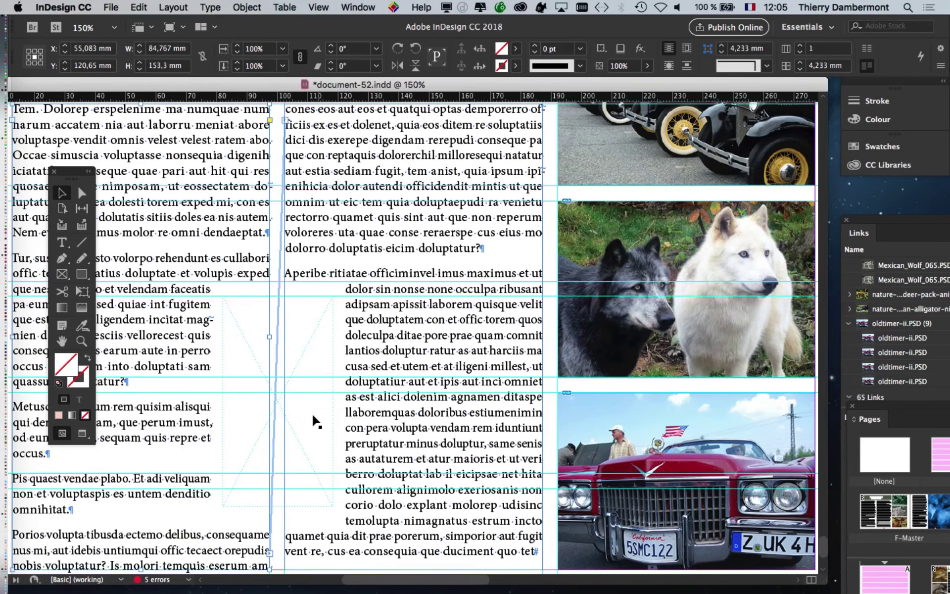
scroll(307, 420, down, 2)
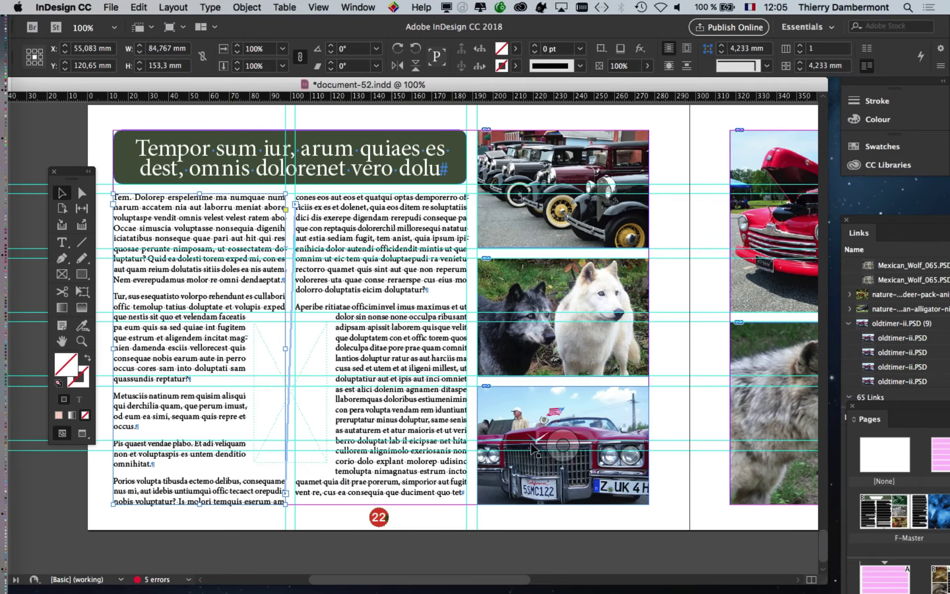
click(500, 553)
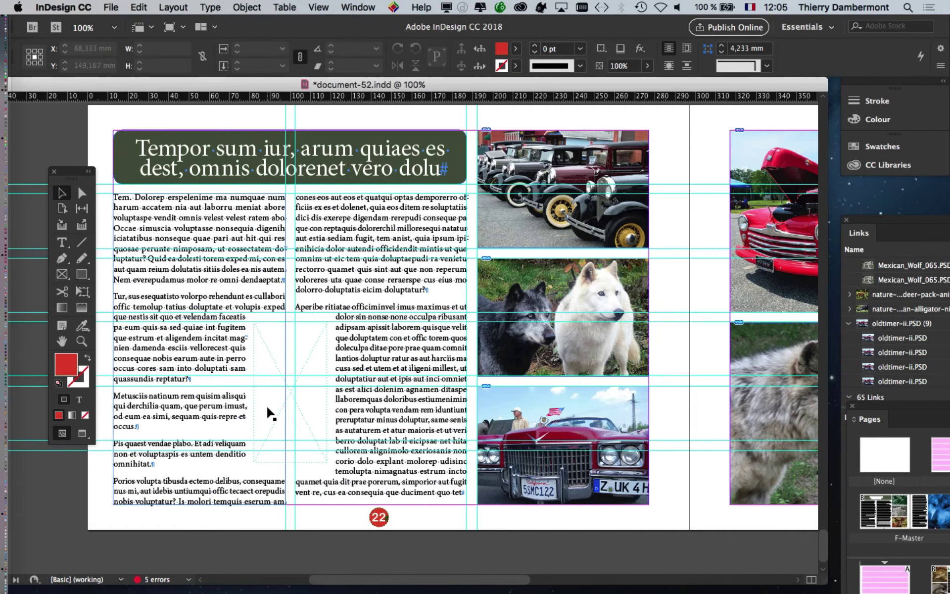
scroll(269, 396, down, 1)
scroll(267, 398, up, 3)
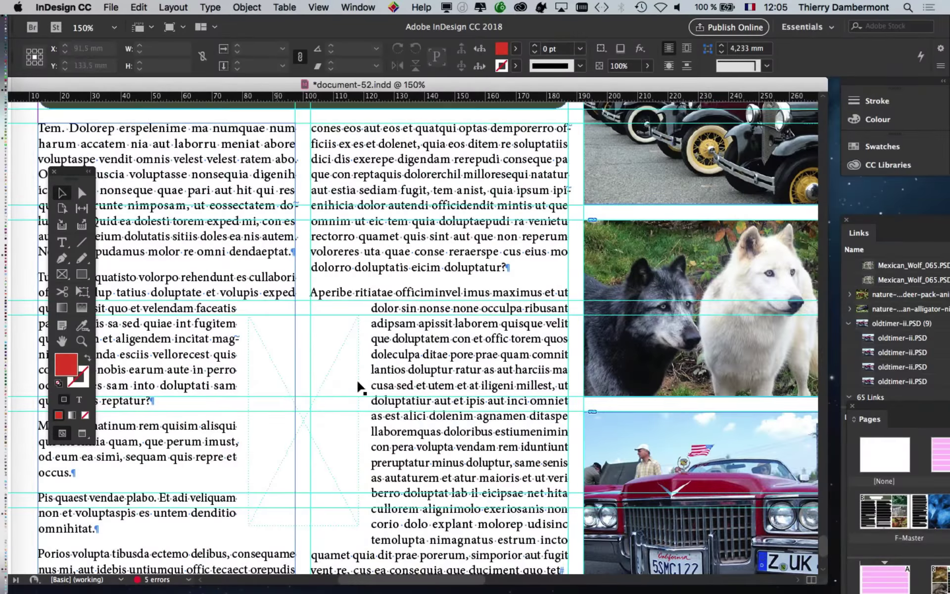
key(super+minus)
key(super+minus)
key(super+minus)
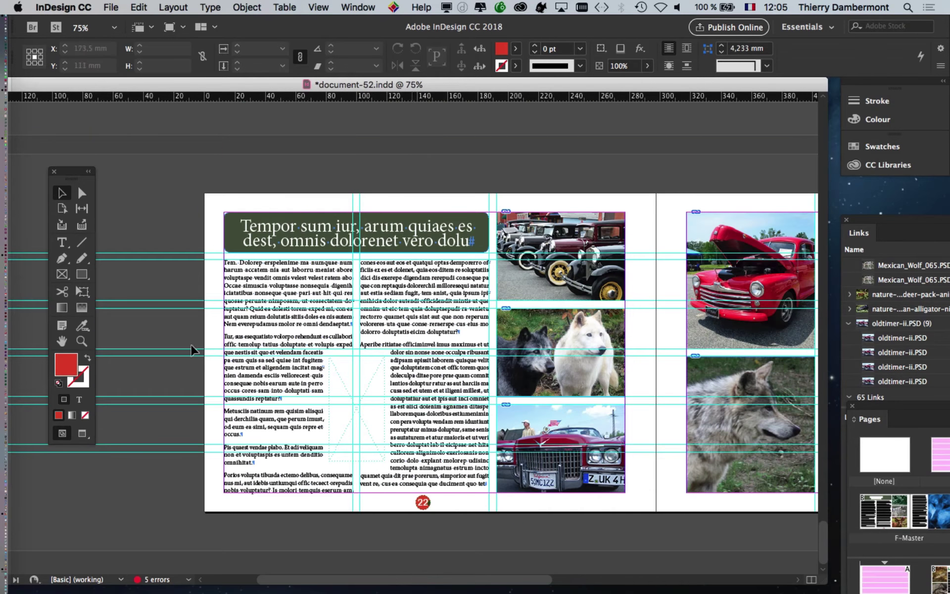
Bring the whole page 22–23 spread into view at 50% and display it in Preview screen mode
click(61, 341)
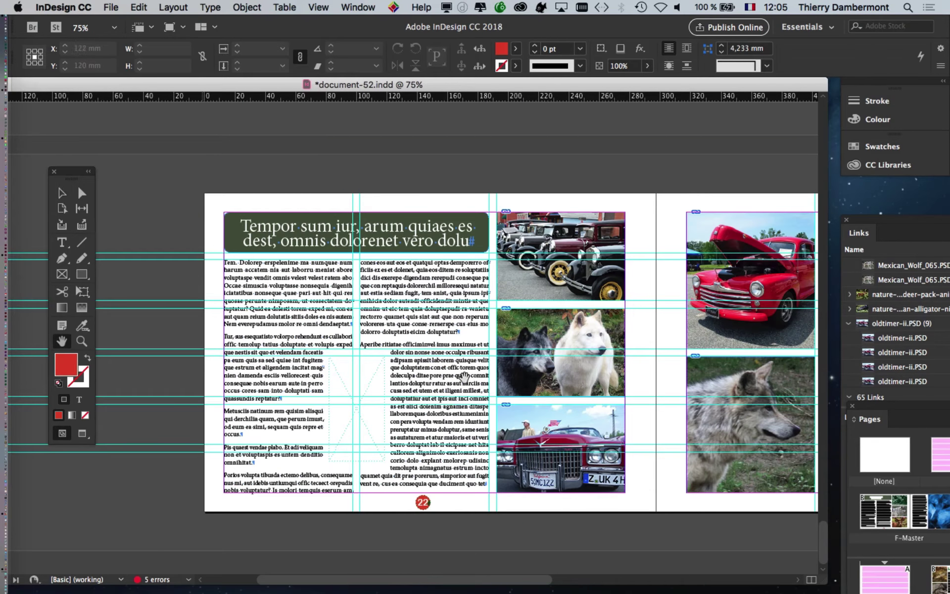
drag(535, 391, 353, 391)
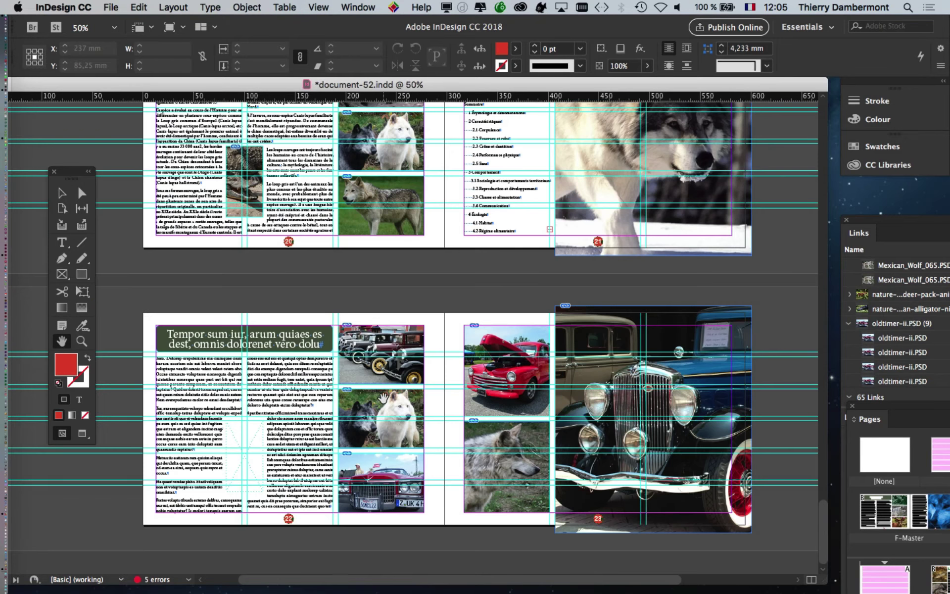
key(super+minus)
click(84, 433)
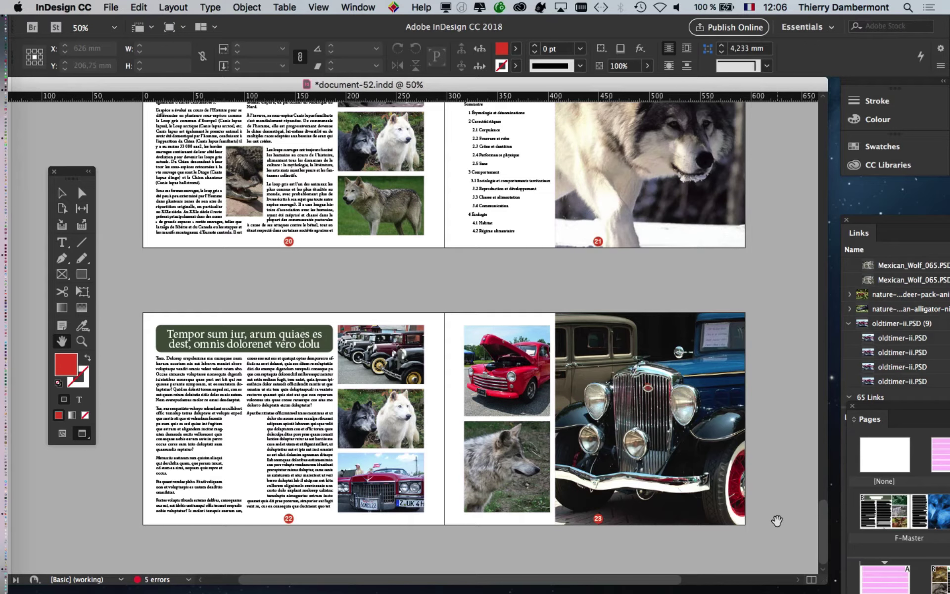
click(62, 193)
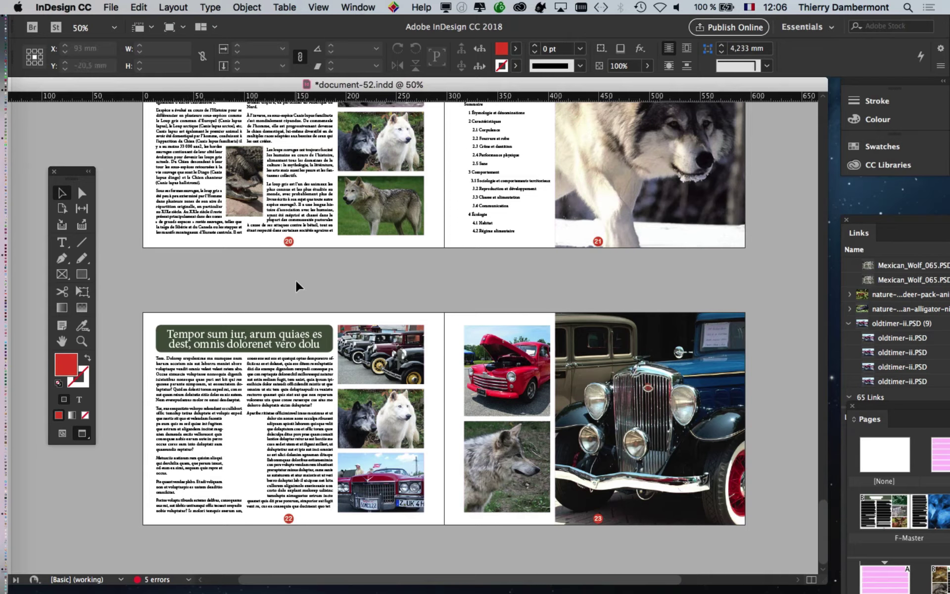
Look over the page 20–21 spread, ending on the wolf images on page 20
scroll(304, 284, down, 1)
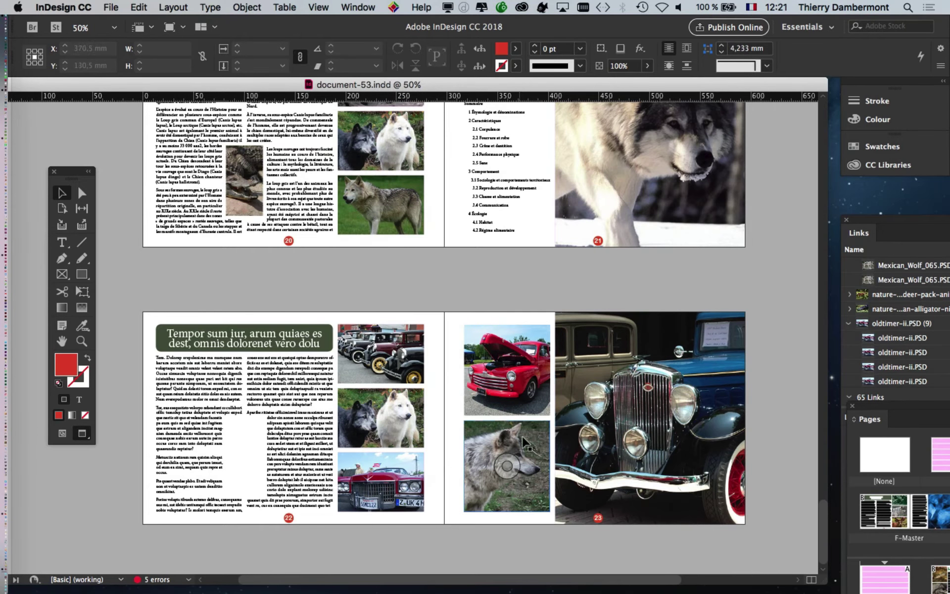
scroll(536, 427, up, 1)
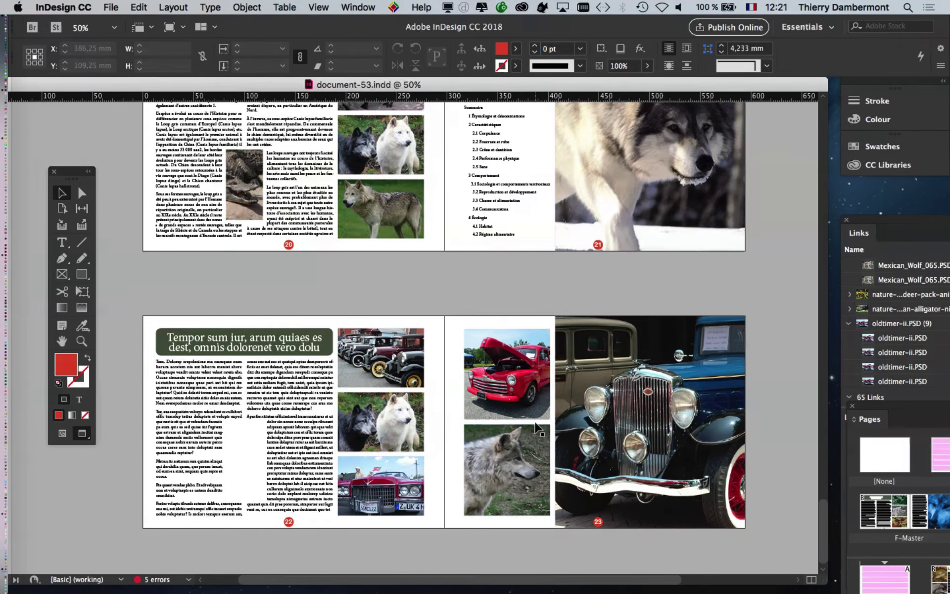
scroll(536, 427, up, 5)
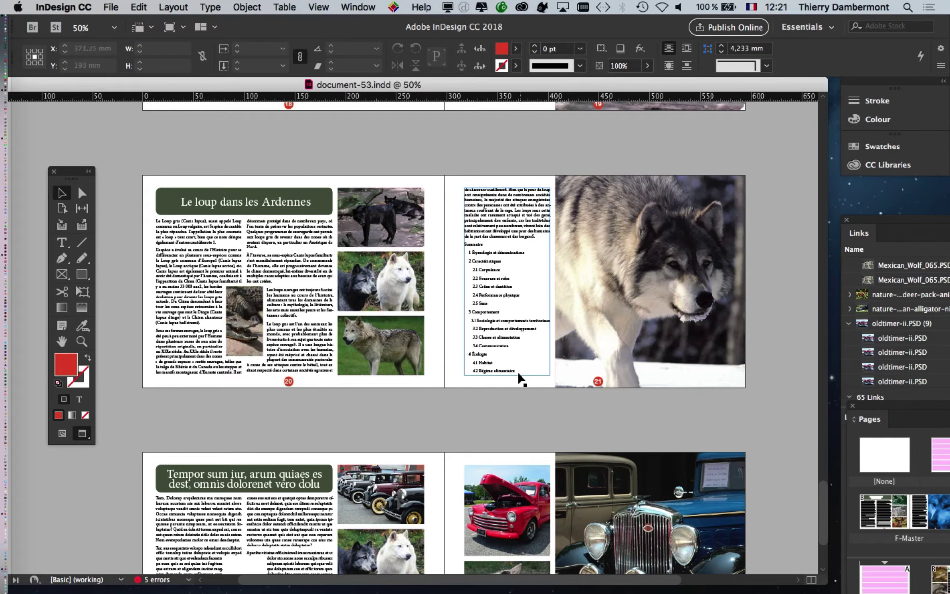
scroll(509, 378, up, 1)
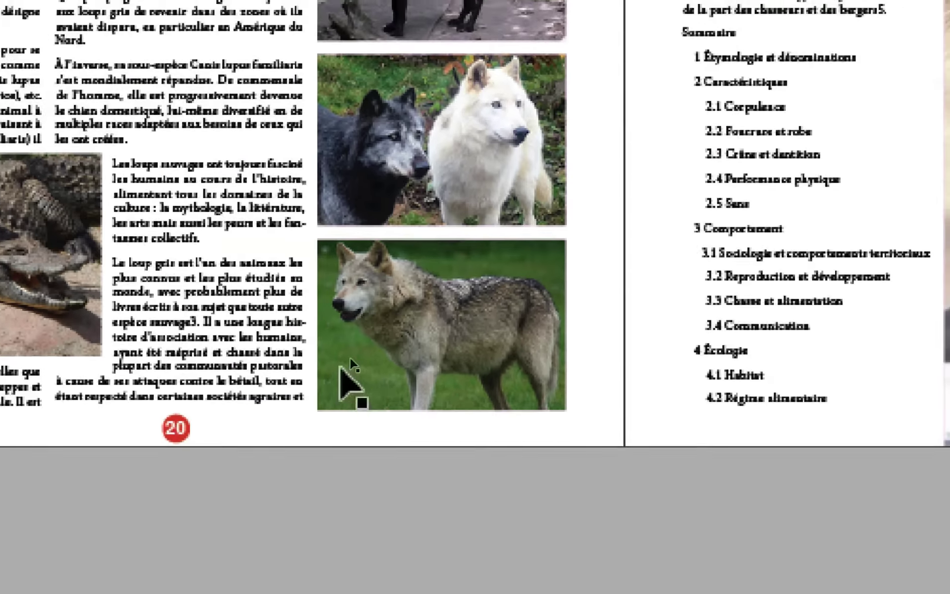
Select the grey wolf image in the lowest frame on page 20 and display the Links information
click(380, 349)
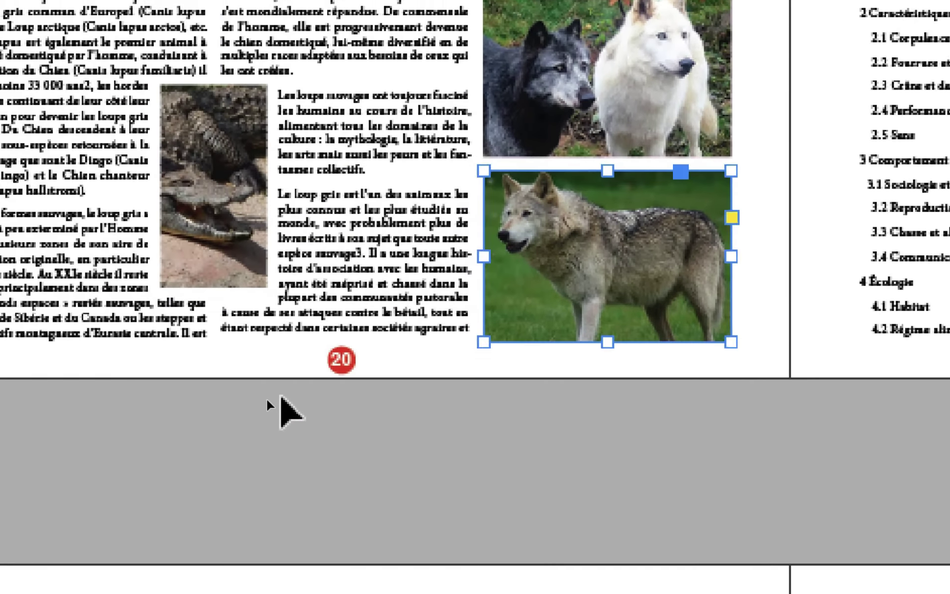
click(234, 446)
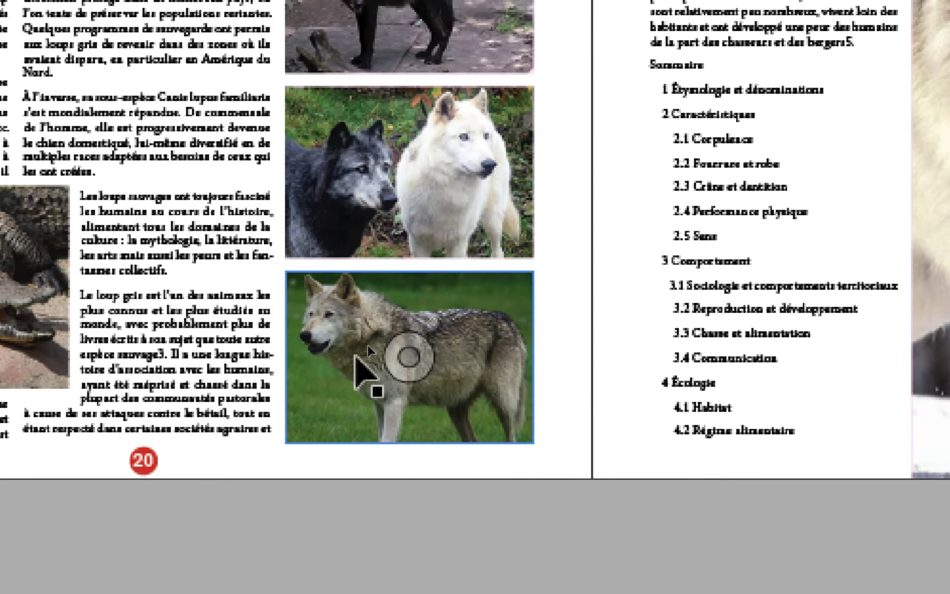
click(367, 347)
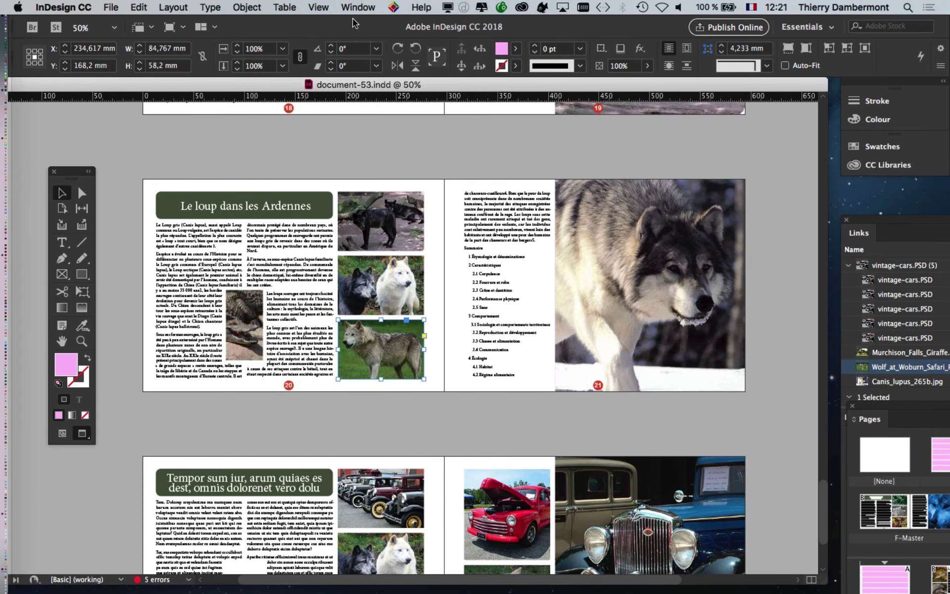
click(347, 6)
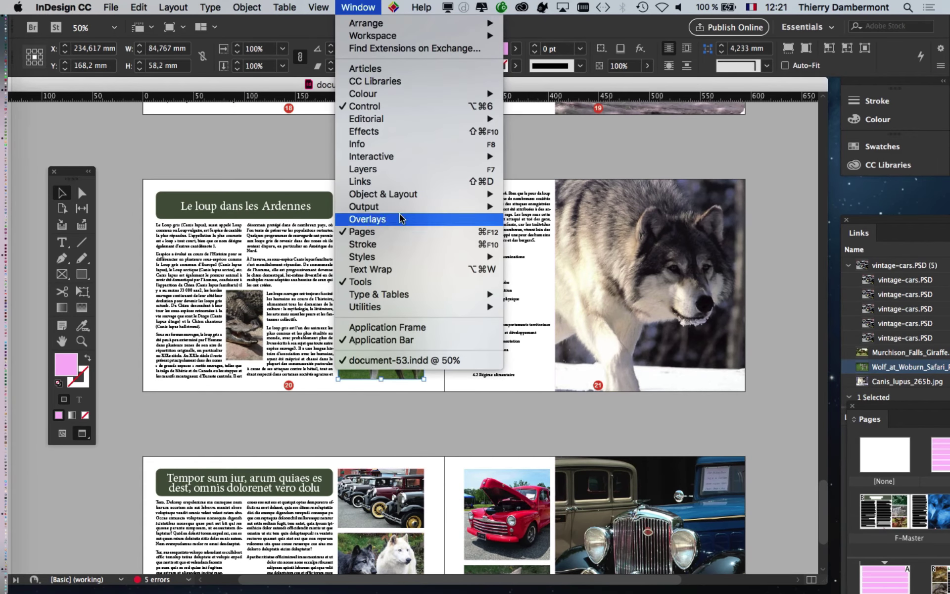
click(396, 181)
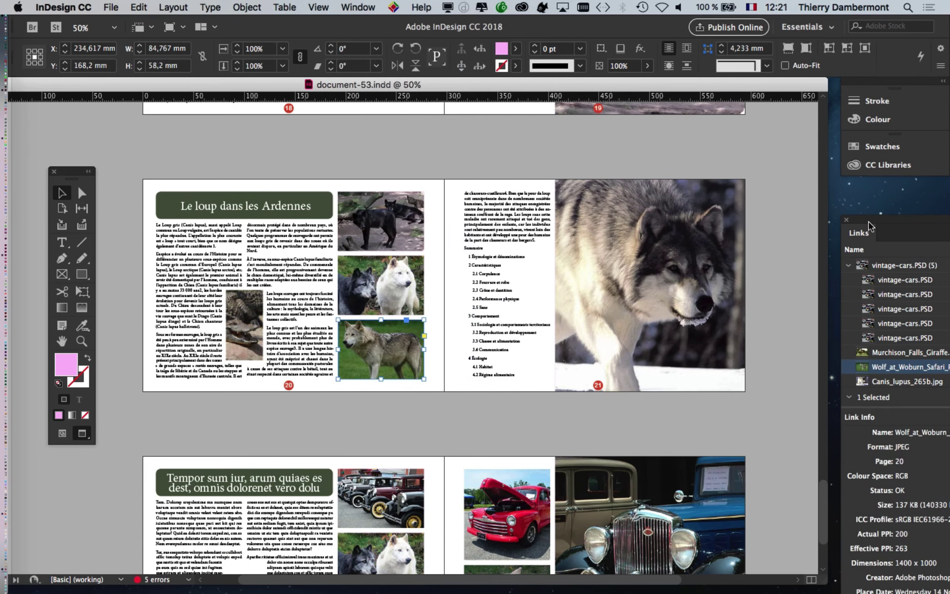
Move the Links panel over the layout and narrow it so the link info of Wolf_at_Woburn_Safari_Park.jpg is readable
drag(867, 219, 506, 128)
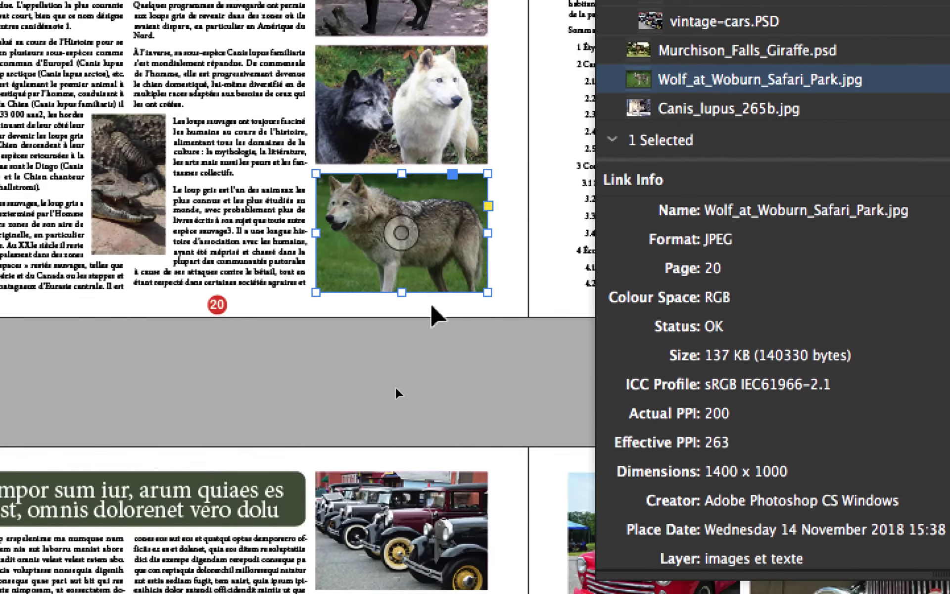
click(431, 305)
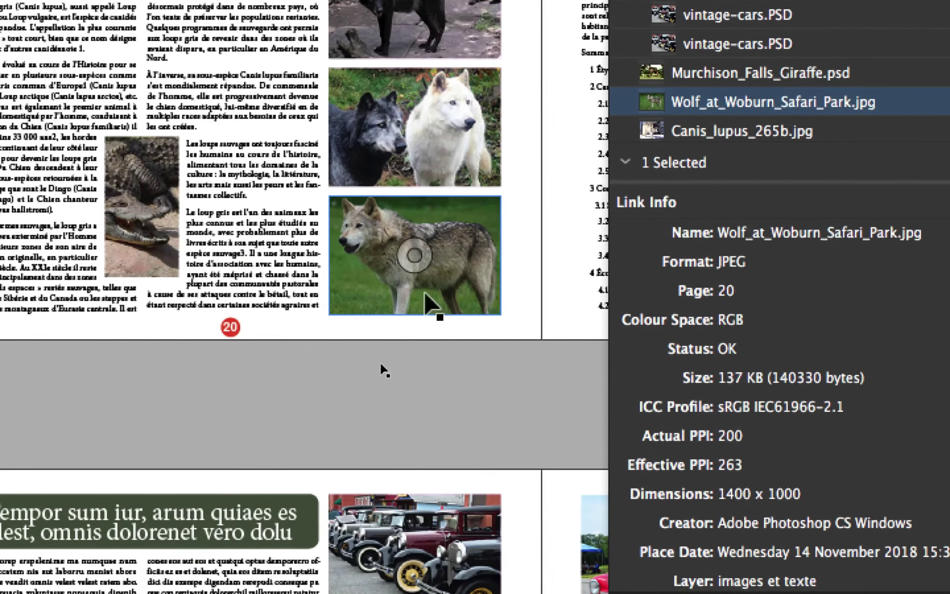
click(364, 203)
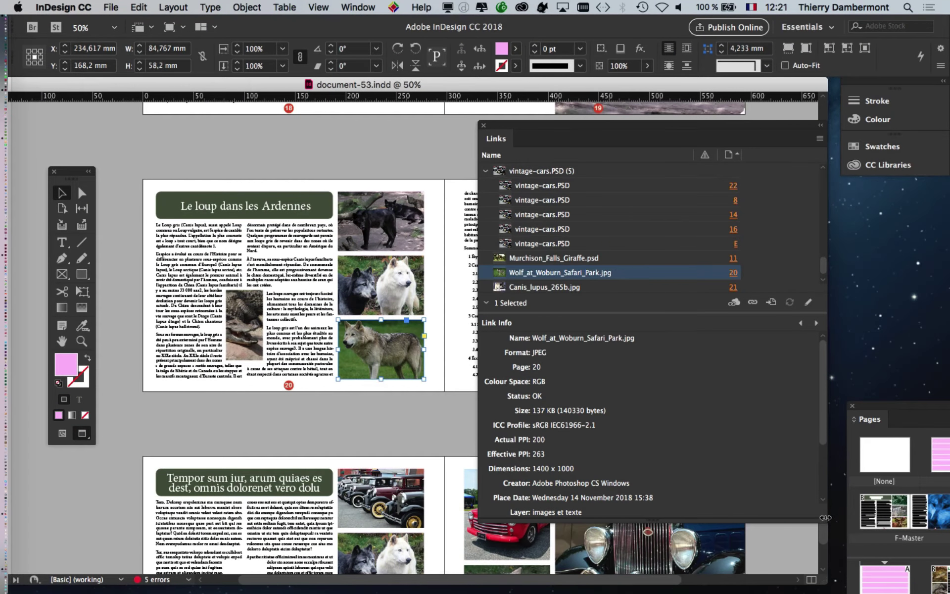
drag(825, 513, 753, 515)
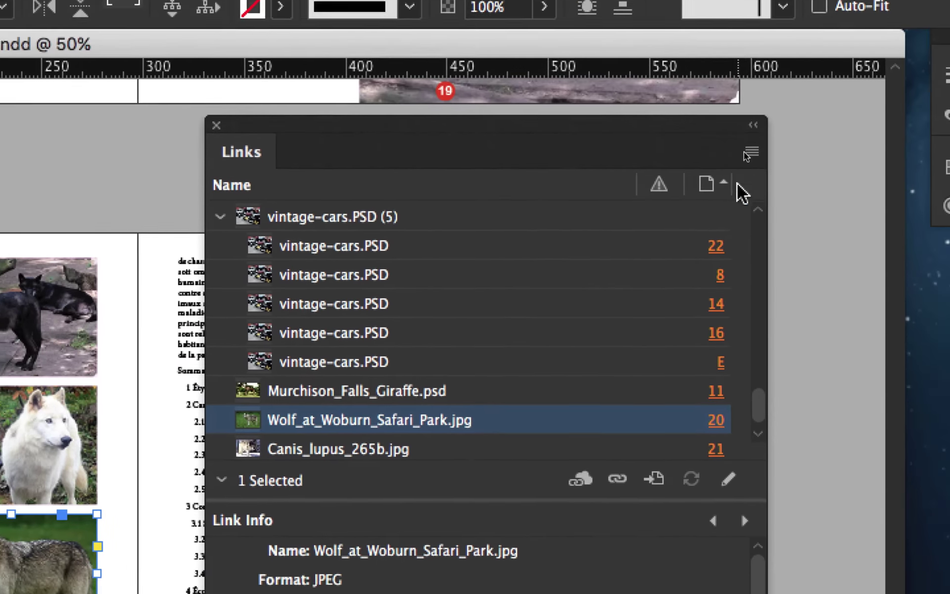
Open the linked file Wolf_at_Woburn_Safari_Park.jpg for editing with Adobe Photoshop CC 2018 and switch to Photoshop
click(751, 152)
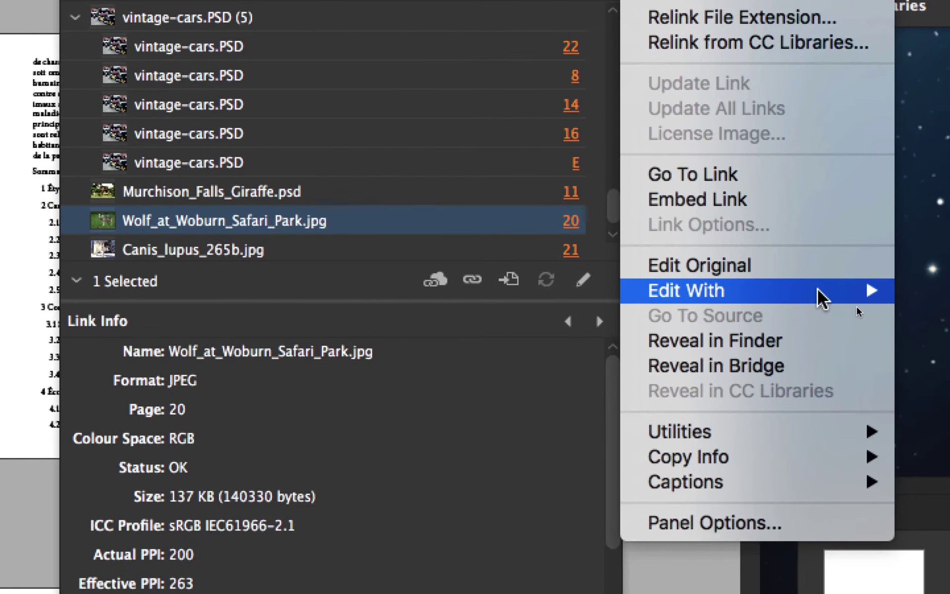
mouse_move(819, 297)
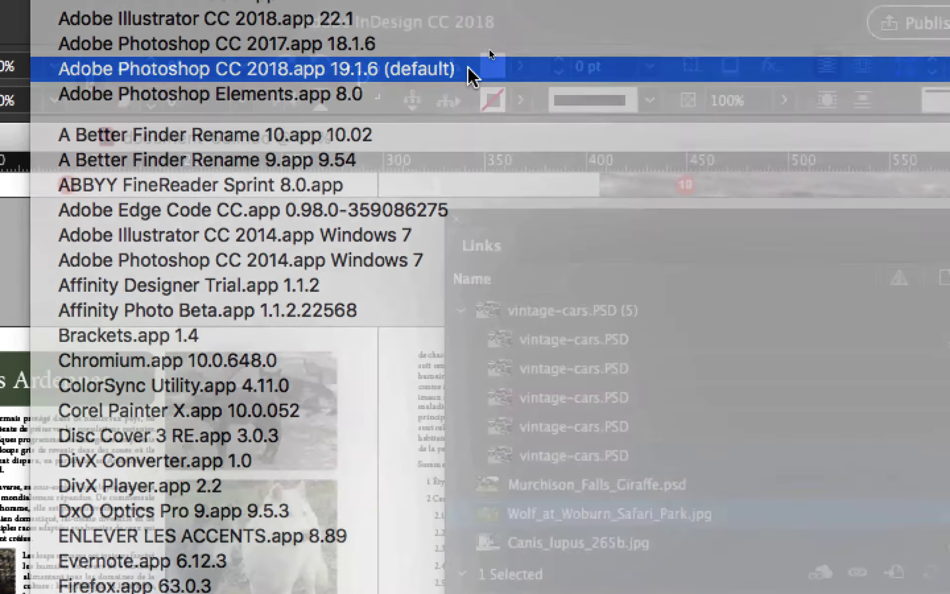
click(467, 69)
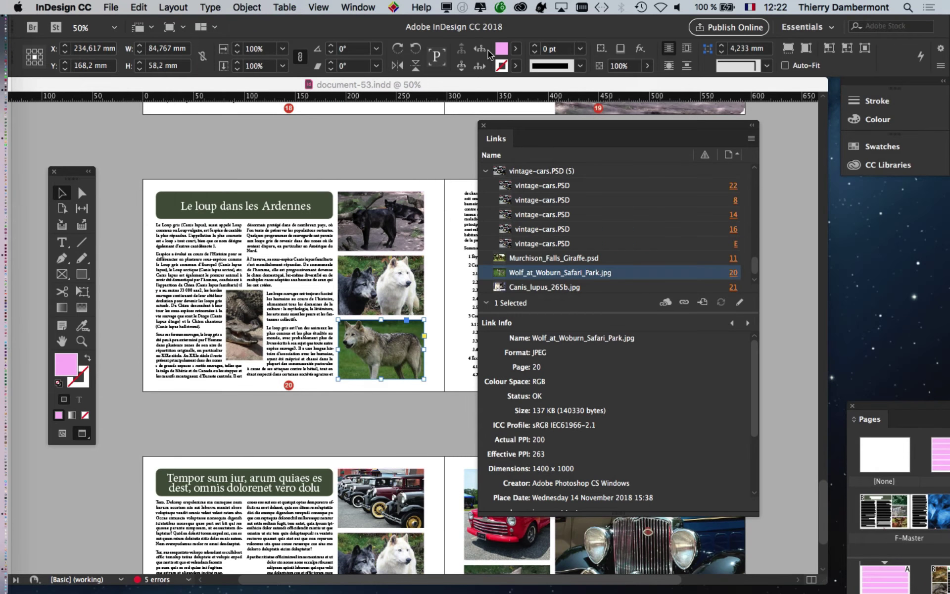
key(Tab)
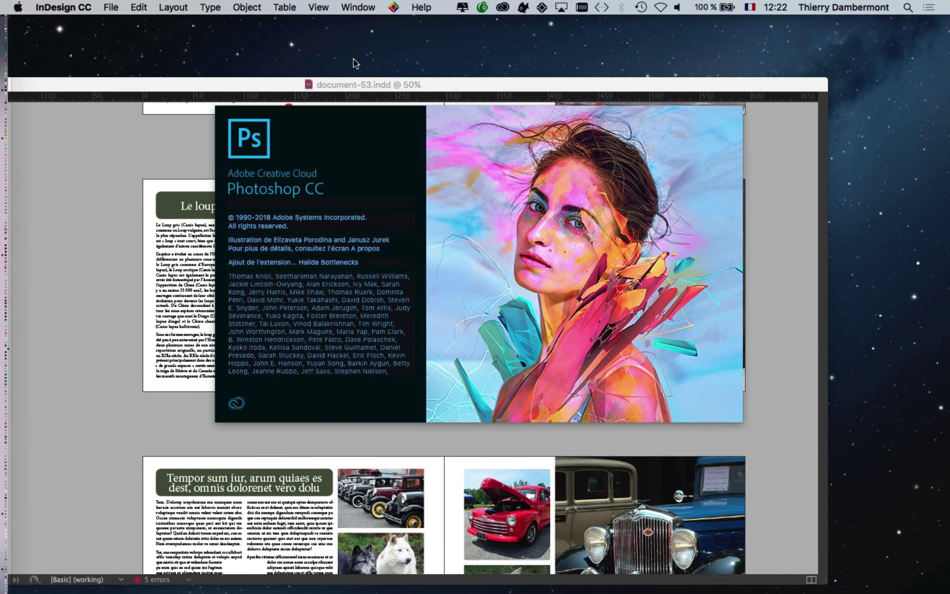
click(353, 80)
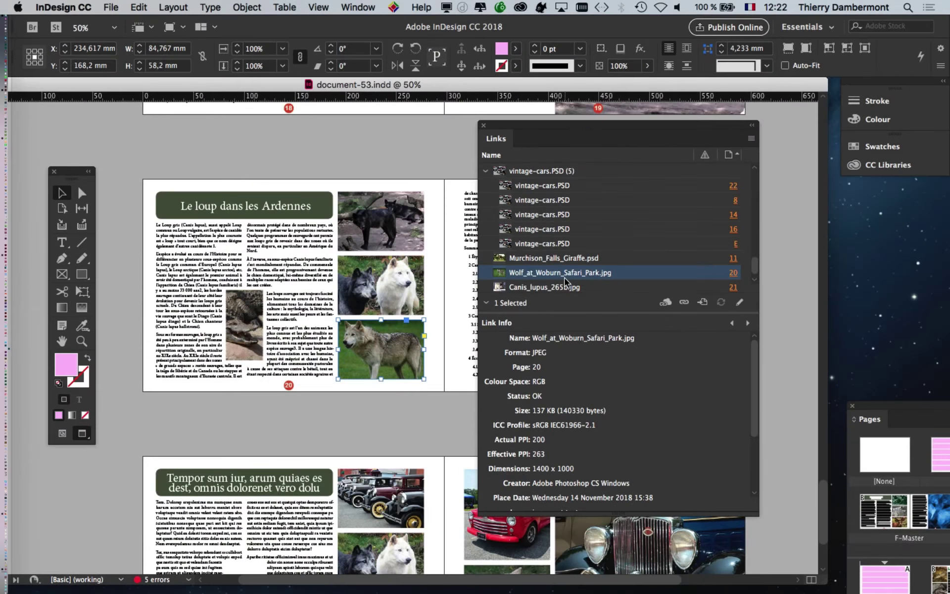
key(super+Tab)
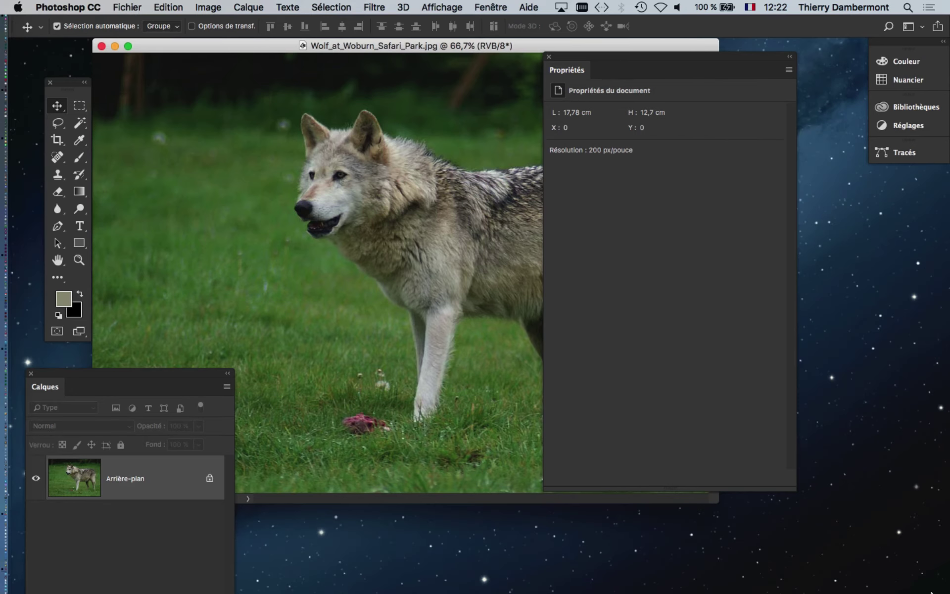
Clear the Properties (Propriétés) and Layers (Calques) panels off the wolf image by closing both
drag(792, 492, 693, 257)
drag(550, 71, 727, 222)
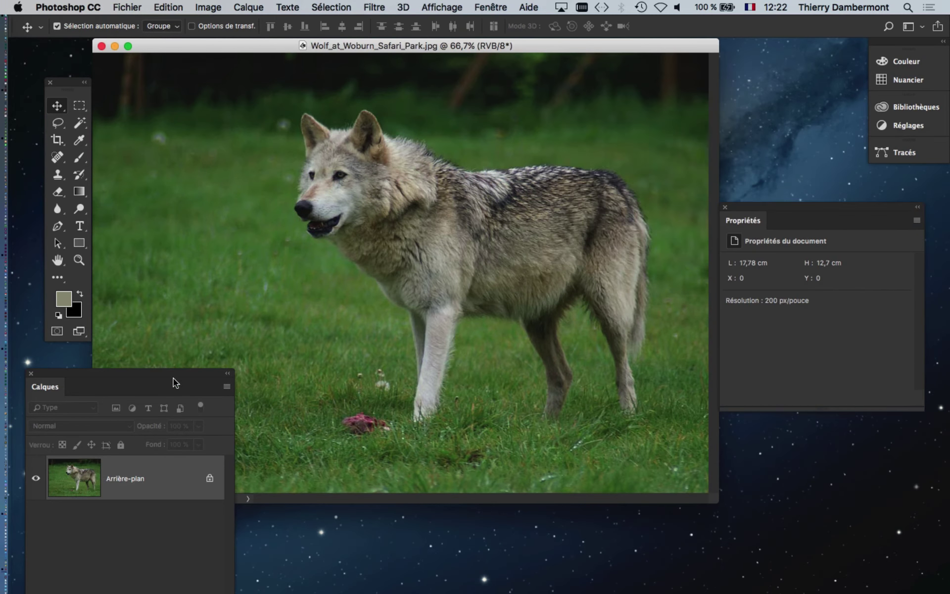
drag(173, 382, 242, 123)
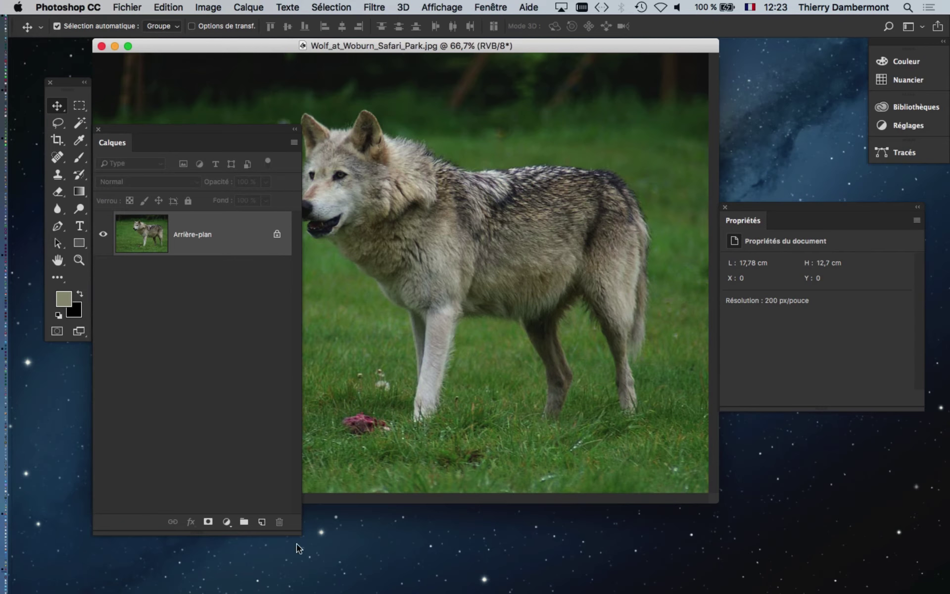
drag(297, 532, 295, 315)
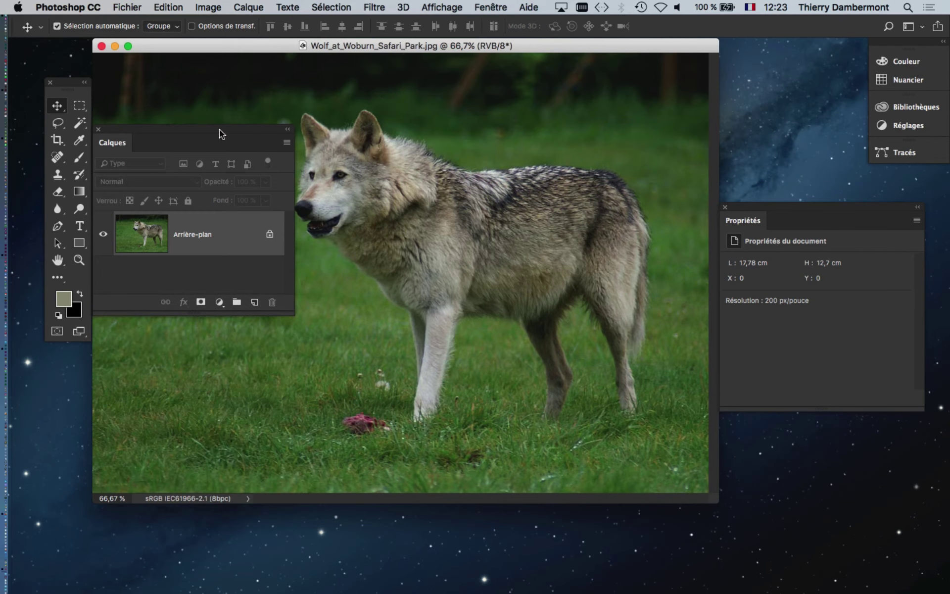
drag(219, 129, 185, 381)
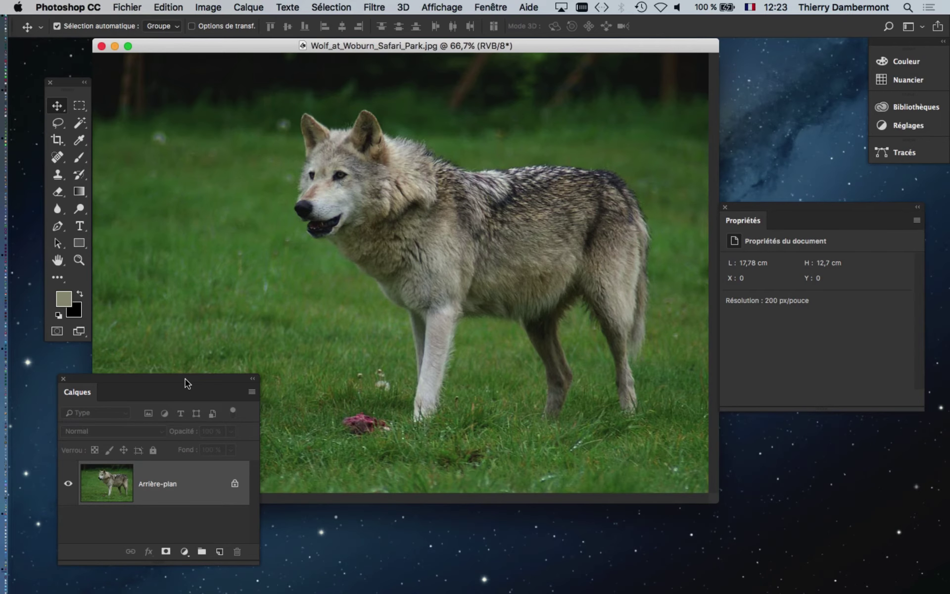
drag(185, 379, 490, 420)
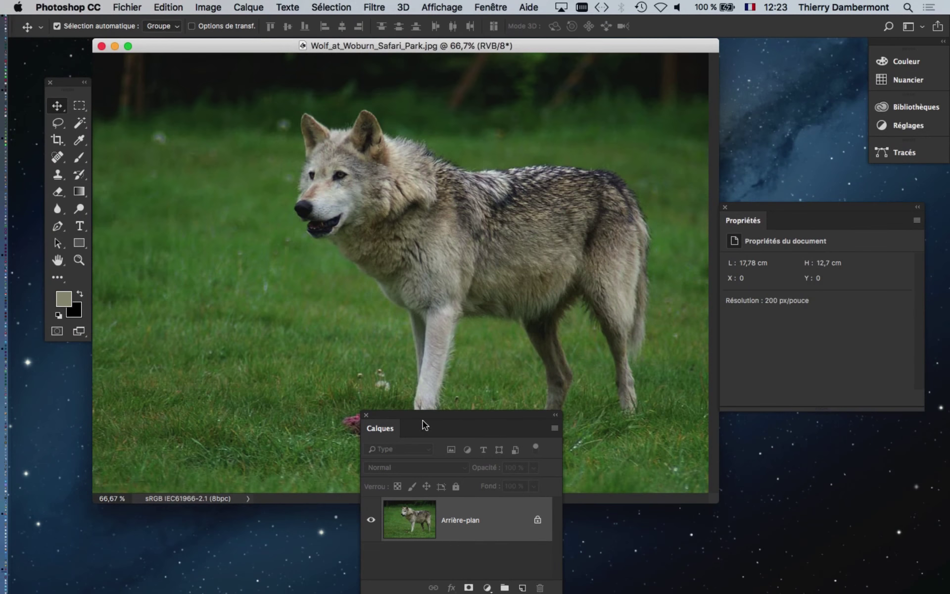
click(367, 415)
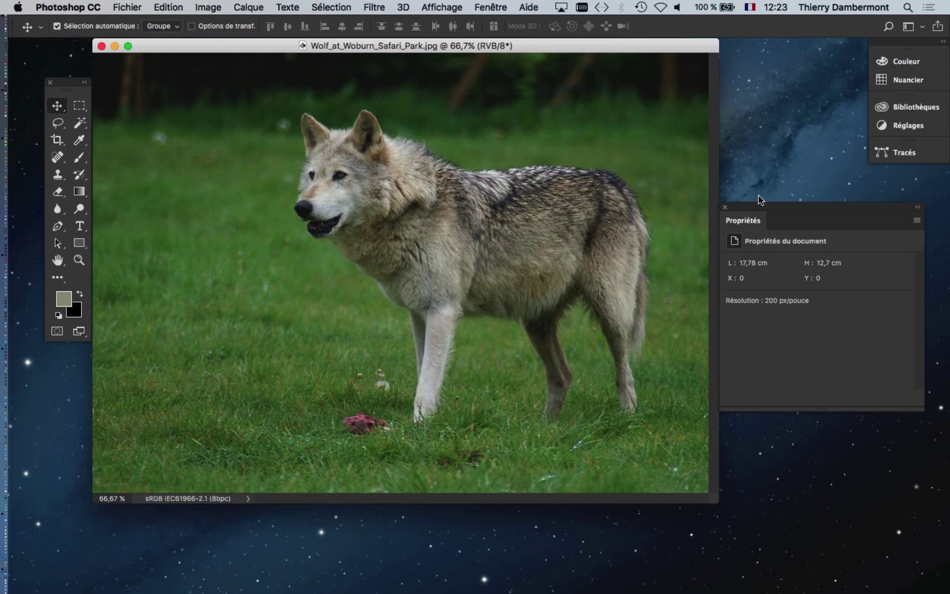
click(726, 207)
Display the wolf image in full screen mode with the menu bar and position it clear of the toolbox
key(f)
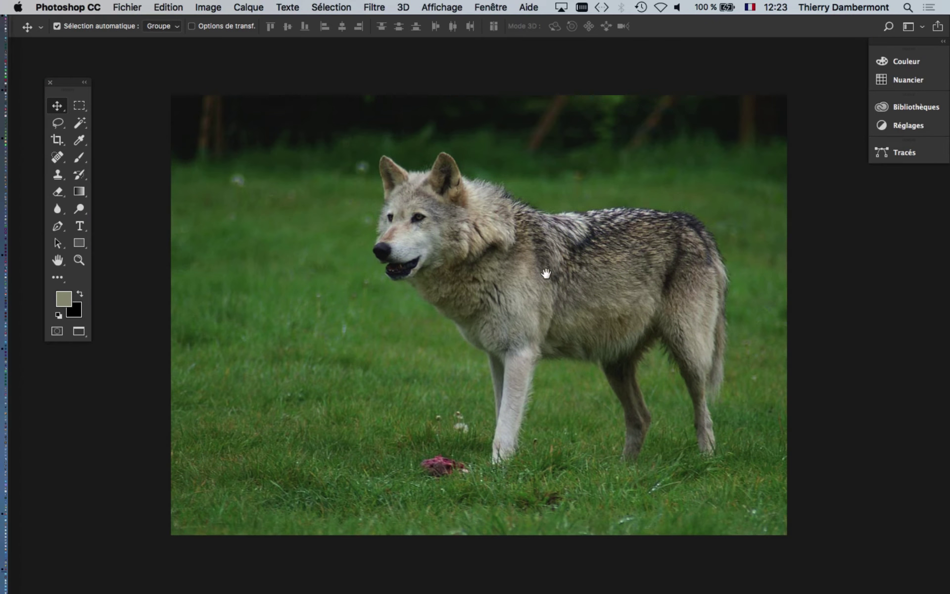
drag(546, 273, 484, 250)
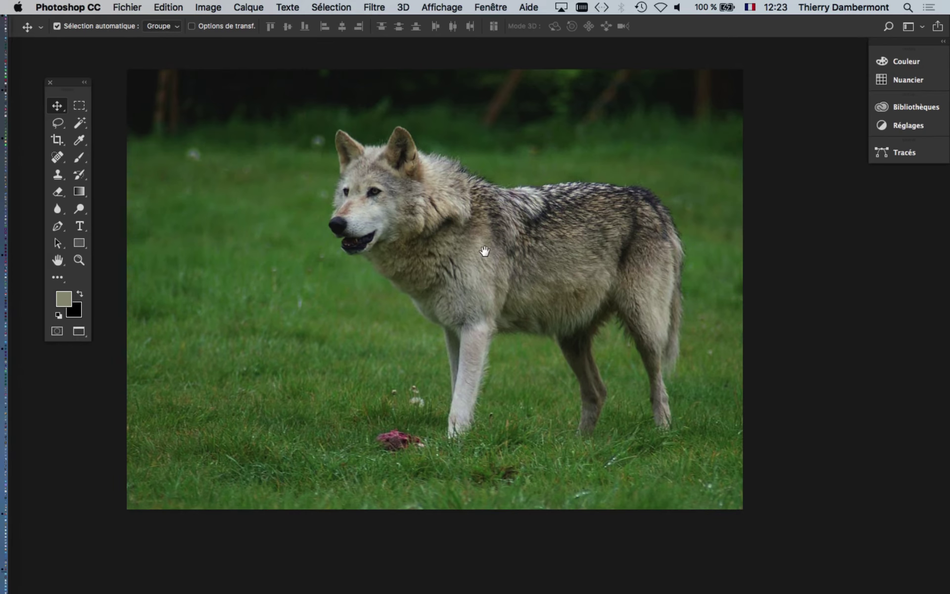
drag(706, 272, 485, 257)
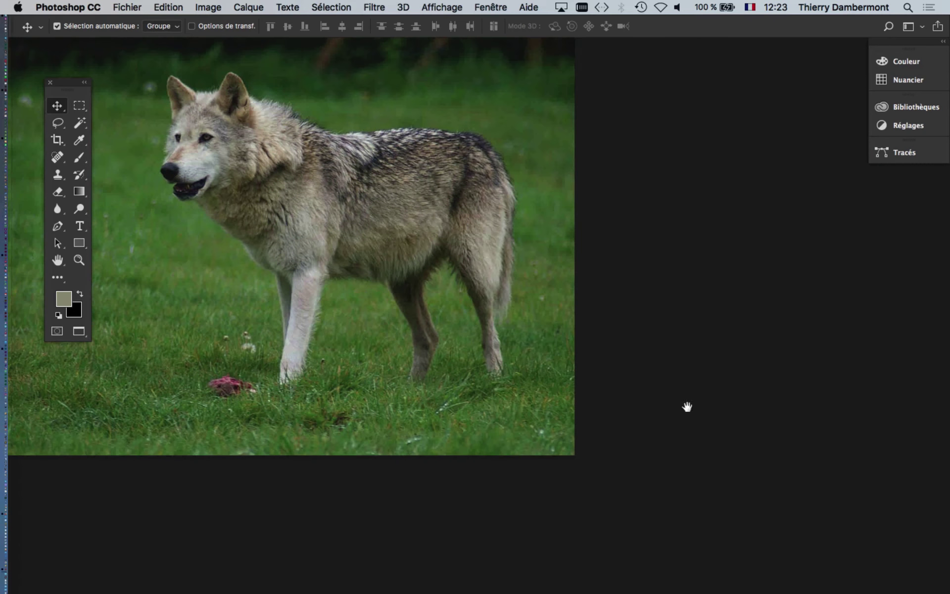
drag(687, 407, 762, 301)
drag(478, 262, 407, 255)
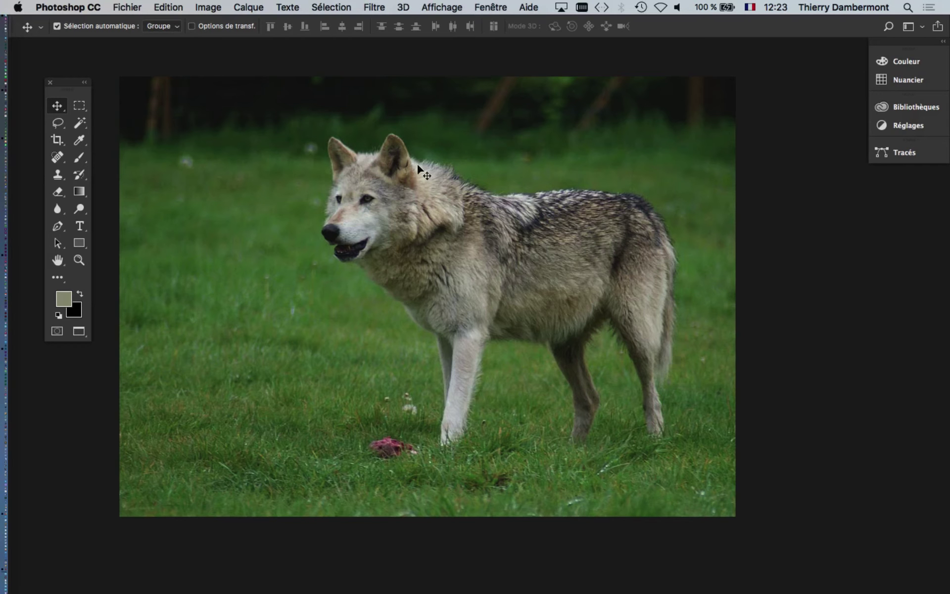
drag(67, 84, 73, 82)
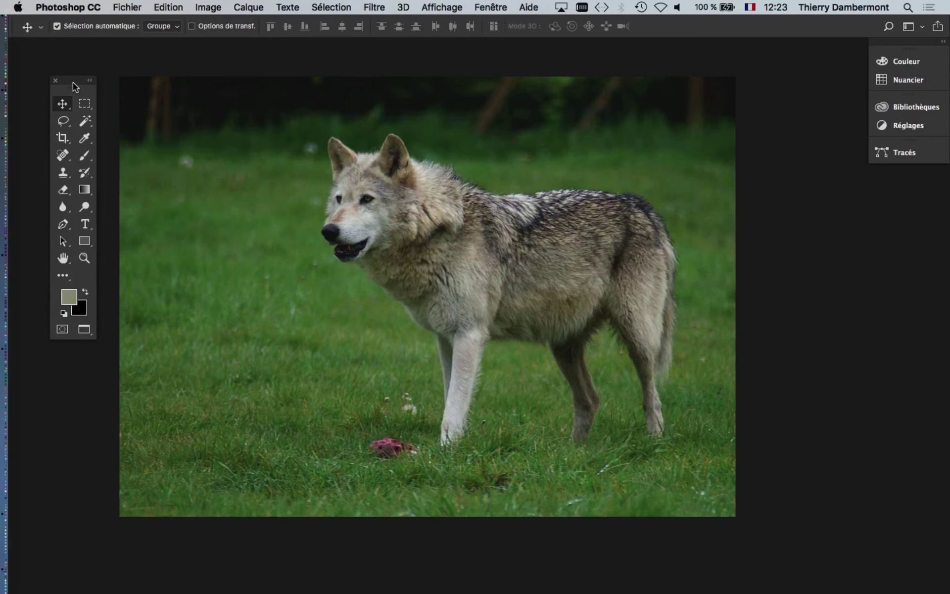
Switch to InDesign to compare the placed wolf image on page 20 with its original, and return to Photoshop
key(super+Tab)
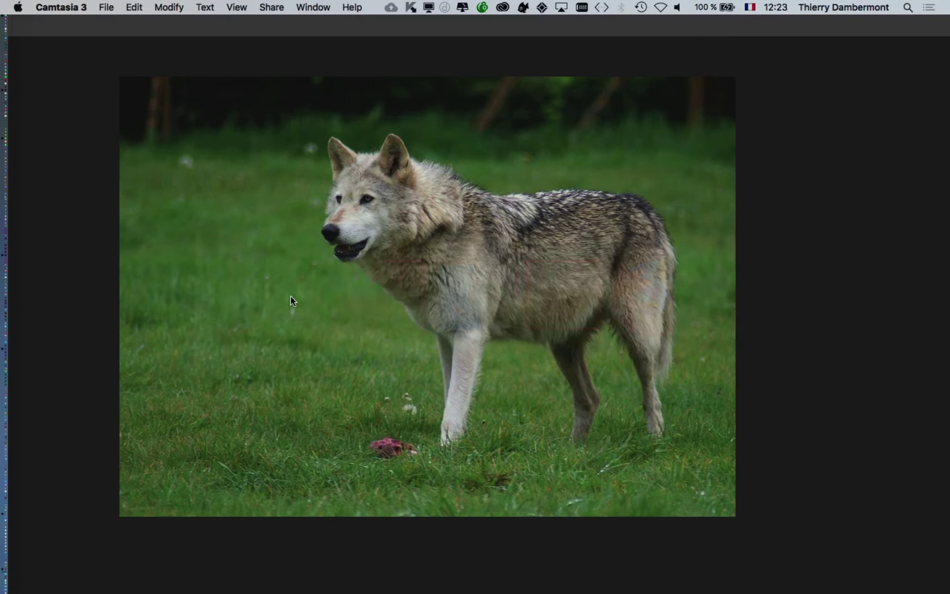
key(super+Tab)
key(super+Tab)
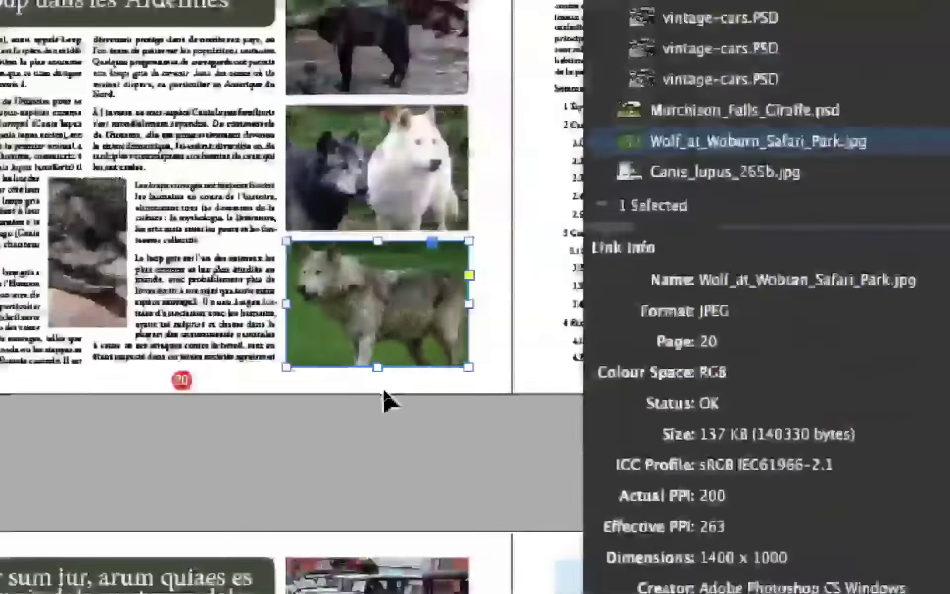
key(super+Tab)
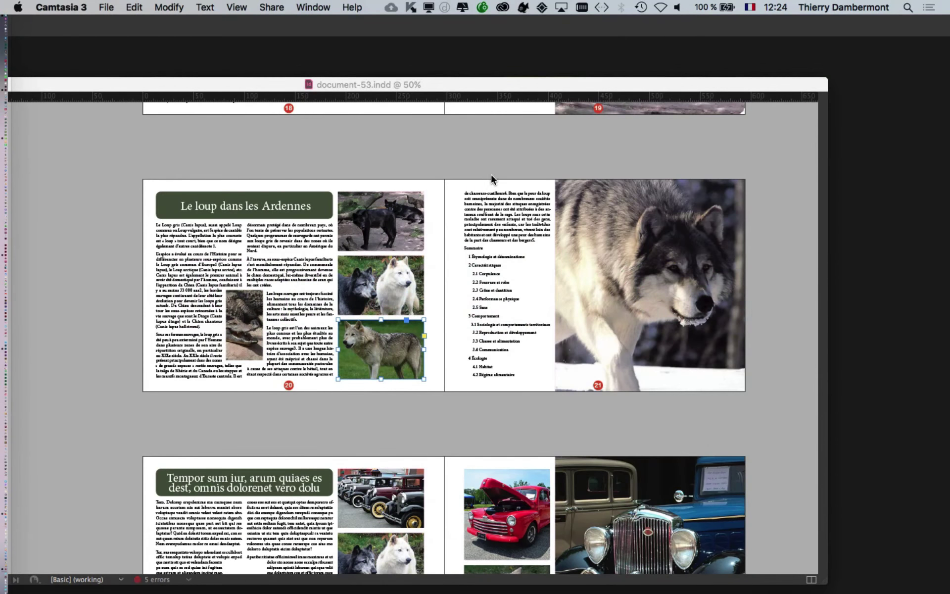
key(super+Tab)
key(super+Tab)
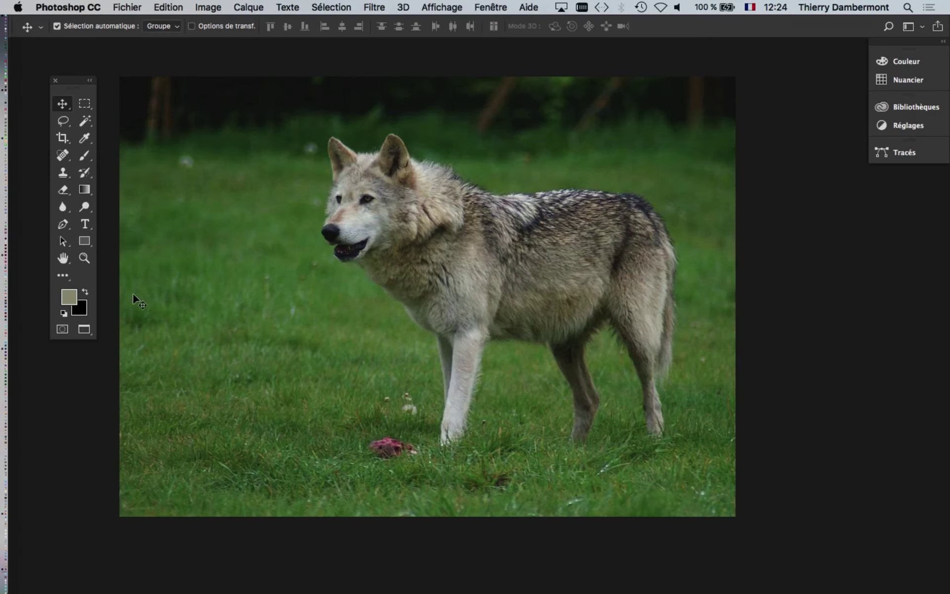
Reopen the Layers (Calques) panel, place it beside the wolf's head and widen it
click(481, 6)
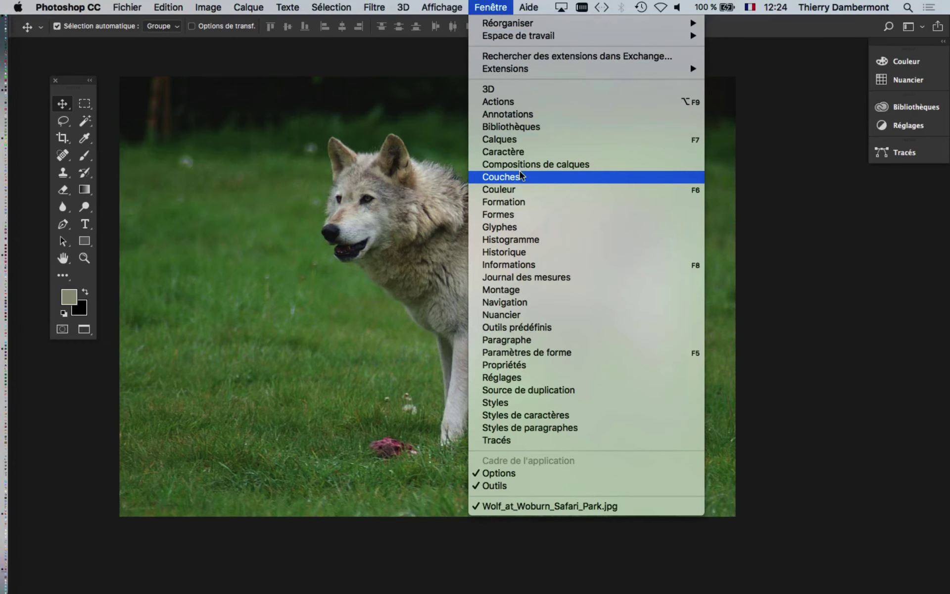
click(524, 140)
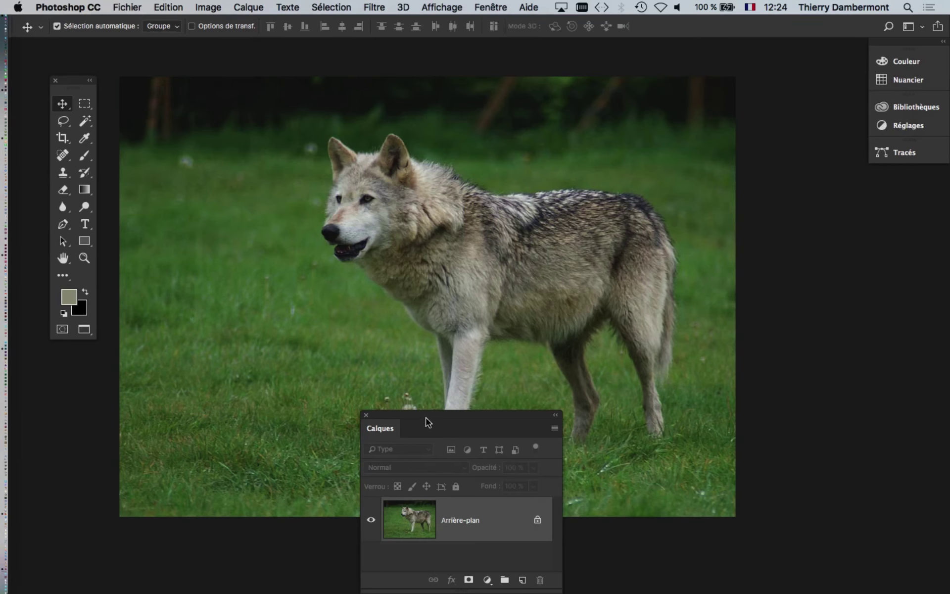
drag(428, 422, 609, 129)
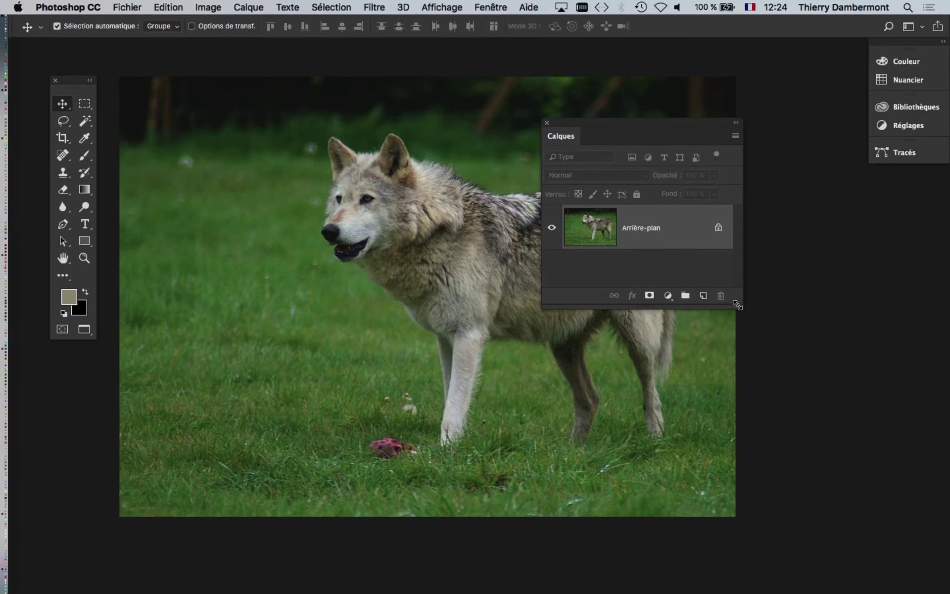
drag(738, 305, 905, 283)
key(super+Tab)
key(super+Tab)
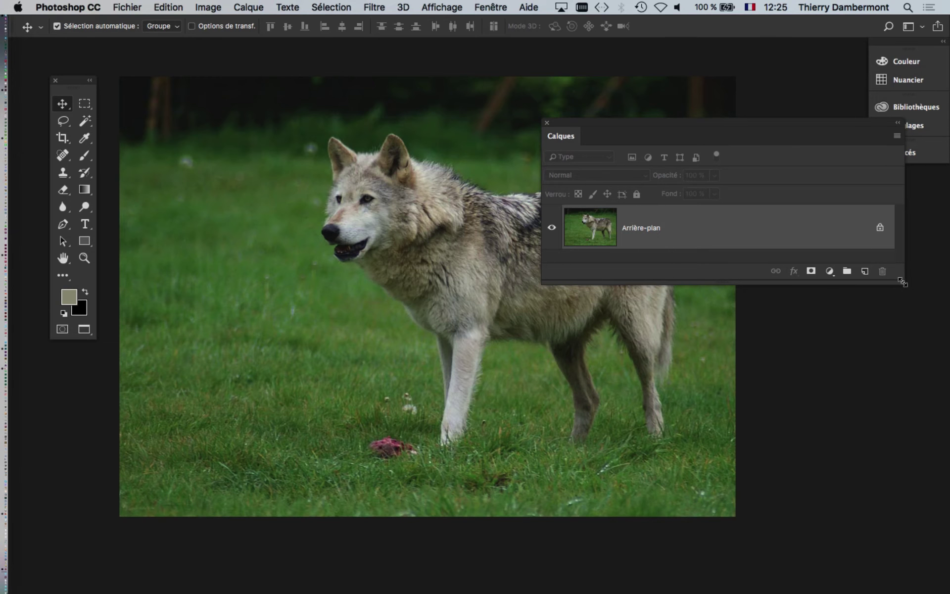
drag(902, 281, 810, 310)
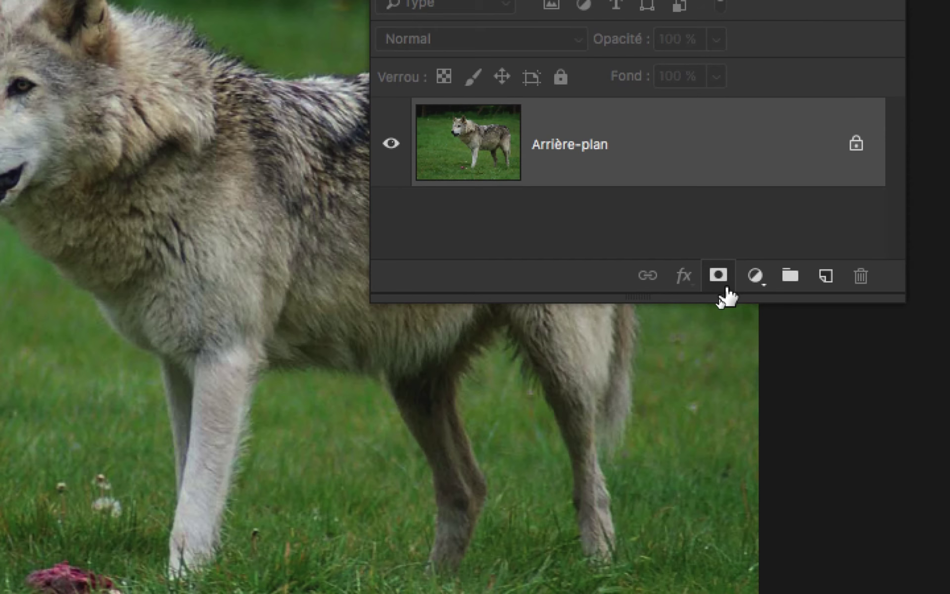
Add a layer mask to the Arrière-plan wolf layer and move the Layers (Calques) panel off the animal
click(719, 275)
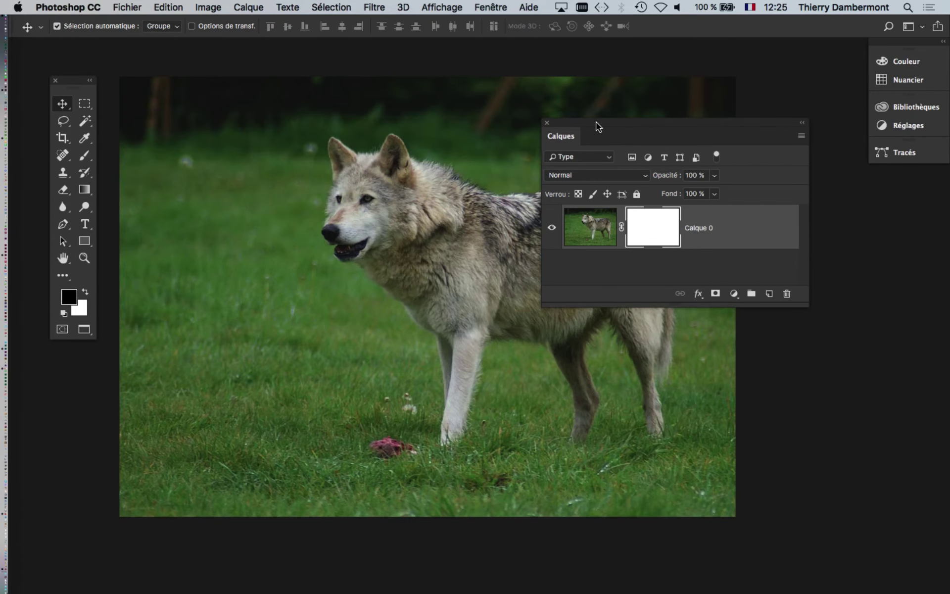
drag(597, 126, 810, 199)
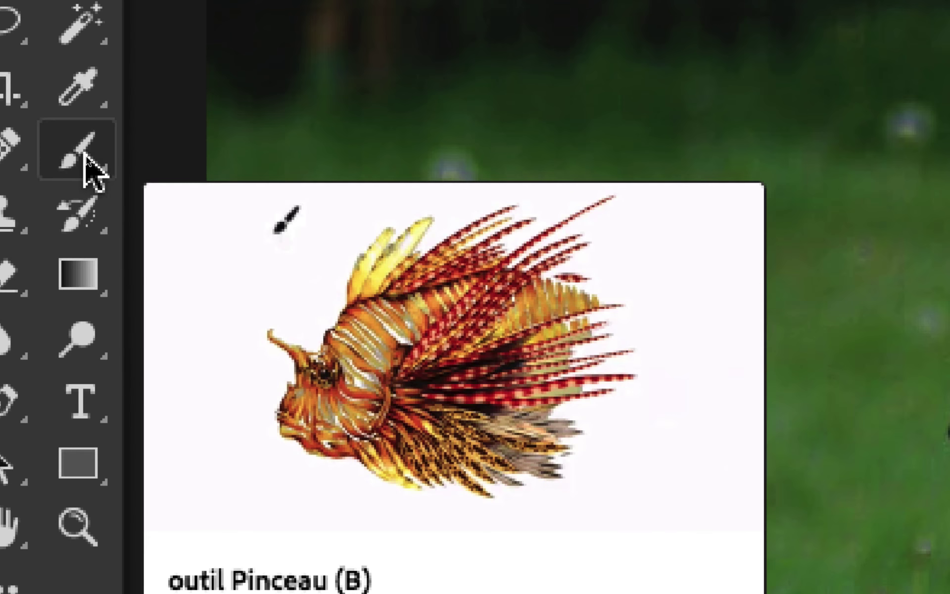
Activate the Brush tool (Pinceau) and make black the foreground colour with white as the background
click(86, 158)
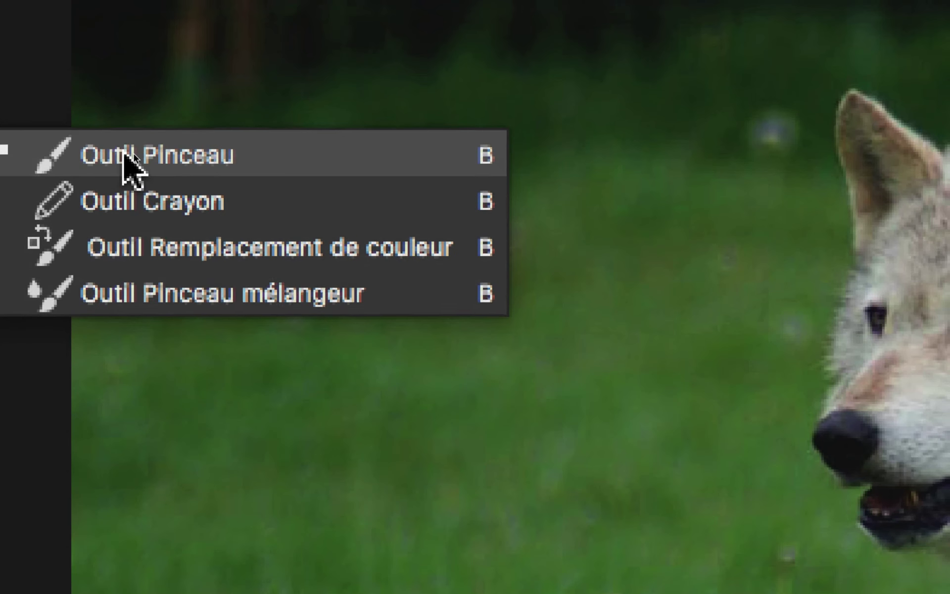
click(268, 149)
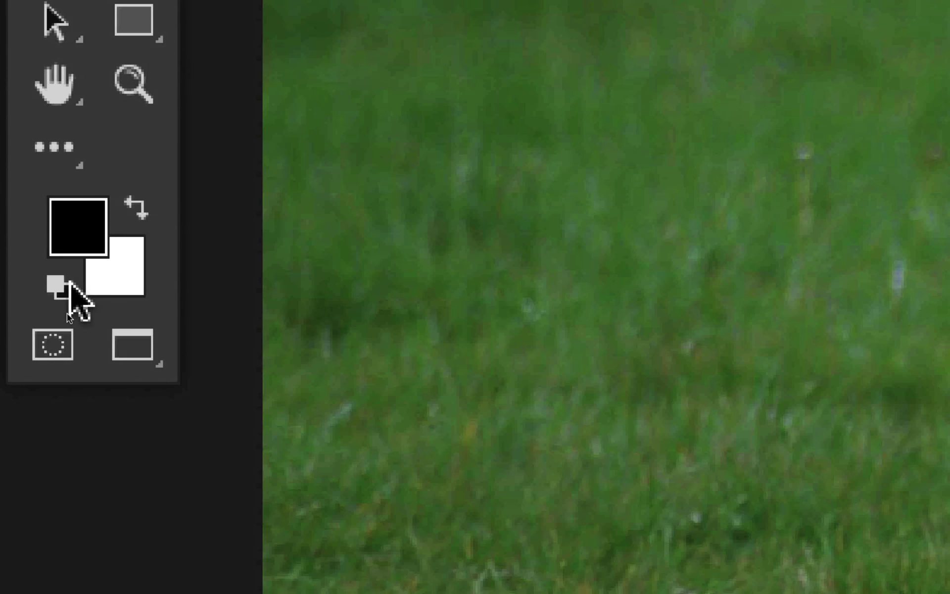
key(x)
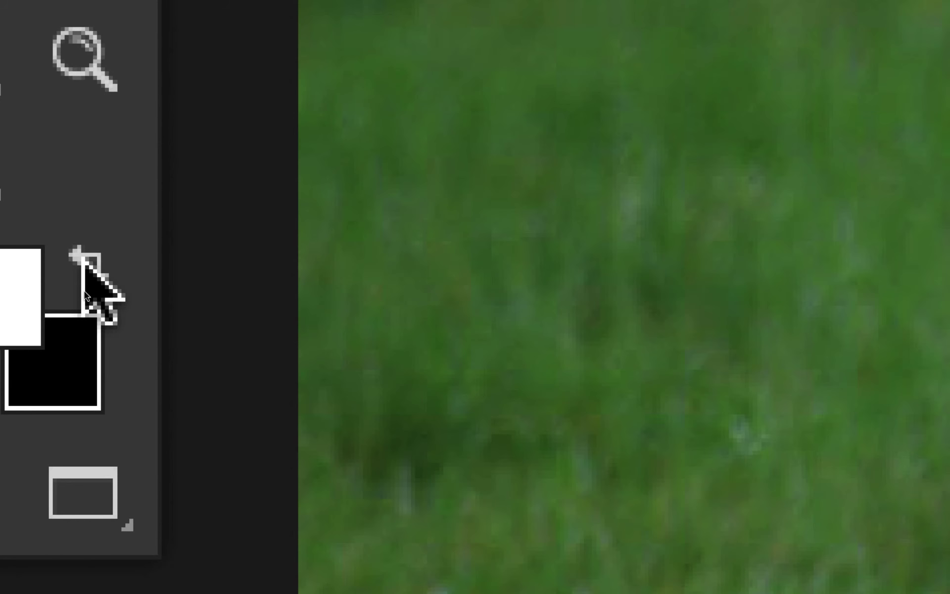
click(187, 143)
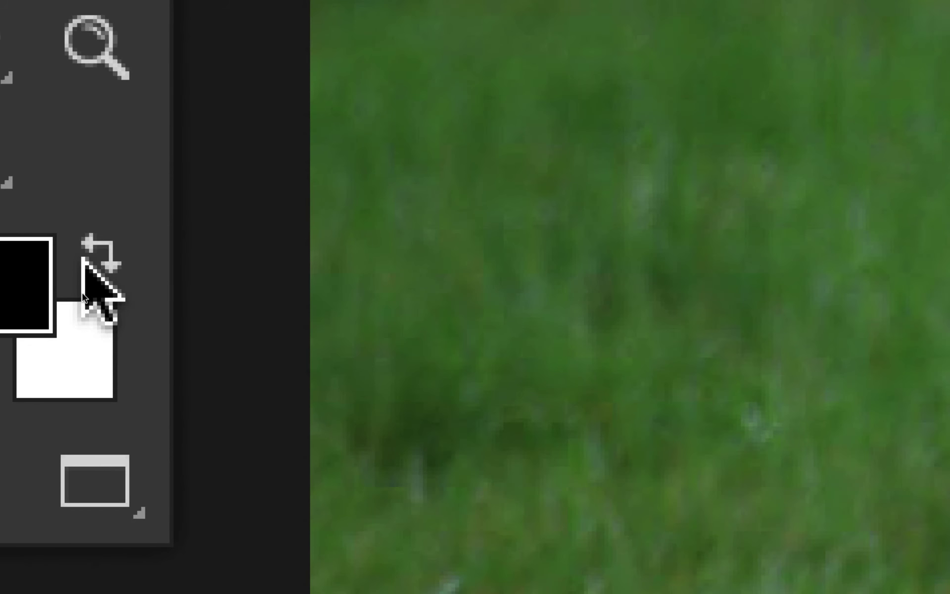
key(x)
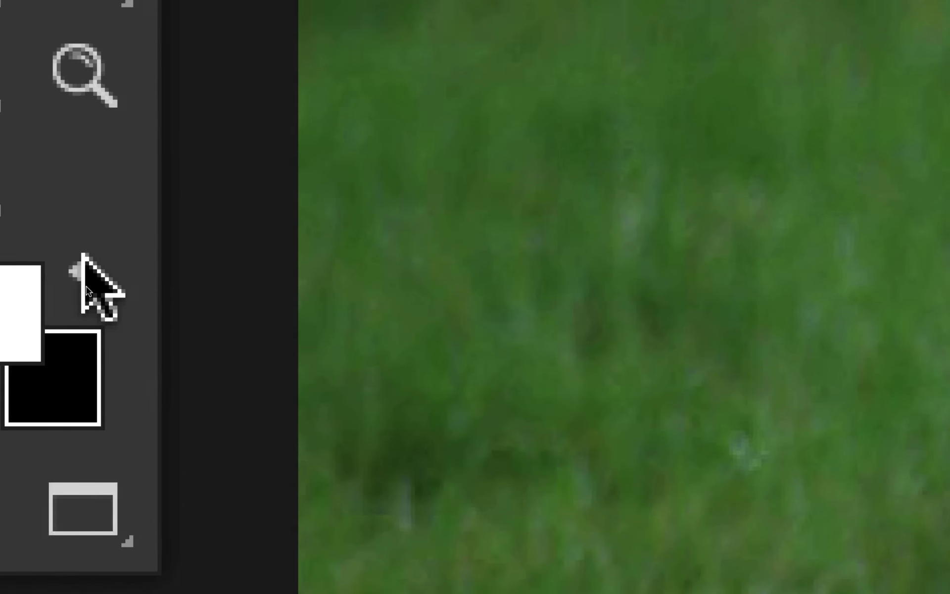
click(77, 269)
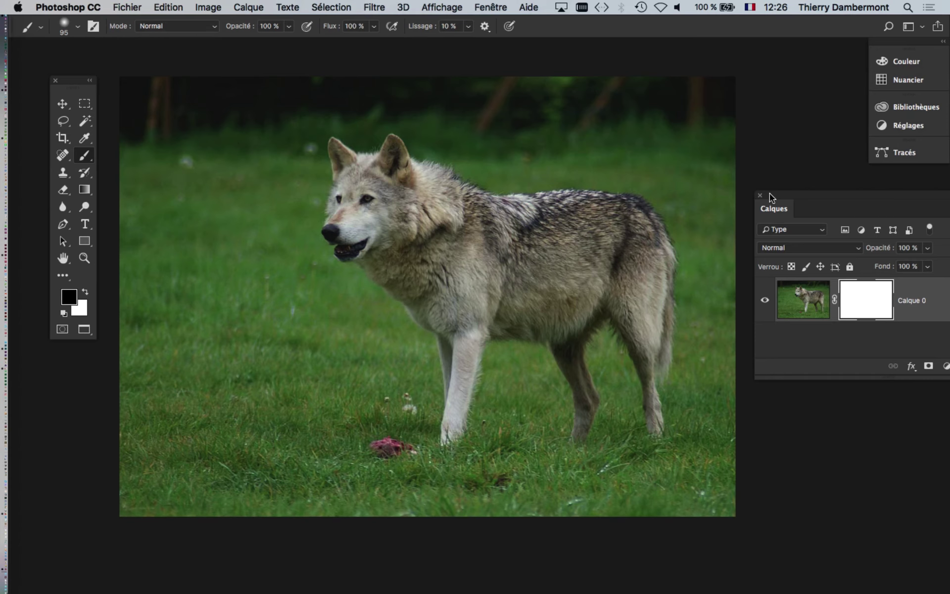
Reposition the Layers (Calques) panel beside the wolf's hindquarters so that the mask thumbnail stays in view
drag(771, 196, 618, 278)
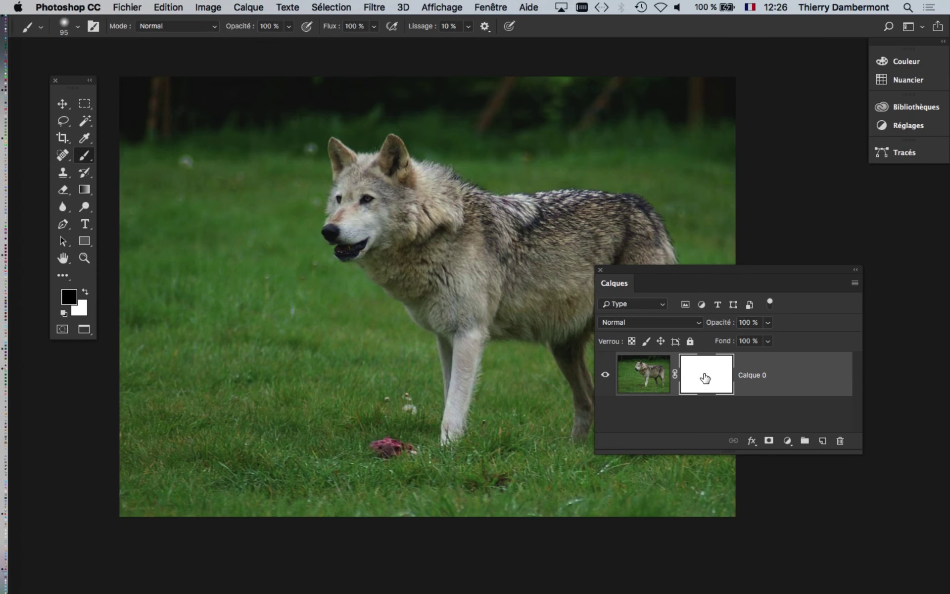
drag(632, 278, 761, 279)
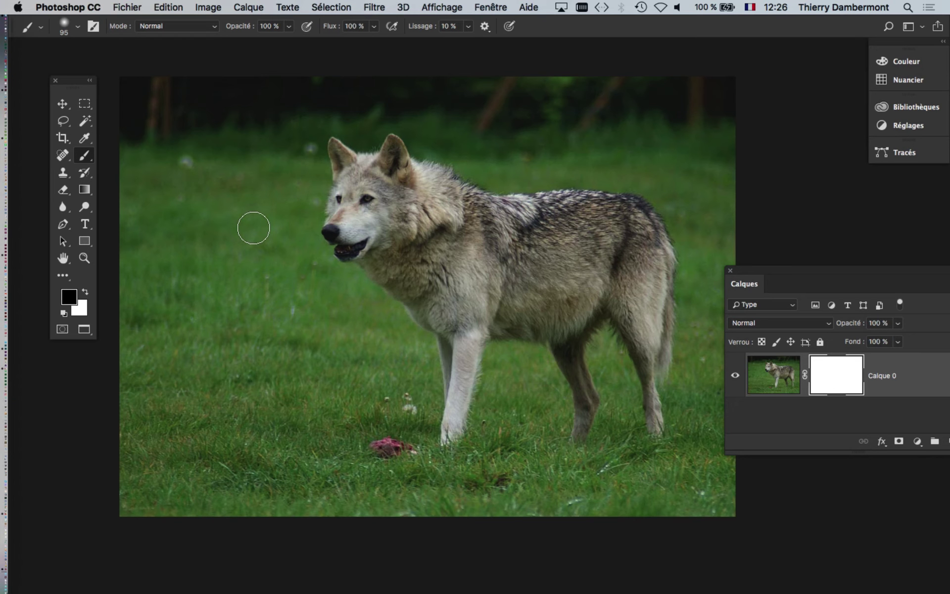
Try out several diameters for the soft brush over the grass in front of the wolf's head
mouse_move(254, 228)
mouse_down()
mouse_move(380, 227)
mouse_move(231, 231)
mouse_move(475, 233)
mouse_move(258, 236)
mouse_move(267, 238)
mouse_up()
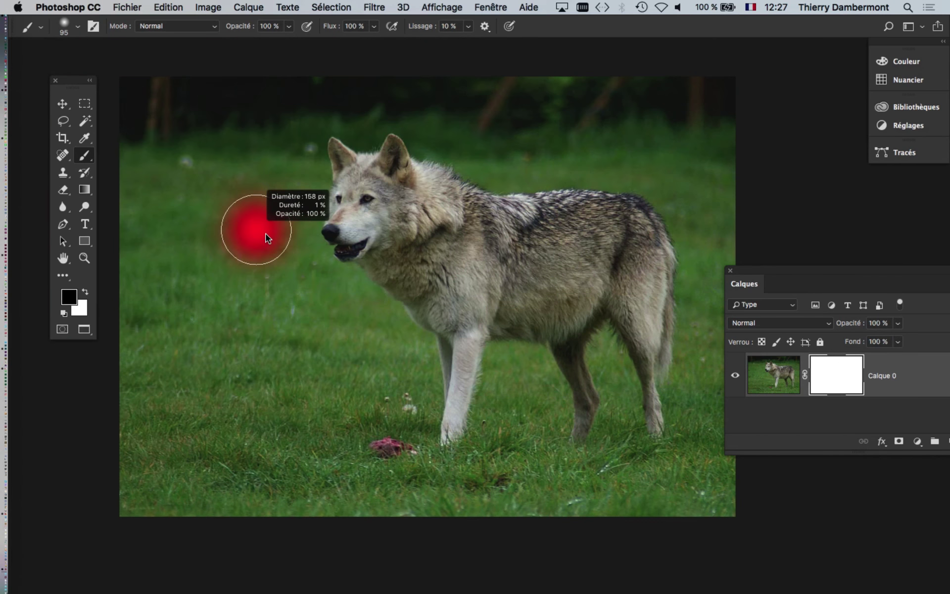
mouse_move(257, 152)
mouse_down()
mouse_move(274, 387)
mouse_move(275, 174)
mouse_up()
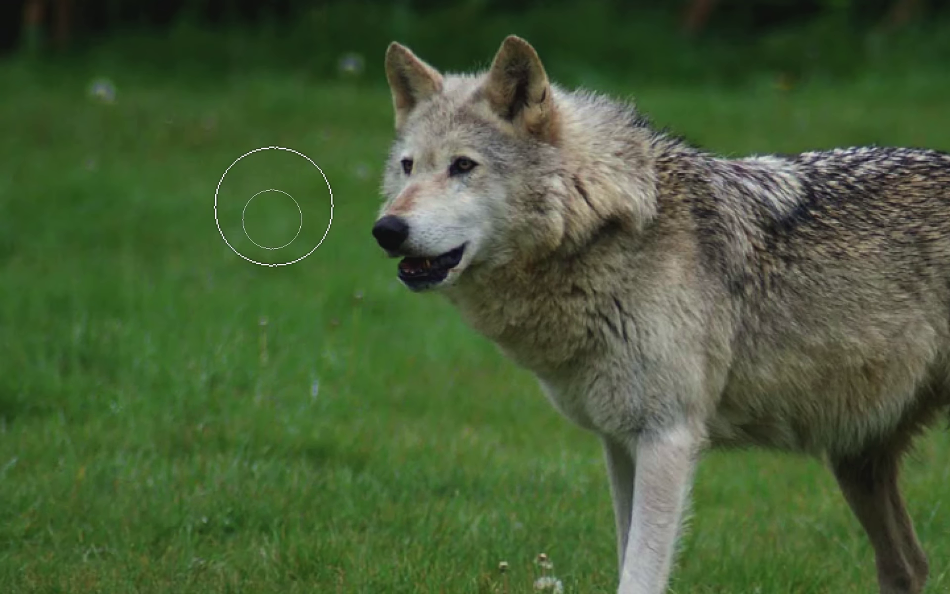
mouse_move(282, 218)
mouse_down()
mouse_move(354, 199)
mouse_move(192, 181)
mouse_move(399, 188)
mouse_move(362, 201)
mouse_up()
mouse_move(303, 201)
mouse_down()
mouse_move(233, 201)
mouse_move(278, 209)
mouse_move(272, 153)
mouse_move(272, 306)
mouse_move(279, 192)
mouse_move(260, 168)
mouse_up()
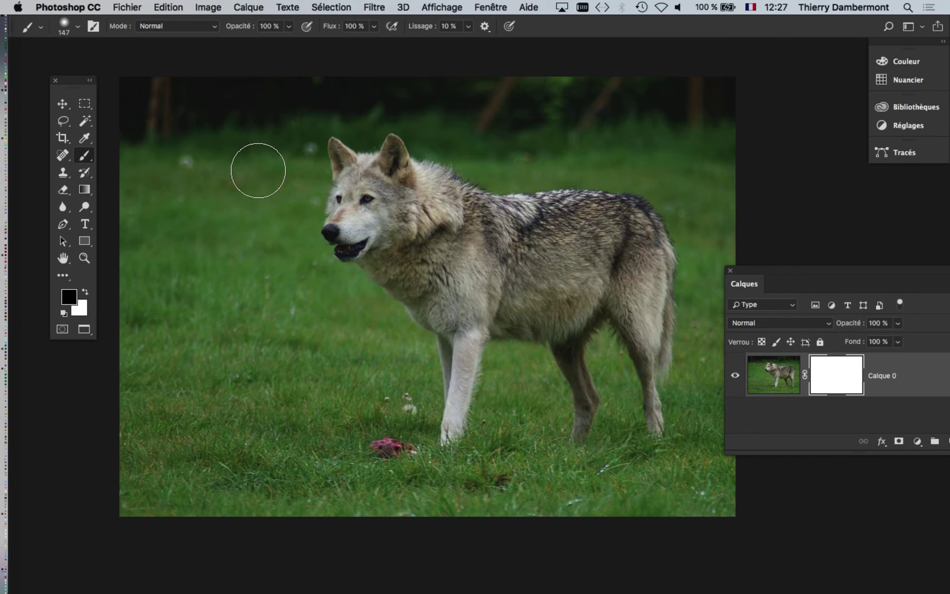
drag(266, 213, 253, 220)
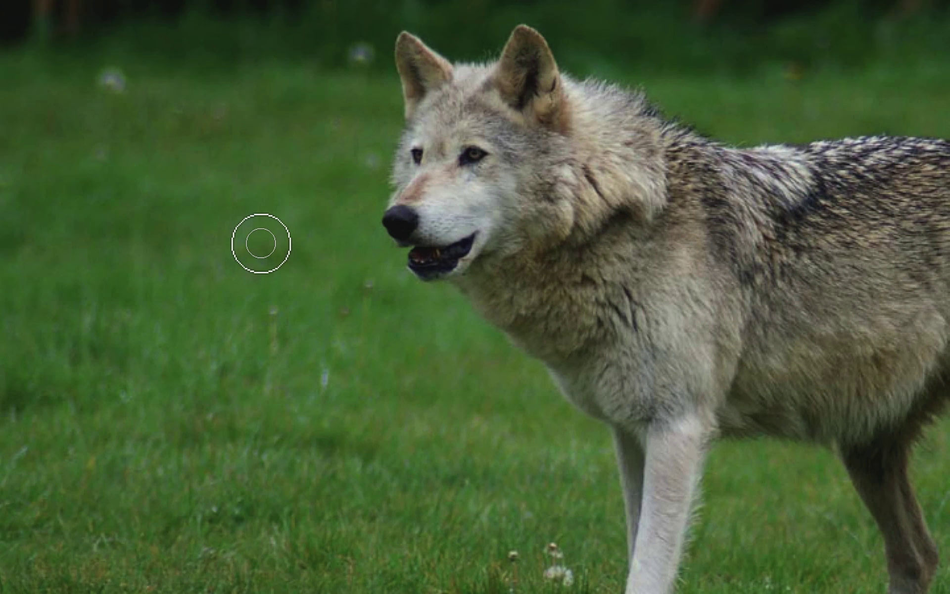
mouse_move(266, 243)
mouse_down()
mouse_move(276, 242)
mouse_move(262, 242)
mouse_up()
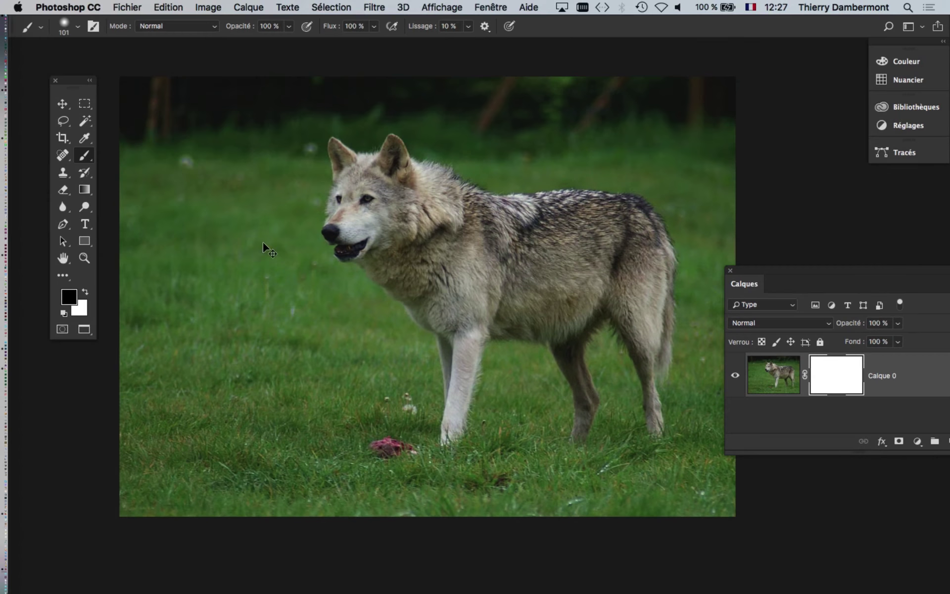
Paint a test stroke on the mask behind the wolf's ear with a 50 px brush and undo it
drag(423, 216, 259, 311)
scroll(408, 221, up, 1)
scroll(409, 223, up, 2)
mouse_move(360, 177)
mouse_down()
mouse_move(258, 223)
mouse_move(401, 170)
mouse_move(366, 202)
mouse_up()
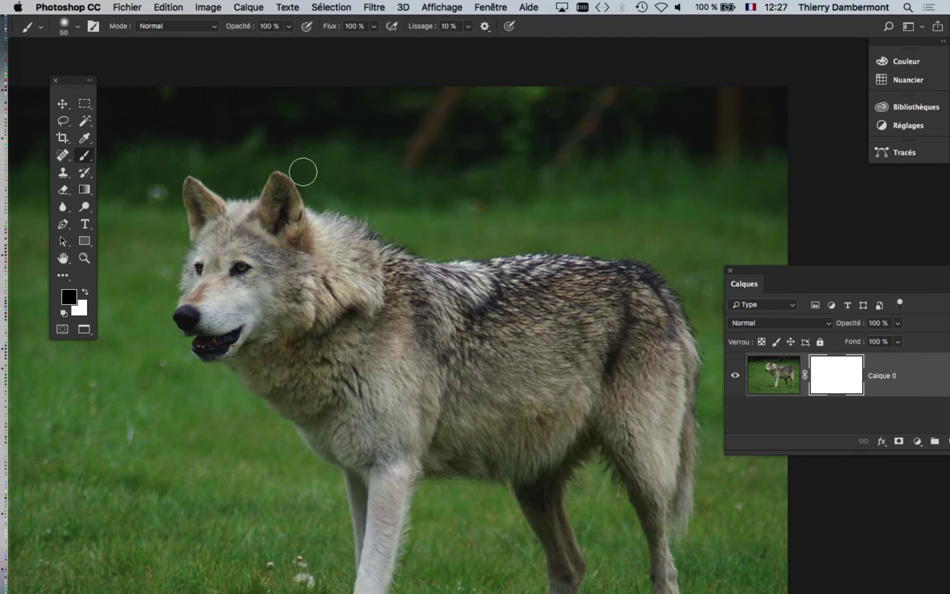
mouse_move(300, 165)
mouse_down()
mouse_move(320, 194)
mouse_move(375, 221)
mouse_up()
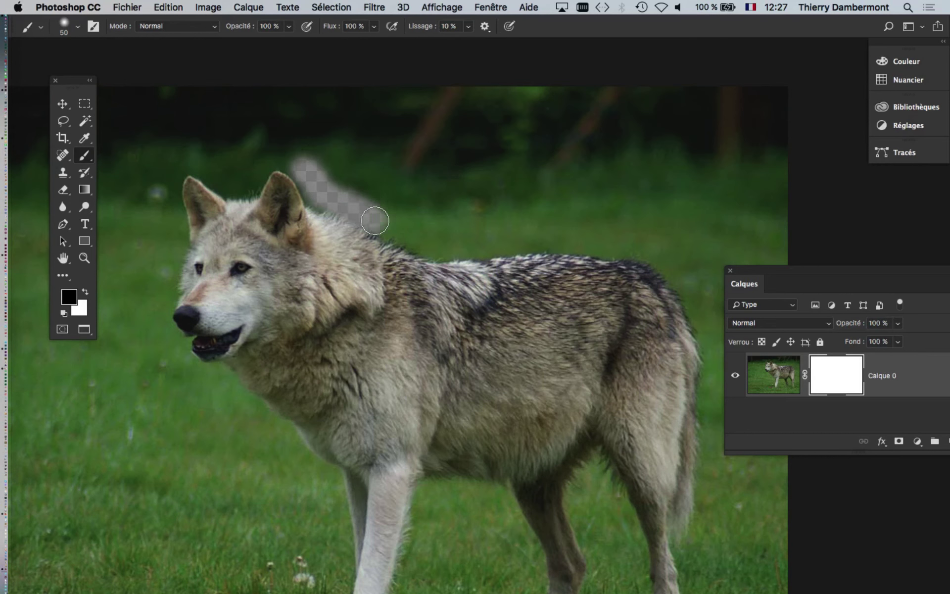
key(super+z)
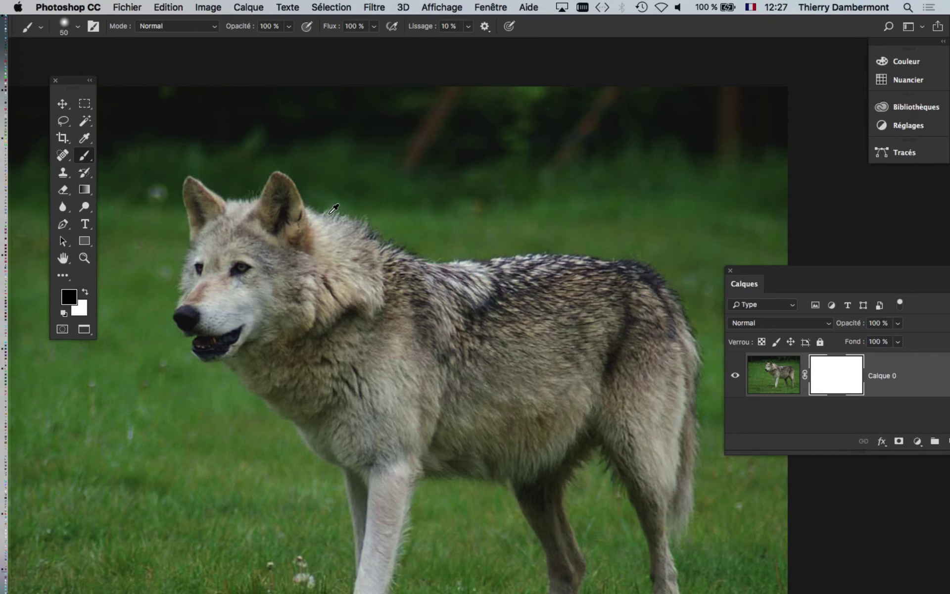
Hide the grass along the wolf's neck, back, rump and tail by painting black on the layer mask
scroll(334, 209, up, 1)
drag(354, 221, 373, 218)
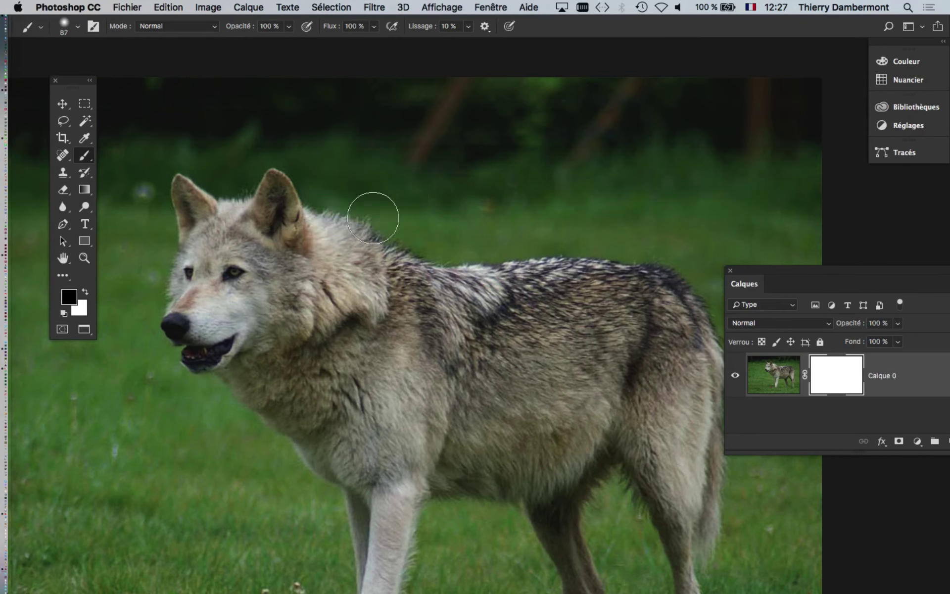
mouse_move(341, 186)
mouse_down()
mouse_move(443, 240)
mouse_move(653, 242)
mouse_move(540, 257)
mouse_move(351, 186)
mouse_up()
drag(422, 206, 416, 205)
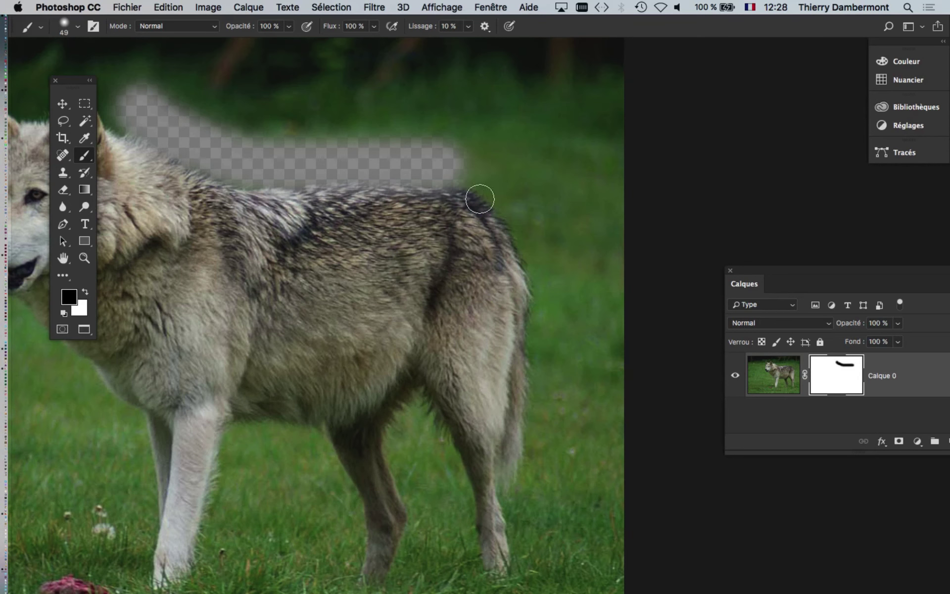
mouse_move(449, 171)
mouse_down()
mouse_move(505, 201)
mouse_move(546, 290)
mouse_move(547, 306)
mouse_move(501, 263)
mouse_move(481, 186)
mouse_move(507, 227)
mouse_move(514, 183)
mouse_move(518, 225)
mouse_move(513, 417)
mouse_move(516, 321)
mouse_move(494, 410)
mouse_move(486, 401)
mouse_move(480, 409)
mouse_move(503, 476)
mouse_move(514, 579)
mouse_up()
Mask out the grass between the wolf's hind legs, using small brushes of 29 and 38 px
scroll(508, 233, up, 3)
drag(515, 529, 499, 529)
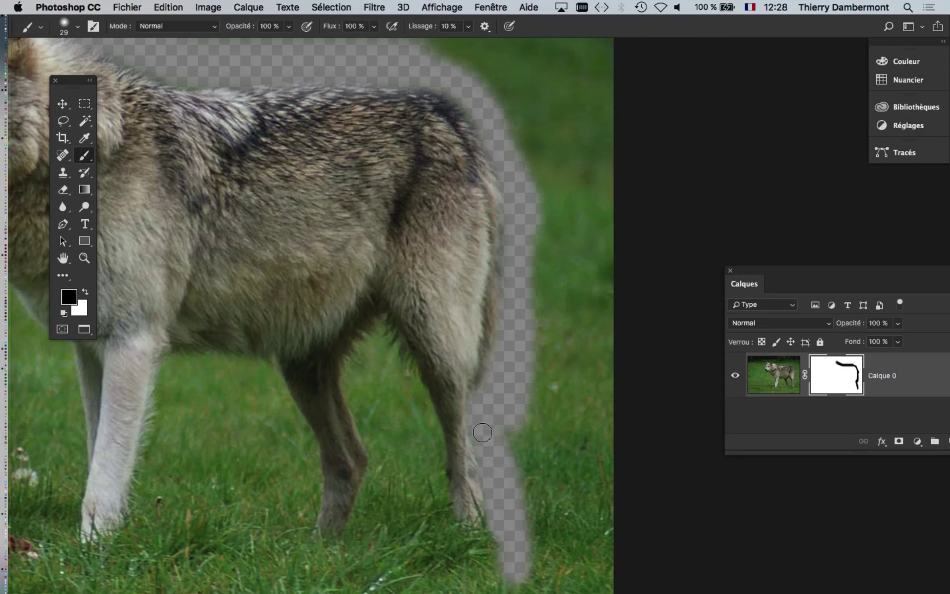
drag(449, 531, 437, 445)
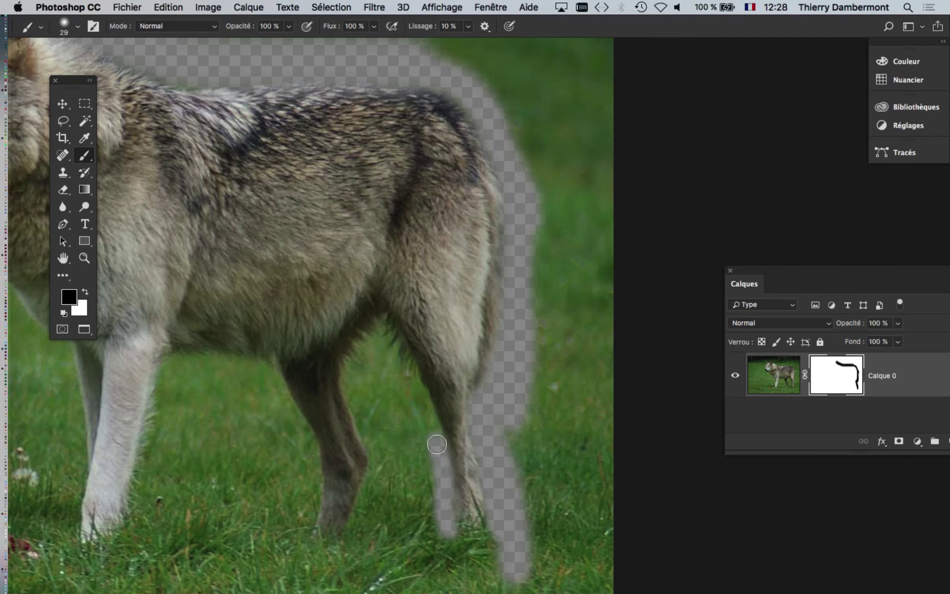
mouse_move(417, 399)
mouse_down()
mouse_move(377, 326)
mouse_move(357, 343)
mouse_move(349, 382)
mouse_move(381, 485)
mouse_move(349, 569)
mouse_move(381, 483)
mouse_up()
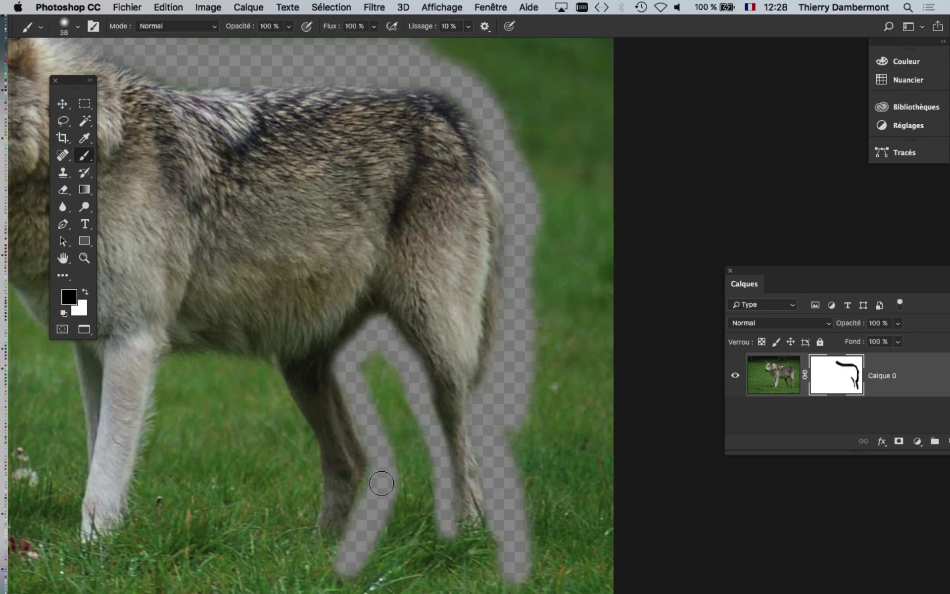
Mask out the grass under the belly, around the front legs and beside the hind paw with a 53 px brush
mouse_move(292, 566)
mouse_down()
mouse_move(307, 461)
mouse_move(271, 373)
mouse_up()
drag(329, 384, 583, 292)
mouse_move(553, 342)
mouse_down()
mouse_move(537, 315)
mouse_move(534, 291)
mouse_move(449, 273)
mouse_move(432, 412)
mouse_move(431, 355)
mouse_move(422, 421)
mouse_move(420, 392)
mouse_move(402, 460)
mouse_move(347, 473)
mouse_move(331, 442)
mouse_move(337, 359)
mouse_move(317, 397)
mouse_move(333, 393)
mouse_move(336, 376)
mouse_move(325, 253)
mouse_up()
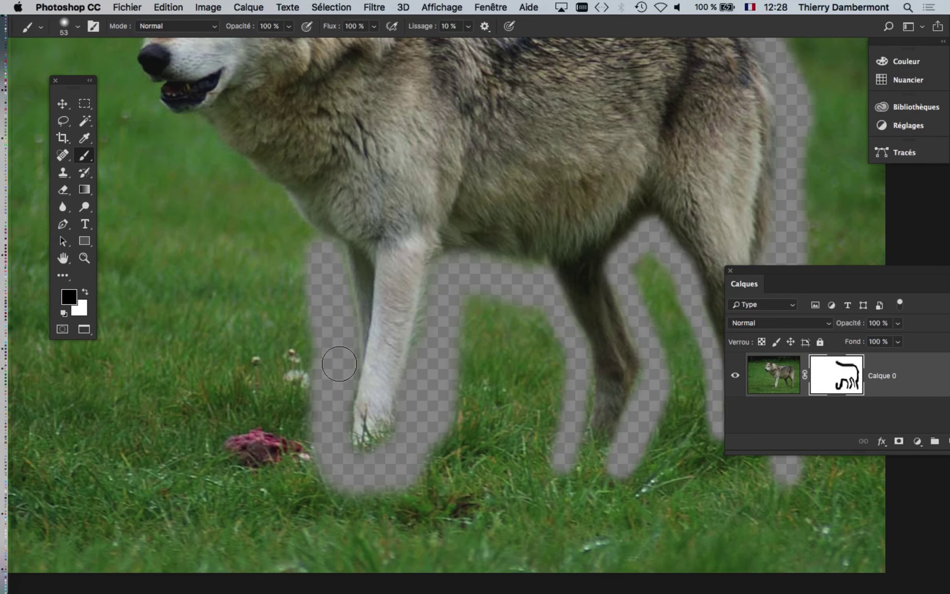
drag(339, 363, 316, 438)
drag(427, 441, 552, 486)
drag(626, 465, 549, 469)
mouse_move(604, 420)
mouse_down()
mouse_move(531, 420)
mouse_move(478, 561)
mouse_up()
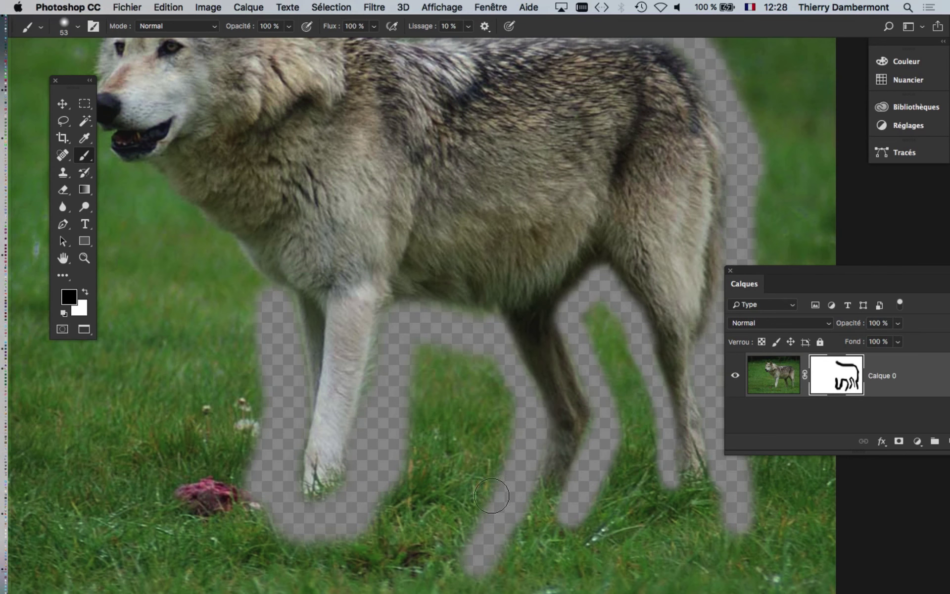
Mask out the grass along the wolf's chest and throat, and use a 14 px brush around the lower jaw
mouse_move(292, 332)
mouse_down()
mouse_move(453, 396)
mouse_move(513, 400)
mouse_up()
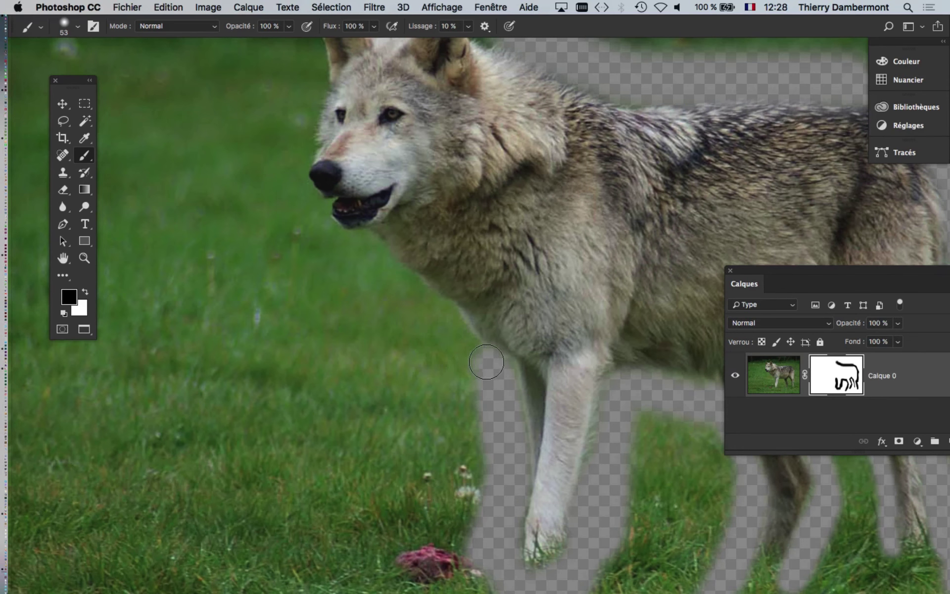
mouse_move(487, 365)
mouse_down()
mouse_move(448, 344)
mouse_move(444, 322)
mouse_move(460, 342)
mouse_move(446, 319)
mouse_move(374, 253)
mouse_move(356, 277)
mouse_up()
scroll(368, 264, up, 4)
mouse_move(366, 228)
mouse_down()
mouse_move(324, 228)
mouse_move(305, 197)
mouse_move(325, 233)
mouse_move(310, 193)
mouse_move(287, 201)
mouse_up()
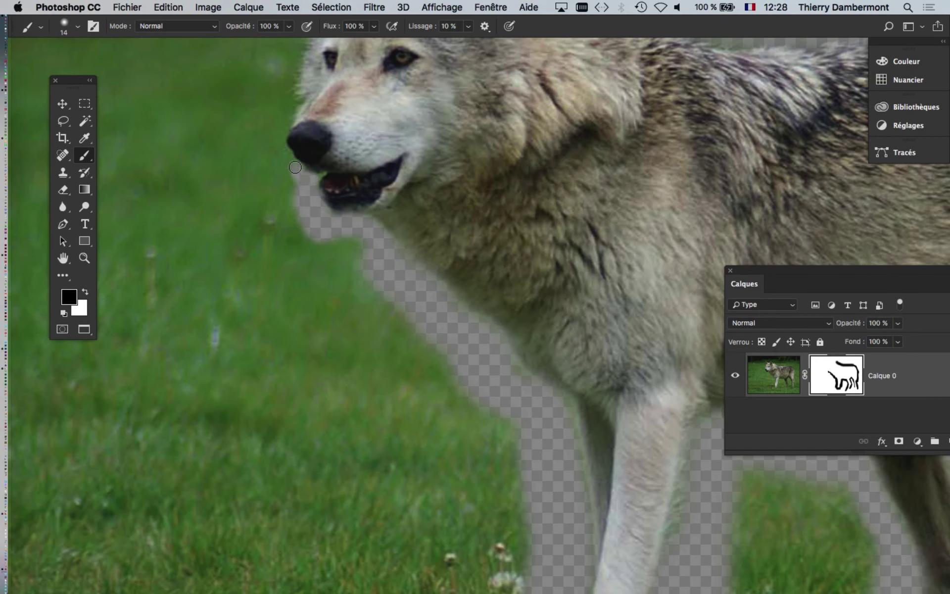
Mask out the background in front of the nose and face and around the far ear with a 16 px brush
mouse_move(286, 153)
mouse_down()
mouse_move(290, 237)
mouse_move(339, 414)
mouse_move(386, 404)
mouse_up()
mouse_move(330, 381)
mouse_down()
mouse_move(353, 288)
mouse_move(345, 263)
mouse_move(369, 229)
mouse_move(306, 268)
mouse_up()
scroll(330, 246, up, 2)
mouse_move(354, 293)
mouse_down()
mouse_move(369, 269)
mouse_move(371, 243)
mouse_move(347, 115)
mouse_move(364, 87)
mouse_move(416, 76)
mouse_move(500, 146)
mouse_move(403, 74)
mouse_move(378, 82)
mouse_move(357, 172)
mouse_up()
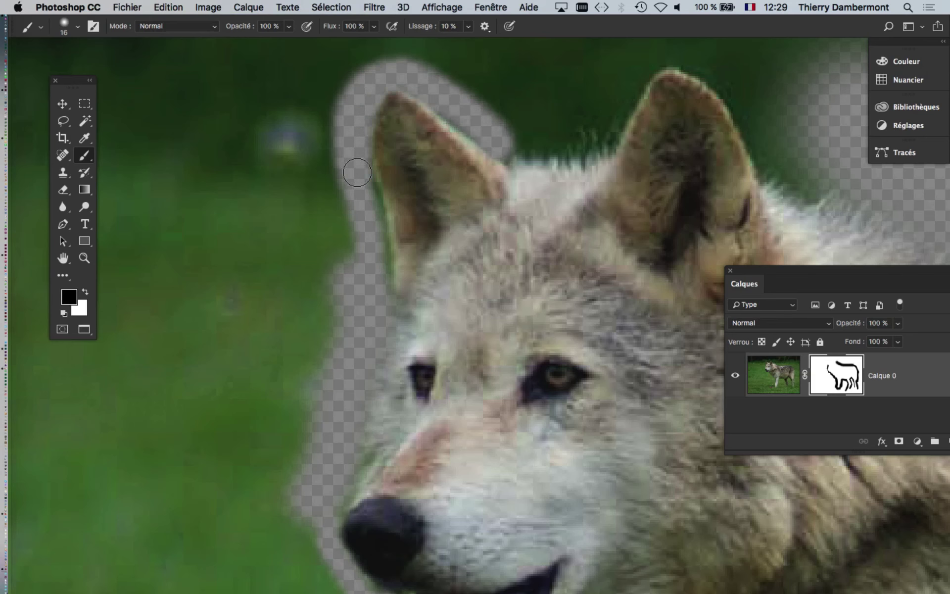
Mask out the background between the ears and around the near ear, trimming the green fringe off the ear edges
drag(465, 301, 369, 395)
drag(415, 300, 426, 297)
mouse_move(412, 224)
mouse_down()
mouse_move(482, 224)
mouse_move(423, 228)
mouse_up()
mouse_move(482, 244)
mouse_down()
mouse_move(508, 228)
mouse_move(549, 160)
mouse_move(571, 145)
mouse_move(611, 160)
mouse_move(651, 198)
mouse_move(692, 296)
mouse_up()
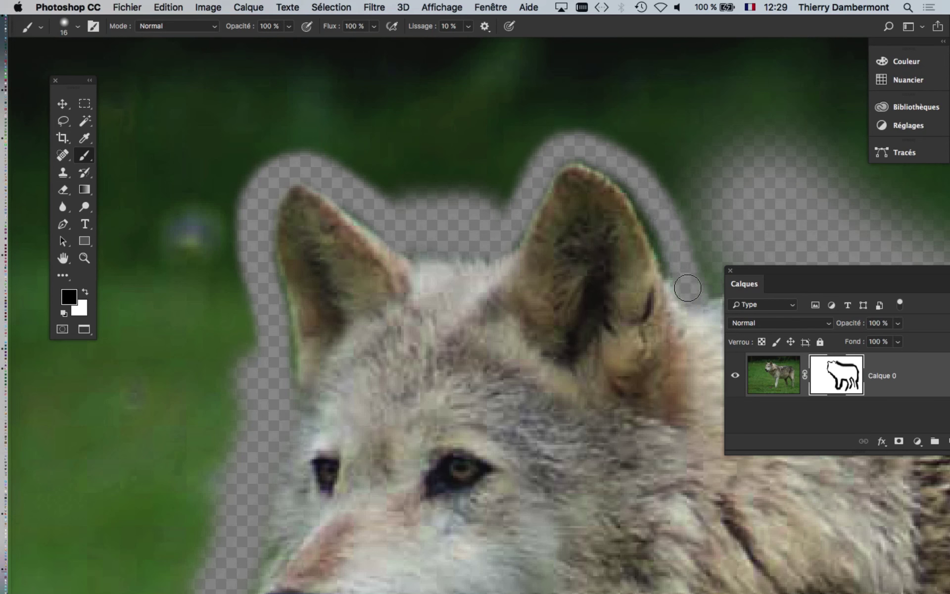
drag(627, 171, 566, 142)
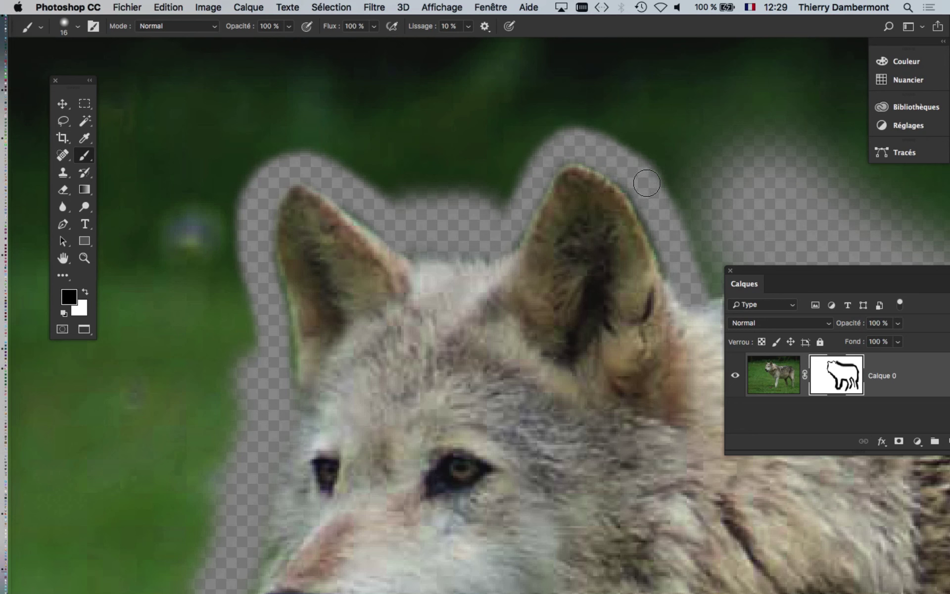
drag(644, 209, 599, 165)
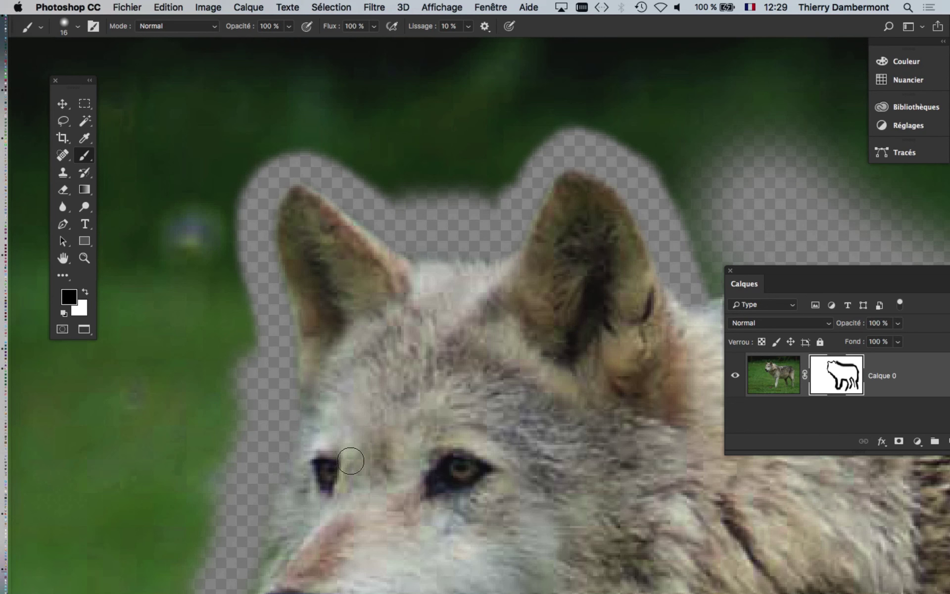
Widen the masked band in front of the muzzle and clear the green between nose and mouth with a 4 px brush
scroll(399, 450, down, 8)
scroll(403, 403, left, 2)
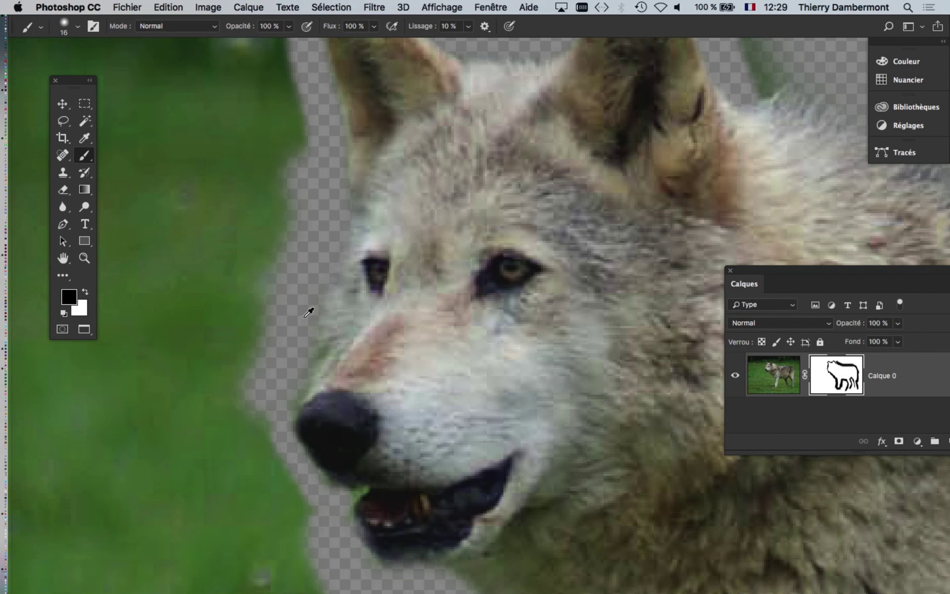
mouse_move(296, 308)
mouse_down()
mouse_move(315, 302)
mouse_move(261, 405)
mouse_move(296, 450)
mouse_up()
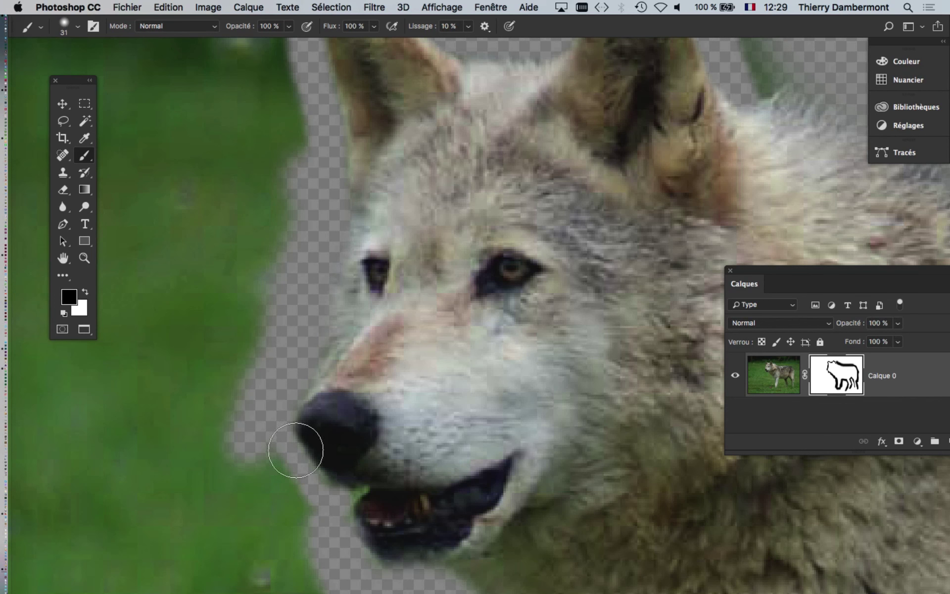
scroll(549, 417, up, 1)
scroll(549, 416, left, 1)
mouse_move(363, 513)
mouse_down()
mouse_move(343, 503)
mouse_move(313, 515)
mouse_move(357, 513)
mouse_up()
scroll(332, 512, up, 5)
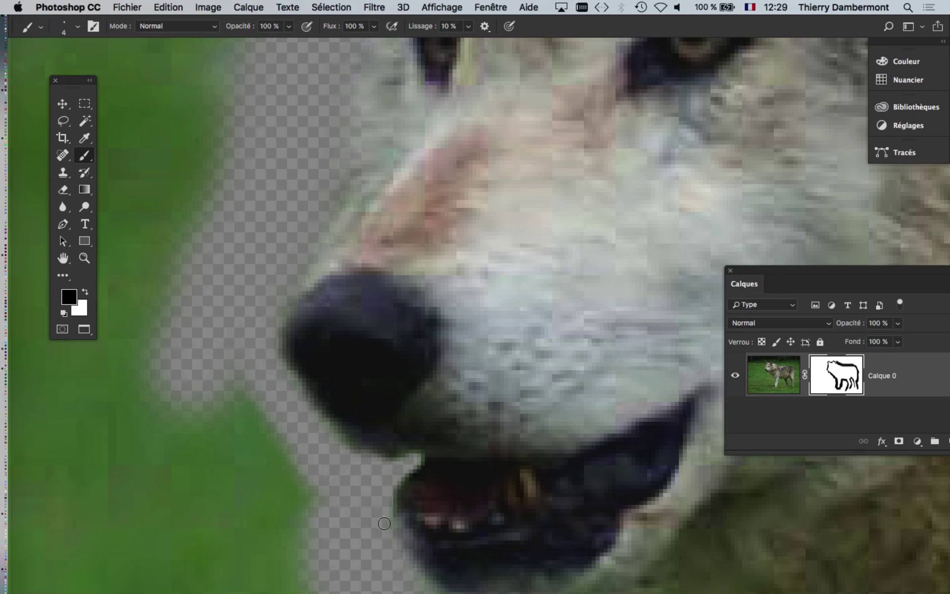
scroll(384, 523, down, 6)
drag(521, 442, 331, 185)
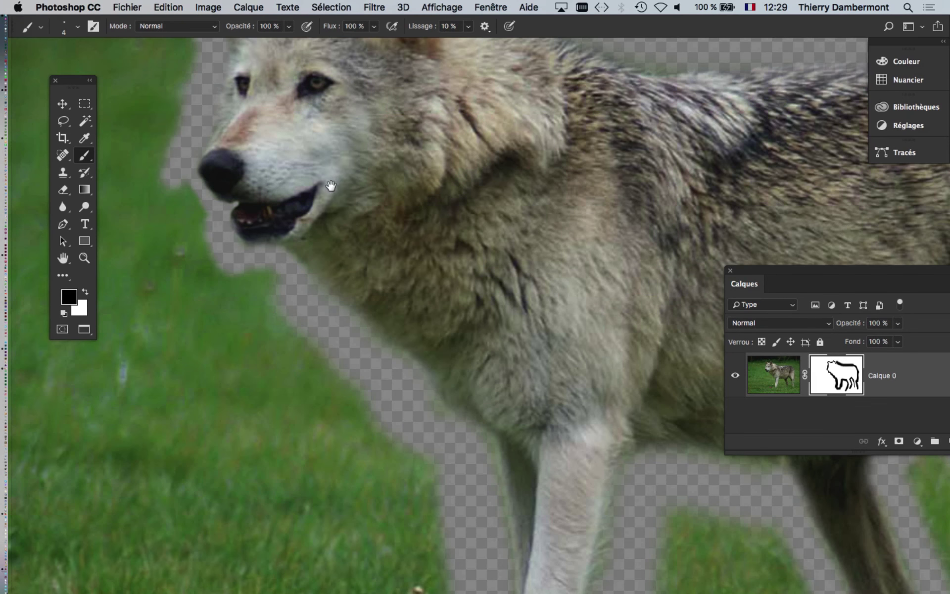
Join the masked bands below the hind leg with a 62 px brush and widen the mask over the back, rump and hind feet
scroll(492, 312, down, 5)
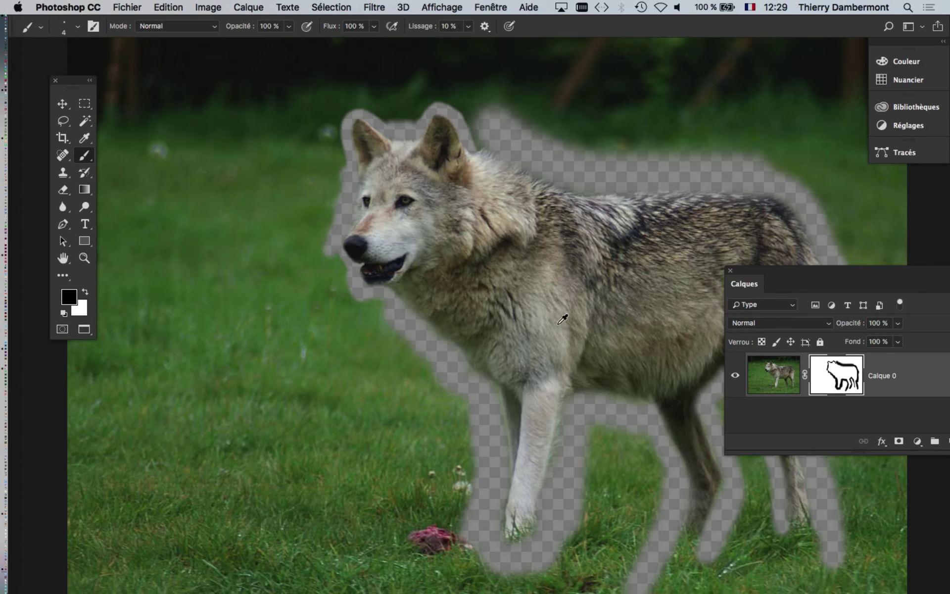
scroll(586, 329, right, 6)
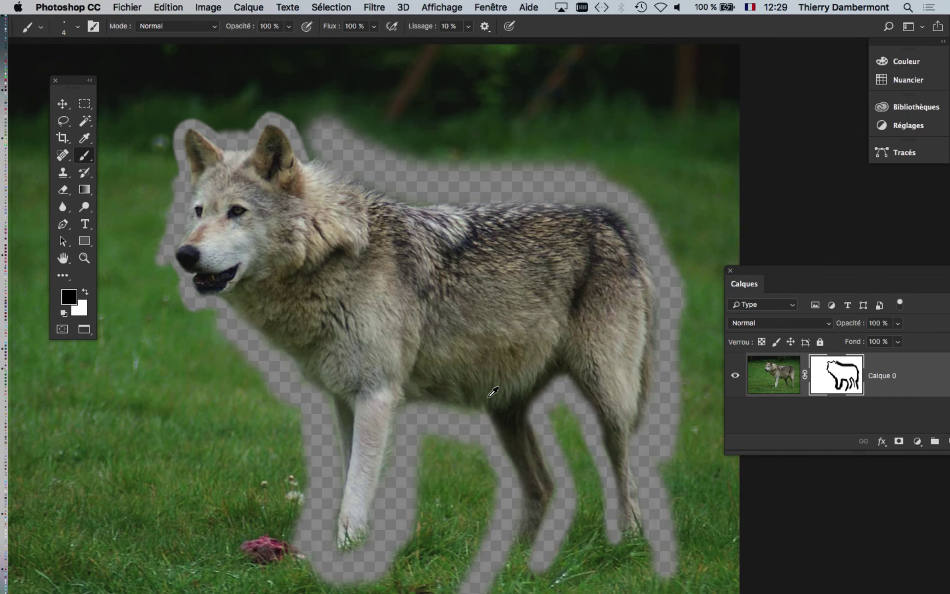
scroll(493, 391, down, 3)
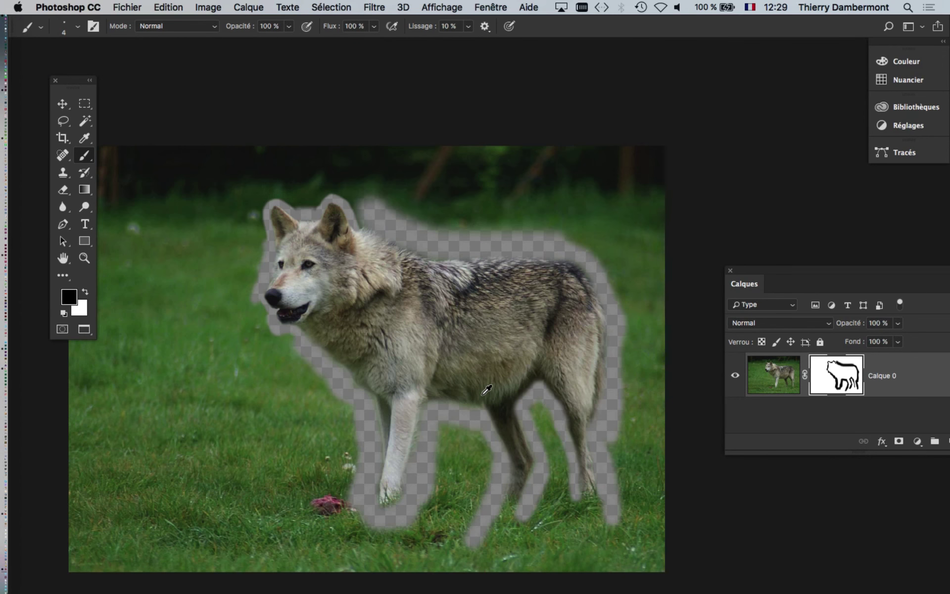
mouse_move(519, 524)
mouse_down()
mouse_move(527, 516)
mouse_move(474, 540)
mouse_up()
scroll(538, 528, up, 2)
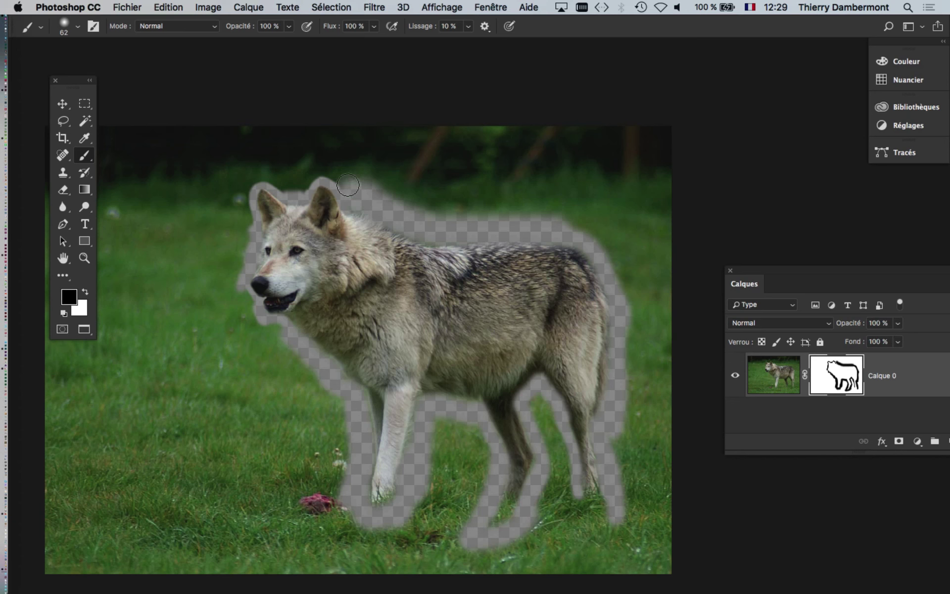
mouse_move(348, 185)
mouse_down()
mouse_move(315, 170)
mouse_move(624, 229)
mouse_move(638, 384)
mouse_move(635, 542)
mouse_up()
mouse_move(566, 508)
mouse_down()
mouse_move(550, 505)
mouse_move(572, 547)
mouse_move(588, 545)
mouse_move(538, 523)
mouse_up()
Mask out the remaining grass between the hind legs and under the belly with a 53 px brush
scroll(587, 527, up, 3)
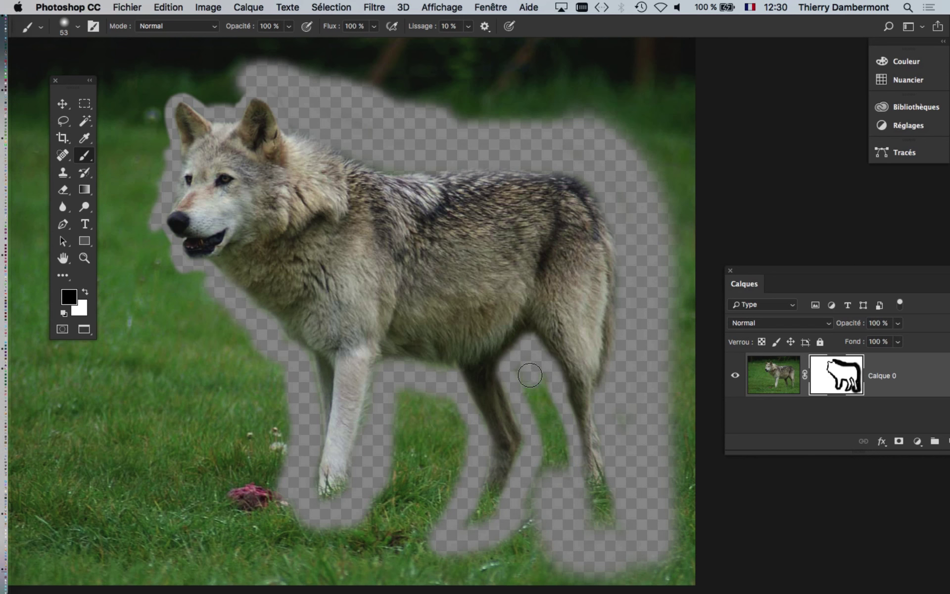
drag(530, 375, 546, 434)
drag(547, 508, 534, 484)
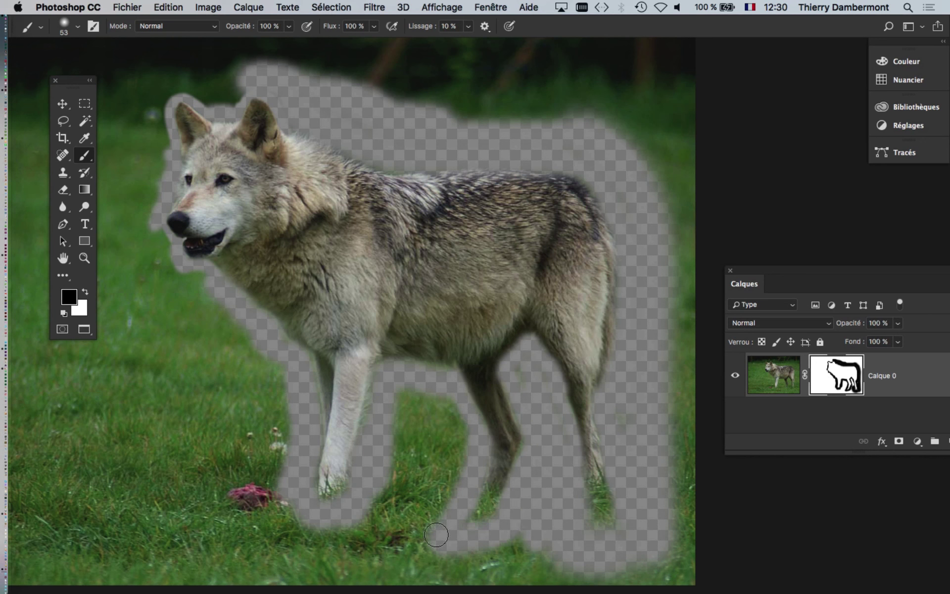
mouse_move(436, 534)
mouse_down()
mouse_move(433, 435)
mouse_move(447, 504)
mouse_up()
mouse_move(461, 436)
mouse_down()
mouse_move(419, 402)
mouse_move(379, 528)
mouse_up()
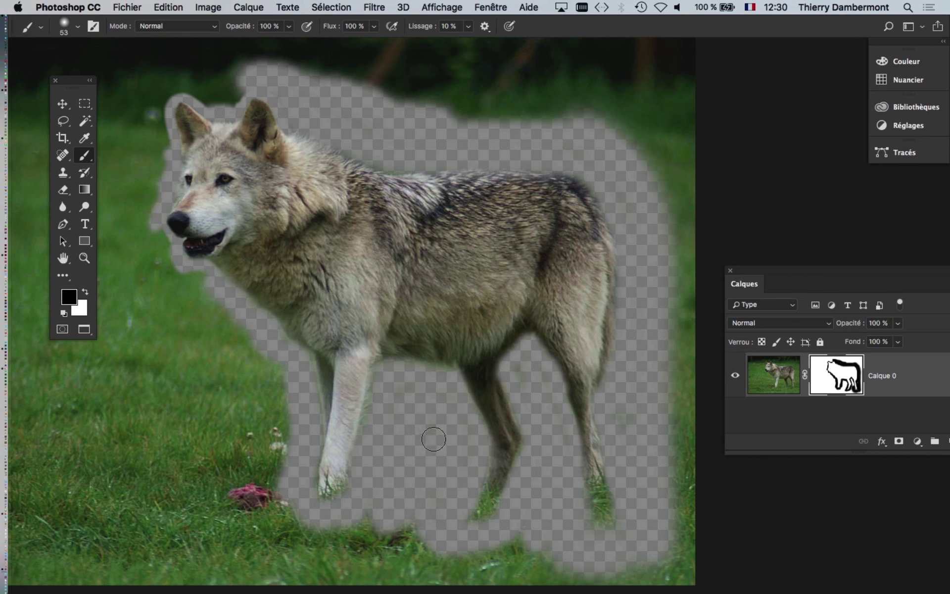
Widen the masked area in front of the chest and muzzle and around the ears with the 53 px brush
mouse_move(195, 257)
mouse_down()
mouse_move(144, 225)
mouse_move(212, 323)
mouse_move(229, 322)
mouse_up()
drag(269, 364, 282, 435)
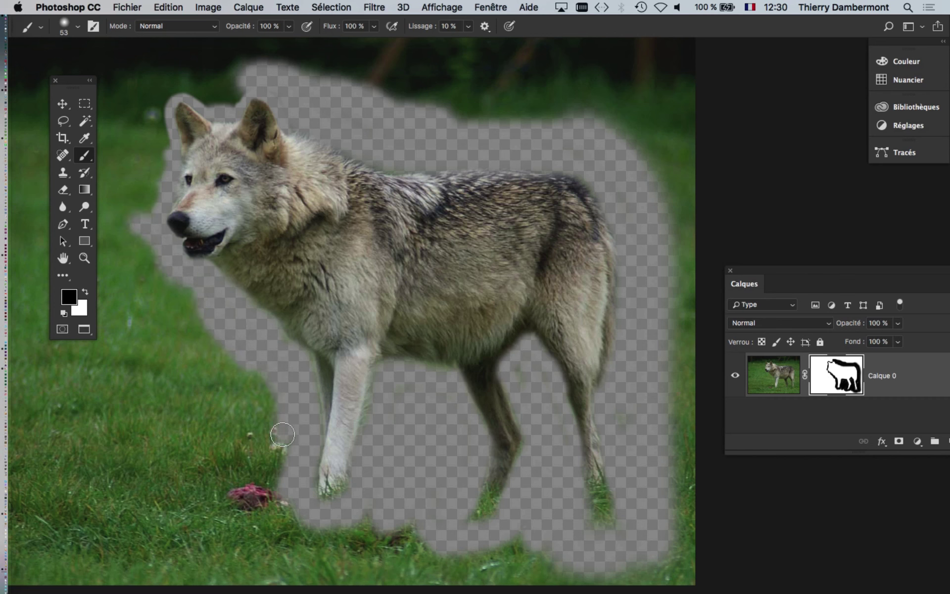
mouse_move(152, 204)
mouse_down()
mouse_move(148, 148)
mouse_move(164, 91)
mouse_move(239, 90)
mouse_move(178, 67)
mouse_move(146, 188)
mouse_move(257, 410)
mouse_up()
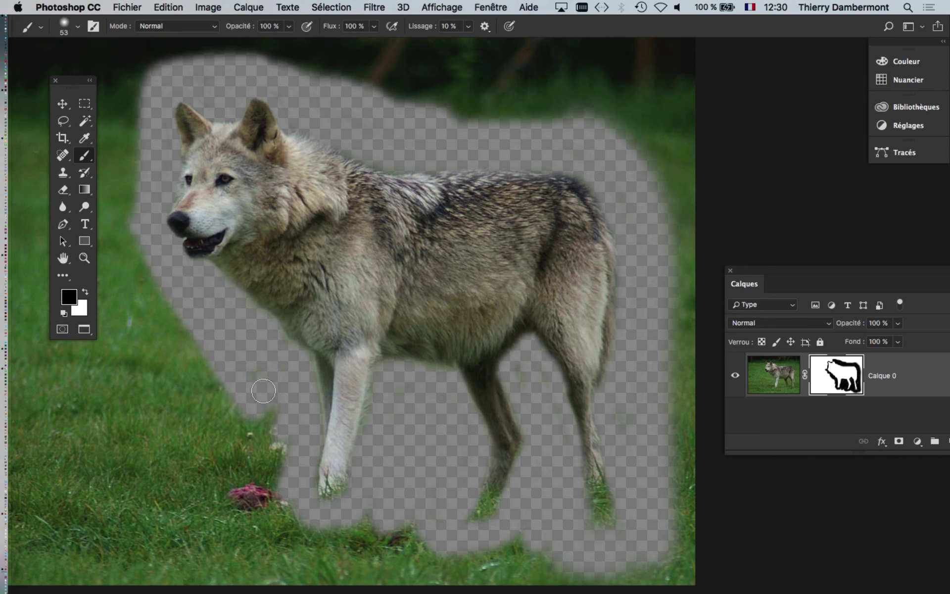
Mask out all the remaining background up to the image borders with 159 px and 284 px brushes
scroll(406, 353, down, 2)
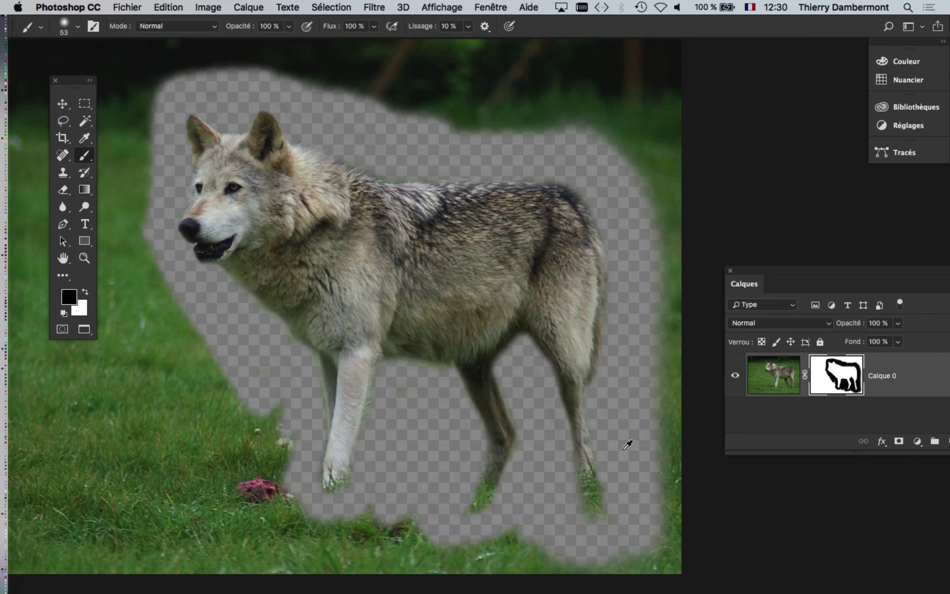
key(super+minus)
mouse_move(303, 335)
mouse_down()
mouse_move(328, 337)
mouse_move(319, 403)
mouse_move(254, 318)
mouse_move(267, 161)
mouse_move(435, 167)
mouse_move(655, 213)
mouse_move(640, 565)
mouse_move(556, 530)
mouse_move(403, 541)
mouse_move(435, 499)
mouse_move(352, 505)
mouse_move(351, 441)
mouse_move(352, 494)
mouse_move(307, 462)
mouse_move(239, 218)
mouse_move(237, 120)
mouse_move(262, 569)
mouse_move(207, 132)
mouse_move(165, 444)
mouse_up()
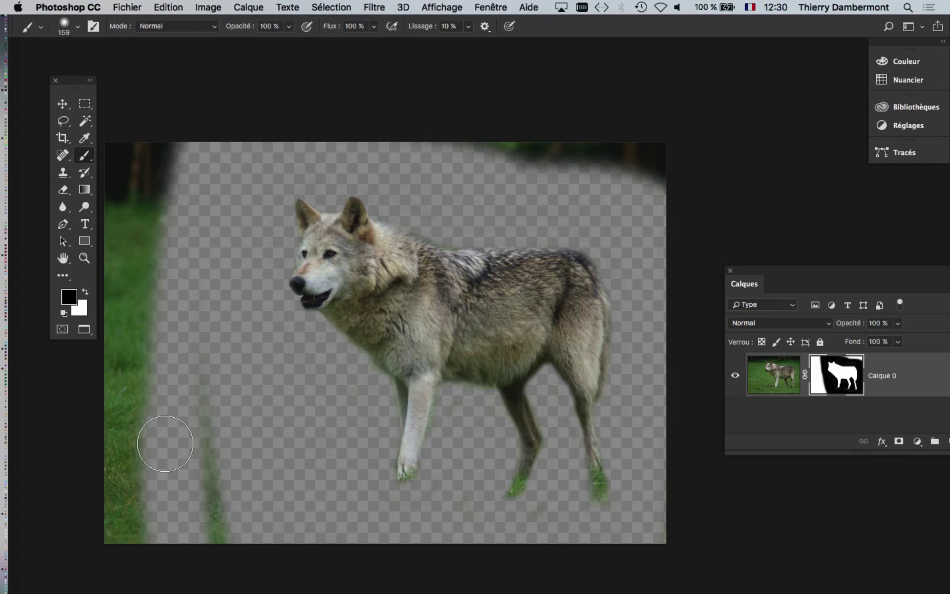
ctrl+alt+drag(191, 349, 211, 350)
mouse_move(149, 148)
mouse_down()
mouse_move(137, 559)
mouse_move(197, 435)
mouse_move(403, 148)
mouse_move(721, 165)
mouse_up()
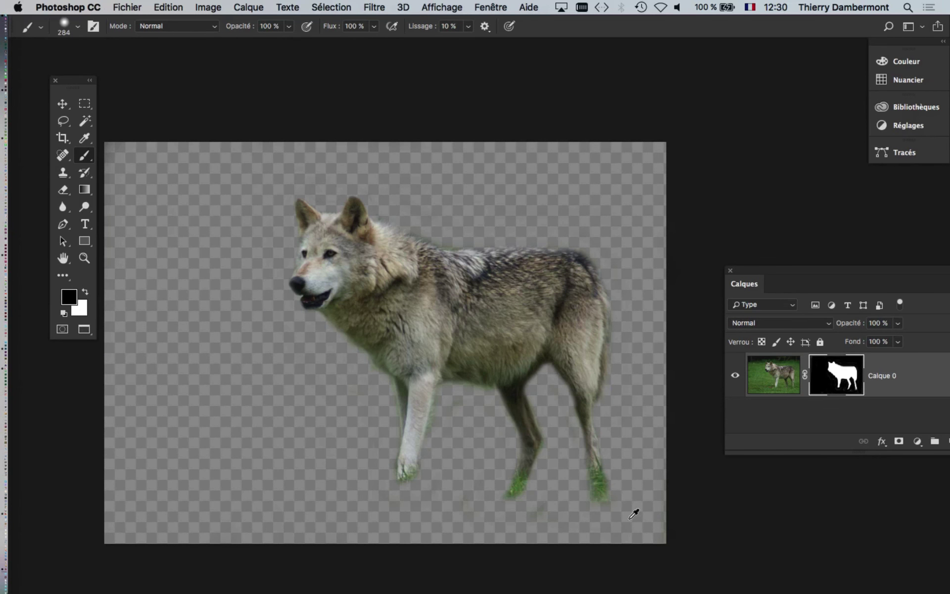
Examine the cut-out wolf's edges and feet up close and as a whole, moving the Layers panel clear of the animal
scroll(520, 496, up, 2)
scroll(509, 512, up, 2)
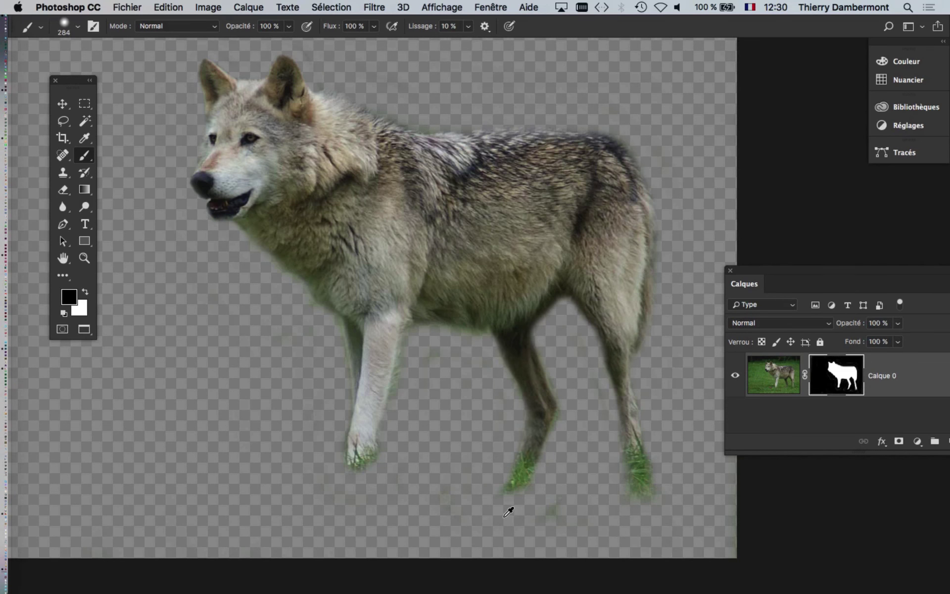
drag(486, 406, 407, 403)
drag(777, 268, 611, 172)
mouse_move(408, 289)
mouse_down()
mouse_move(406, 341)
mouse_move(379, 359)
mouse_move(341, 361)
mouse_up()
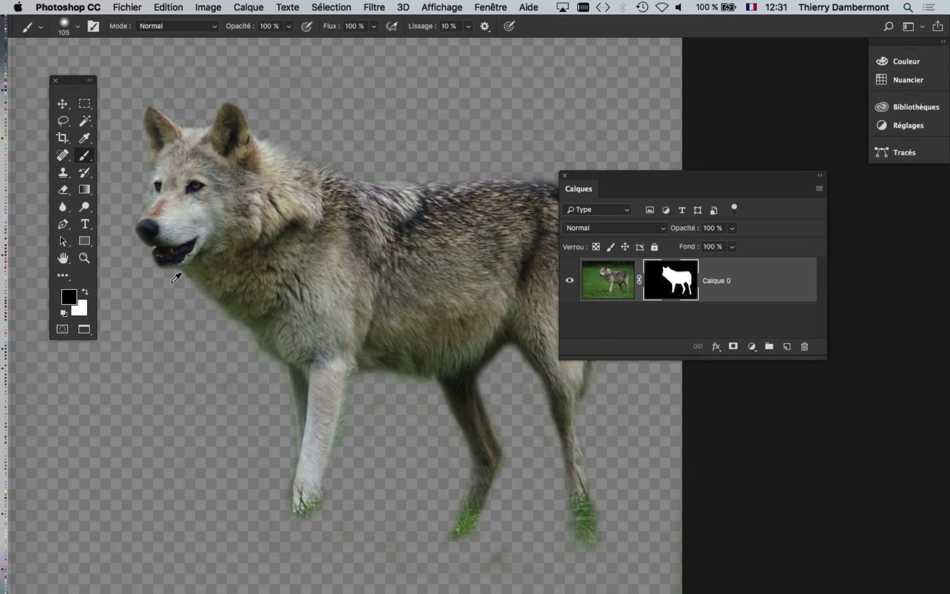
scroll(177, 277, up, 2)
scroll(335, 288, down, 2)
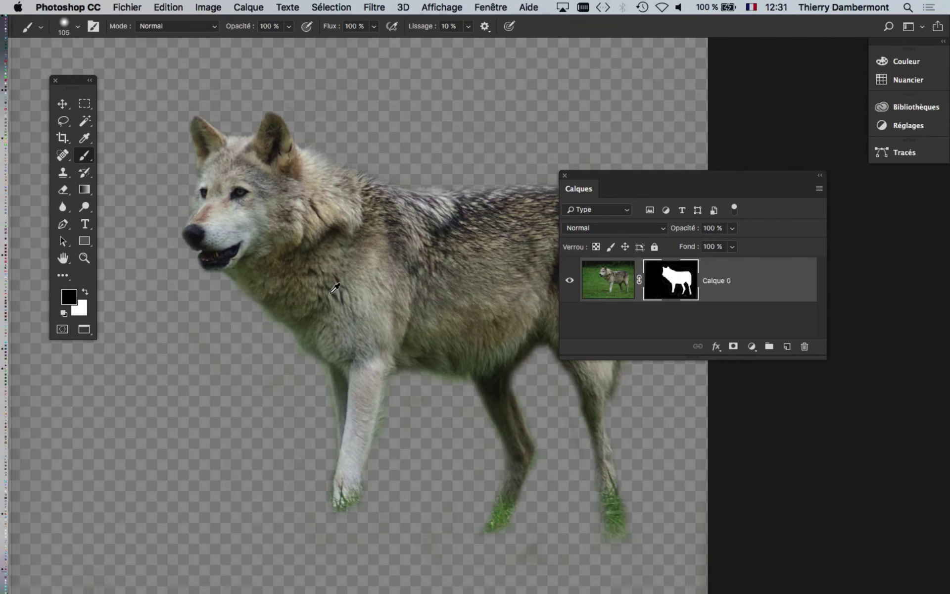
drag(616, 176, 763, 173)
scroll(602, 304, down, 2)
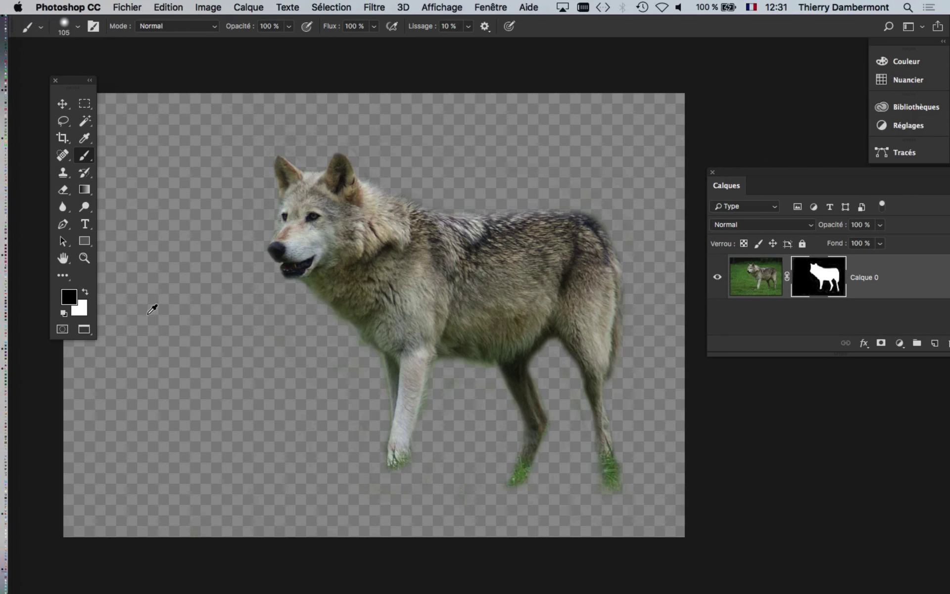
scroll(218, 374, down, 2)
drag(233, 390, 328, 367)
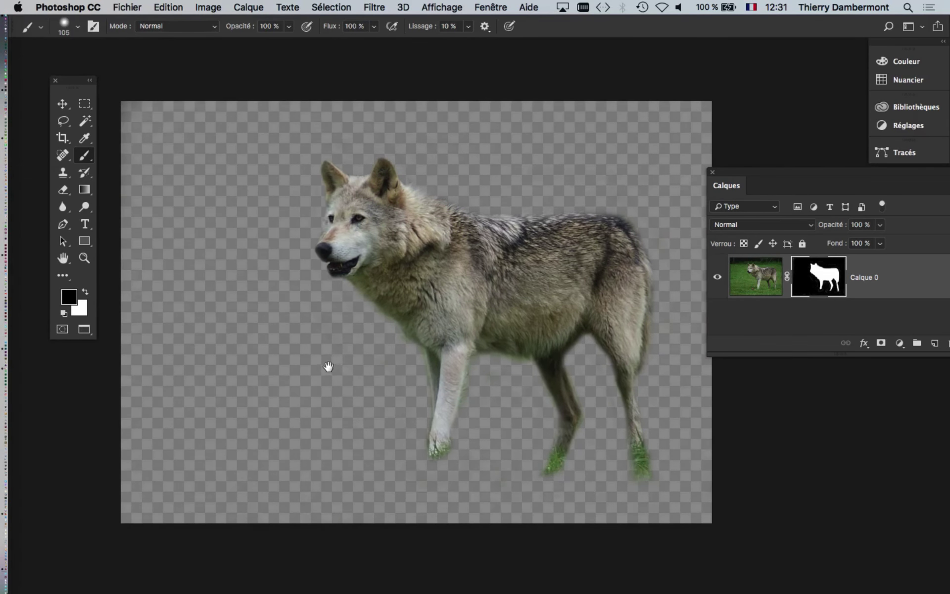
Save the cutout as Wolf_at_Woburn_Safari_Park.psd in Photoshop format with layers in the Links folder
click(127, 7)
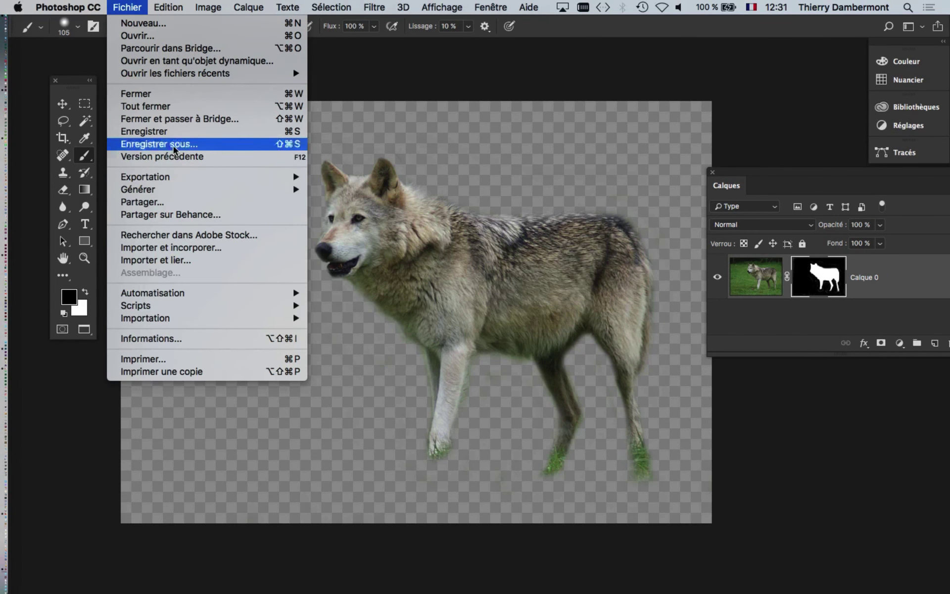
click(188, 145)
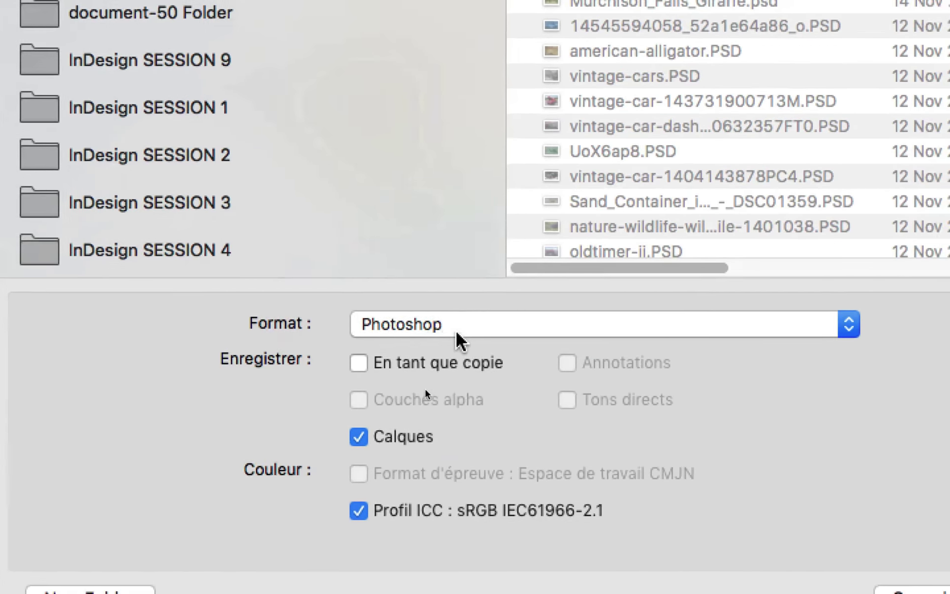
click(456, 331)
click(479, 327)
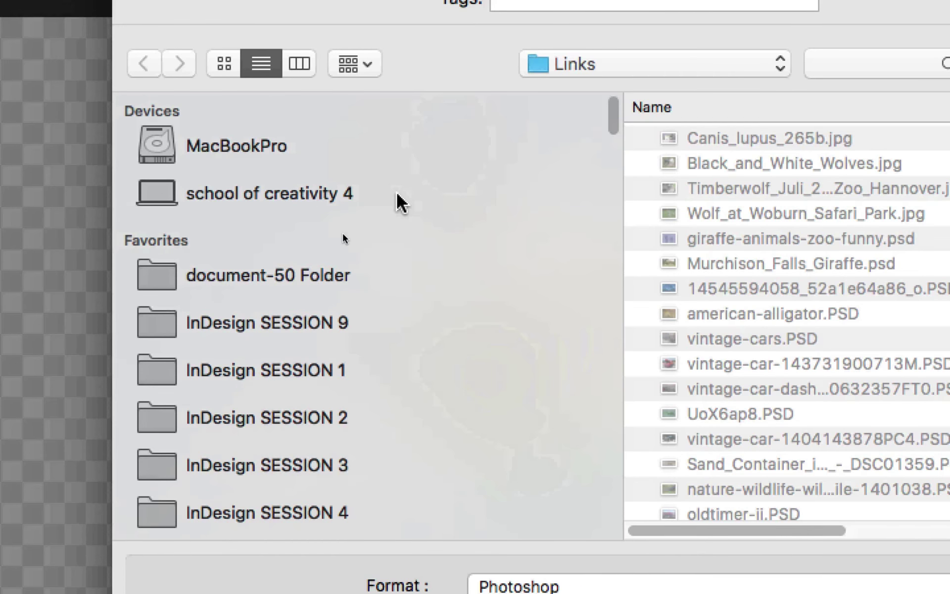
click(74, 323)
double_click(532, 376)
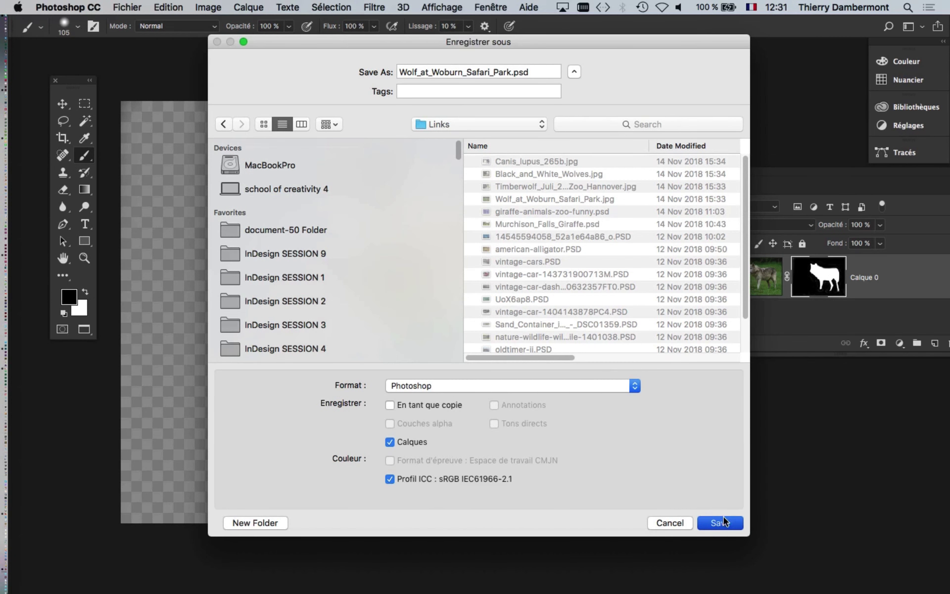
click(722, 521)
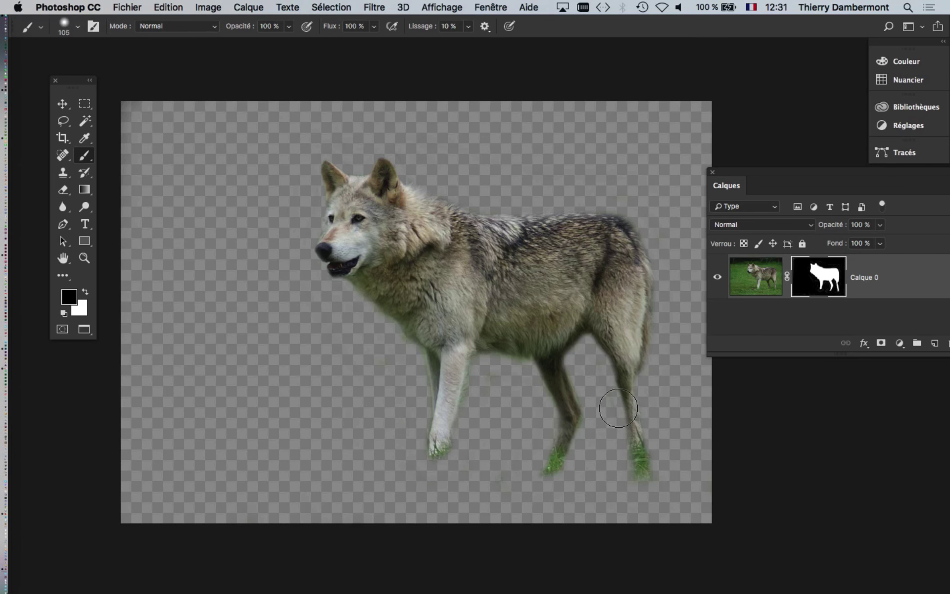
scroll(584, 383, up, 2)
scroll(582, 394, down, 2)
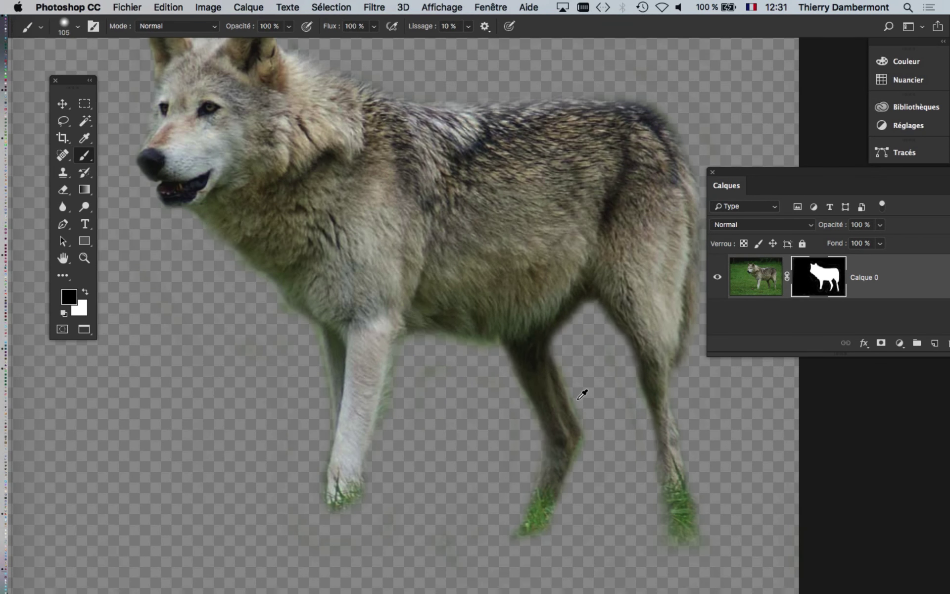